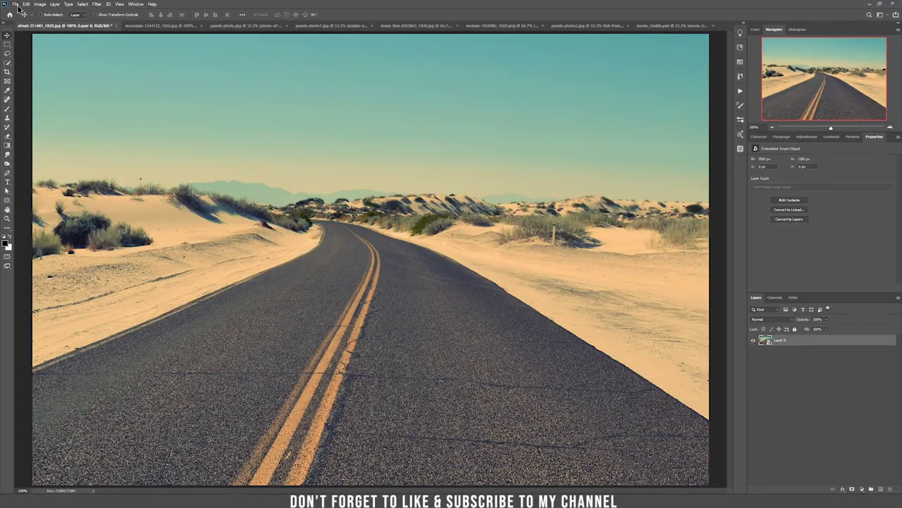
Step: Create a new document from the A4 print preset at 300 pixels/inch and name it Movie Poster
{"action": "left_click", "coordinate": [16, 4]}
{"action": "left_click", "coordinate": [22, 11]}
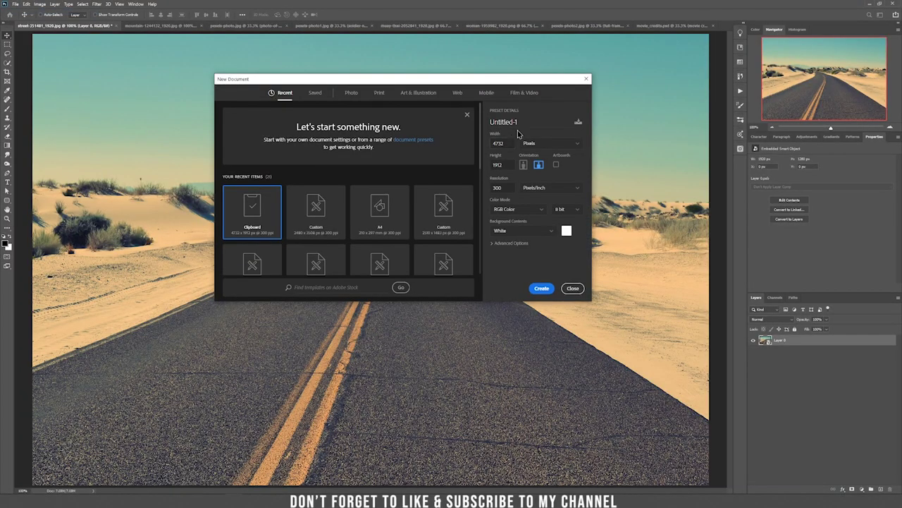
{"action": "left_click", "coordinate": [380, 94]}
{"action": "left_click", "coordinate": [446, 138]}
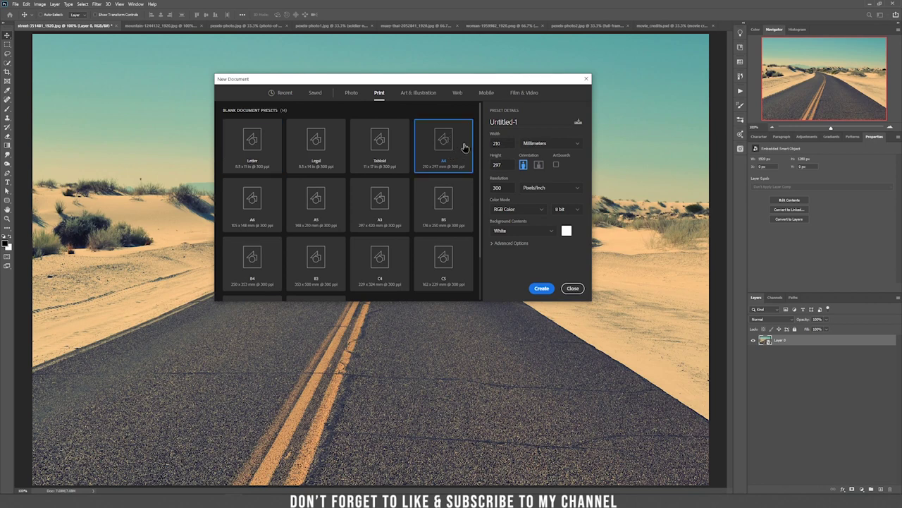
{"action": "left_click", "coordinate": [500, 143]}
{"action": "left_click", "coordinate": [495, 122]}
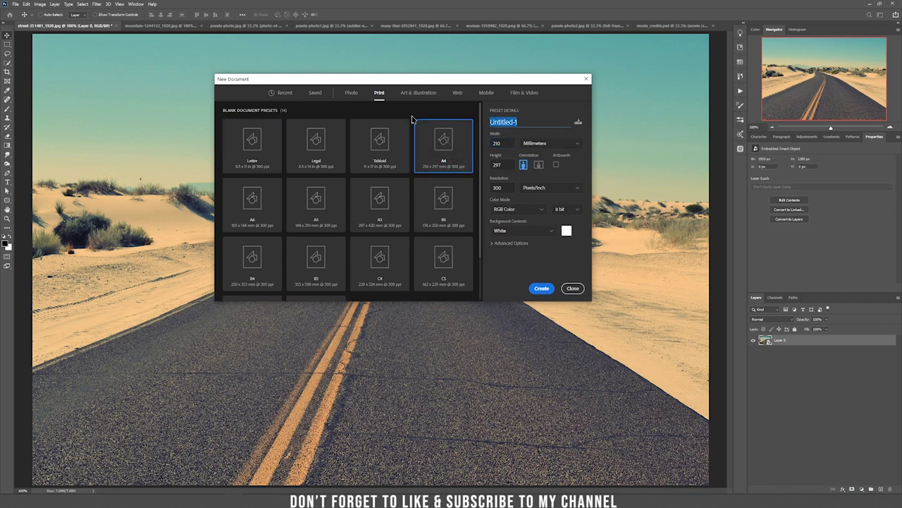
{"action": "type", "text": "Movie Poster"}
{"action": "left_click", "coordinate": [536, 289]}
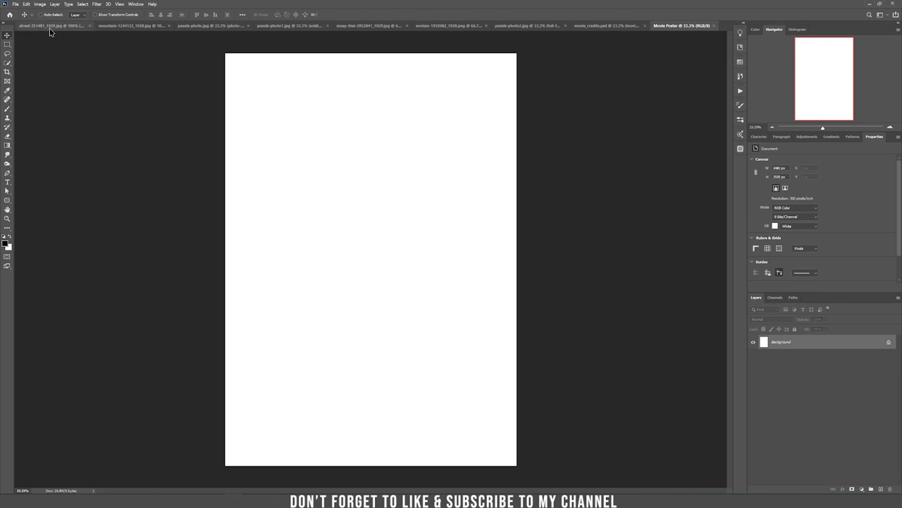
Step: Bring the desert road image into the Movie Poster document, scale it to the page width and align it with the lower page edge
{"action": "left_click", "coordinate": [49, 26]}
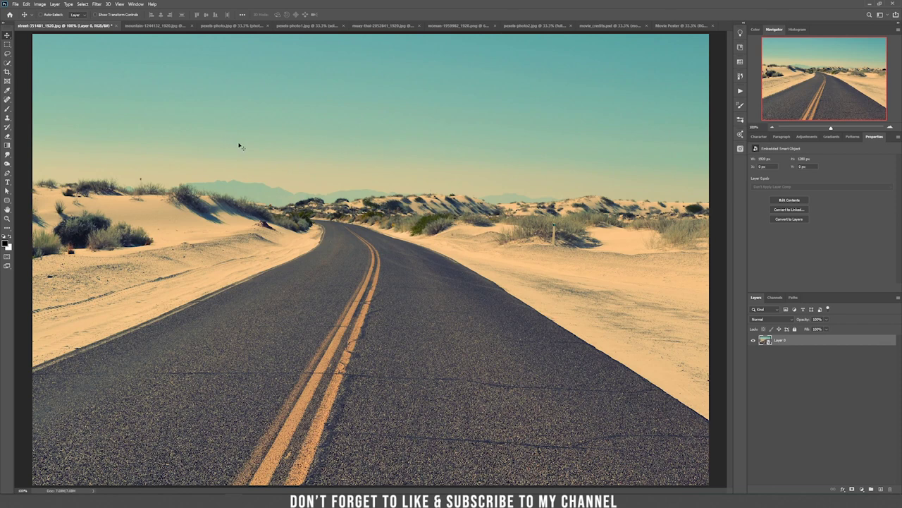
{"action": "left_click_drag", "start_coordinate": [273, 154], "coordinate": [353, 249]}
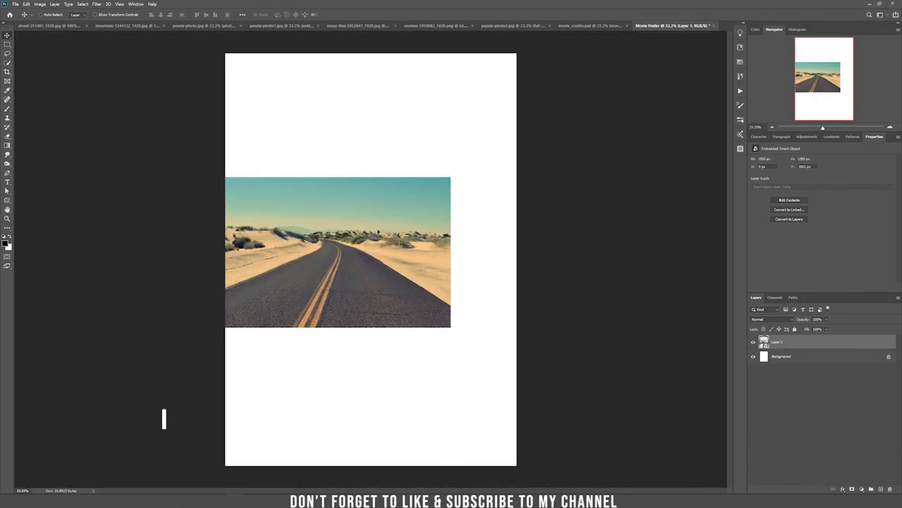
{"action": "key", "text": "ctrl+t"}
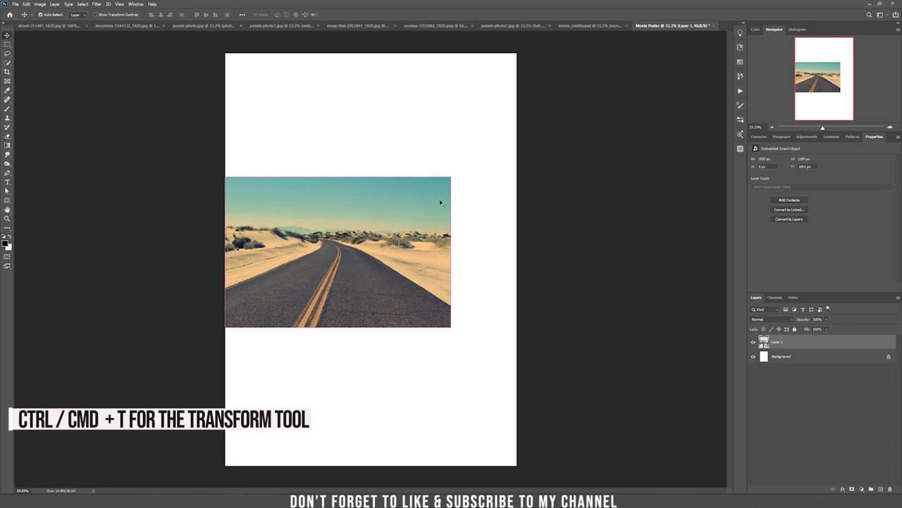
{"action": "key", "text": "ctrl+t"}
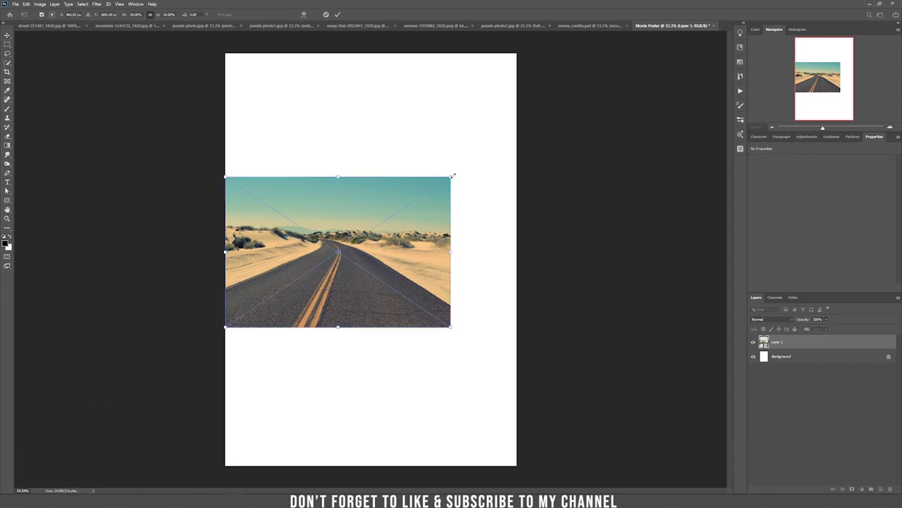
{"action": "left_click_drag", "start_coordinate": [455, 174], "coordinate": [524, 141]}
{"action": "left_click_drag", "start_coordinate": [401, 213], "coordinate": [402, 346]}
{"action": "key", "text": "Return"}
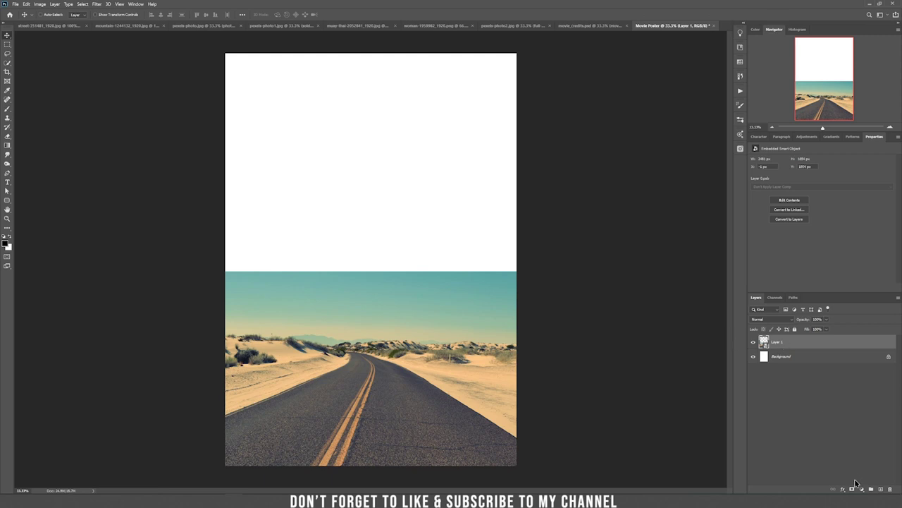
Step: Add a Curves adjustment layer above the road layer
{"action": "left_click", "coordinate": [862, 490]}
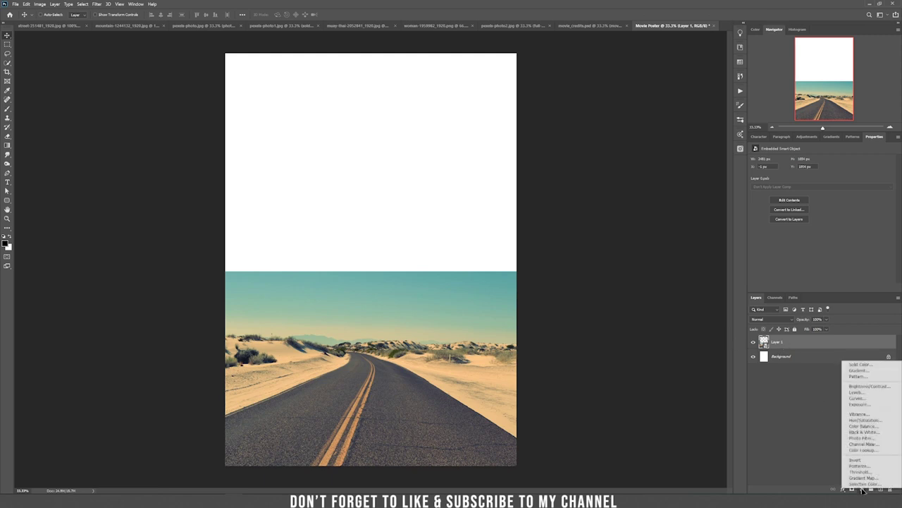
{"action": "left_click", "coordinate": [887, 400]}
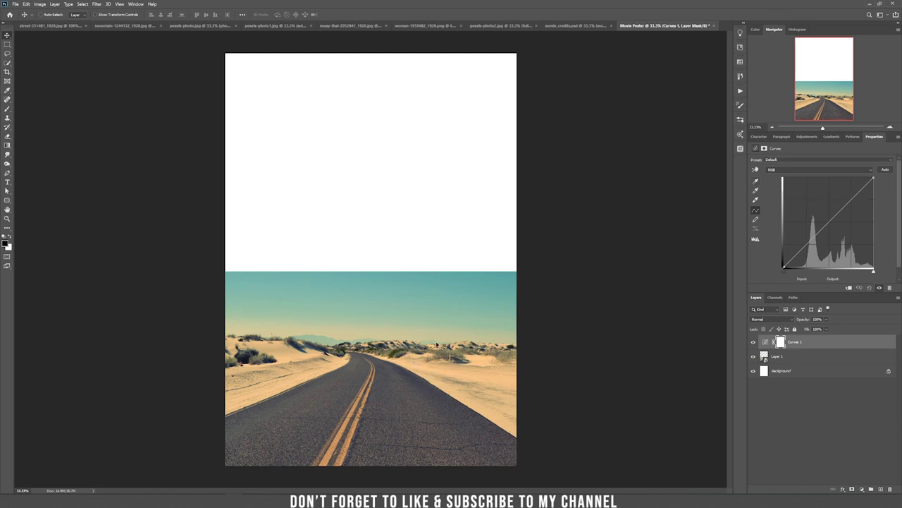
{"action": "double_click", "coordinate": [756, 182]}
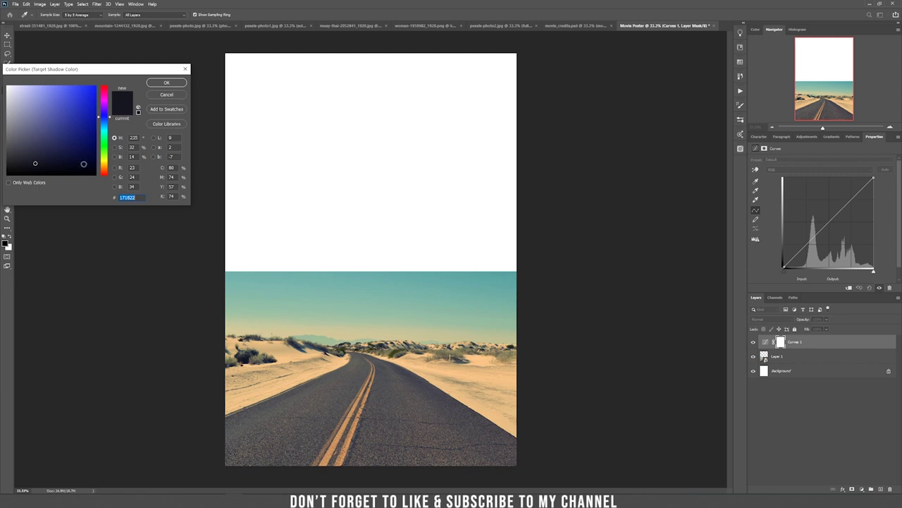
{"action": "type", "text": "ffffff"}
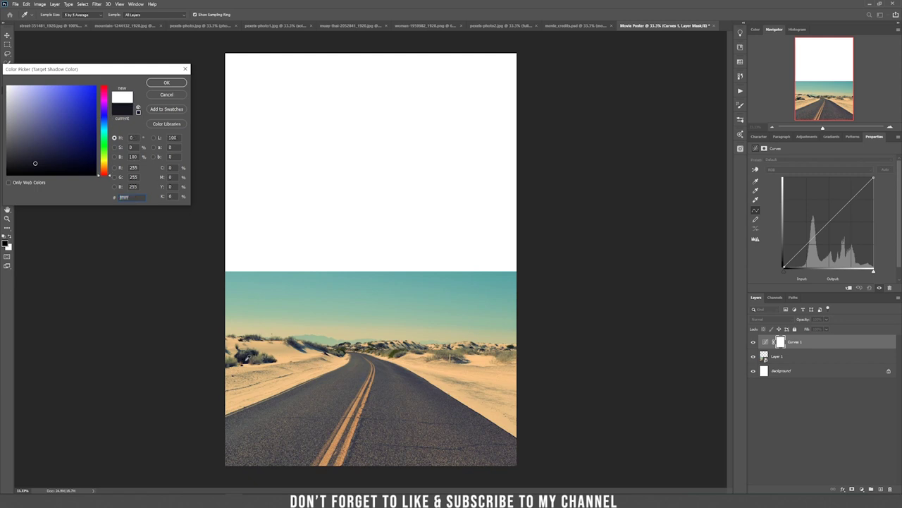
{"action": "left_click", "coordinate": [166, 94]}
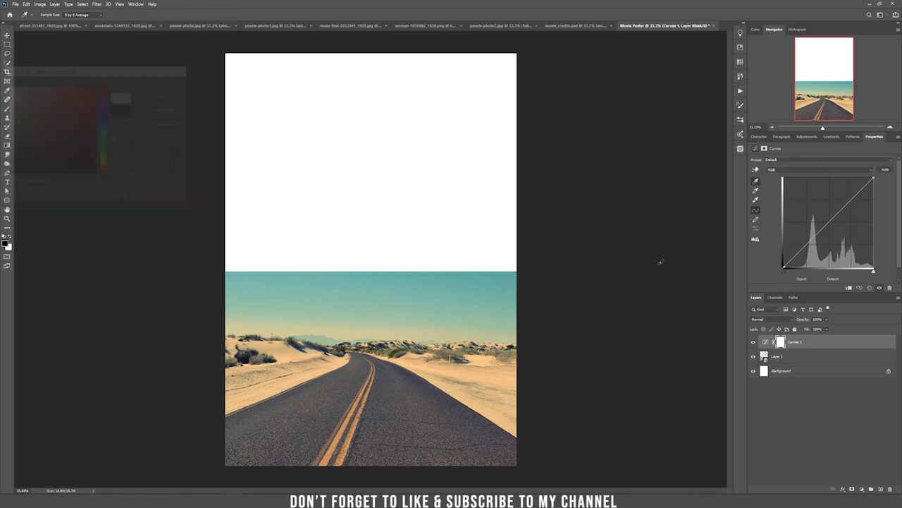
Step: Set the Curves target shadow colour by sampling the dark bush beside the road, and save it as the default
{"action": "left_click", "coordinate": [765, 342]}
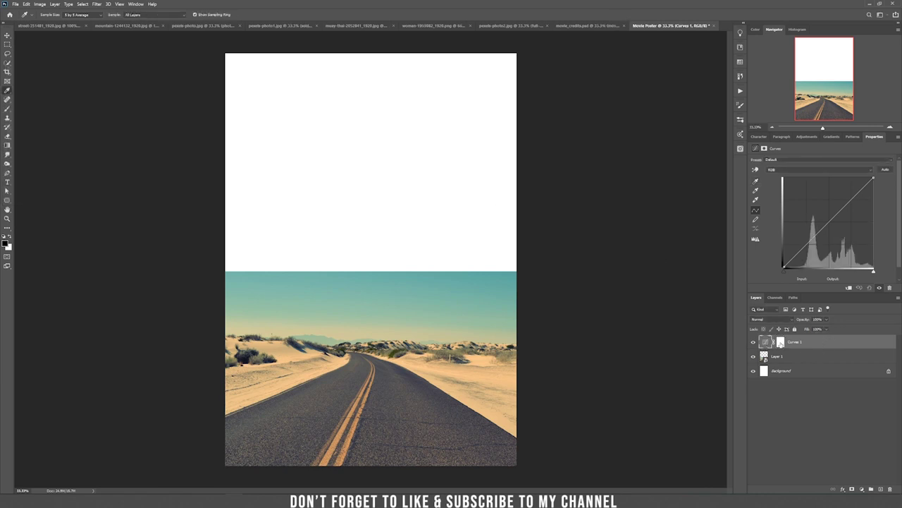
{"action": "left_click", "coordinate": [780, 342]}
{"action": "left_click", "coordinate": [766, 342]}
{"action": "double_click", "coordinate": [755, 181]}
{"action": "left_click", "coordinate": [249, 356]}
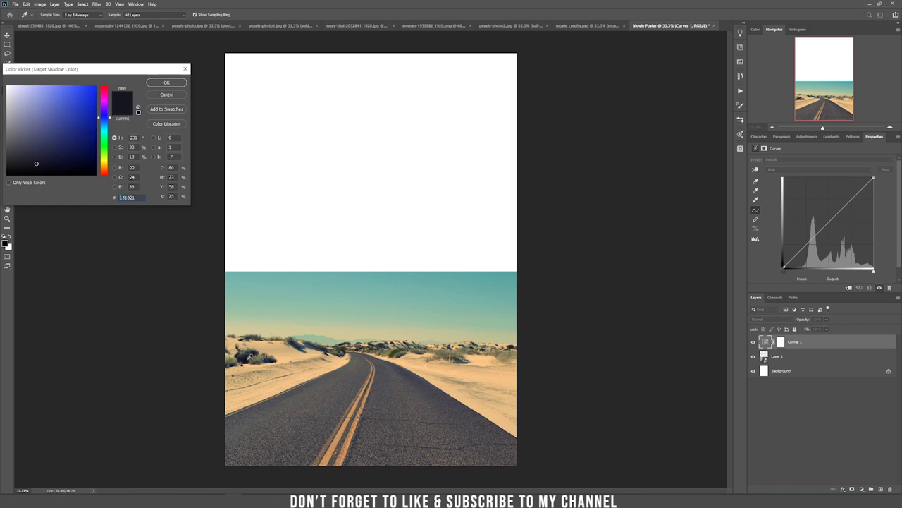
{"action": "left_click", "coordinate": [247, 357]}
{"action": "left_click", "coordinate": [166, 84]}
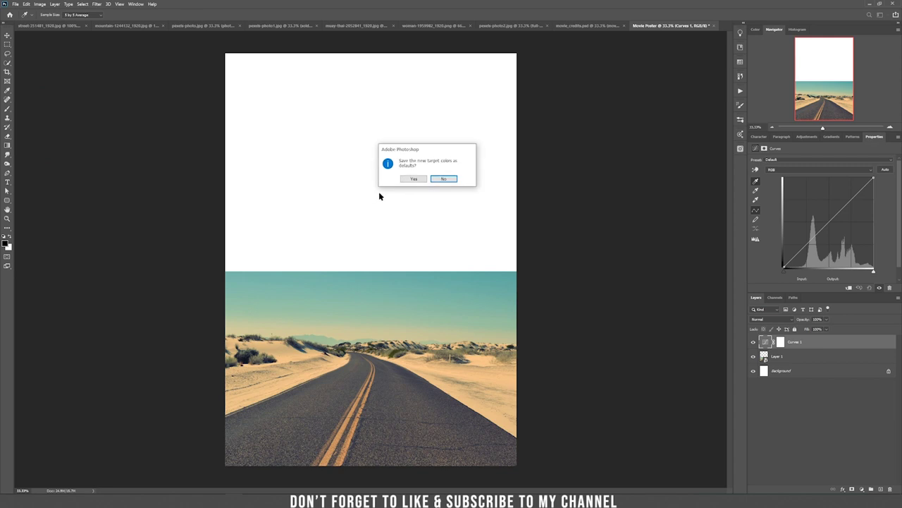
{"action": "left_click", "coordinate": [415, 179]}
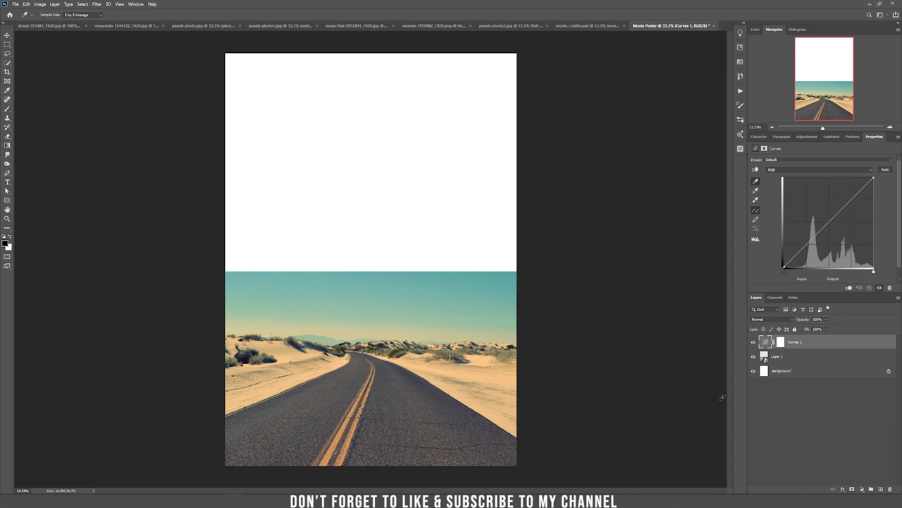
Step: Set the Curves target highlight colour to the sand tone fac587 and save it as the default
{"action": "double_click", "coordinate": [756, 201]}
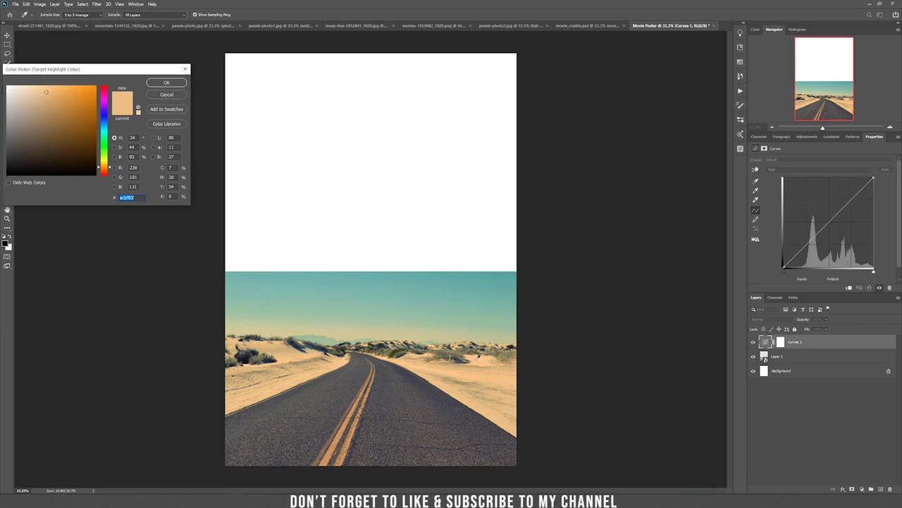
{"action": "type", "text": "fac587"}
{"action": "left_click", "coordinate": [167, 84]}
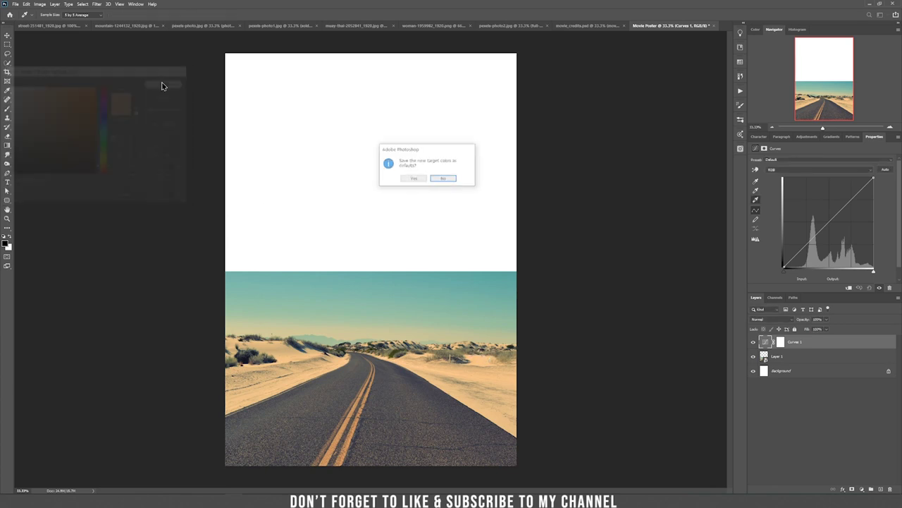
{"action": "left_click", "coordinate": [413, 178]}
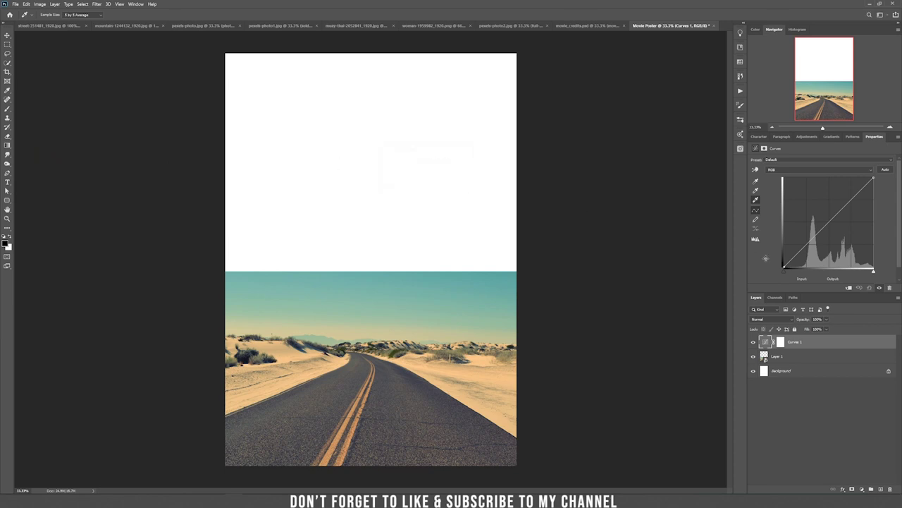
Step: Sample the asphalt as the Curves target midtone colour, 595957, save it as default, and clip the adjustment to the road layer
{"action": "double_click", "coordinate": [756, 191]}
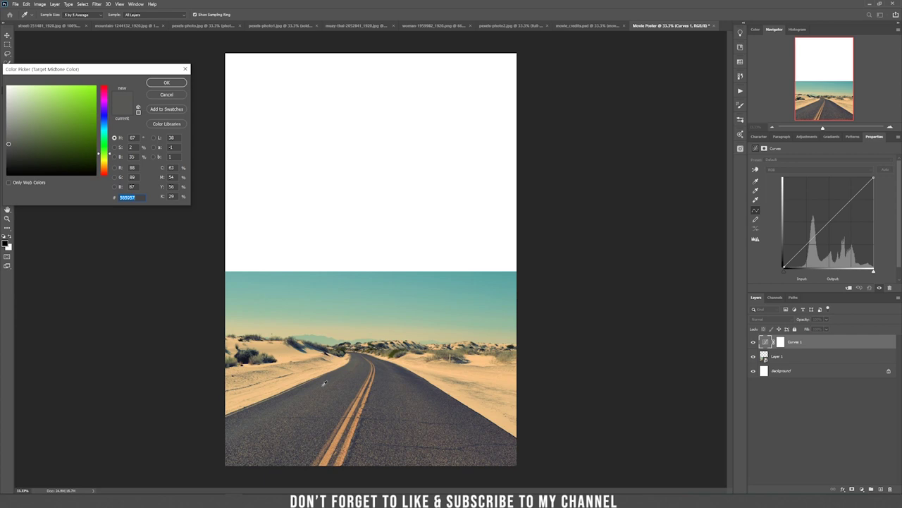
{"action": "left_click", "coordinate": [291, 397]}
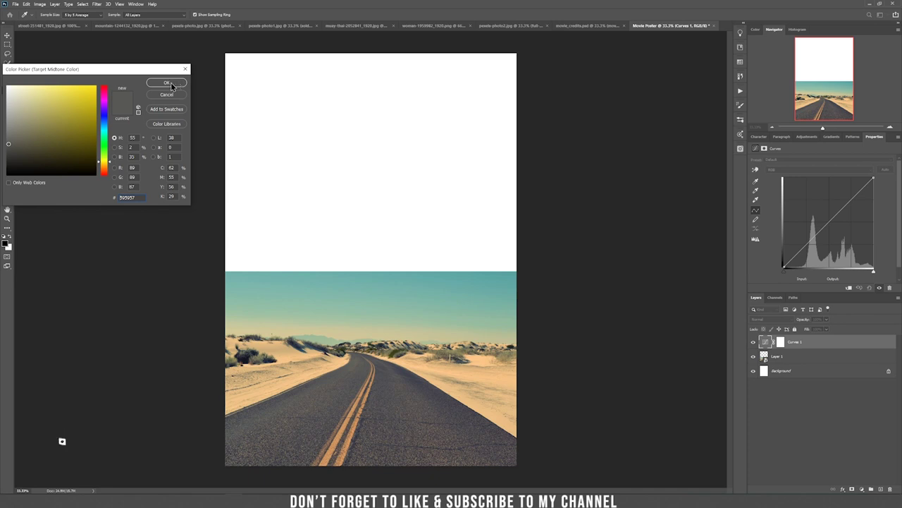
{"action": "left_click", "coordinate": [177, 84]}
{"action": "left_click", "coordinate": [424, 174]}
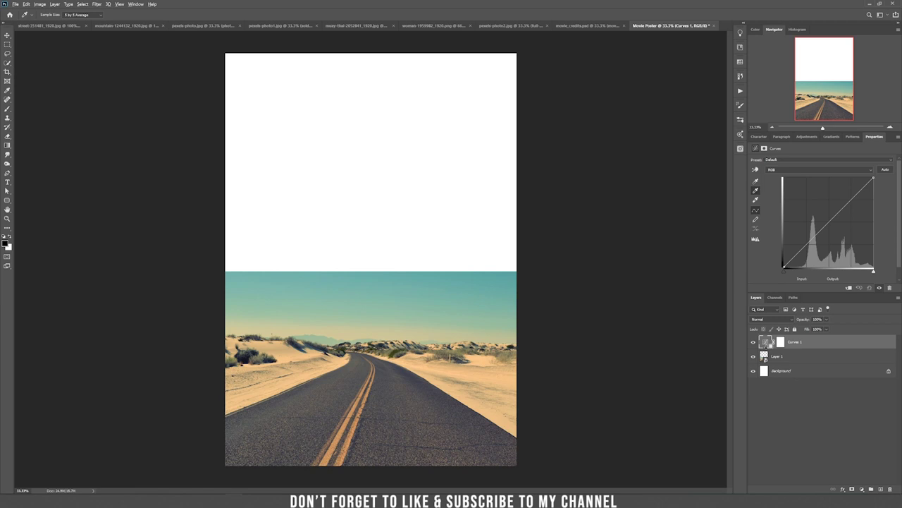
{"action": "left_click", "coordinate": [766, 349], "text": "alt"}
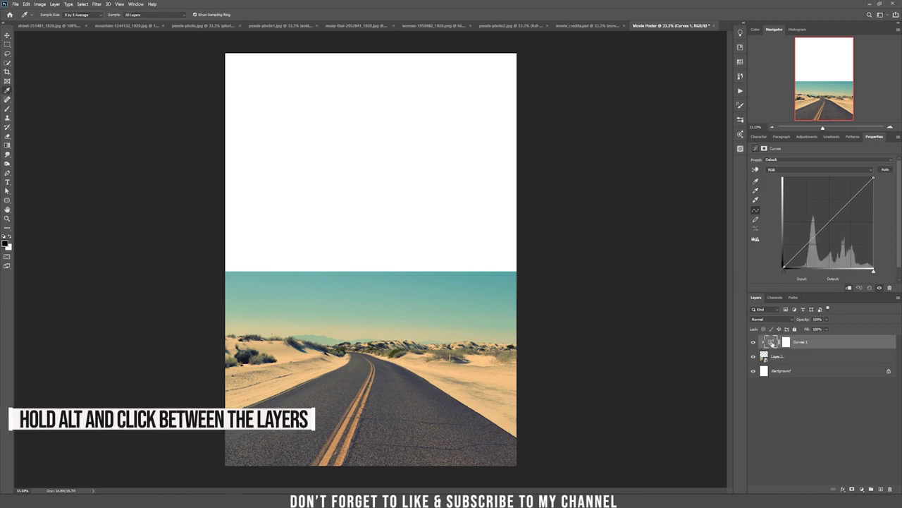
Step: Bring the mountain image into the Movie Poster document and scale it to the page width, overlapping the upper part of the road image
{"action": "left_click", "coordinate": [120, 28]}
{"action": "key", "text": "v"}
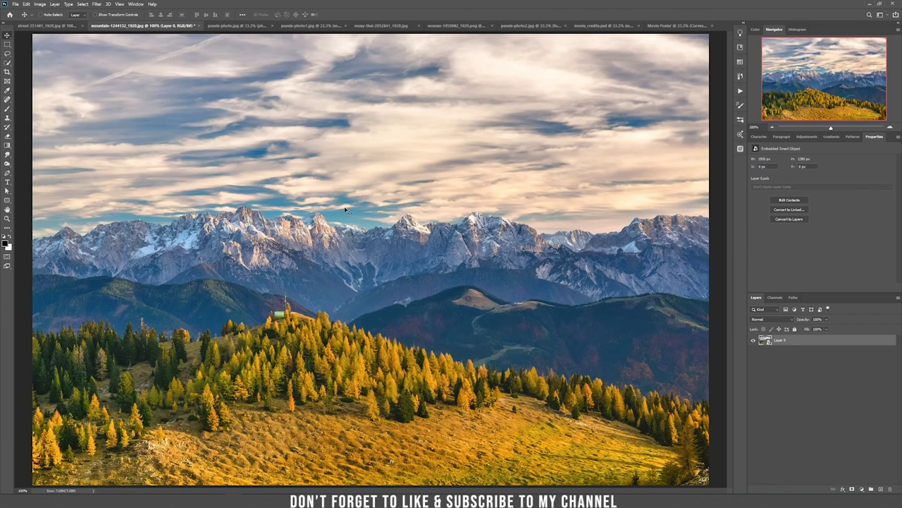
{"action": "left_click_drag", "start_coordinate": [199, 105], "coordinate": [351, 291]}
{"action": "key", "text": "ctrl+t"}
{"action": "left_click_drag", "start_coordinate": [452, 214], "coordinate": [528, 190]}
{"action": "key", "text": "Return"}
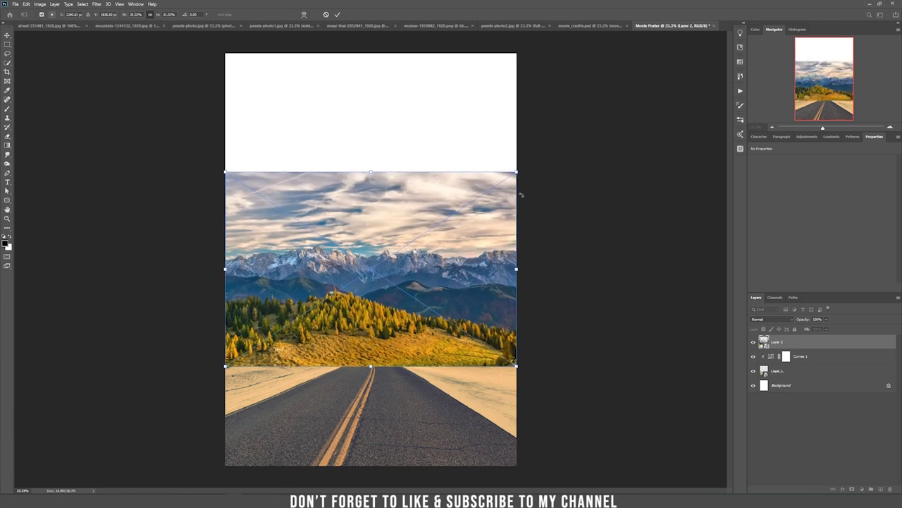
Step: Add a Curves adjustment layer above the mountain layer and clip it to that layer
{"action": "left_click", "coordinate": [863, 488]}
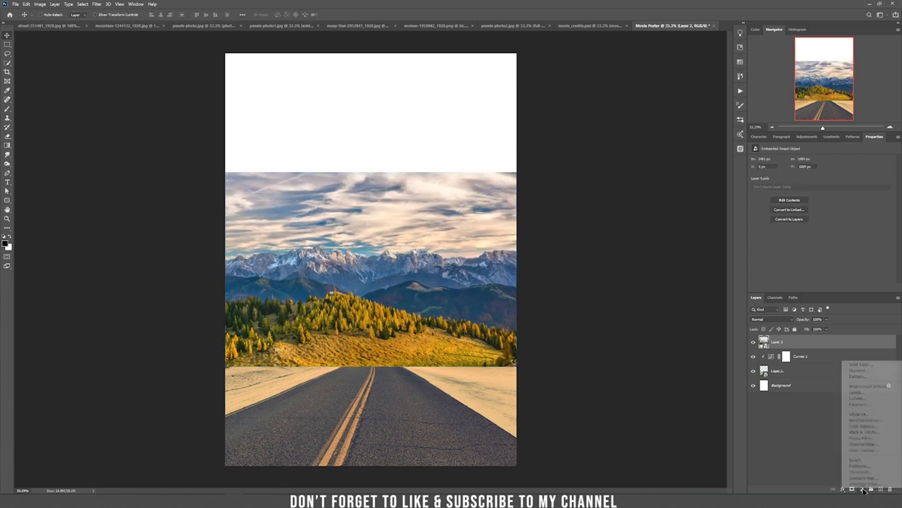
{"action": "left_click", "coordinate": [869, 401]}
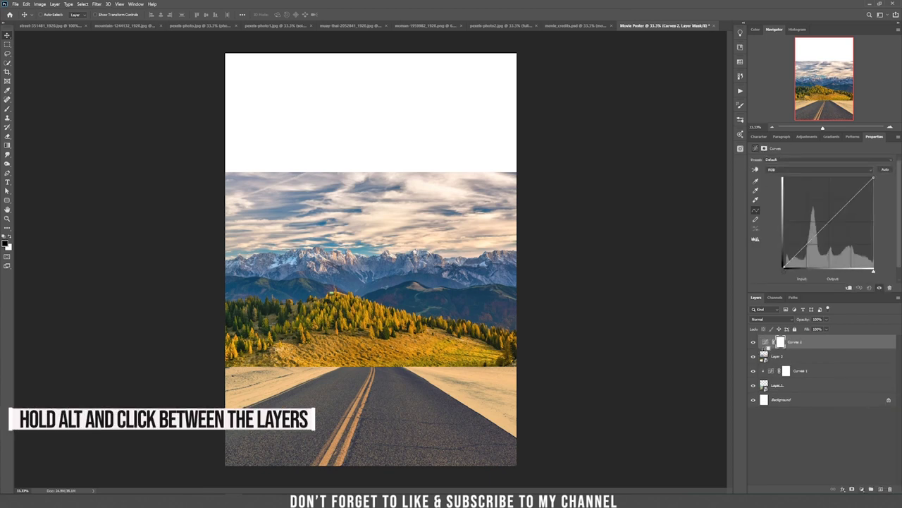
{"action": "left_click", "coordinate": [767, 348], "text": "alt"}
{"action": "left_click", "coordinate": [770, 343]}
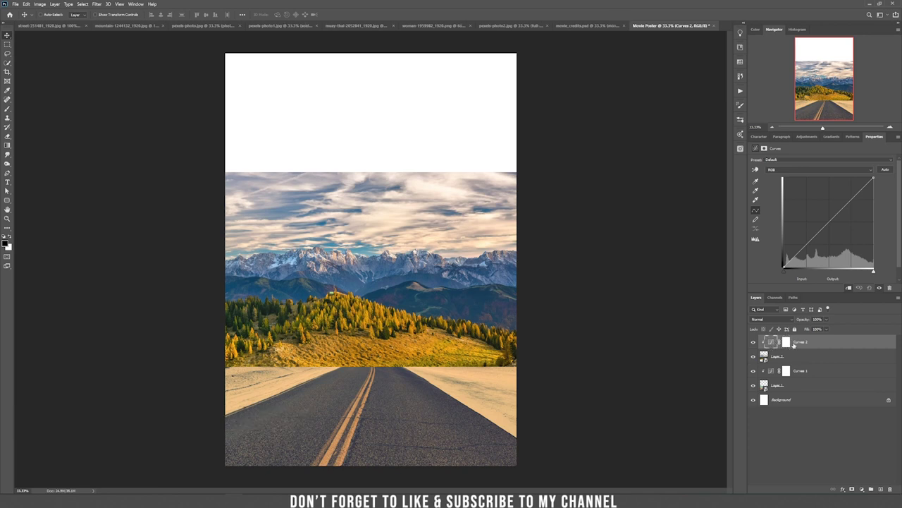
Step: Set the mountain image's Curves black point on the dark trees and its white point on the bright area at the peaks
{"action": "left_click", "coordinate": [757, 183]}
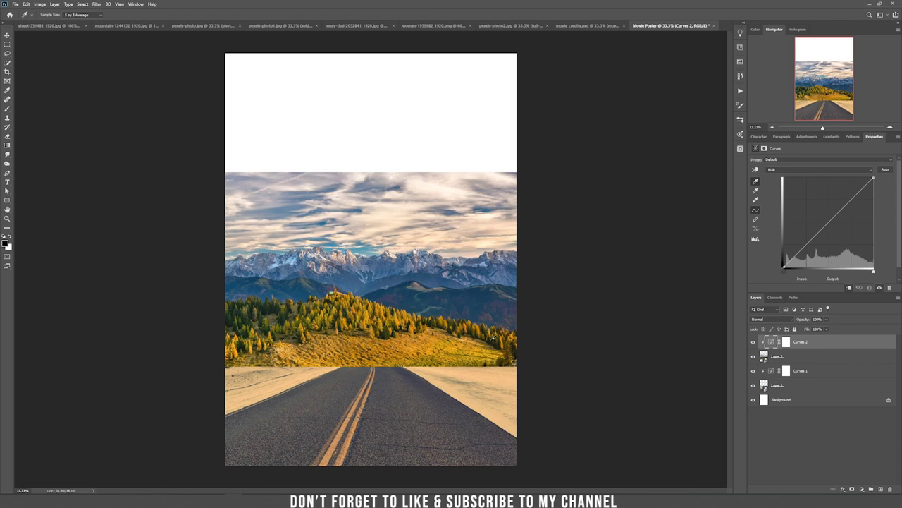
{"action": "left_click", "coordinate": [489, 339]}
{"action": "left_click", "coordinate": [755, 199]}
{"action": "left_click", "coordinate": [394, 251]}
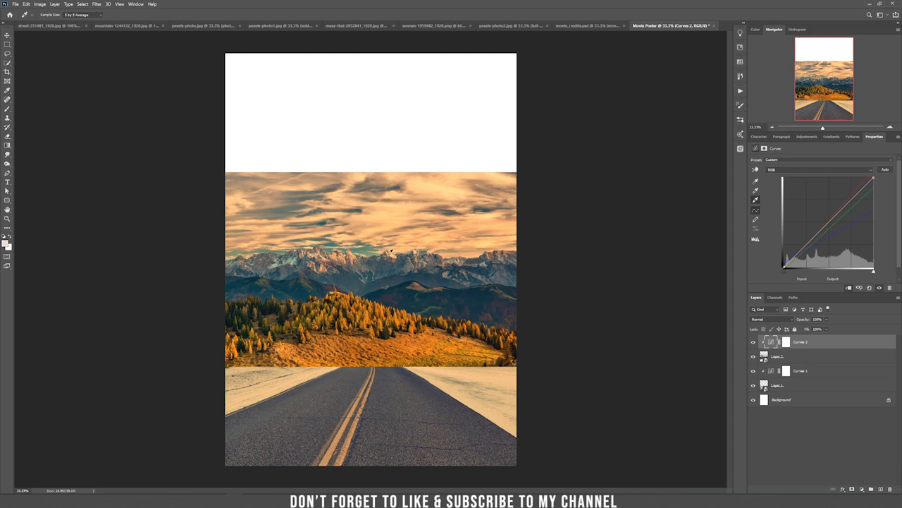
Step: Set the mountain image's Curves grey point by sampling several spots on the rocky mountainsides
{"action": "left_click", "coordinate": [756, 190]}
{"action": "left_click", "coordinate": [318, 266]}
{"action": "left_click", "coordinate": [318, 265]}
{"action": "left_click", "coordinate": [332, 261]}
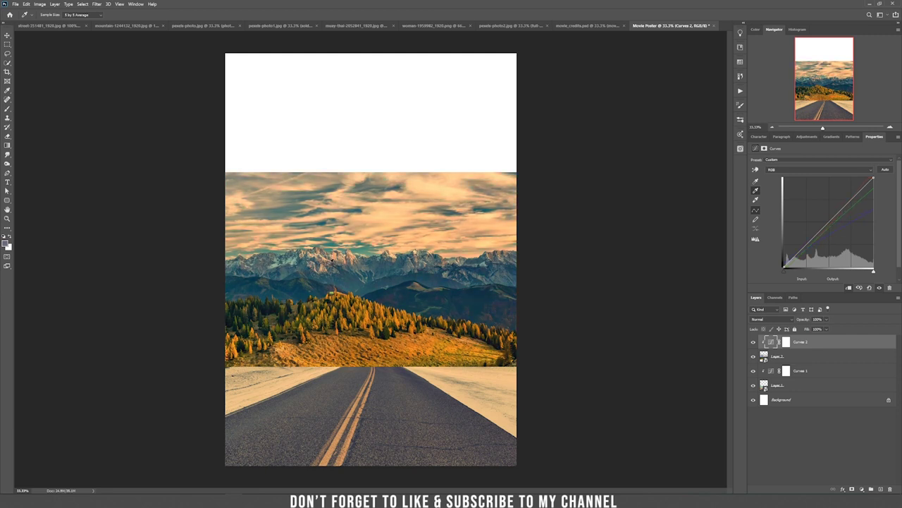
{"action": "left_click", "coordinate": [457, 268]}
{"action": "left_click", "coordinate": [451, 270]}
{"action": "key", "text": "v"}
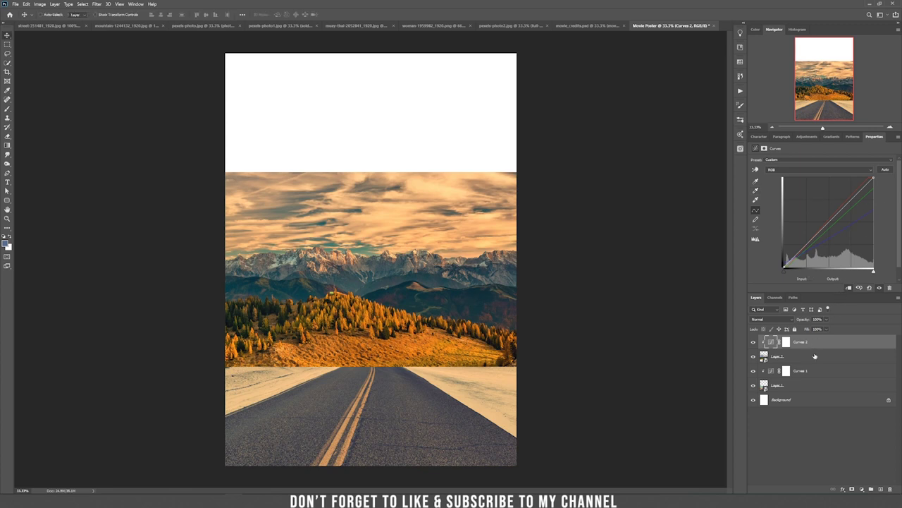
Step: Move the mountain layer and its clipped Curves beneath the road layer, and add a layer mask to the road layer
{"action": "left_click", "coordinate": [807, 356], "text": "shift"}
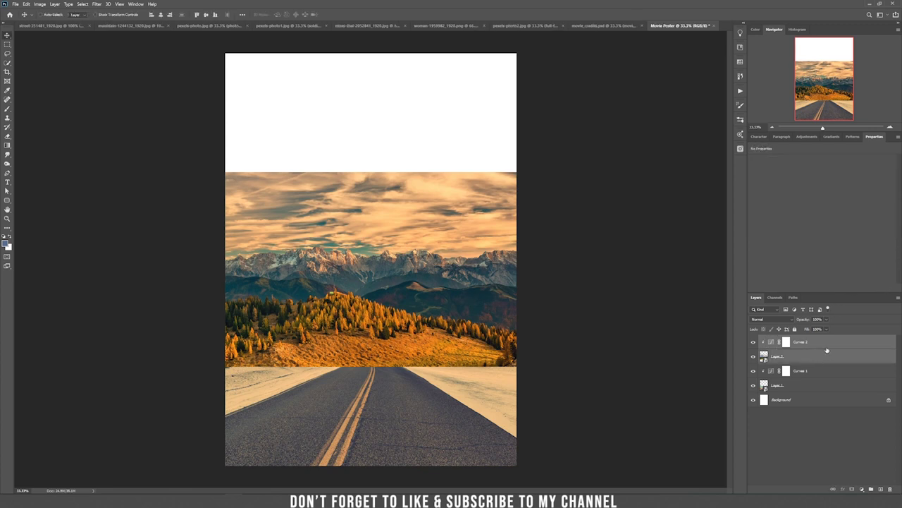
{"action": "left_click_drag", "start_coordinate": [822, 357], "coordinate": [812, 390]}
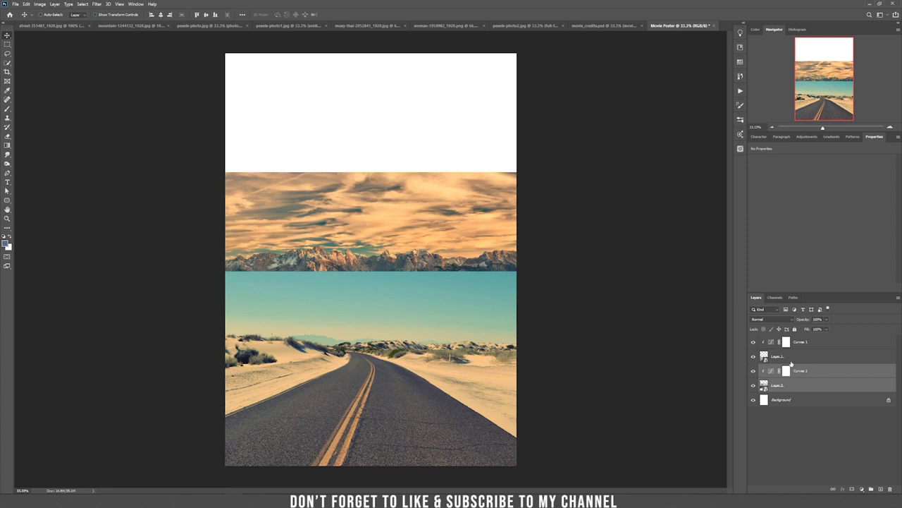
{"action": "mouse_move", "coordinate": [419, 349]}
{"action": "left_mouse_down"}
{"action": "mouse_move", "coordinate": [431, 339]}
{"action": "mouse_move", "coordinate": [411, 327]}
{"action": "mouse_move", "coordinate": [418, 349]}
{"action": "left_mouse_up"}
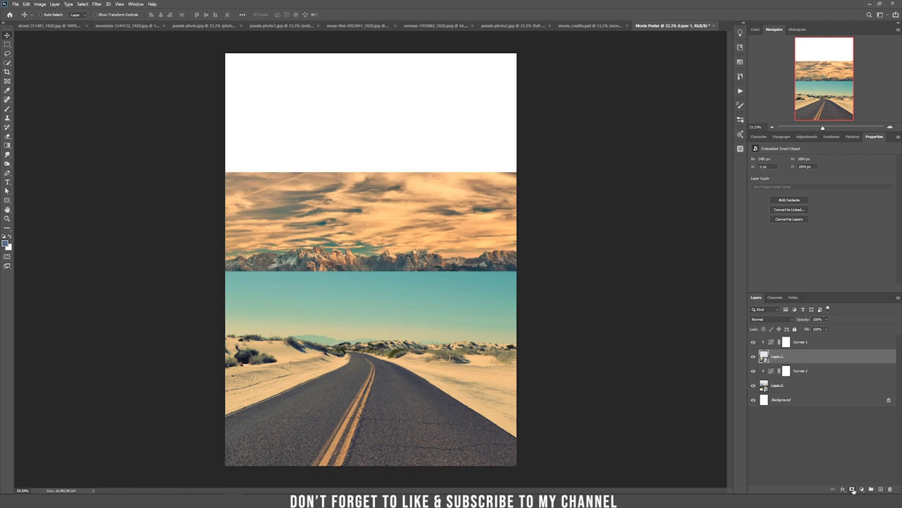
{"action": "left_click", "coordinate": [853, 490]}
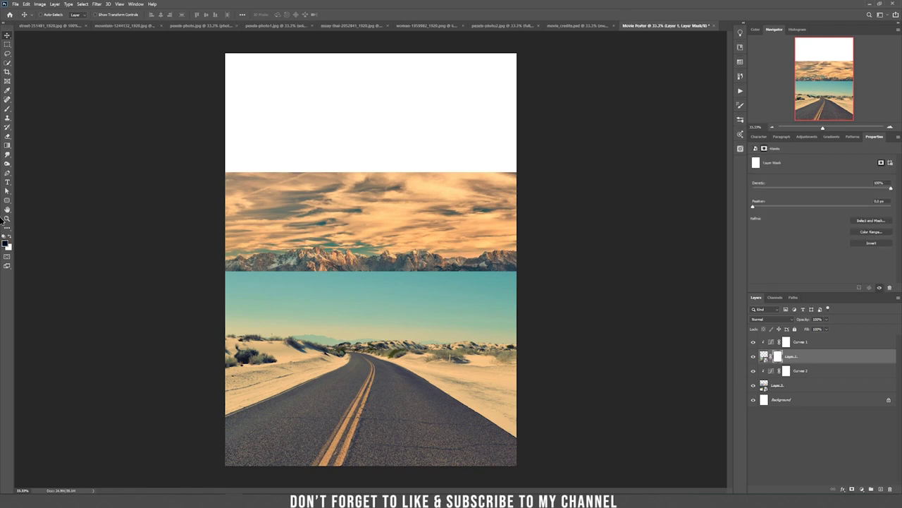
Step: Set the Gradient tool to the Foreground to Transparent preset from the Basics group, with black as the foreground colour
{"action": "left_click", "coordinate": [6, 146]}
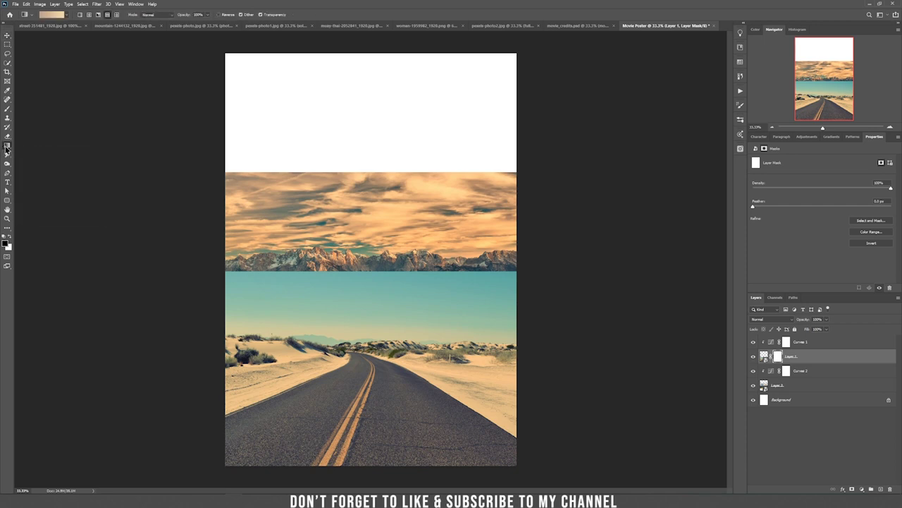
{"action": "left_click", "coordinate": [50, 14]}
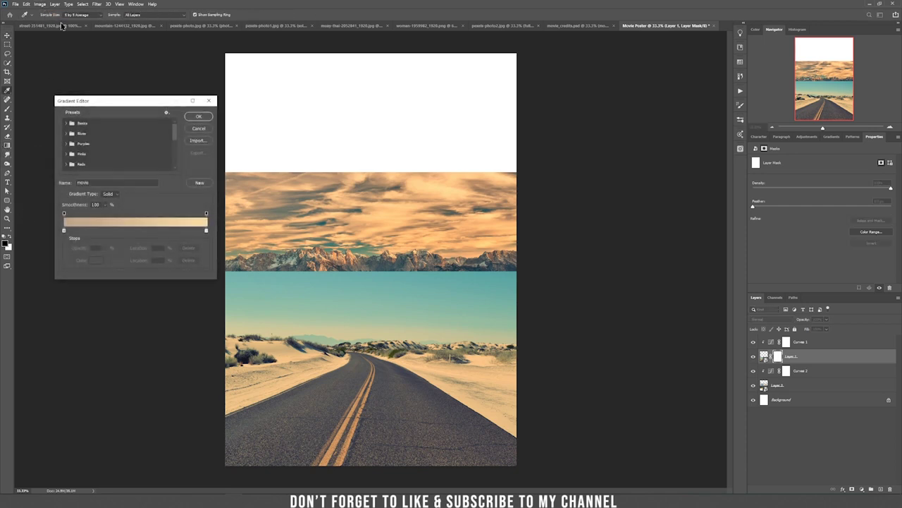
{"action": "left_click", "coordinate": [69, 123]}
{"action": "left_click", "coordinate": [85, 134]}
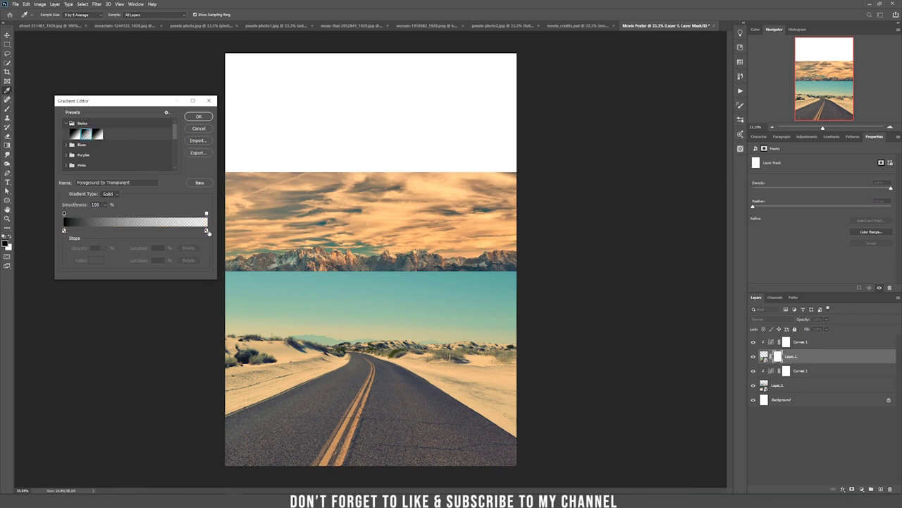
{"action": "left_click", "coordinate": [198, 116]}
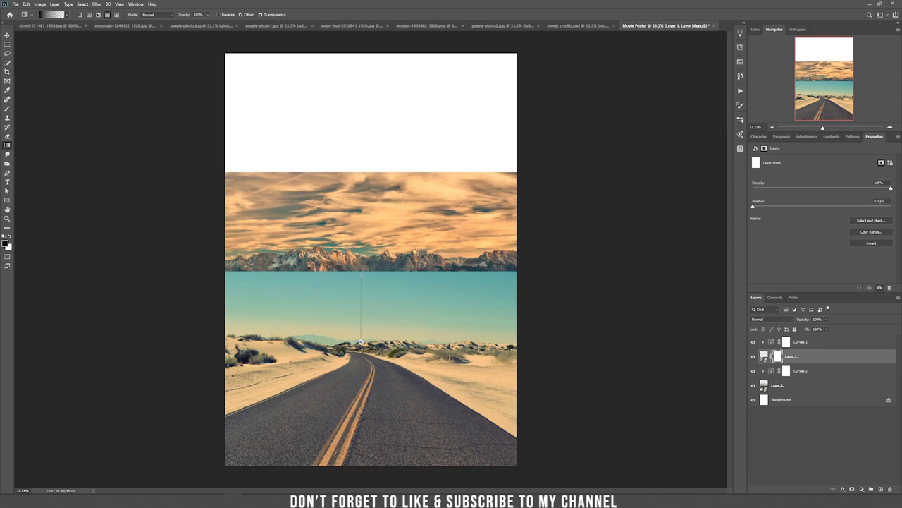
Step: Mask the road image's sky with black gradients, undoing the first attempt, so it fades into the mountains above the horizon
{"action": "left_click_drag", "start_coordinate": [362, 342], "coordinate": [363, 269]}
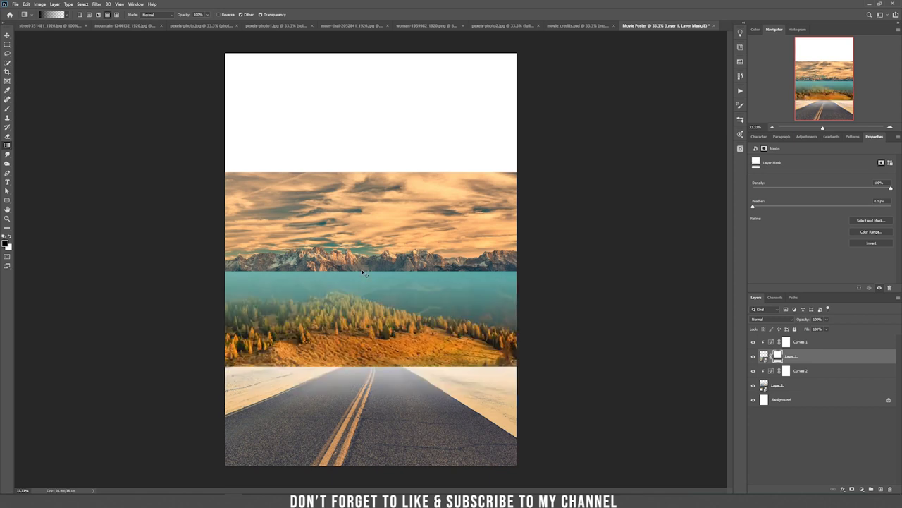
{"action": "key", "text": "ctrl+z"}
{"action": "left_click_drag", "start_coordinate": [363, 340], "coordinate": [363, 339]}
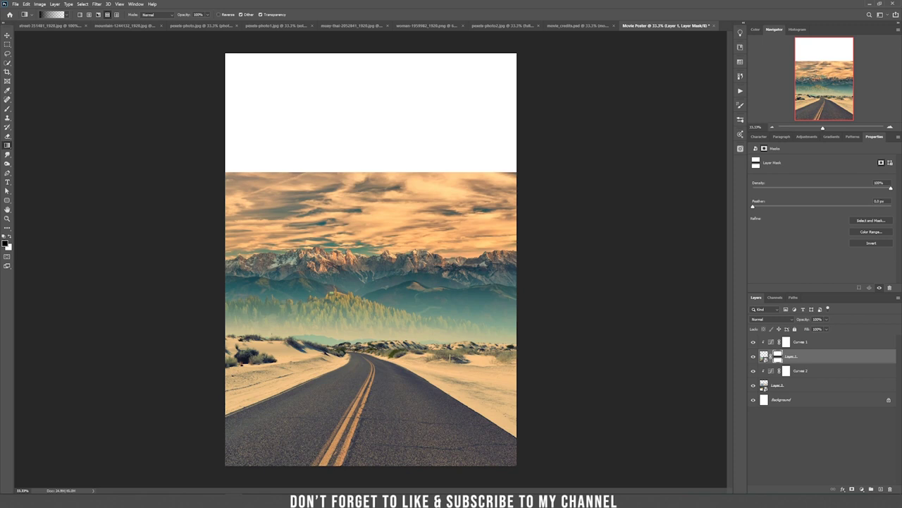
{"action": "key", "text": "v"}
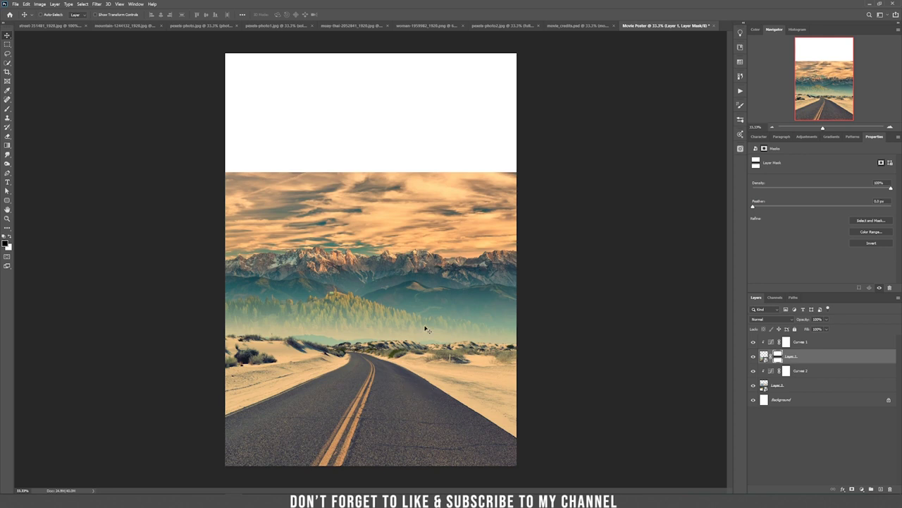
Step: Move the mountain layer down until its peaks sit just above the road's horizon
{"action": "left_click", "coordinate": [397, 251]}
{"action": "left_click", "coordinate": [810, 387]}
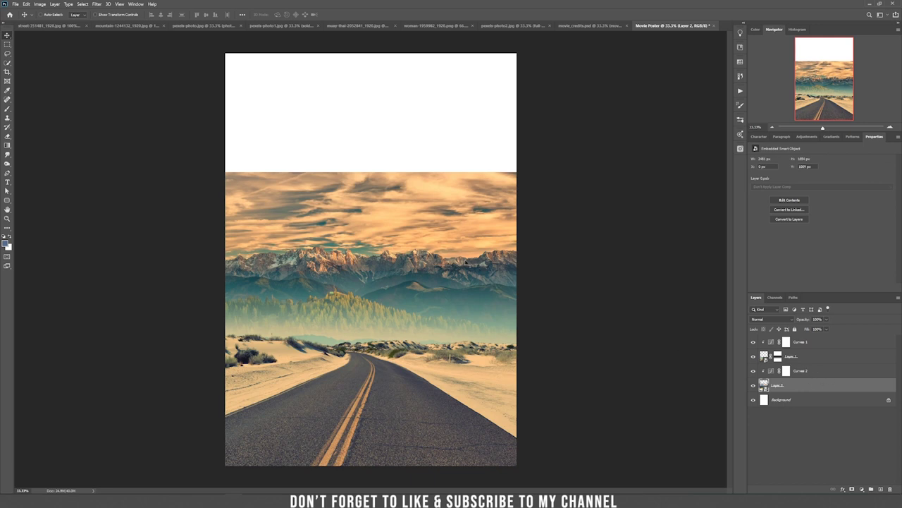
{"action": "left_click_drag", "start_coordinate": [431, 215], "coordinate": [428, 260]}
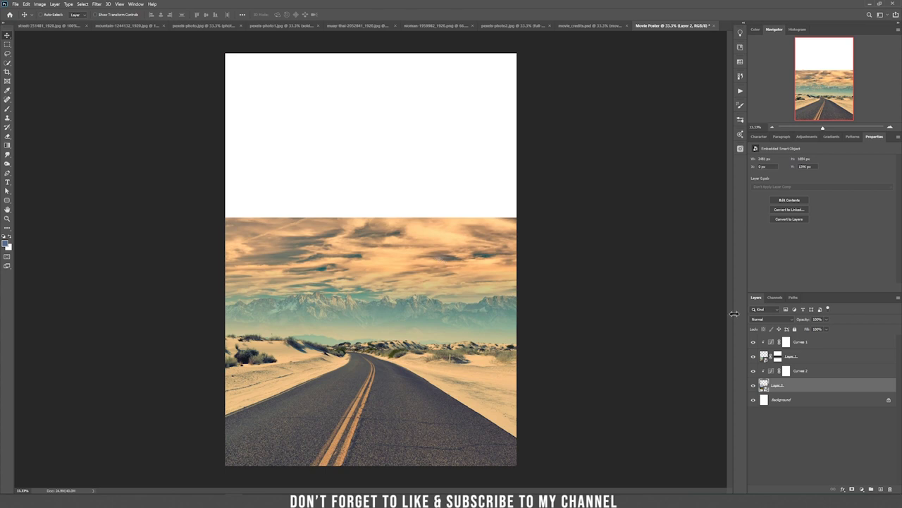
Step: Apply another black gradient to the road layer's mask from the peaks down to the horizon to reveal the mountains
{"action": "left_click", "coordinate": [778, 358]}
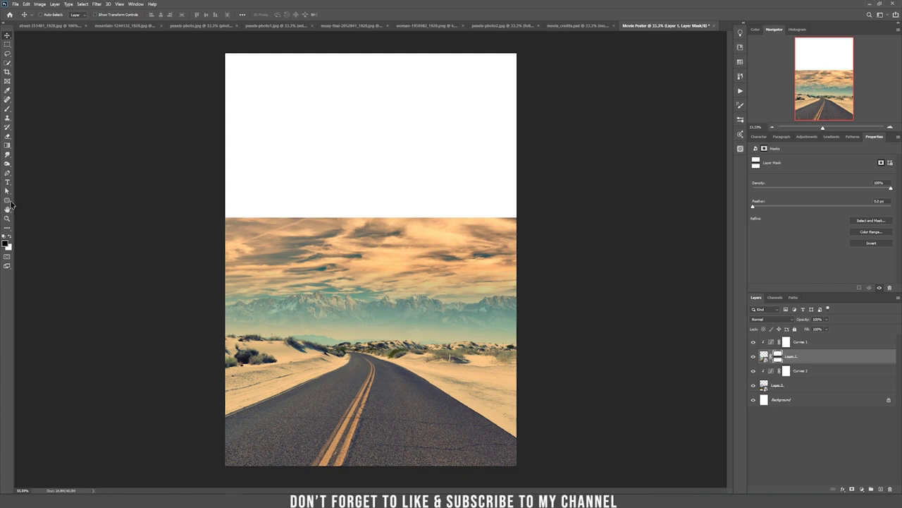
{"action": "left_click", "coordinate": [7, 144]}
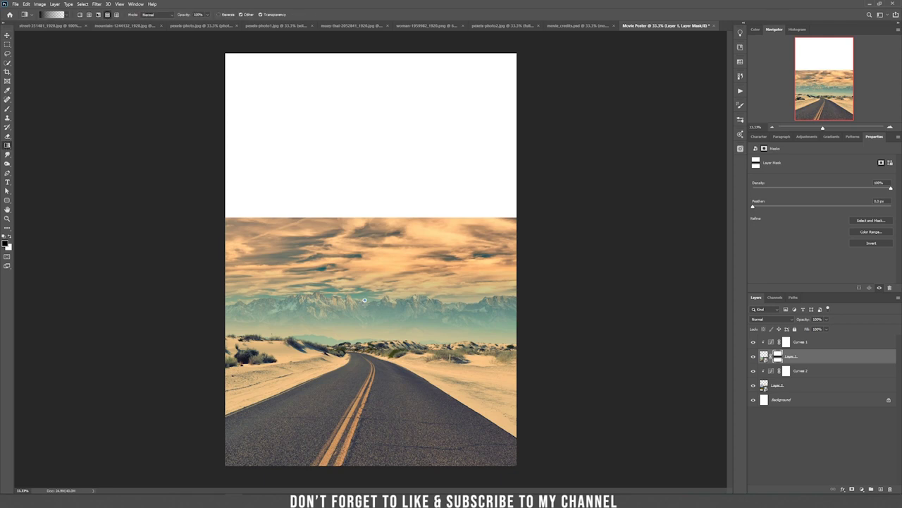
{"action": "left_click_drag", "start_coordinate": [365, 300], "coordinate": [365, 351]}
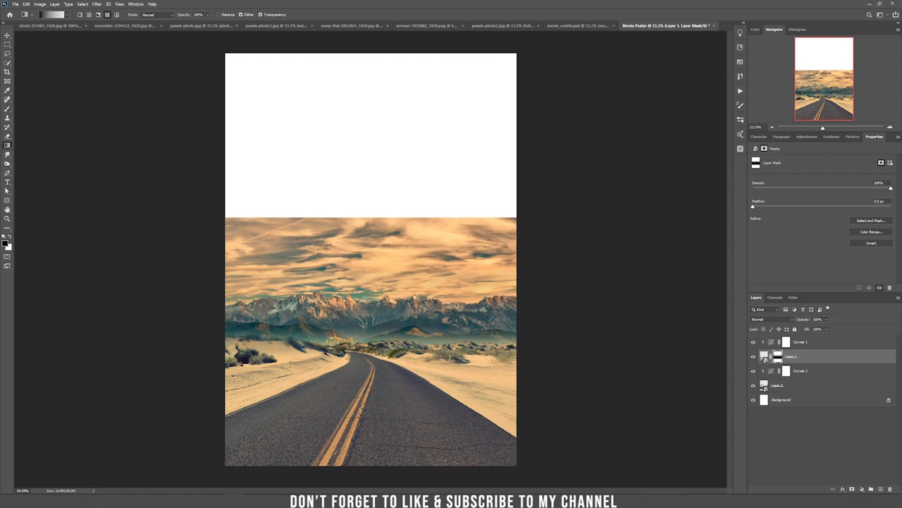
Step: Restore the road image's sky with white-to-transparent gradients on its layer mask
{"action": "left_click", "coordinate": [10, 239]}
{"action": "left_click_drag", "start_coordinate": [363, 338], "coordinate": [363, 290]}
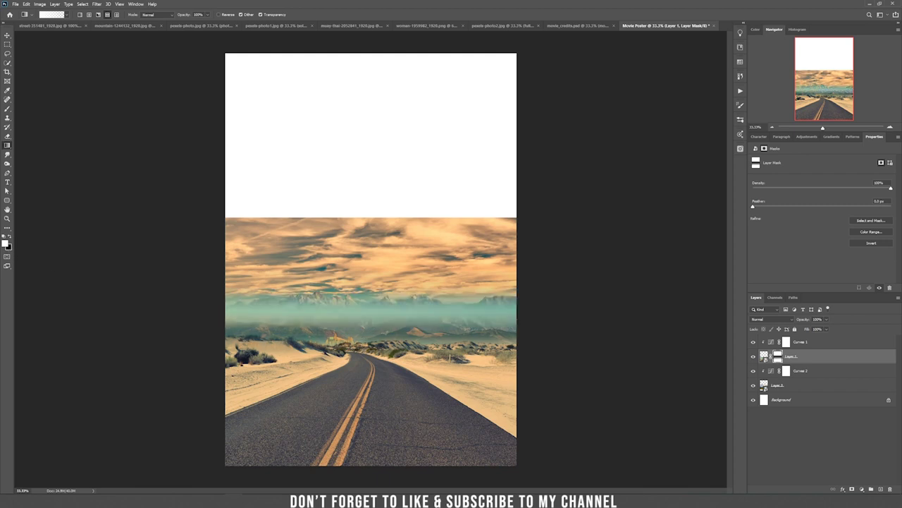
{"action": "left_click_drag", "start_coordinate": [368, 325], "coordinate": [365, 373]}
{"action": "left_click_drag", "start_coordinate": [365, 280], "coordinate": [365, 284]}
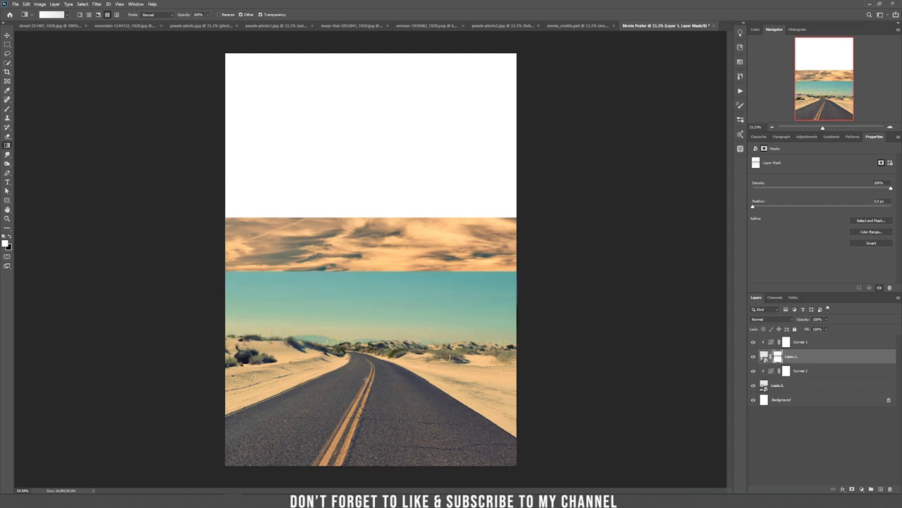
Step: Hide the road image's sky again with black gradients on its mask between the peaks and the horizon
{"action": "left_click", "coordinate": [10, 236]}
{"action": "left_click_drag", "start_coordinate": [367, 311], "coordinate": [363, 344]}
{"action": "left_click_drag", "start_coordinate": [368, 300], "coordinate": [368, 300]}
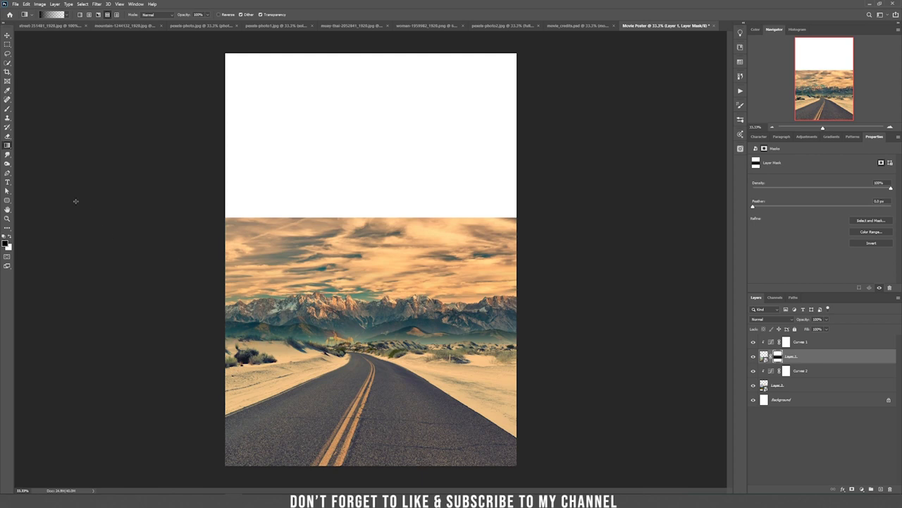
Step: Set up a small soft round brush with 0% hardness for painting on the road layer's mask
{"action": "left_click", "coordinate": [7, 109]}
{"action": "right_click", "coordinate": [8, 110]}
{"action": "left_click", "coordinate": [7, 110]}
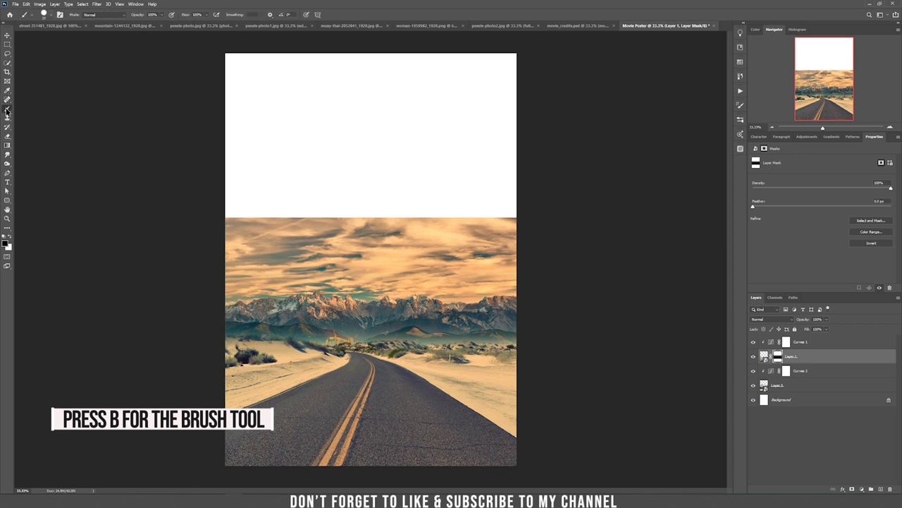
{"action": "right_click", "coordinate": [309, 162]}
{"action": "left_click", "coordinate": [365, 274]}
{"action": "left_click_drag", "start_coordinate": [348, 180], "coordinate": [361, 182]}
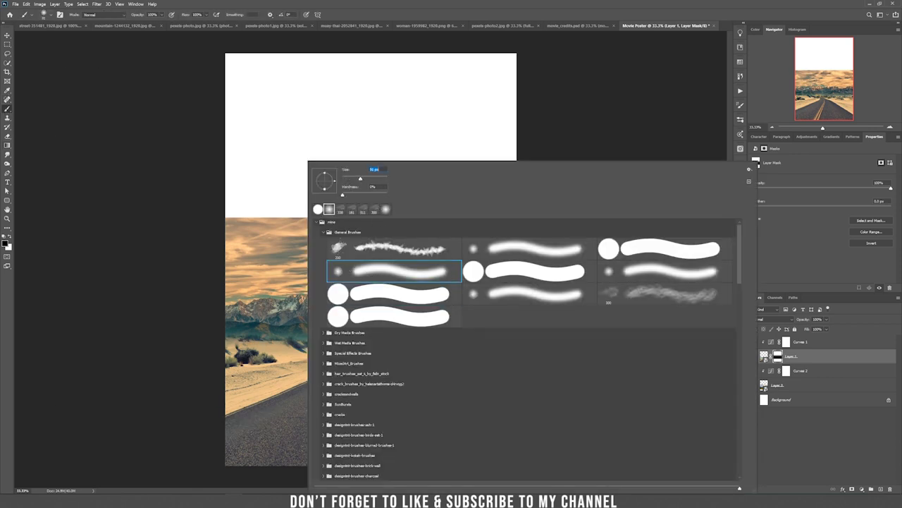
{"action": "left_click", "coordinate": [219, 318]}
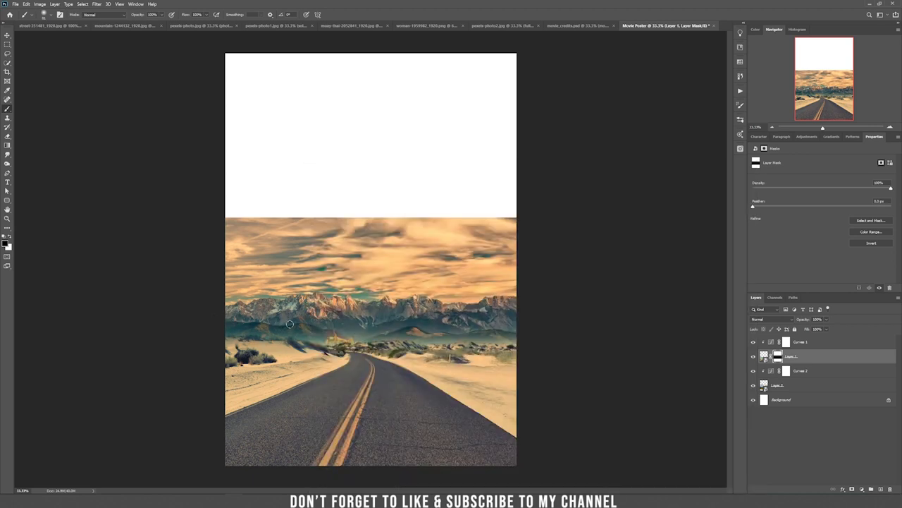
Step: Paint black on the road layer's mask along the horizon to blend in the mountains' base, enlarging the brush for the wider areas
{"action": "left_click_drag", "start_coordinate": [358, 339], "coordinate": [461, 340]}
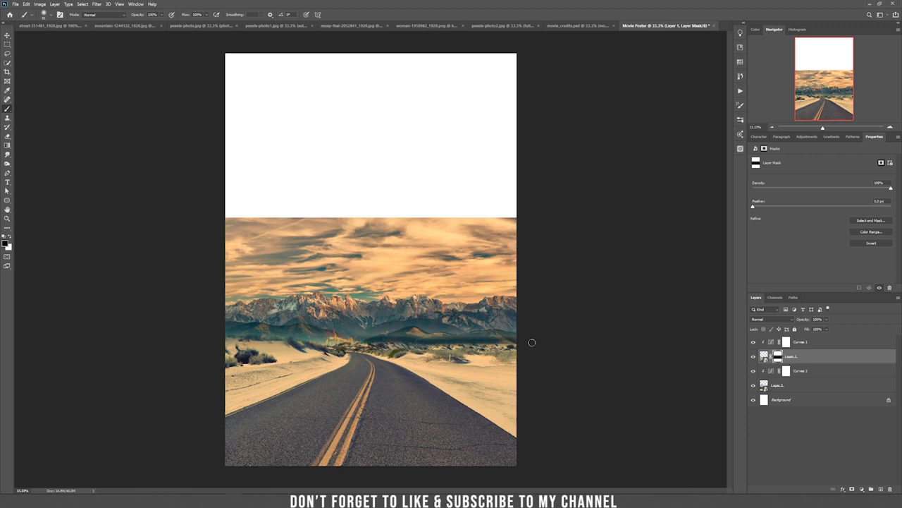
{"action": "right_click", "coordinate": [372, 309]}
{"action": "left_click_drag", "start_coordinate": [426, 179], "coordinate": [441, 180]}
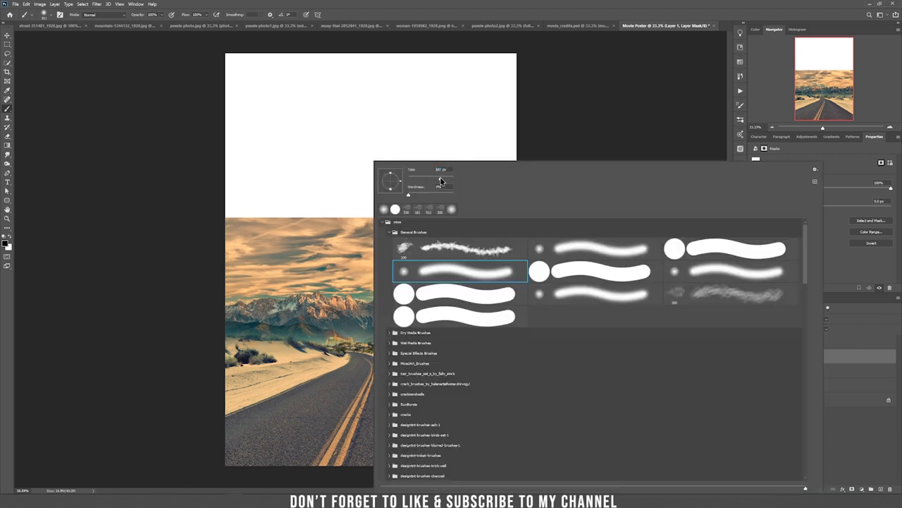
{"action": "left_click_drag", "start_coordinate": [218, 317], "coordinate": [233, 327]}
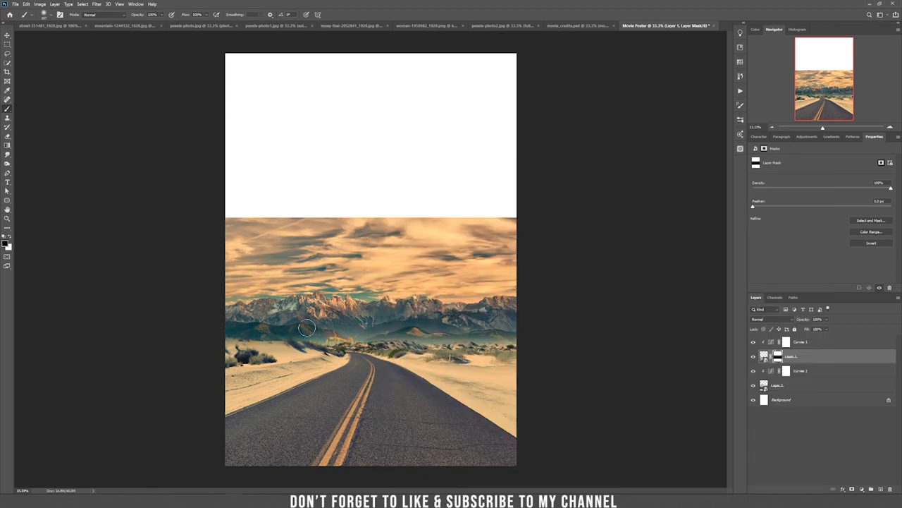
{"action": "left_click_drag", "start_coordinate": [208, 15], "coordinate": [183, 26]}
{"action": "mouse_move", "coordinate": [233, 319]}
{"action": "left_mouse_down"}
{"action": "mouse_move", "coordinate": [267, 328]}
{"action": "mouse_move", "coordinate": [255, 332]}
{"action": "mouse_move", "coordinate": [536, 339]}
{"action": "mouse_move", "coordinate": [363, 339]}
{"action": "mouse_move", "coordinate": [523, 342]}
{"action": "mouse_move", "coordinate": [375, 340]}
{"action": "mouse_move", "coordinate": [149, 323]}
{"action": "left_mouse_up"}
{"action": "key", "text": "v"}
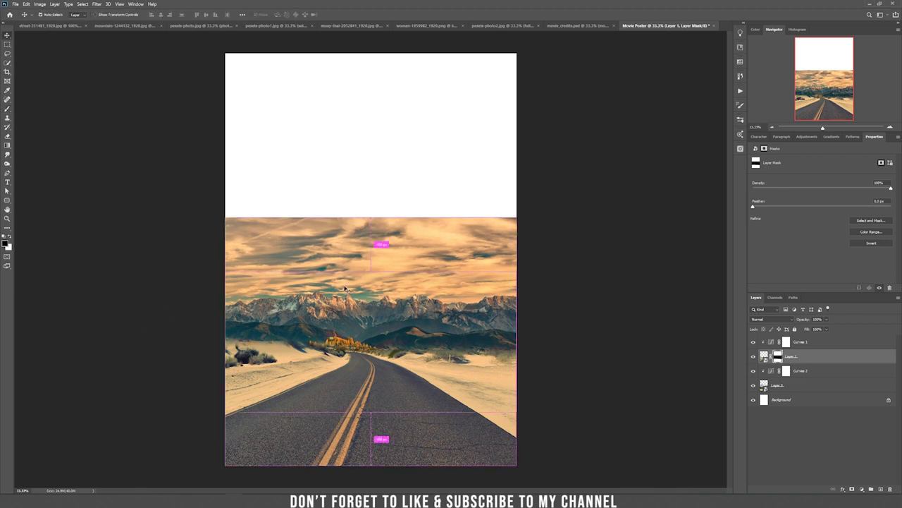
Step: Select the mountain range across the full width of the mountain layer with the Quick Selection tool
{"action": "key", "text": "ctrl+plus"}
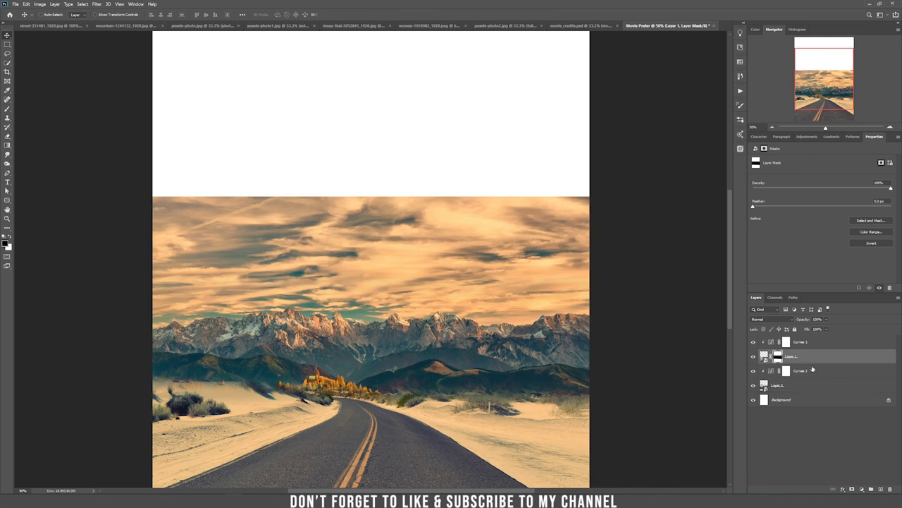
{"action": "left_click", "coordinate": [793, 387]}
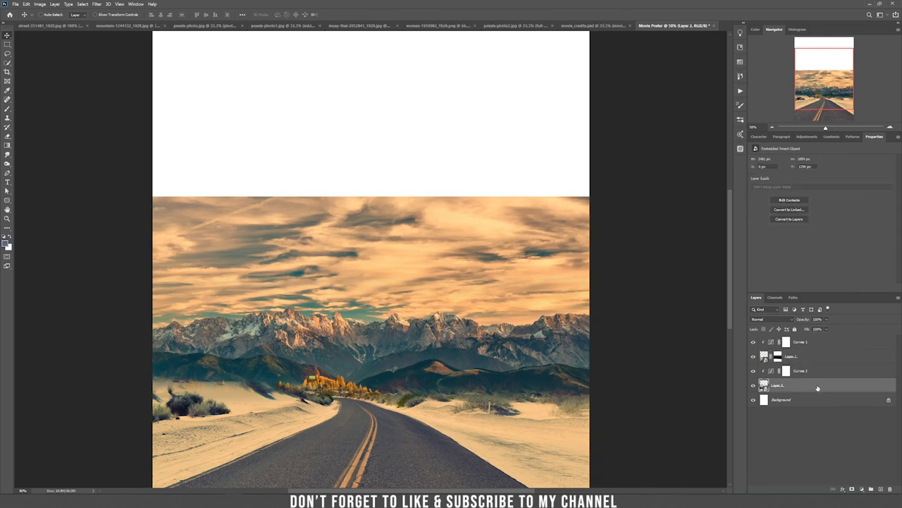
{"action": "left_click_drag", "start_coordinate": [354, 315], "coordinate": [358, 234]}
{"action": "key", "text": "ctrl+z"}
{"action": "left_click", "coordinate": [7, 63]}
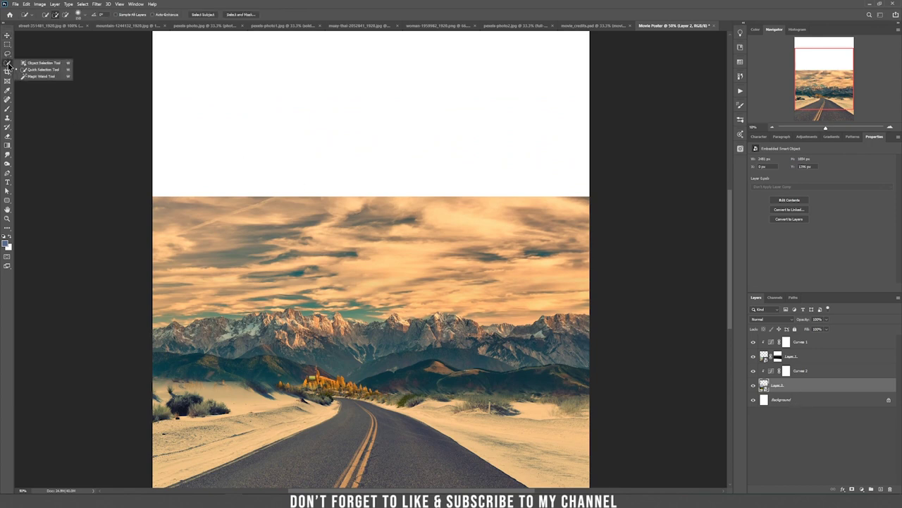
{"action": "left_click", "coordinate": [51, 71]}
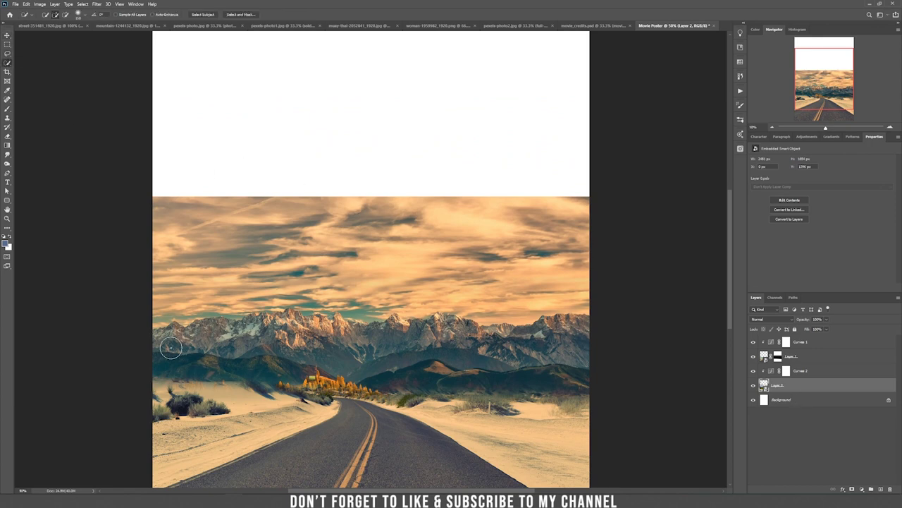
{"action": "mouse_move", "coordinate": [164, 343]}
{"action": "left_mouse_down"}
{"action": "mouse_move", "coordinate": [410, 349]}
{"action": "mouse_move", "coordinate": [575, 338]}
{"action": "left_mouse_up"}
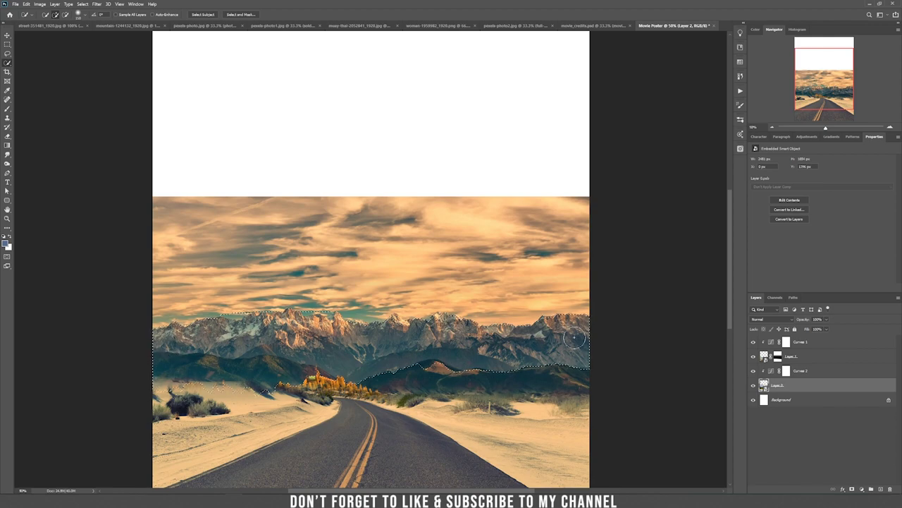
Step: Subtract the sky from the selection along the left-hand mountain peaks with the Lasso tool, following the ridge closely
{"action": "key", "text": "ctrl+plus"}
{"action": "key", "text": "ctrl+plus"}
{"action": "key", "text": "ctrl+plus"}
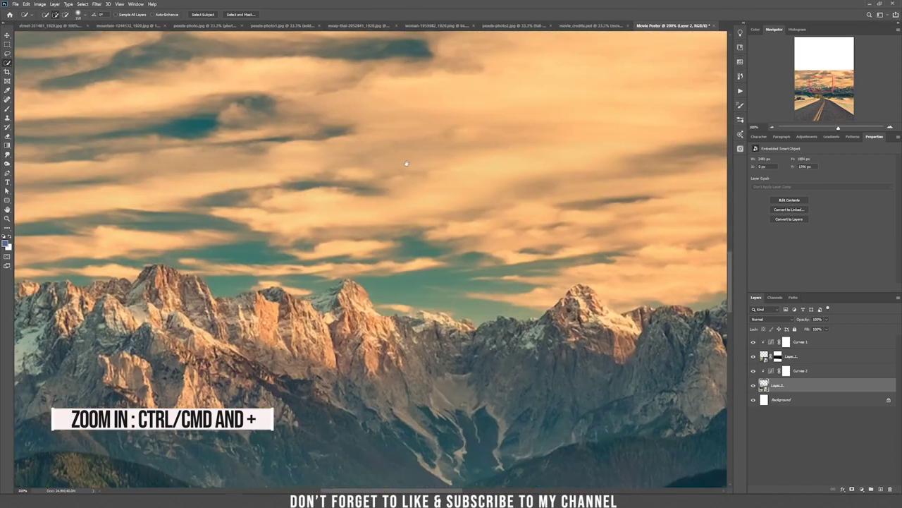
{"action": "left_click_drag", "start_coordinate": [267, 377], "coordinate": [724, 248]}
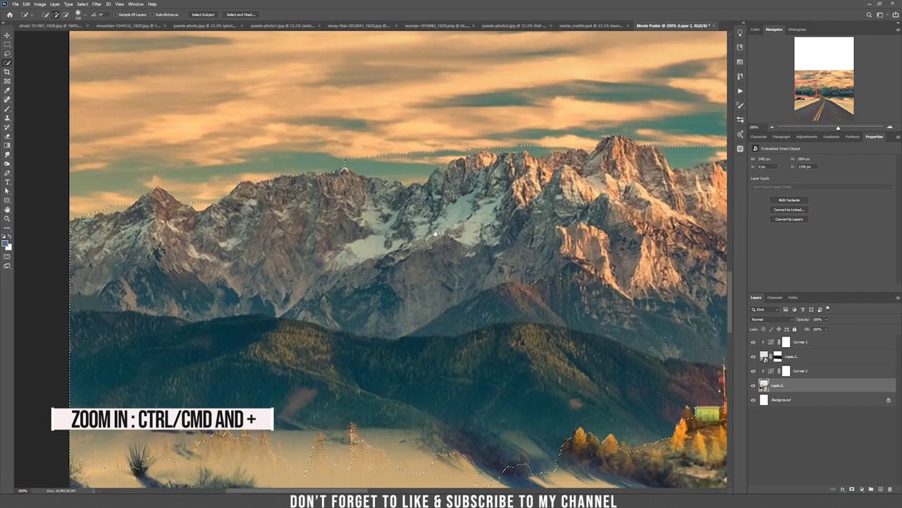
{"action": "left_click", "coordinate": [7, 55]}
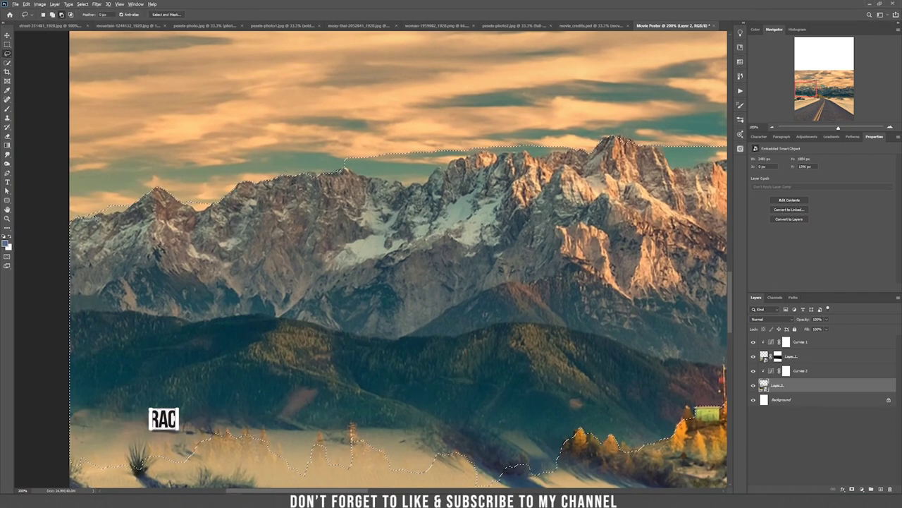
{"action": "mouse_move", "coordinate": [120, 216]}
{"action": "left_mouse_down"}
{"action": "mouse_move", "coordinate": [132, 201]}
{"action": "mouse_move", "coordinate": [40, 183]}
{"action": "left_mouse_up"}
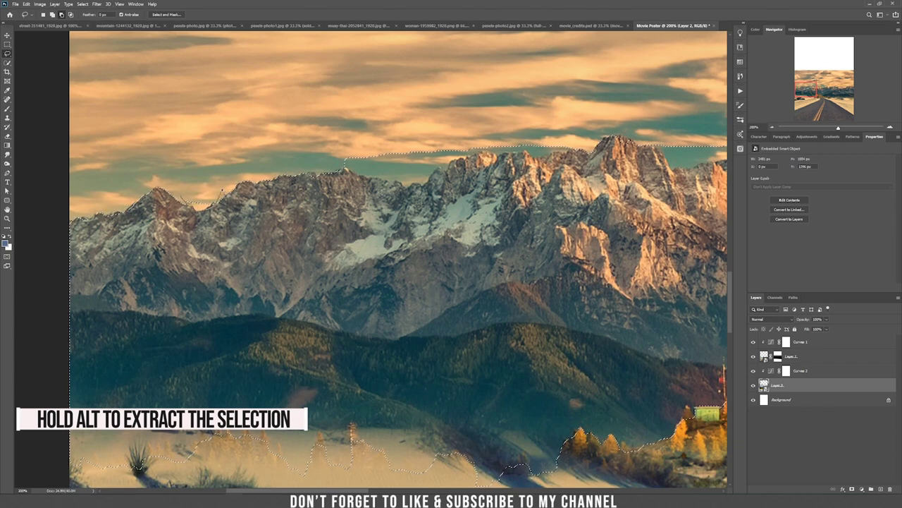
{"action": "left_click_drag", "start_coordinate": [344, 170], "coordinate": [220, 207]}
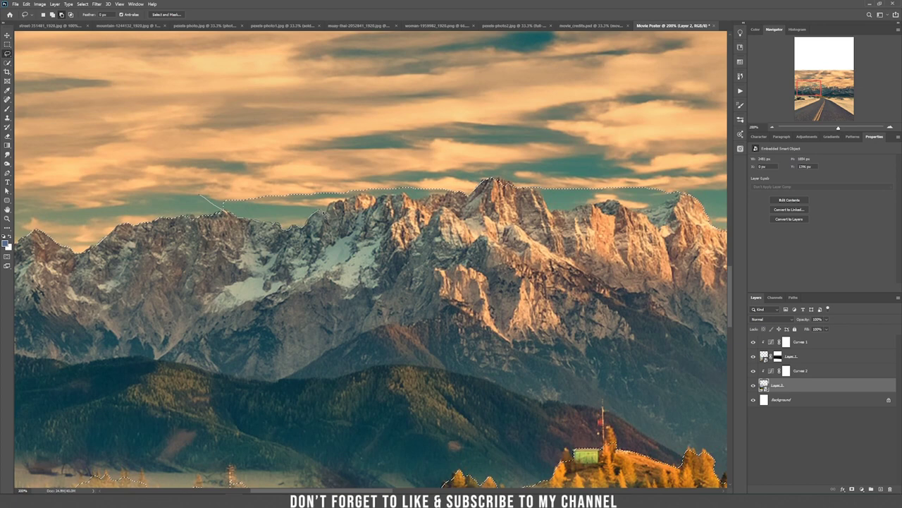
{"action": "left_click_drag", "start_coordinate": [381, 197], "coordinate": [439, 196]}
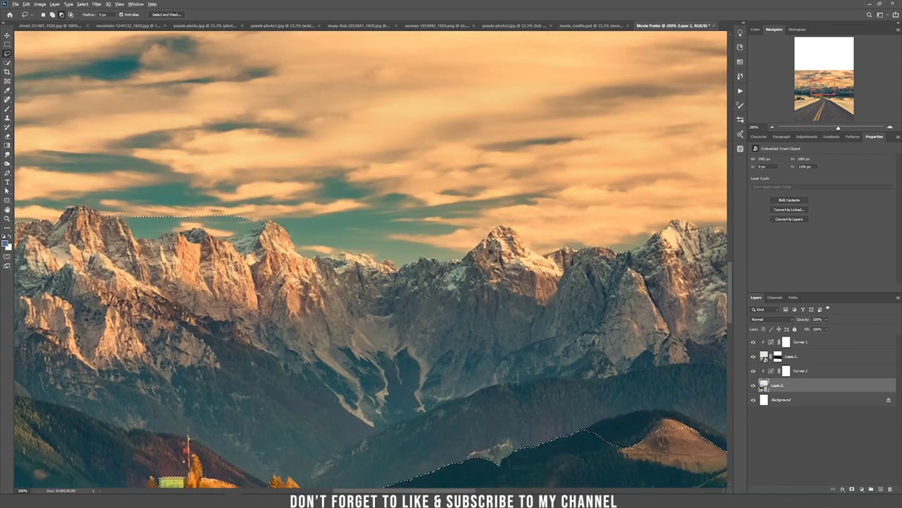
Step: Trim the remaining sky out of the selection above the central and right-hand peaks with the Lasso tool
{"action": "mouse_move", "coordinate": [120, 212]}
{"action": "left_mouse_down"}
{"action": "mouse_move", "coordinate": [159, 238]}
{"action": "mouse_move", "coordinate": [155, 189]}
{"action": "mouse_move", "coordinate": [121, 211]}
{"action": "left_mouse_up"}
{"action": "left_click_drag", "start_coordinate": [141, 212], "coordinate": [266, 208]}
{"action": "left_click_drag", "start_coordinate": [185, 219], "coordinate": [211, 217]}
{"action": "left_click_drag", "start_coordinate": [394, 226], "coordinate": [226, 247]}
{"action": "mouse_move", "coordinate": [305, 271]}
{"action": "left_mouse_down"}
{"action": "mouse_move", "coordinate": [363, 295]}
{"action": "mouse_move", "coordinate": [317, 288]}
{"action": "left_mouse_up"}
{"action": "left_click_drag", "start_coordinate": [423, 282], "coordinate": [284, 302]}
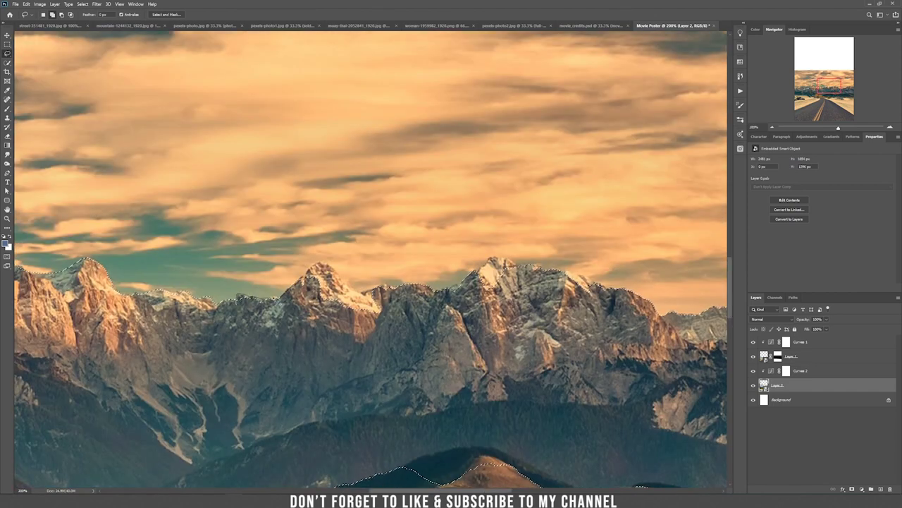
{"action": "left_click_drag", "start_coordinate": [388, 292], "coordinate": [203, 305]}
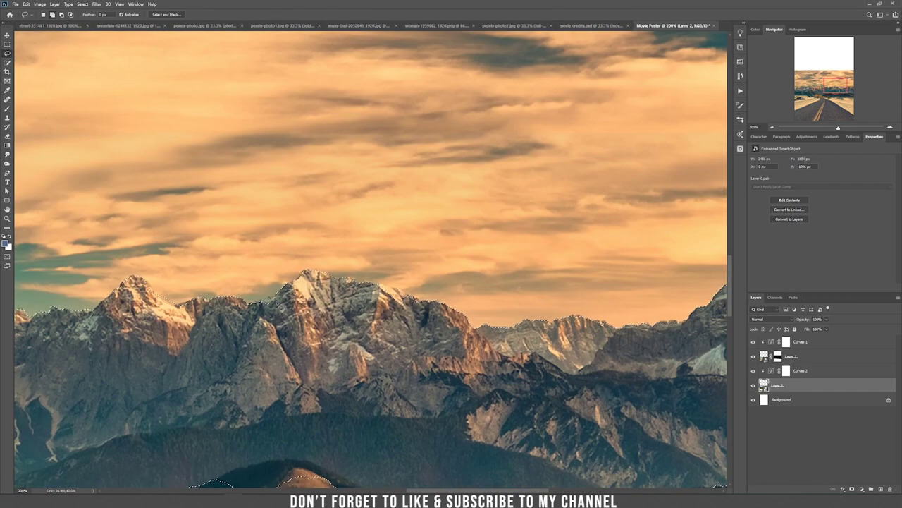
Step: Add everything below the mountains down to the canvas bottom to the selection and turn it into a mask on the mountain layer
{"action": "key", "text": "ctrl+minus"}
{"action": "key", "text": "ctrl+minus"}
{"action": "key", "text": "ctrl+minus"}
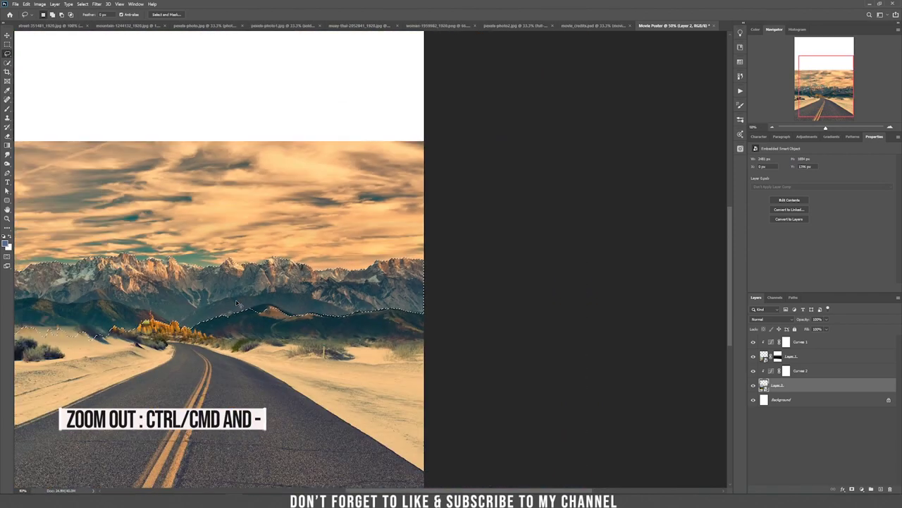
{"action": "left_click_drag", "start_coordinate": [188, 309], "coordinate": [325, 276]}
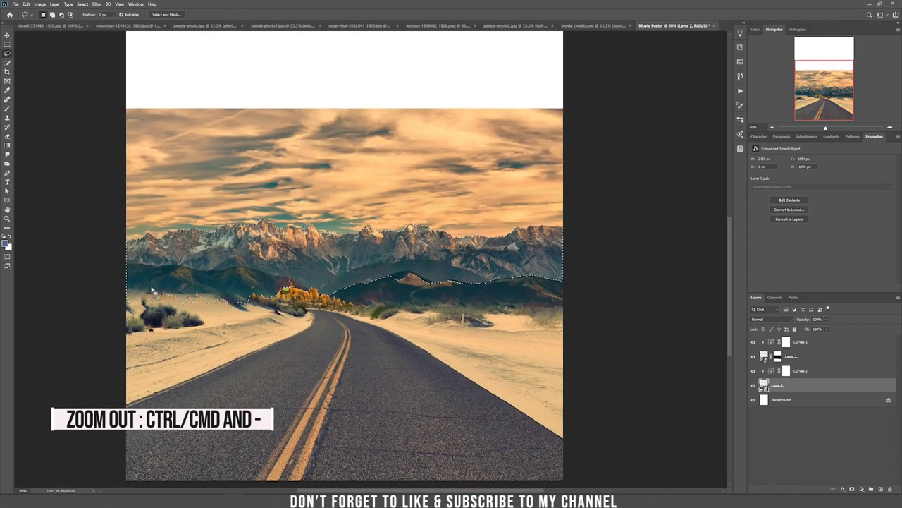
{"action": "mouse_move", "coordinate": [116, 334]}
{"action": "left_mouse_down"}
{"action": "mouse_move", "coordinate": [414, 411]}
{"action": "mouse_move", "coordinate": [599, 276]}
{"action": "mouse_move", "coordinate": [119, 303]}
{"action": "mouse_move", "coordinate": [513, 486]}
{"action": "mouse_move", "coordinate": [99, 345]}
{"action": "left_mouse_up"}
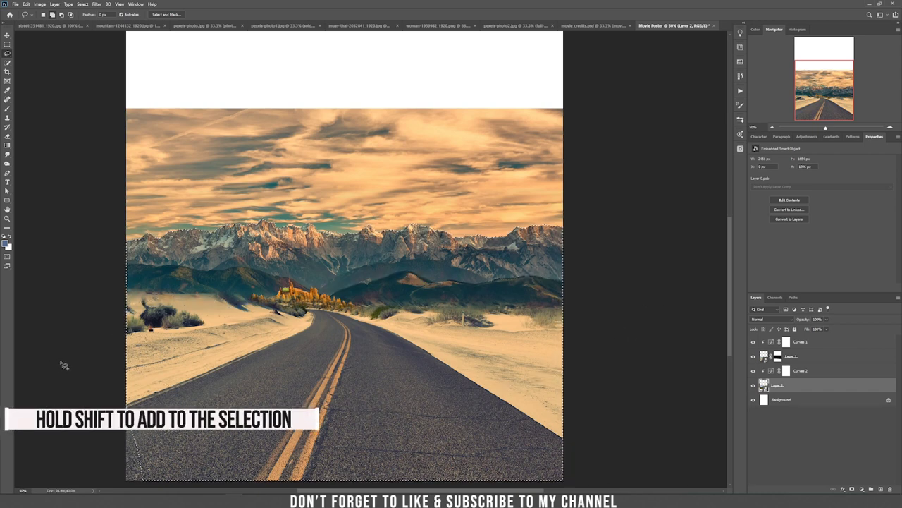
{"action": "left_click", "coordinate": [853, 489]}
{"action": "key", "text": "v"}
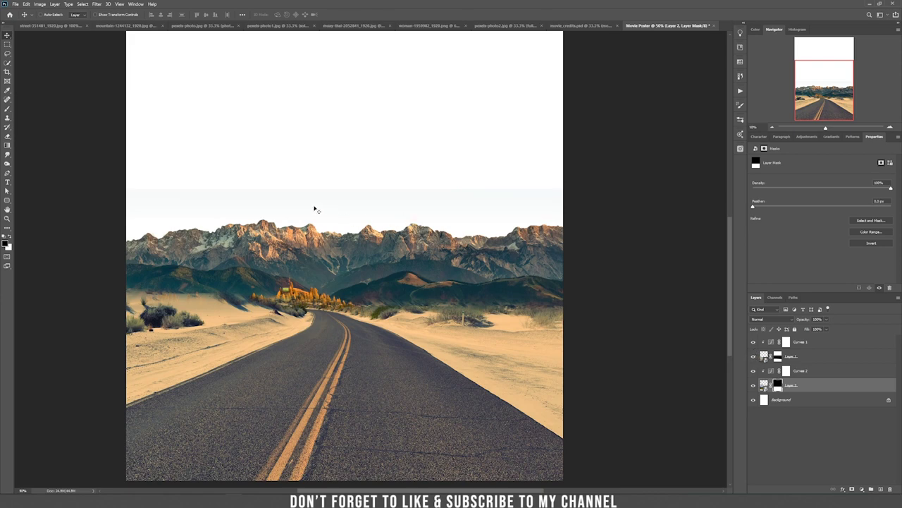
Step: Paint black on the road layer's mask to erase the faint leftover sky above the mountains
{"action": "left_click", "coordinate": [753, 358]}
{"action": "left_click", "coordinate": [753, 359]}
{"action": "left_click", "coordinate": [778, 356]}
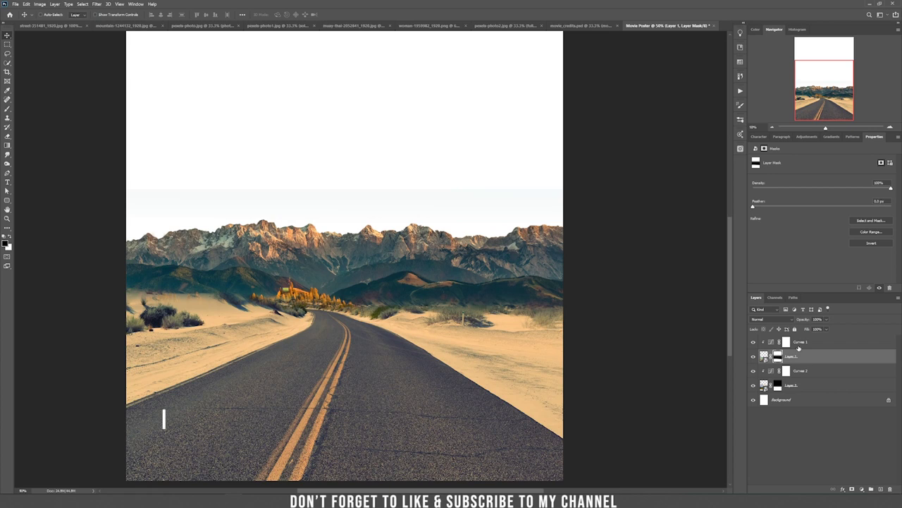
{"action": "key", "text": "b"}
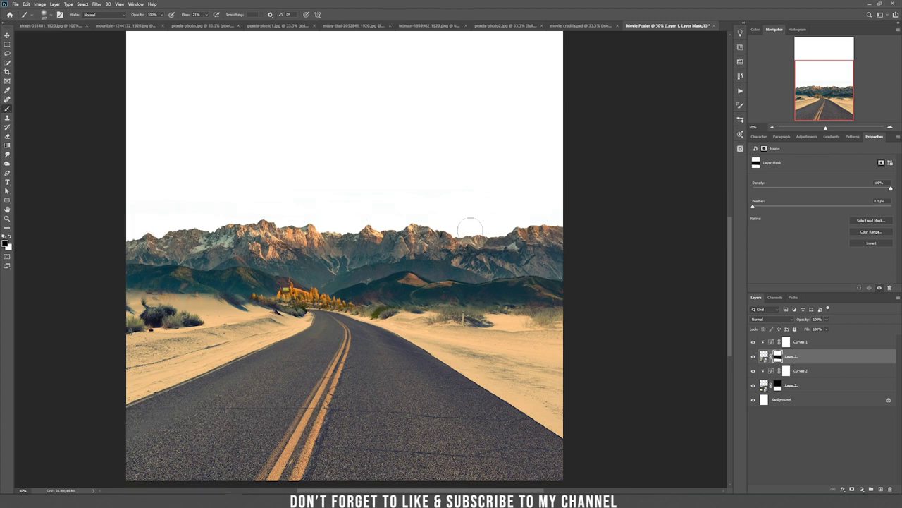
{"action": "key", "text": "v"}
Step: Select the mountain layer's image and open the Field Blur filter for it
{"action": "key", "text": "ctrl+plus"}
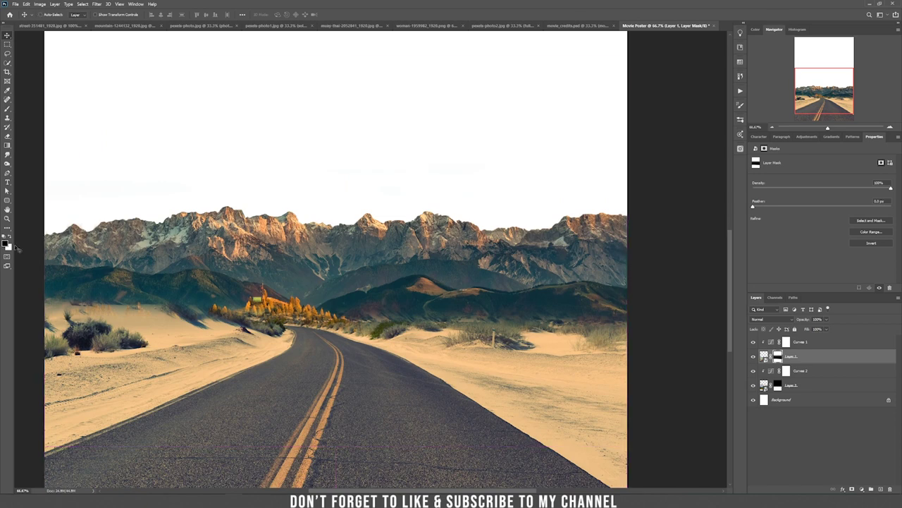
{"action": "left_click_drag", "start_coordinate": [122, 248], "coordinate": [251, 248]}
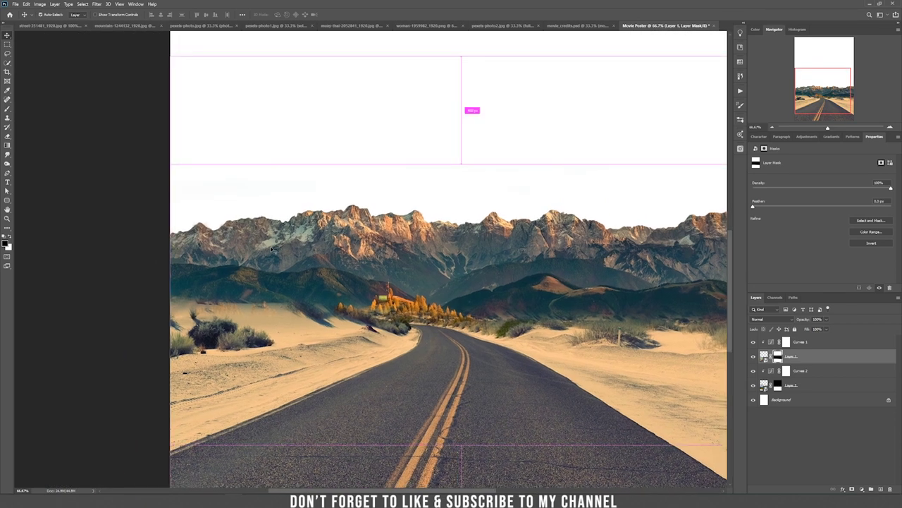
{"action": "key", "text": "ctrl+plus"}
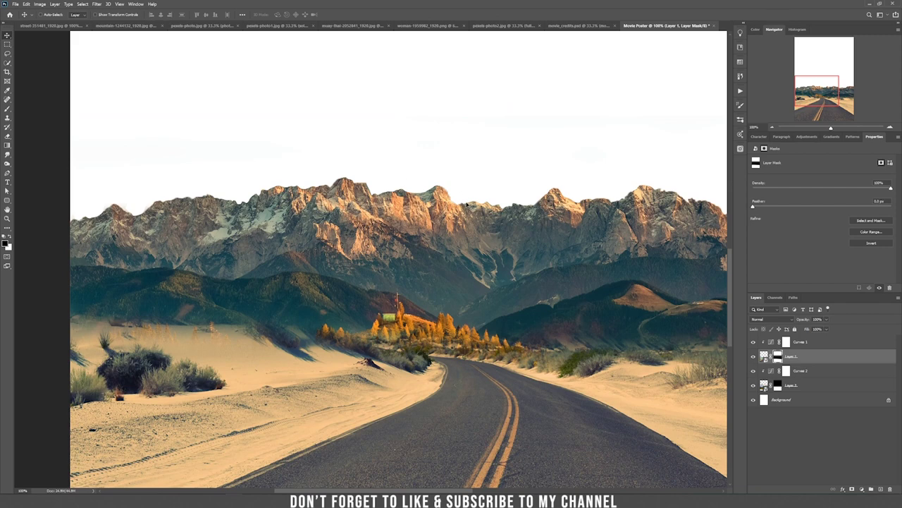
{"action": "left_click", "coordinate": [821, 390]}
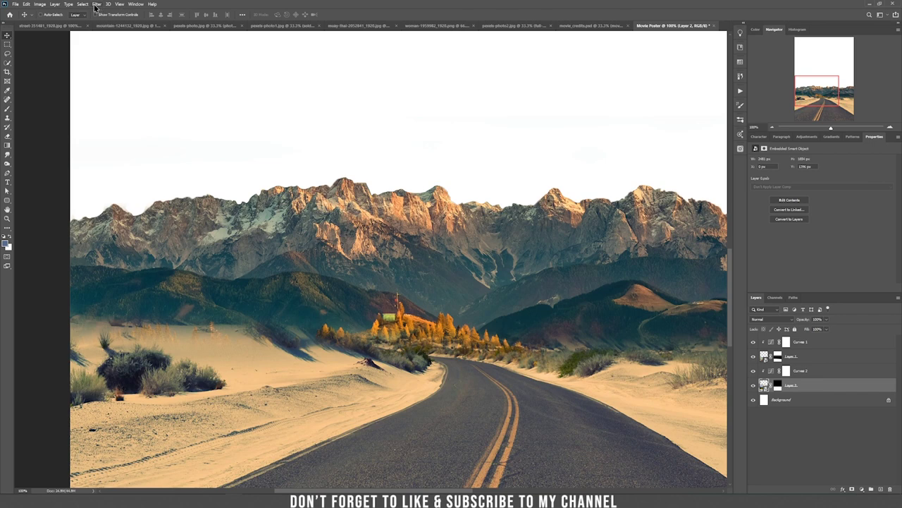
{"action": "left_click", "coordinate": [752, 384]}
{"action": "left_click", "coordinate": [753, 385]}
{"action": "left_click", "coordinate": [96, 4]}
{"action": "mouse_move", "coordinate": [113, 93]}
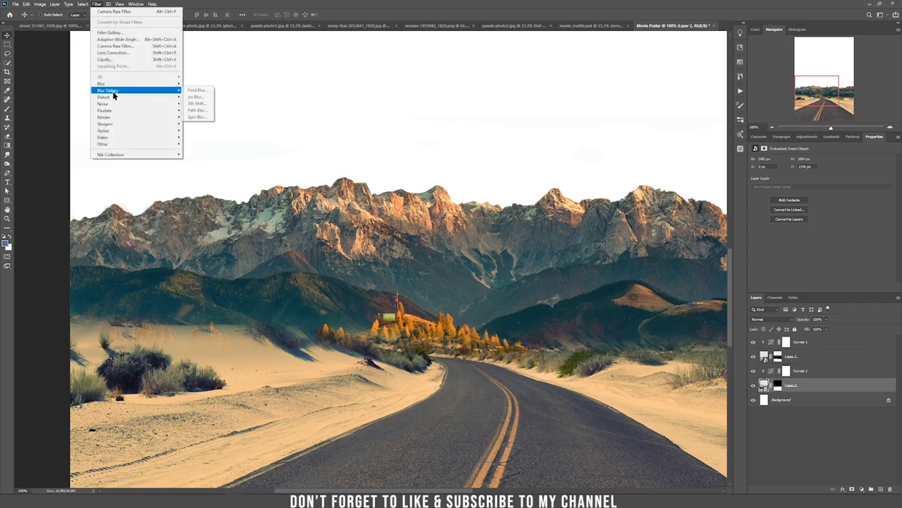
{"action": "left_click", "coordinate": [206, 93]}
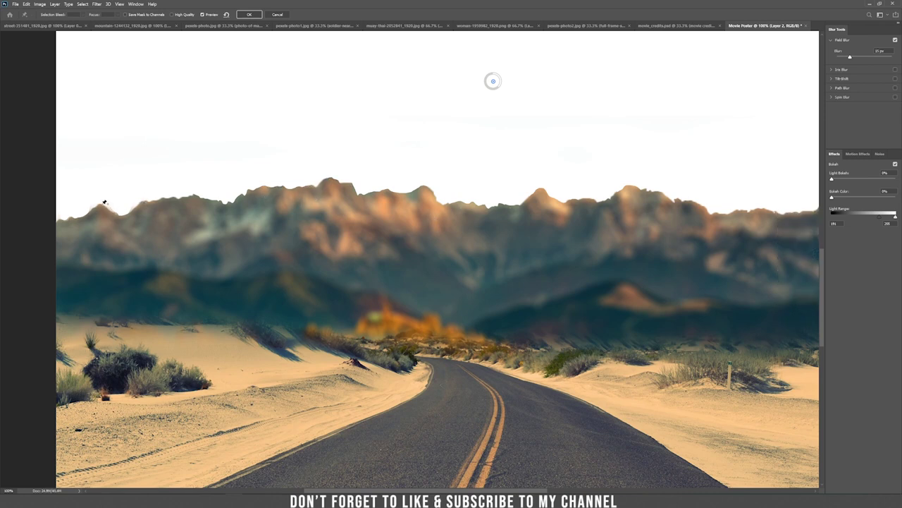
Step: Place four Field Blur pins along the left-hand half of the ridge and reduce each one's blur to 1 to 3 px
{"action": "left_click", "coordinate": [101, 203]}
{"action": "left_click_drag", "start_coordinate": [107, 209], "coordinate": [107, 201]}
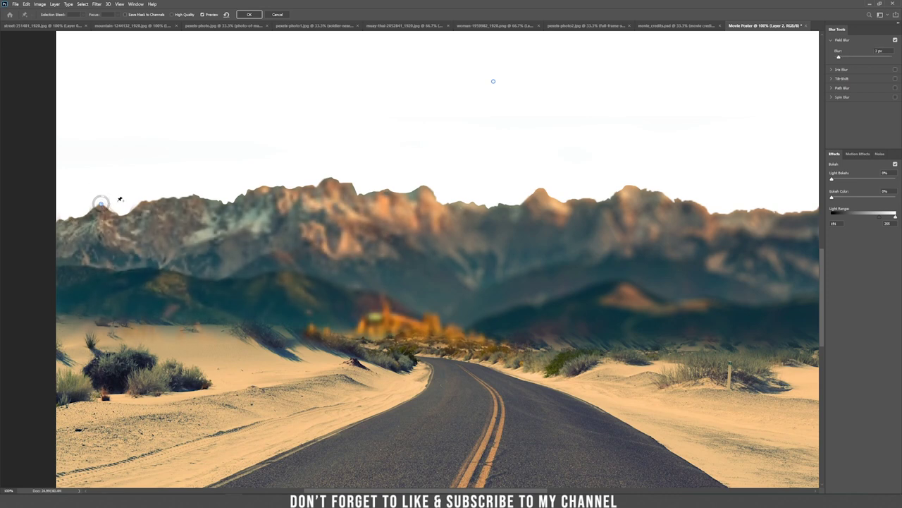
{"action": "left_click", "coordinate": [196, 194]}
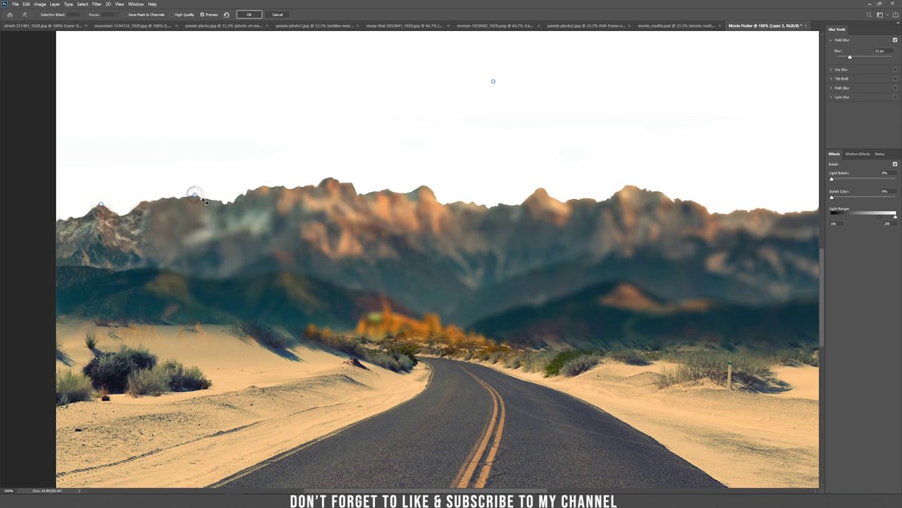
{"action": "left_click_drag", "start_coordinate": [200, 189], "coordinate": [198, 189]}
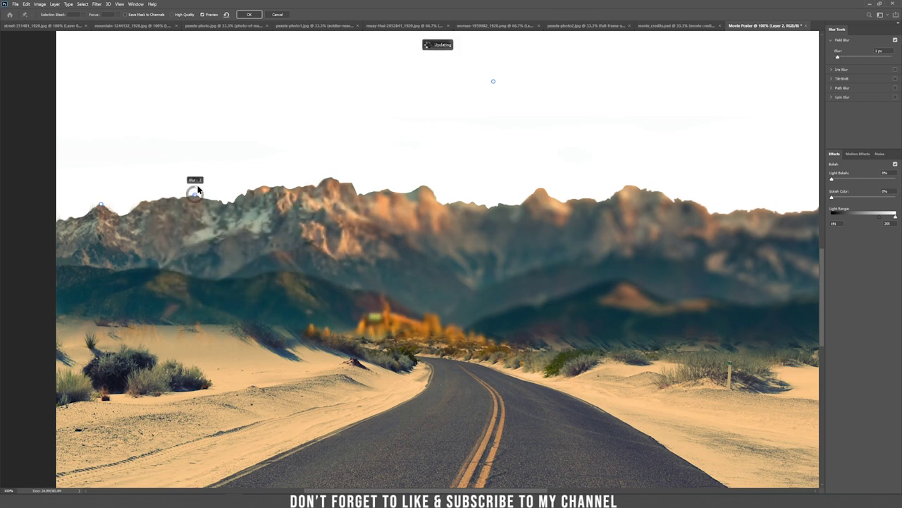
{"action": "left_click", "coordinate": [290, 188]}
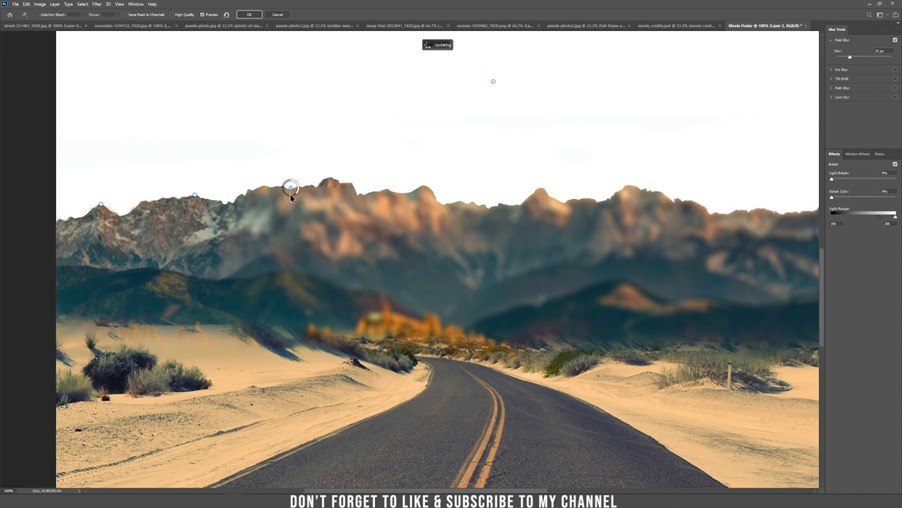
{"action": "left_click_drag", "start_coordinate": [298, 190], "coordinate": [295, 185]}
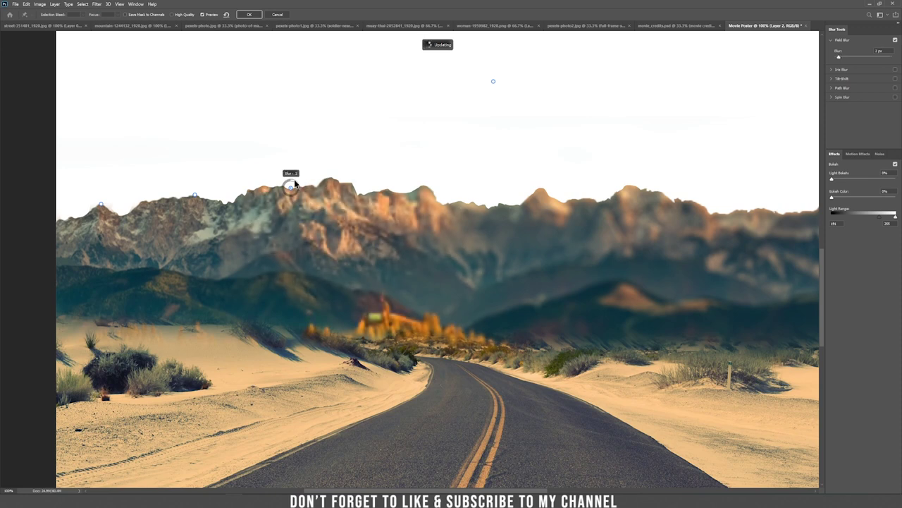
{"action": "left_click", "coordinate": [388, 189]}
{"action": "left_click_drag", "start_coordinate": [395, 194], "coordinate": [393, 187]}
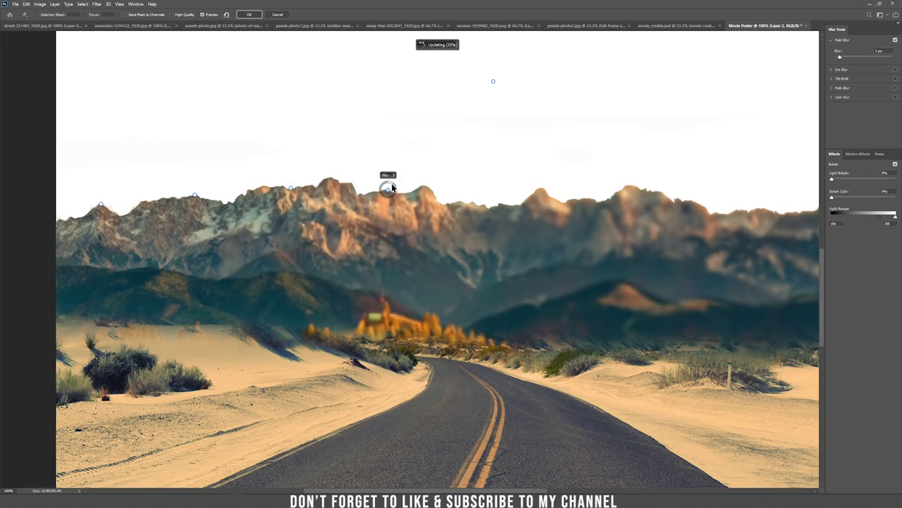
Step: Place Field Blur pins along the rest of the ridge, lowering their blur to about 2 px, and apply the filter
{"action": "left_click", "coordinate": [469, 202]}
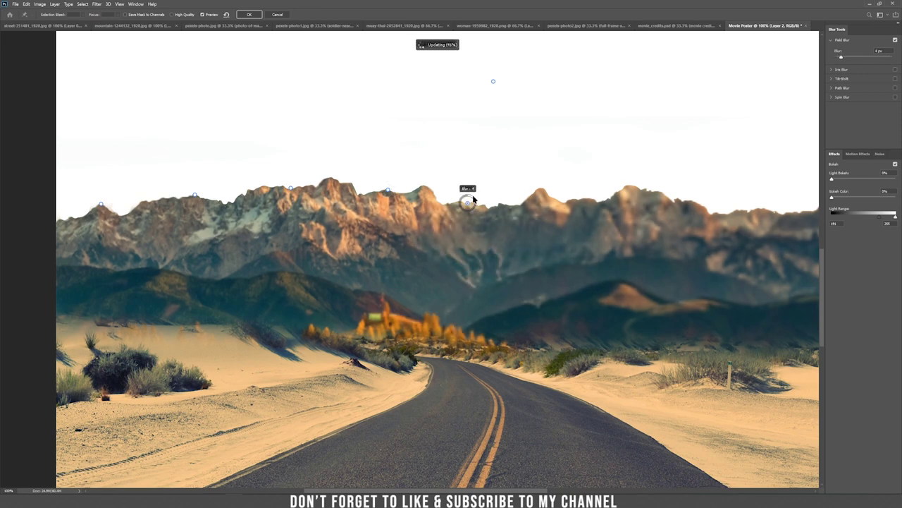
{"action": "left_click_drag", "start_coordinate": [471, 195], "coordinate": [471, 194]}
{"action": "left_click", "coordinate": [543, 186]}
{"action": "left_click_drag", "start_coordinate": [544, 184], "coordinate": [545, 182]}
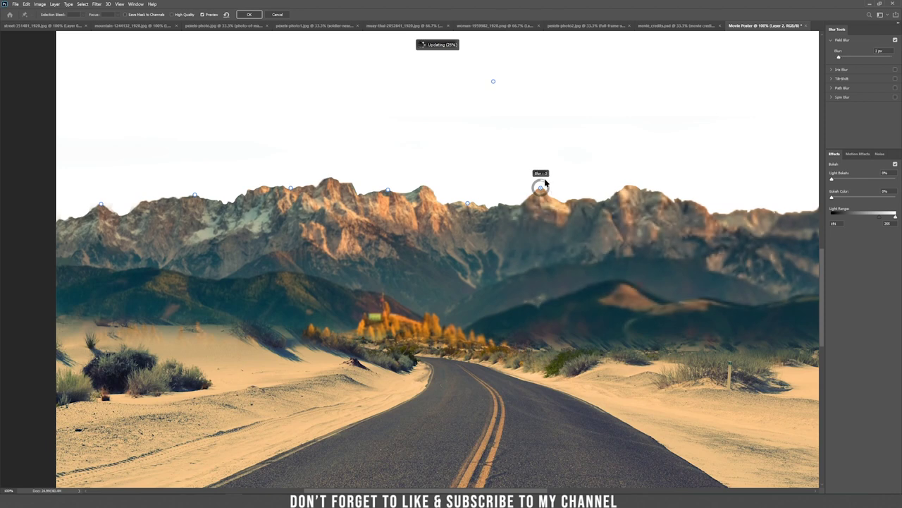
{"action": "left_click", "coordinate": [634, 184]}
{"action": "left_click_drag", "start_coordinate": [637, 184], "coordinate": [640, 182]}
{"action": "left_click_drag", "start_coordinate": [647, 181], "coordinate": [444, 189]}
{"action": "left_click", "coordinate": [555, 220]}
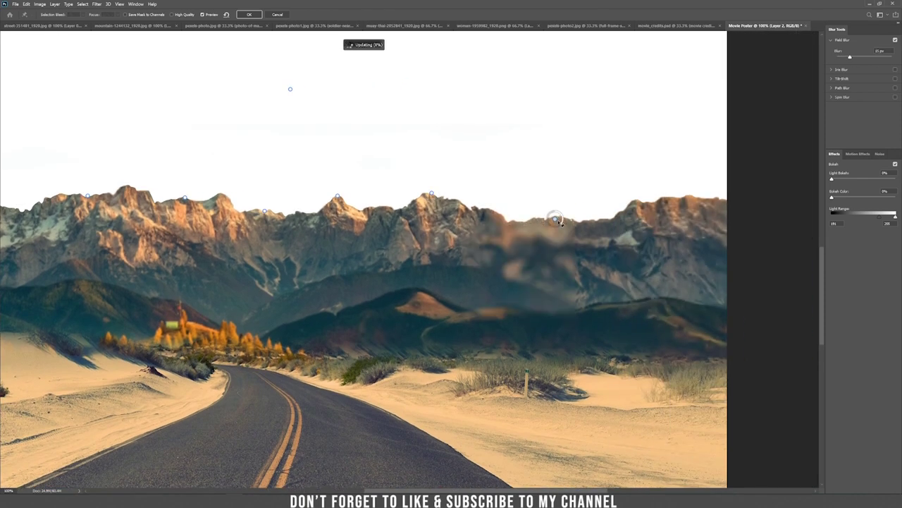
{"action": "left_click_drag", "start_coordinate": [559, 222], "coordinate": [559, 213]}
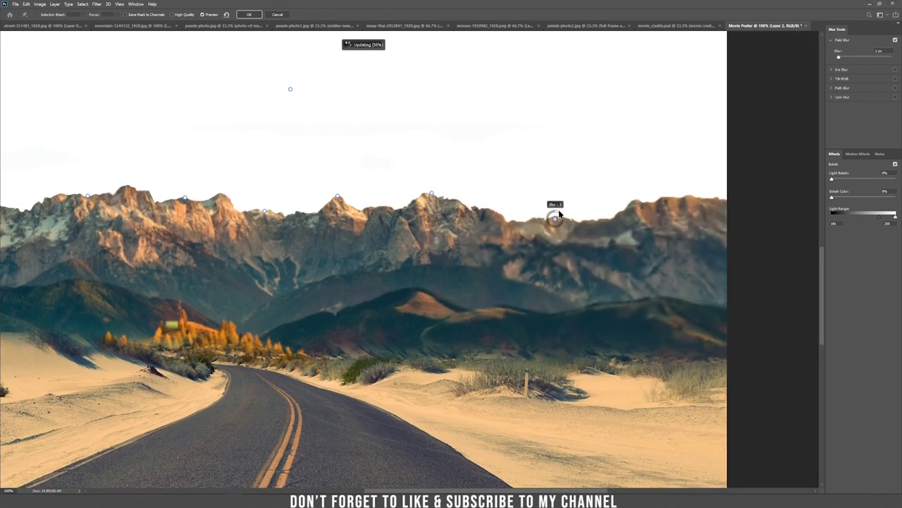
{"action": "left_click", "coordinate": [647, 200]}
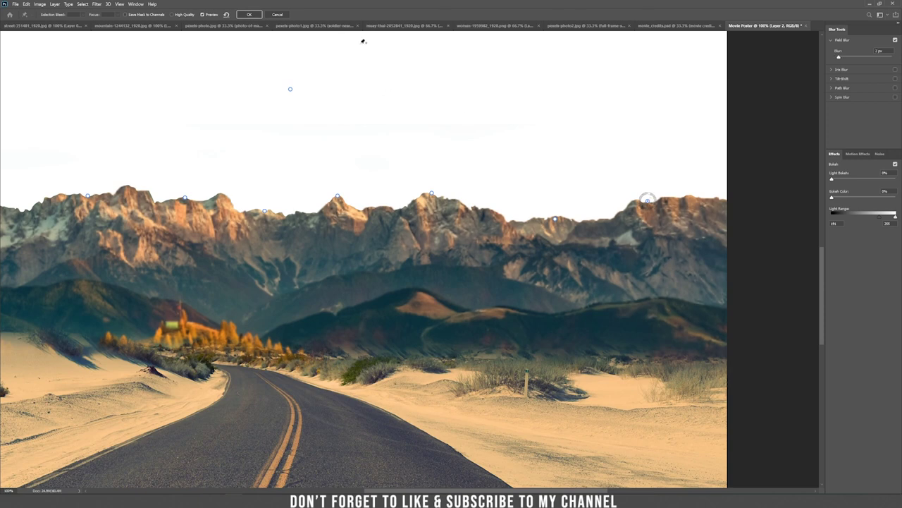
{"action": "left_click", "coordinate": [259, 16]}
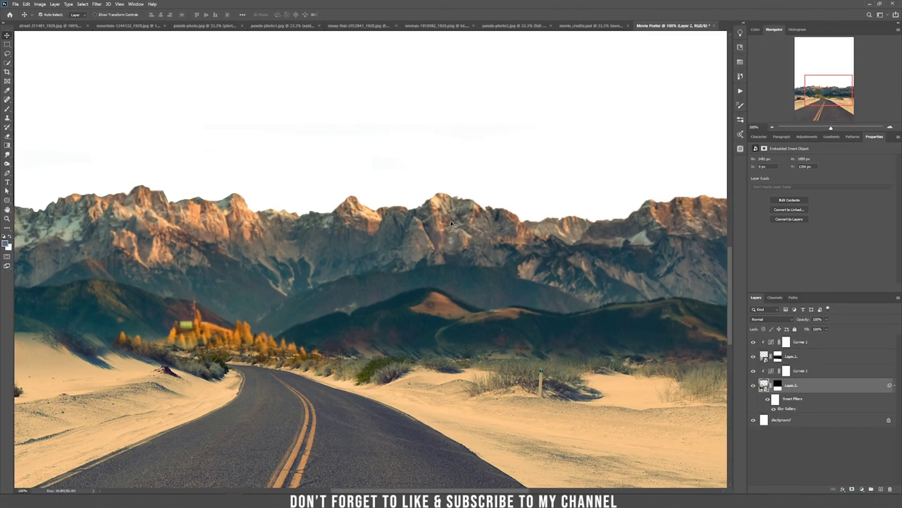
Step: Examine the blurred mountains up close and in the whole composition to judge how they blend with the road
{"action": "key", "text": "ctrl+minus"}
{"action": "key", "text": "ctrl+h"}
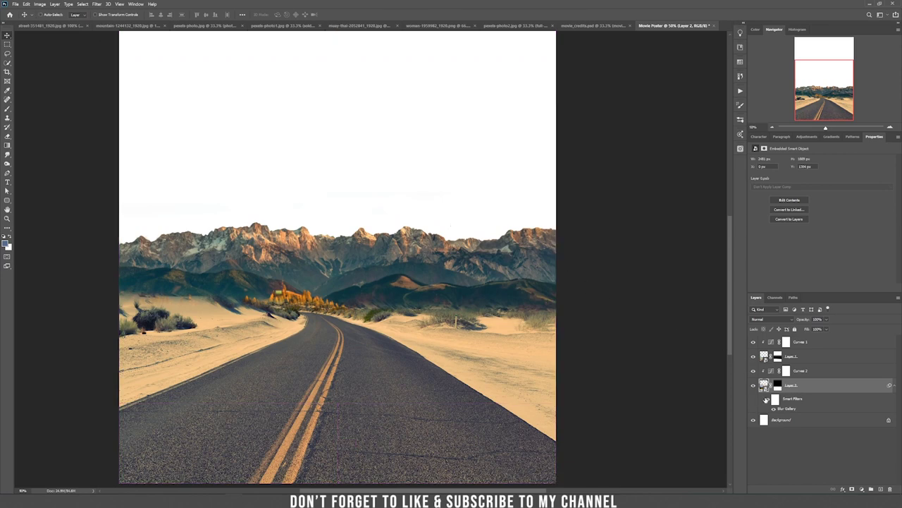
{"action": "key", "text": "ctrl+plus"}
{"action": "key", "text": "ctrl+plus"}
{"action": "key", "text": "ctrl+plus"}
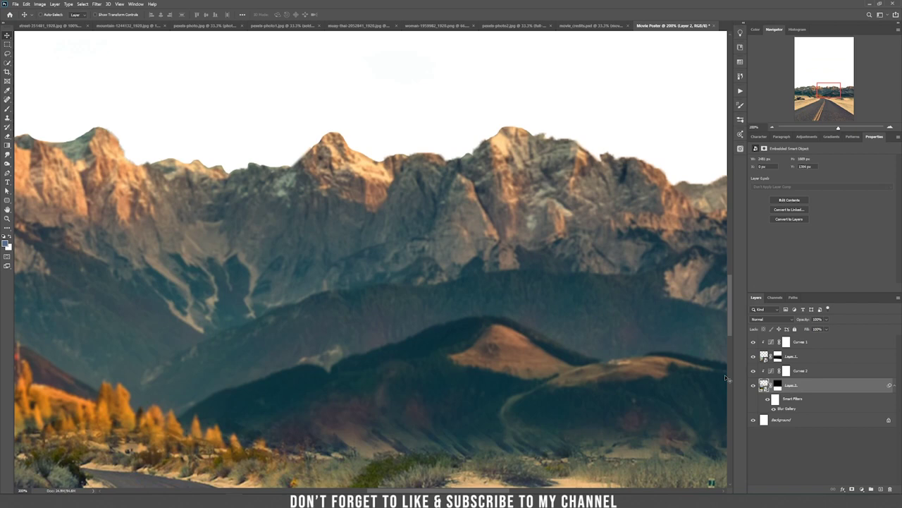
{"action": "key", "text": "ctrl+minus"}
{"action": "key", "text": "ctrl+minus"}
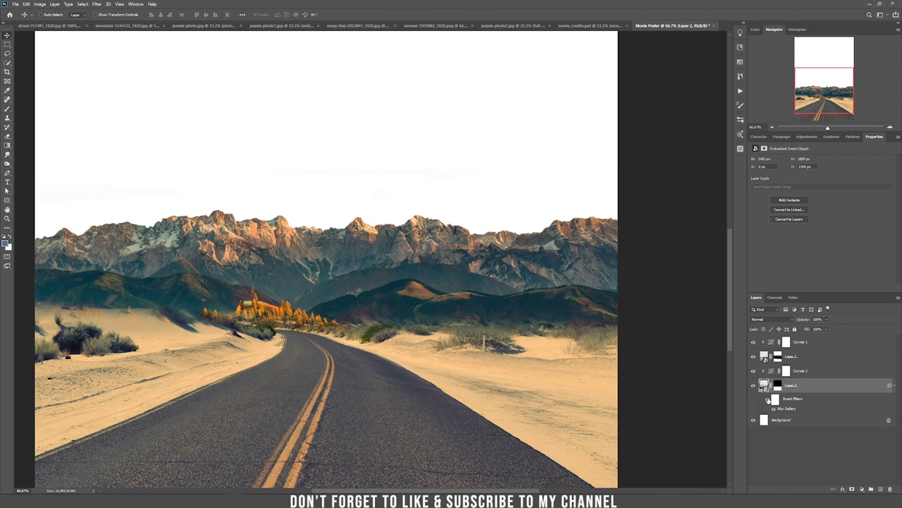
Step: Paint black with a small soft brush on the mountain layer's mask to clear the leftover sky around the leftmost peaks
{"action": "key", "text": "ctrl+plus"}
{"action": "key", "text": "ctrl+plus"}
{"action": "key", "text": "ctrl+plus"}
{"action": "left_click_drag", "start_coordinate": [88, 254], "coordinate": [670, 267]}
{"action": "left_click_drag", "start_coordinate": [60, 229], "coordinate": [277, 237]}
{"action": "scroll", "coordinate": [276, 238], "scroll_direction": "up", "scroll_amount": 3}
{"action": "scroll", "coordinate": [279, 243], "scroll_direction": "left", "scroll_amount": 4}
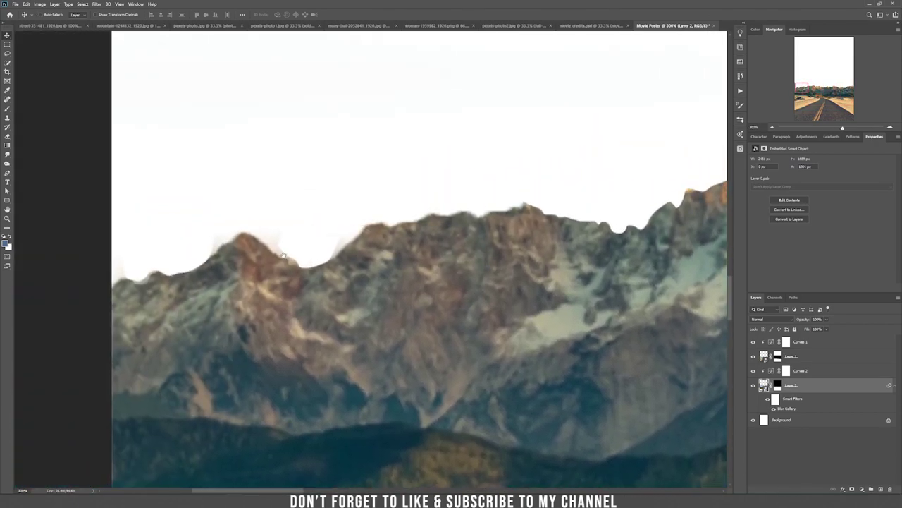
{"action": "left_click", "coordinate": [778, 385]}
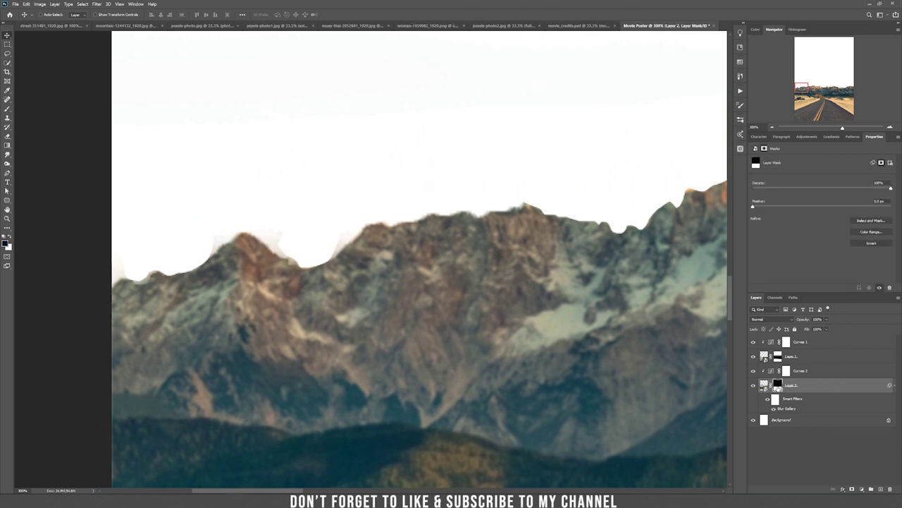
{"action": "key", "text": "b"}
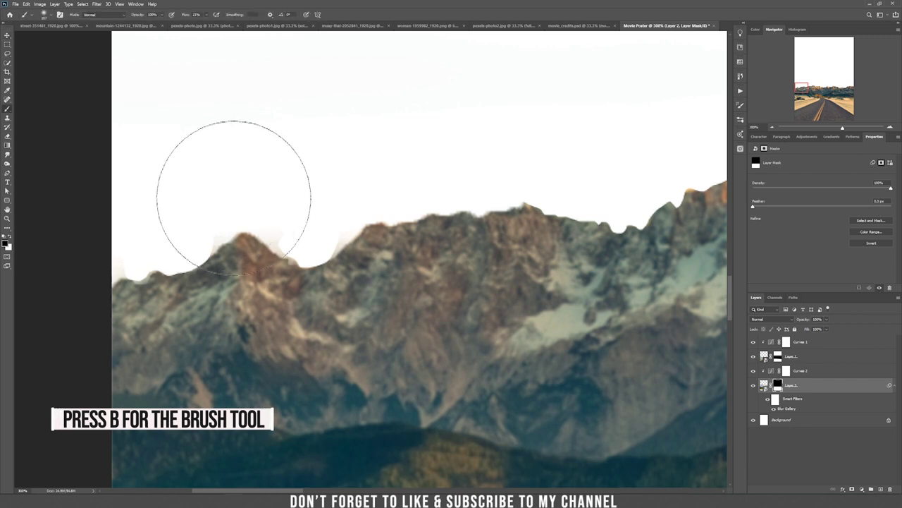
{"action": "right_click", "coordinate": [237, 163]}
{"action": "left_click_drag", "start_coordinate": [280, 179], "coordinate": [276, 181]}
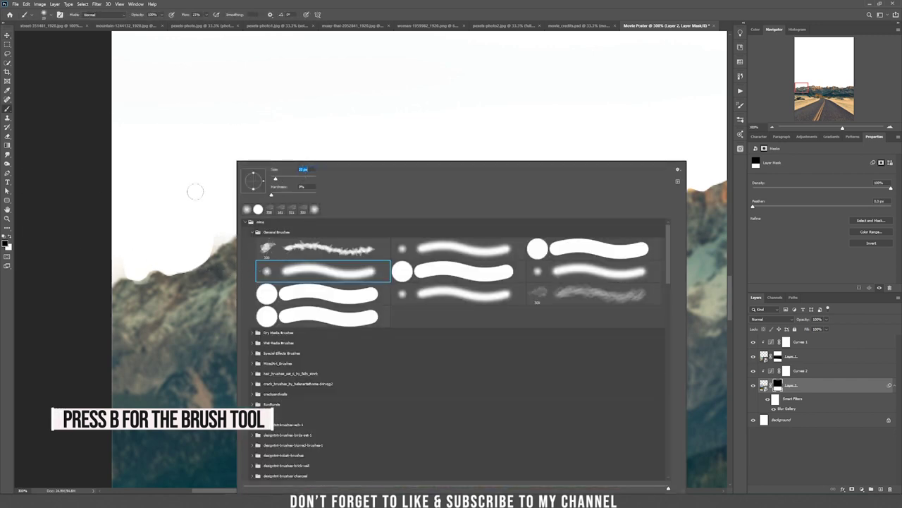
{"action": "left_click", "coordinate": [219, 185]}
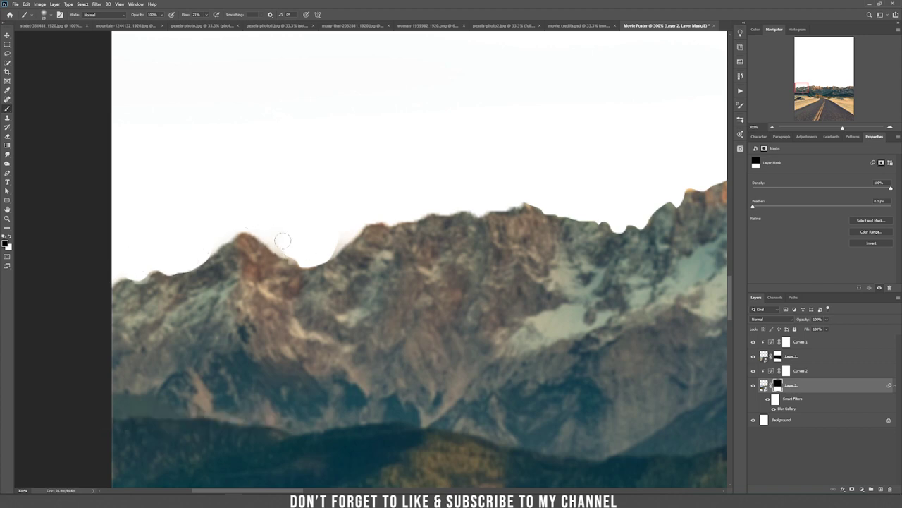
{"action": "mouse_move", "coordinate": [295, 249]}
{"action": "left_mouse_down"}
{"action": "mouse_move", "coordinate": [312, 255]}
{"action": "mouse_move", "coordinate": [352, 225]}
{"action": "mouse_move", "coordinate": [337, 233]}
{"action": "left_mouse_up"}
{"action": "left_click_drag", "start_coordinate": [293, 254], "coordinate": [287, 249]}
{"action": "left_click_drag", "start_coordinate": [250, 222], "coordinate": [223, 240]}
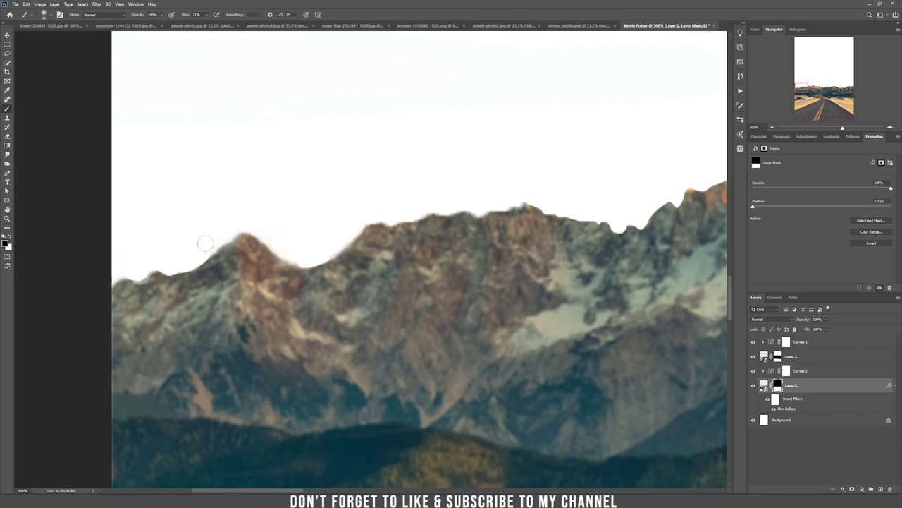
Step: Clean up the leftover sky along the rest of the ridge on the mountain mask, checking the whole poster at the end
{"action": "left_click_drag", "start_coordinate": [530, 213], "coordinate": [185, 233]}
{"action": "key", "text": "ctrl+z"}
{"action": "left_click_drag", "start_coordinate": [572, 187], "coordinate": [123, 196]}
{"action": "left_click_drag", "start_coordinate": [493, 204], "coordinate": [454, 207]}
{"action": "left_click_drag", "start_coordinate": [561, 218], "coordinate": [133, 223]}
{"action": "left_click_drag", "start_coordinate": [528, 224], "coordinate": [75, 220]}
{"action": "left_click_drag", "start_coordinate": [557, 228], "coordinate": [317, 230]}
{"action": "key", "text": "ctrl+minus"}
{"action": "key", "text": "ctrl+minus"}
{"action": "key", "text": "ctrl+minus"}
{"action": "key", "text": "ctrl+minus"}
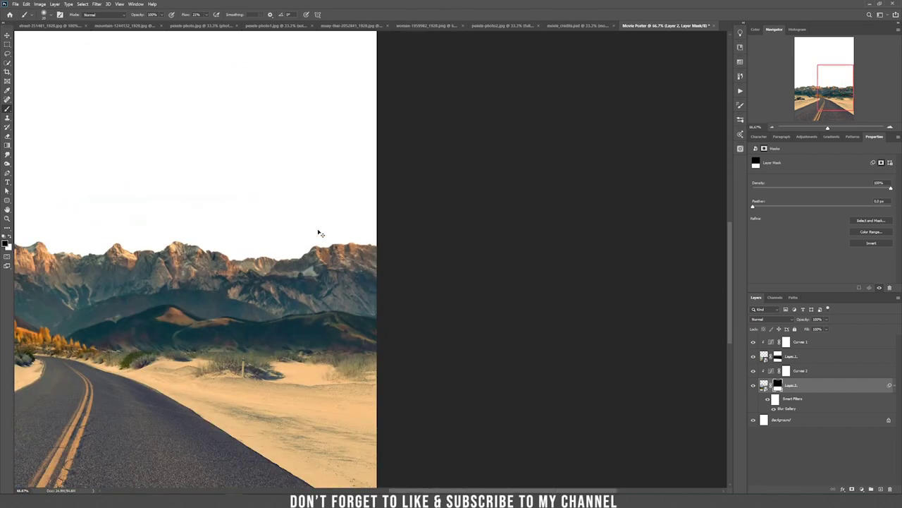
{"action": "left_click_drag", "start_coordinate": [212, 238], "coordinate": [430, 226]}
{"action": "key", "text": "v"}
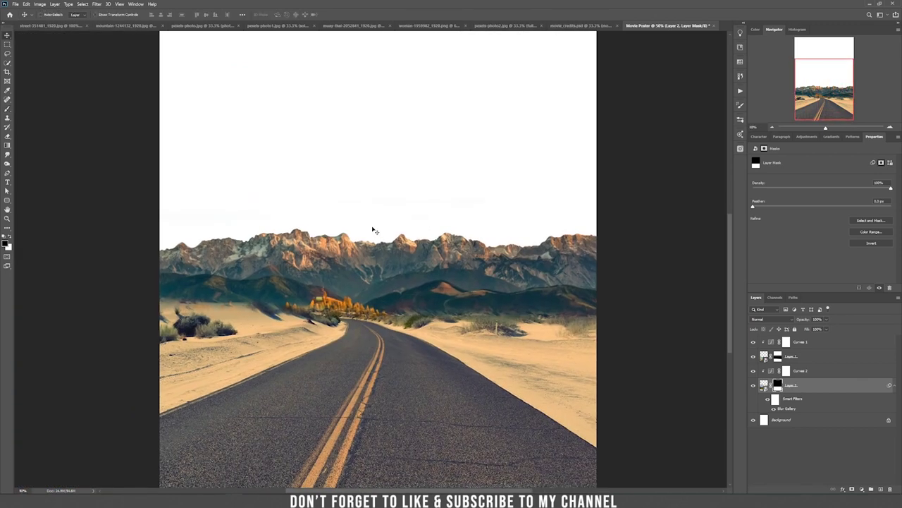
{"action": "key", "text": "ctrl+minus"}
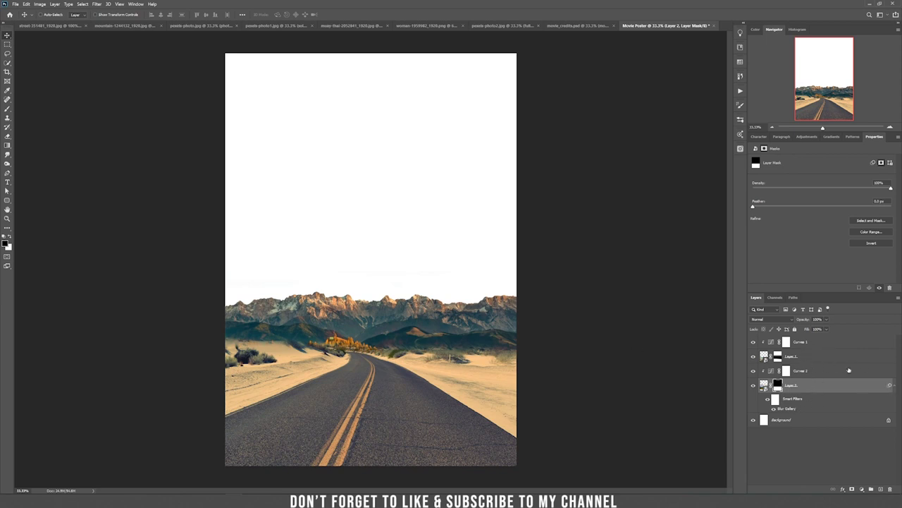
Step: Group the road and mountain layers with their Curves adjustments and add a Photo Filter adjustment above the group
{"action": "left_click", "coordinate": [831, 346], "text": "shift"}
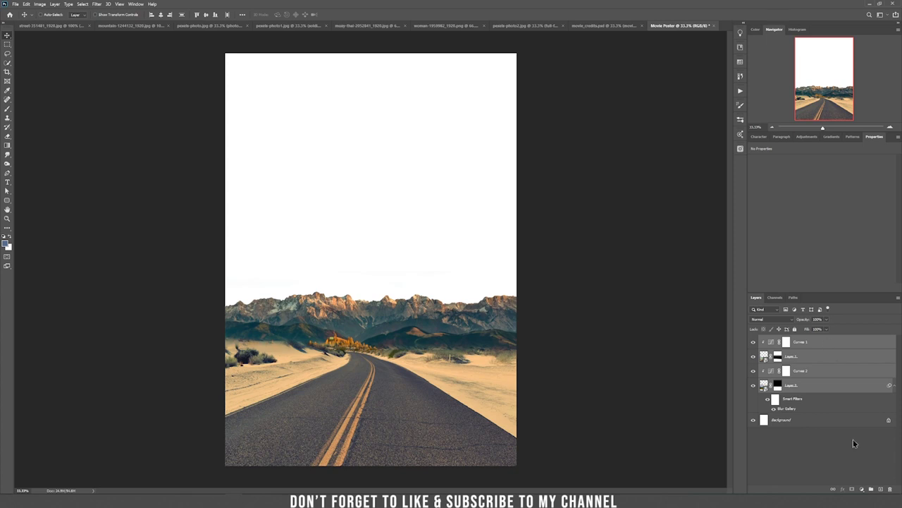
{"action": "left_click", "coordinate": [871, 489]}
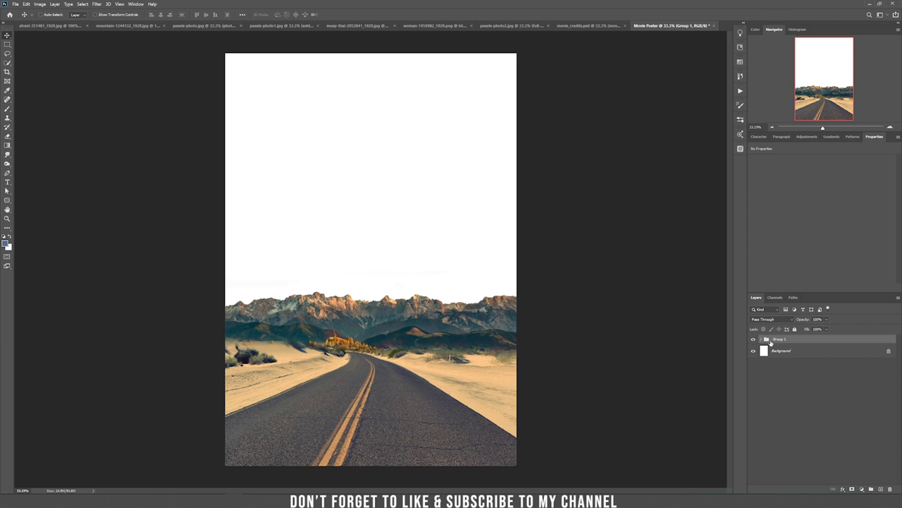
{"action": "left_click", "coordinate": [863, 489]}
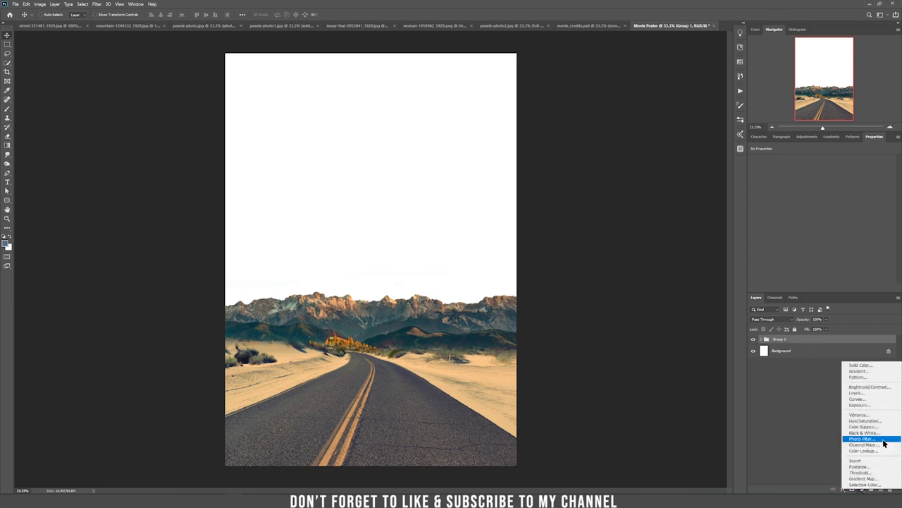
{"action": "left_click", "coordinate": [863, 438]}
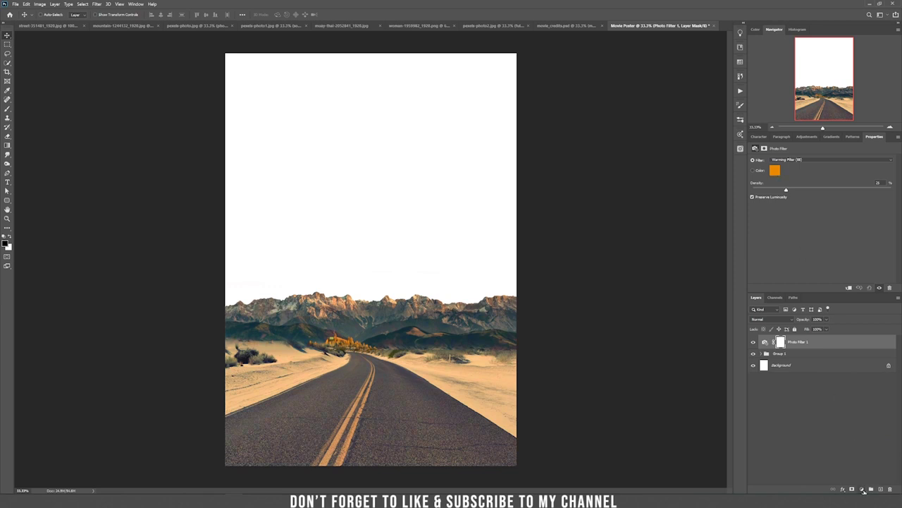
Step: Add a Color Lookup adjustment with the LateSunset.3DL LUT and lower its opacity to 50%
{"action": "left_click", "coordinate": [863, 489]}
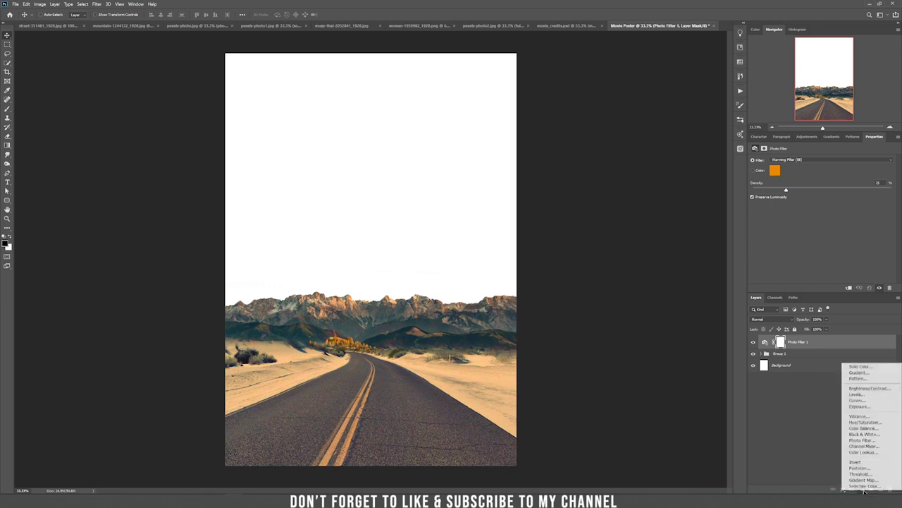
{"action": "left_click", "coordinate": [881, 451]}
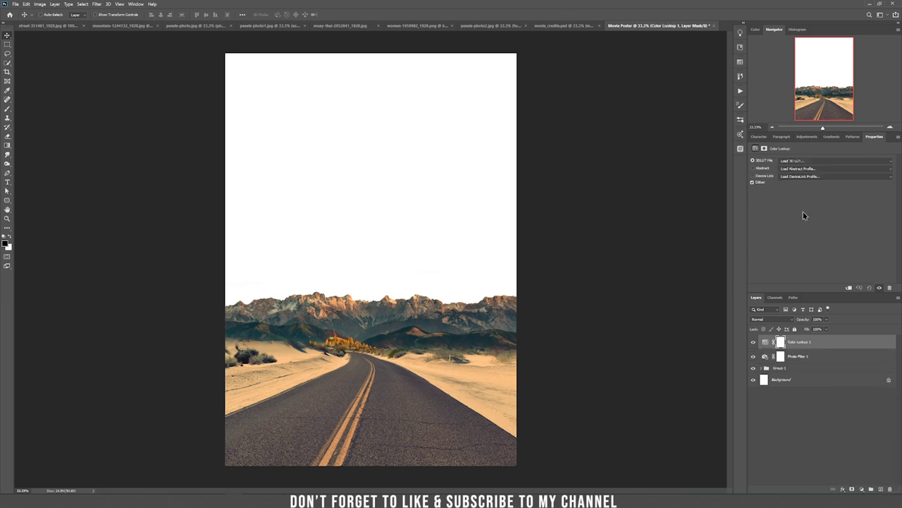
{"action": "left_click", "coordinate": [798, 162]}
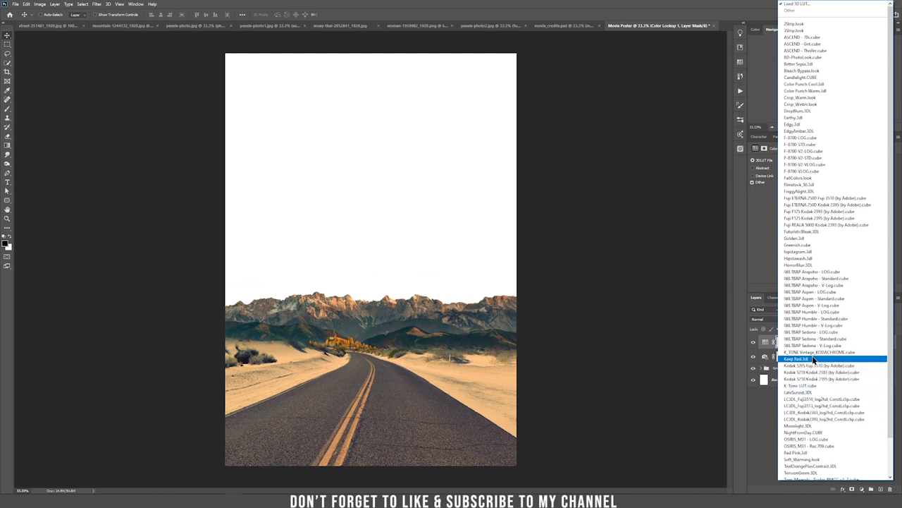
{"action": "left_click", "coordinate": [825, 395]}
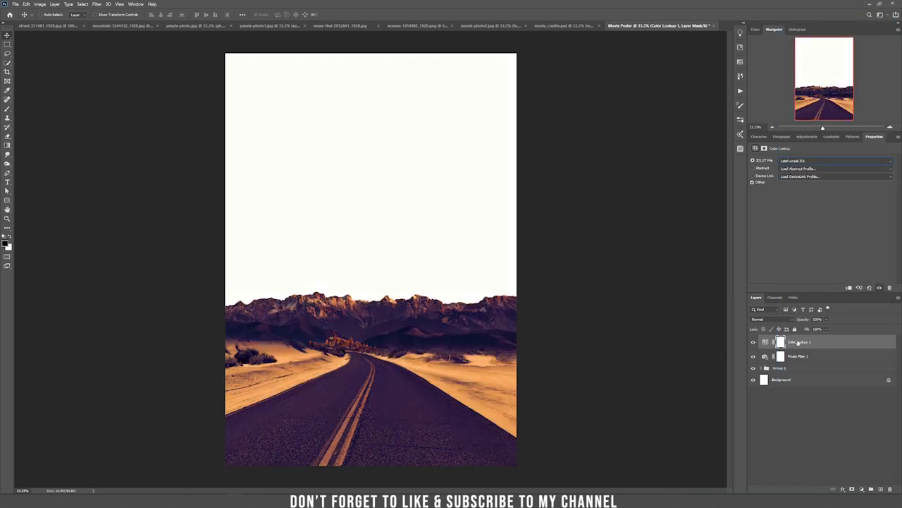
{"action": "left_click", "coordinate": [827, 321]}
{"action": "left_click_drag", "start_coordinate": [817, 329], "coordinate": [811, 330]}
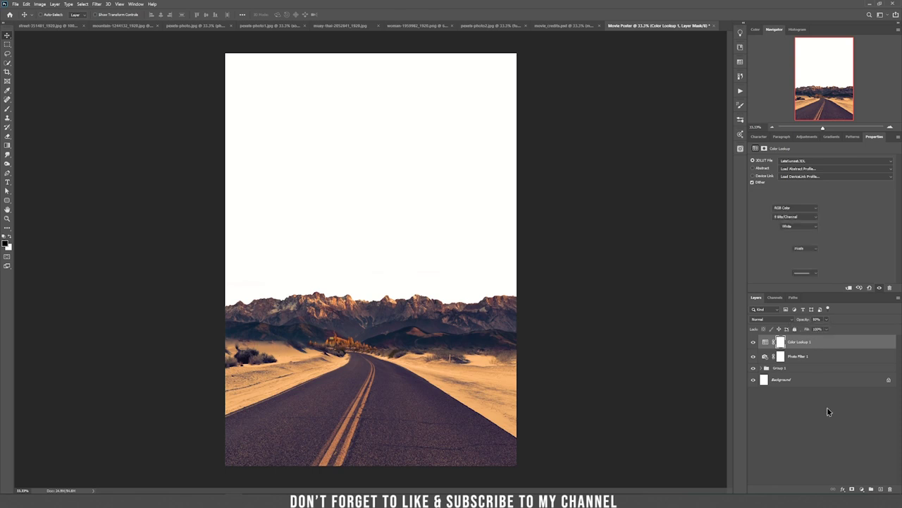
{"action": "left_click", "coordinate": [827, 407]}
Step: Split the Color Lookup layer's Underlying Layer black slider in Blend If up to the white end and compare before and after
{"action": "left_click", "coordinate": [837, 344]}
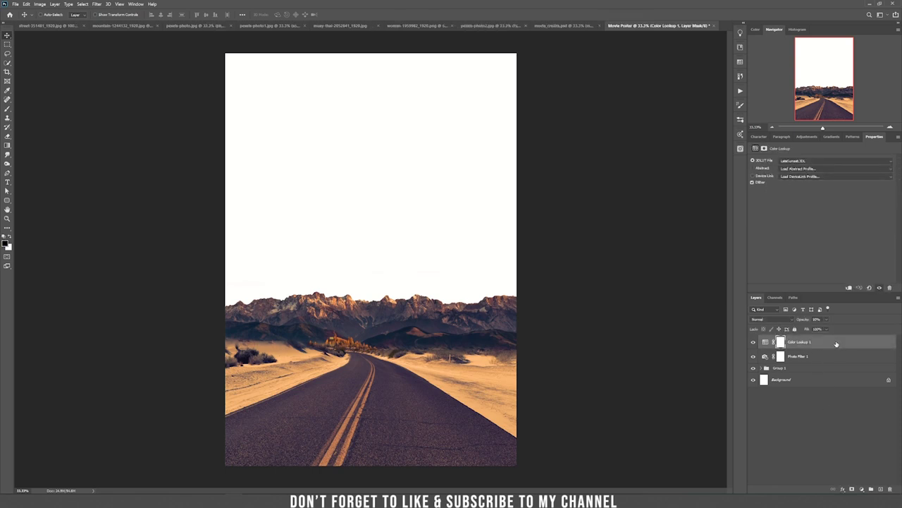
{"action": "double_click", "coordinate": [857, 346]}
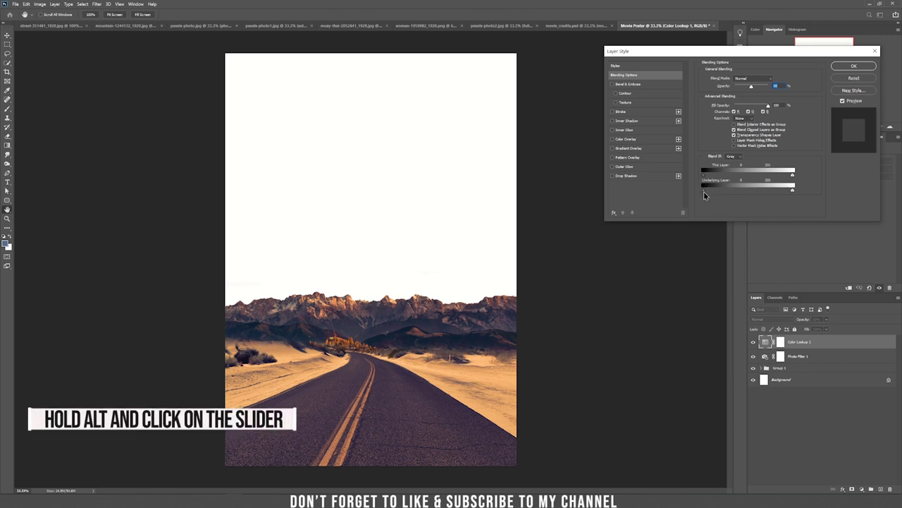
{"action": "left_click", "coordinate": [703, 190], "text": "alt"}
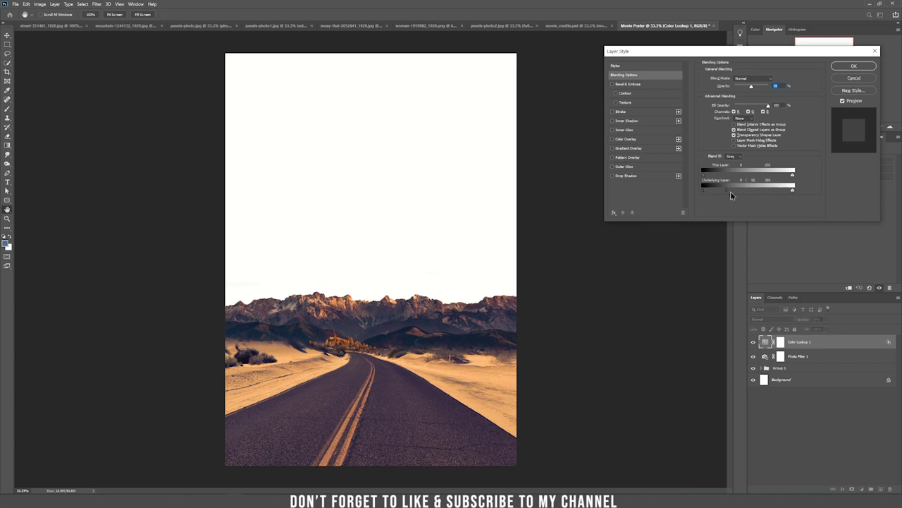
{"action": "left_click_drag", "start_coordinate": [731, 191], "coordinate": [791, 191]}
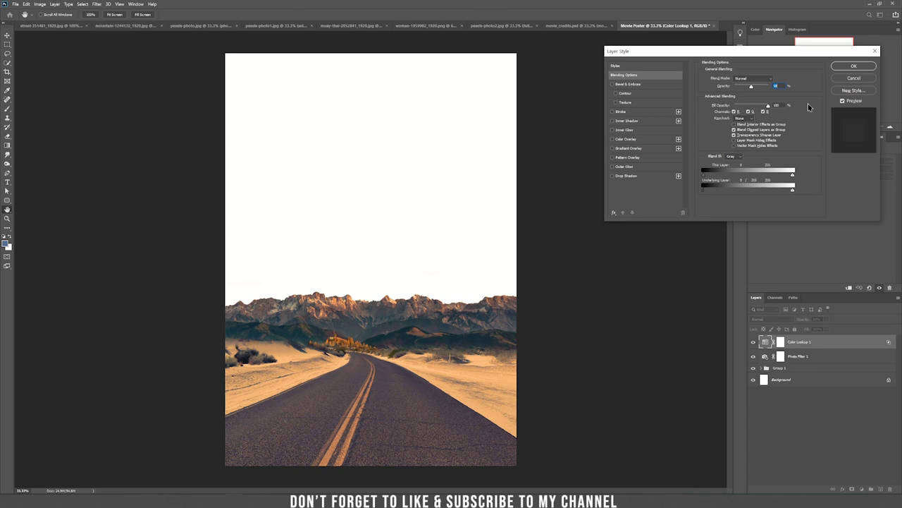
{"action": "left_click", "coordinate": [853, 65]}
{"action": "left_click", "coordinate": [753, 342]}
{"action": "left_click", "coordinate": [752, 342]}
{"action": "left_click", "coordinate": [753, 342]}
{"action": "left_click", "coordinate": [753, 342]}
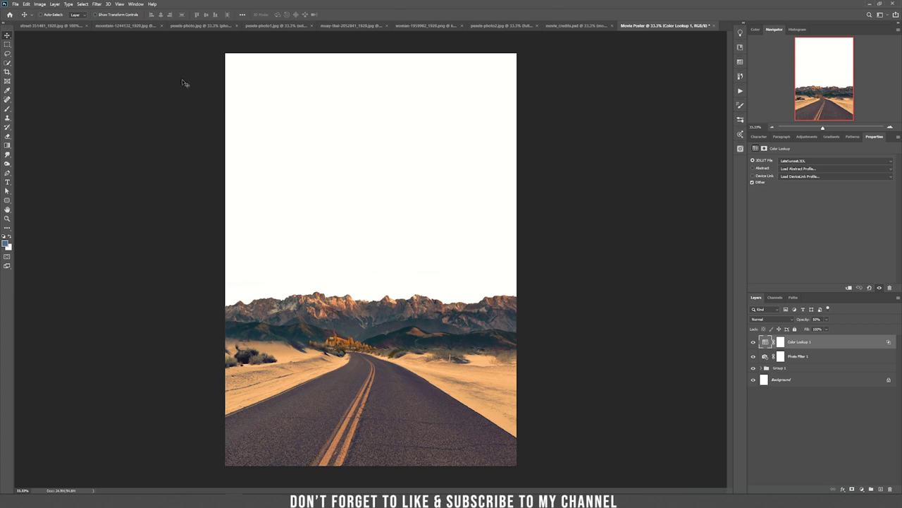
Step: Switch to the photo of the muscular man
{"action": "left_click", "coordinate": [204, 26]}
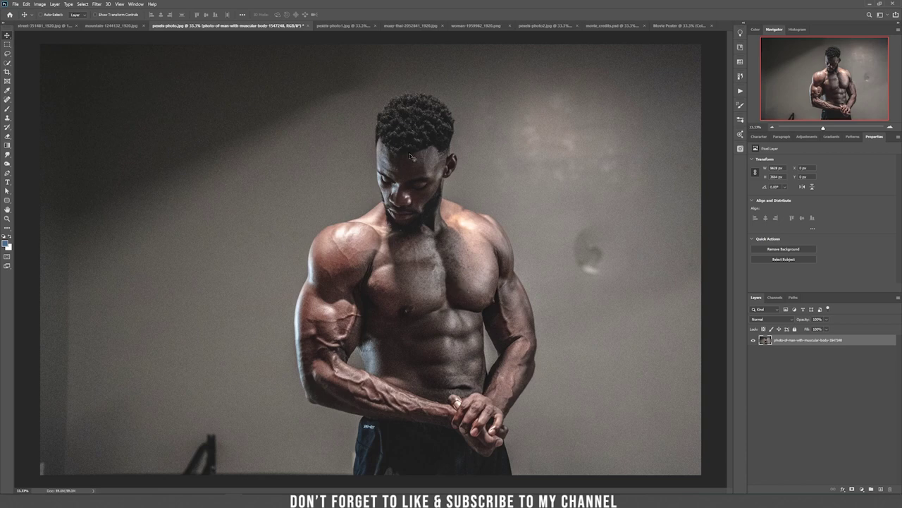
Step: Try selecting the man with the Quick Selection tool and Select Subject
{"action": "key", "text": "w"}
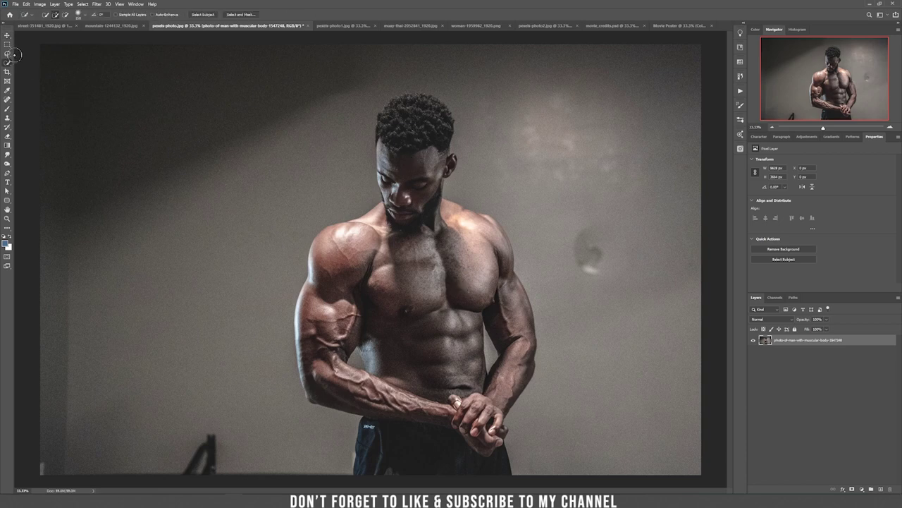
{"action": "right_click", "coordinate": [7, 64]}
{"action": "left_click", "coordinate": [32, 69]}
{"action": "mouse_move", "coordinate": [412, 116]}
{"action": "left_mouse_down"}
{"action": "mouse_move", "coordinate": [428, 294]}
{"action": "mouse_move", "coordinate": [461, 390]}
{"action": "mouse_move", "coordinate": [450, 464]}
{"action": "mouse_move", "coordinate": [352, 338]}
{"action": "mouse_move", "coordinate": [503, 278]}
{"action": "mouse_move", "coordinate": [504, 306]}
{"action": "left_mouse_up"}
{"action": "left_click_drag", "start_coordinate": [420, 155], "coordinate": [407, 111]}
{"action": "key", "text": "ctrl+d"}
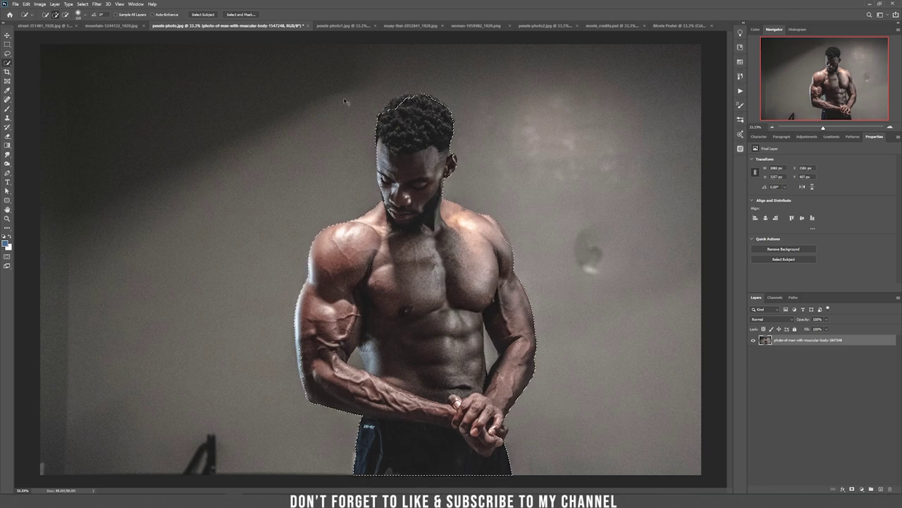
{"action": "left_click", "coordinate": [206, 15]}
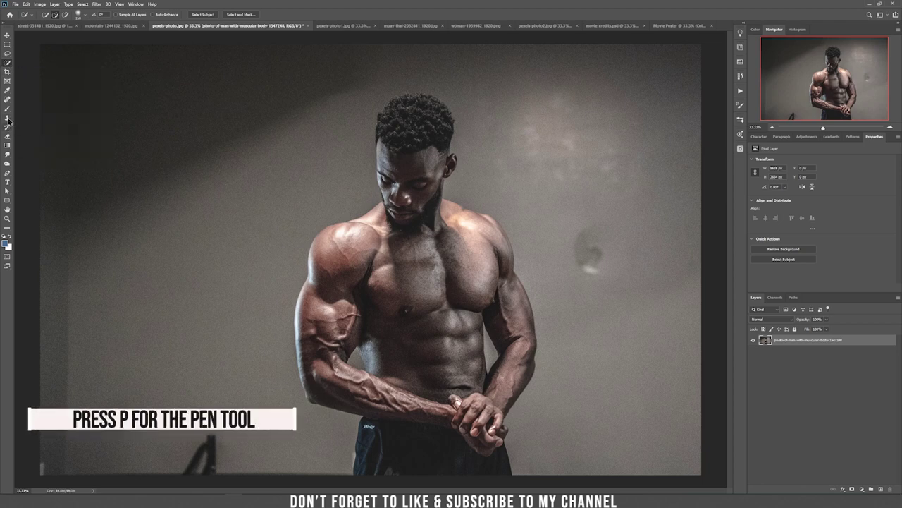
Step: Try tracing the man's shoulder and upper arm with the Pen tool, then undo the anchor points
{"action": "left_click", "coordinate": [7, 173]}
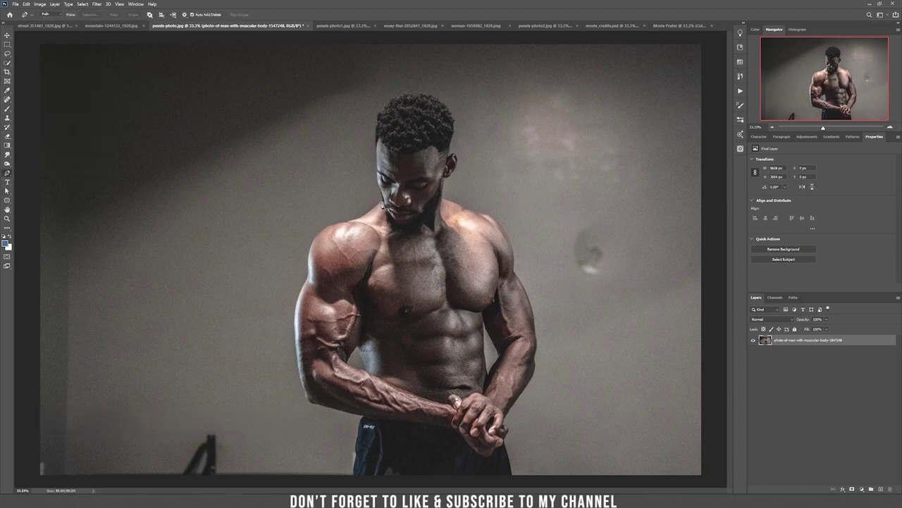
{"action": "left_click", "coordinate": [351, 221]}
{"action": "left_click_drag", "start_coordinate": [323, 231], "coordinate": [309, 268]}
{"action": "left_click_drag", "start_coordinate": [296, 319], "coordinate": [297, 365]}
{"action": "left_click", "coordinate": [304, 390]}
{"action": "key", "text": "ctrl+z"}
{"action": "key", "text": "ctrl+z"}
{"action": "key", "text": "ctrl+z"}
{"action": "key", "text": "ctrl+z"}
{"action": "key", "text": "ctrl+z"}
{"action": "key", "text": "ctrl+z"}
{"action": "key", "text": "ctrl+z"}
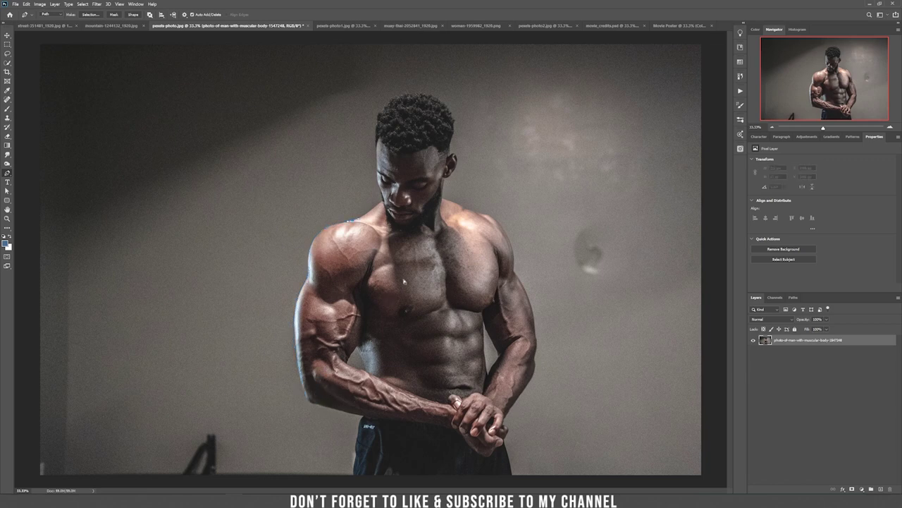
Step: Load the saved Path 1 as a selection and mask the man's layer with it to remove the background
{"action": "left_click", "coordinate": [793, 297]}
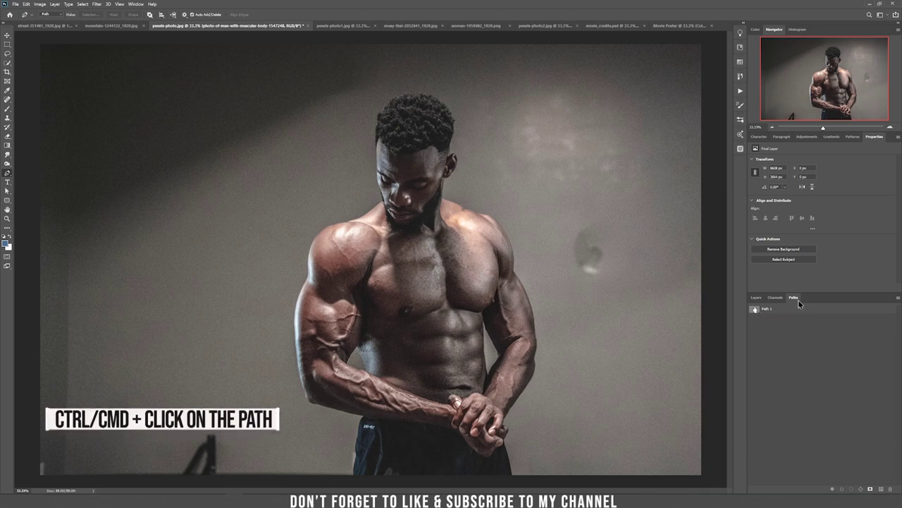
{"action": "left_click", "coordinate": [755, 311], "text": "ctrl"}
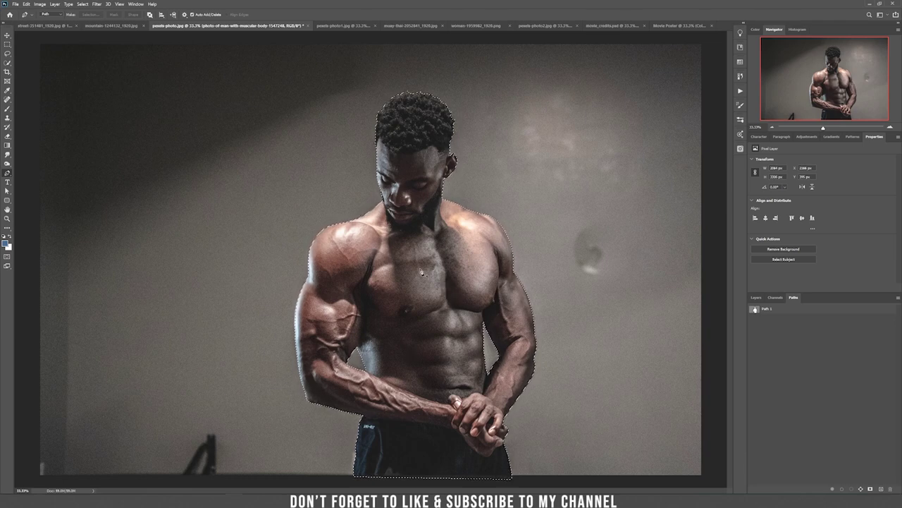
{"action": "key", "text": "v"}
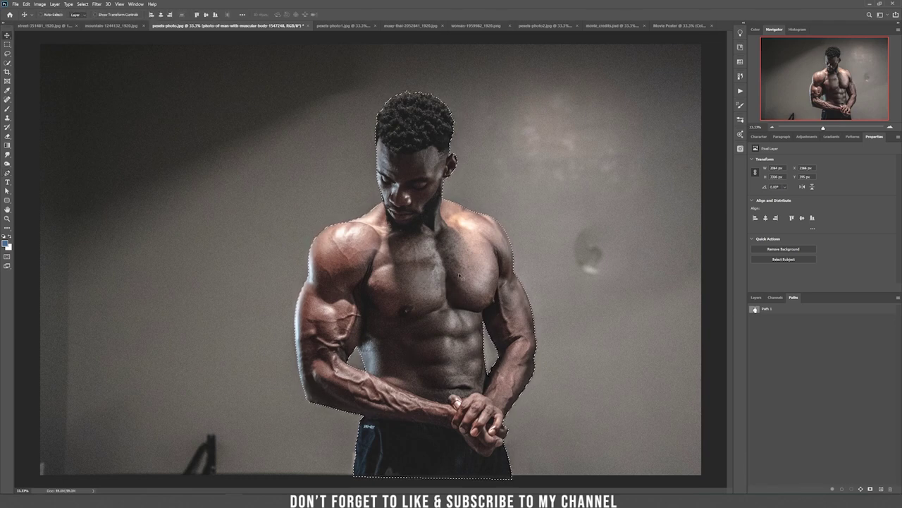
{"action": "left_click", "coordinate": [755, 297]}
{"action": "left_click", "coordinate": [854, 490]}
Step: Bring the masked man into the Movie Poster document and place his layer beneath the landscape group
{"action": "left_click_drag", "start_coordinate": [425, 243], "coordinate": [685, 26]}
{"action": "left_click_drag", "start_coordinate": [621, 25], "coordinate": [393, 201]}
{"action": "left_click_drag", "start_coordinate": [829, 344], "coordinate": [806, 388]}
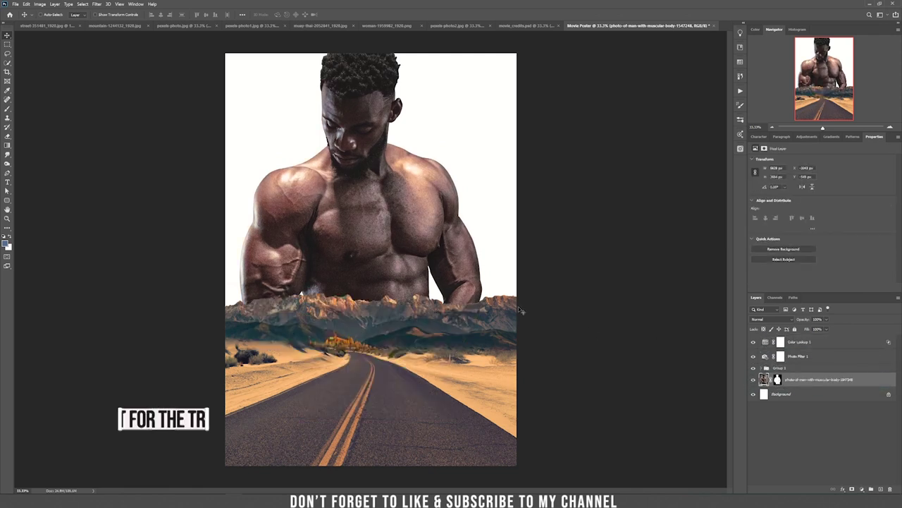
Step: Scale the man down to about half size and place him left of centre, rising from behind the mountains
{"action": "key", "text": "ctrl+t"}
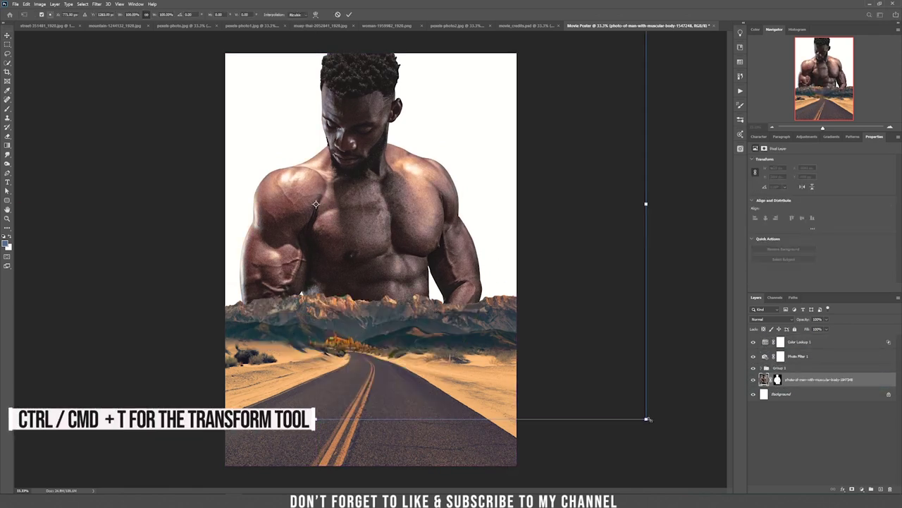
{"action": "left_click_drag", "start_coordinate": [635, 407], "coordinate": [304, 190]}
{"action": "left_click_drag", "start_coordinate": [242, 154], "coordinate": [369, 248]}
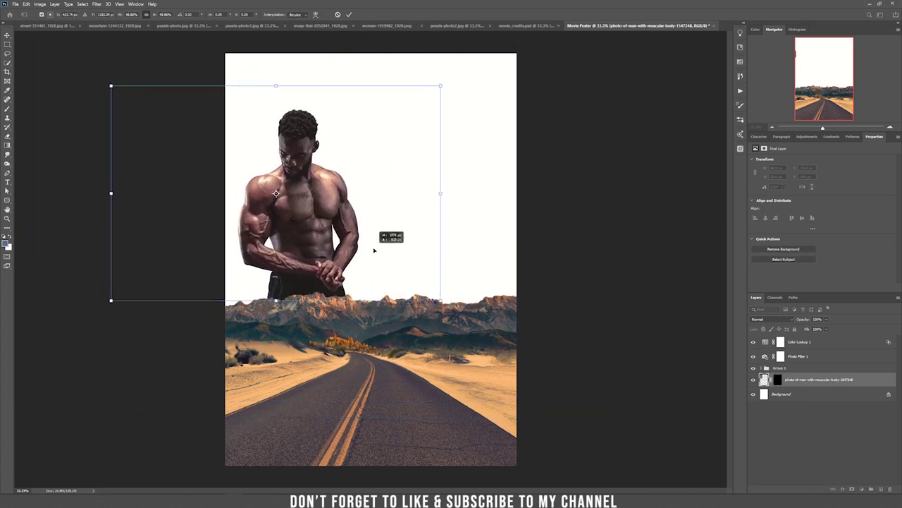
{"action": "left_click_drag", "start_coordinate": [442, 86], "coordinate": [435, 93]}
{"action": "left_click_drag", "start_coordinate": [392, 139], "coordinate": [399, 138]}
{"action": "key", "text": "Return"}
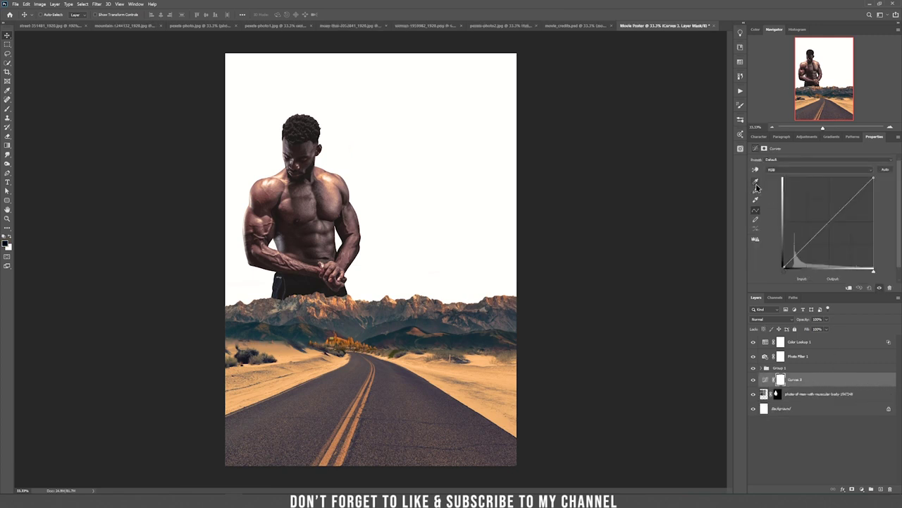
Step: Clip the Curves 3 adjustment to the man's layer and sample its black point from his dark shorts
{"action": "left_click", "coordinate": [764, 387], "text": "alt"}
{"action": "left_click", "coordinate": [756, 183]}
{"action": "left_click_drag", "start_coordinate": [309, 279], "coordinate": [309, 281]}
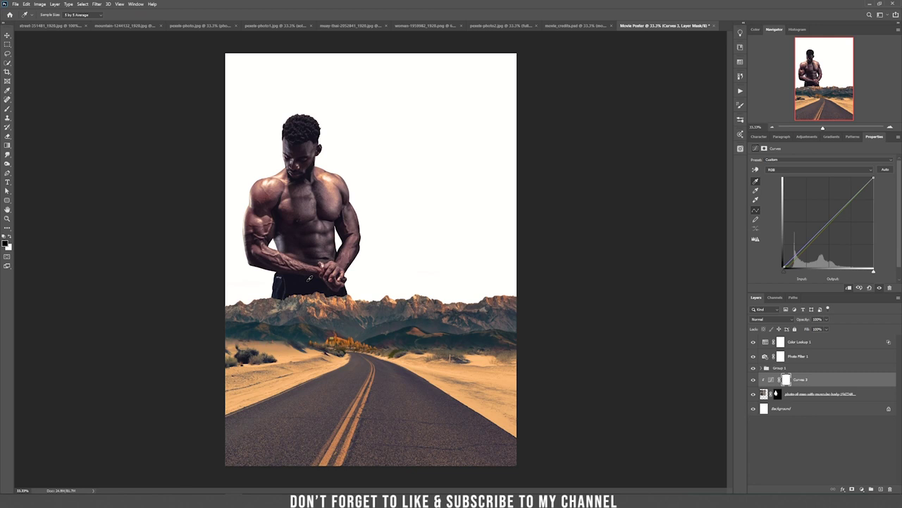
Step: Sample the white point from the man's shoulder highlights and set the gray point to balance his midtones
{"action": "left_click", "coordinate": [756, 199]}
{"action": "left_click", "coordinate": [264, 181]}
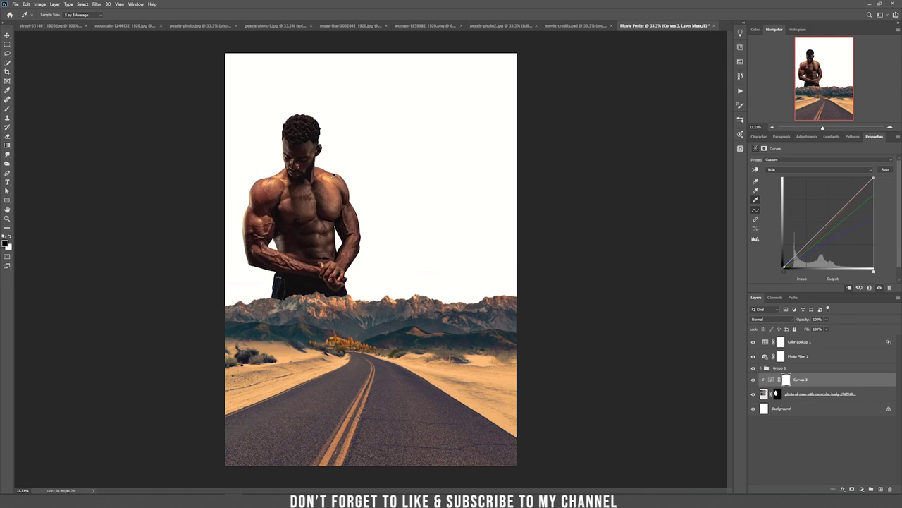
{"action": "left_click", "coordinate": [331, 173]}
{"action": "left_click", "coordinate": [333, 175]}
{"action": "left_click", "coordinate": [331, 176]}
{"action": "left_click", "coordinate": [756, 190]}
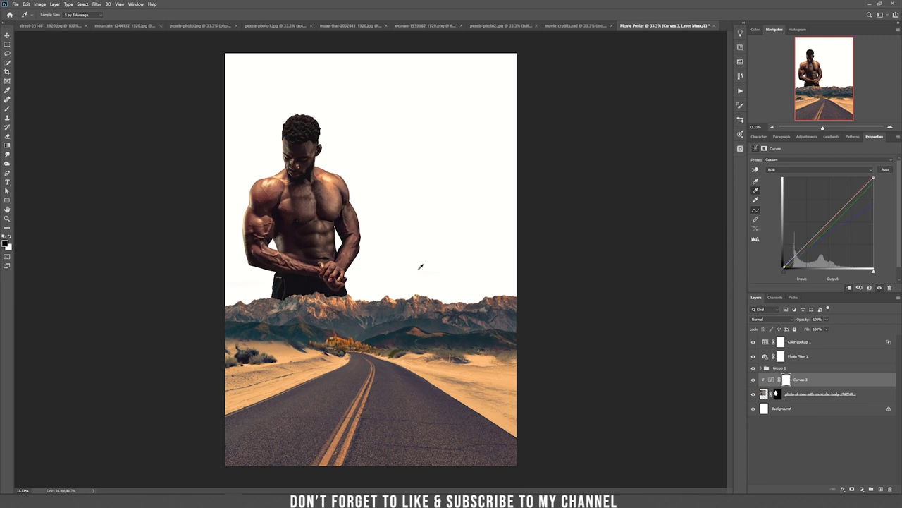
{"action": "key", "text": "v"}
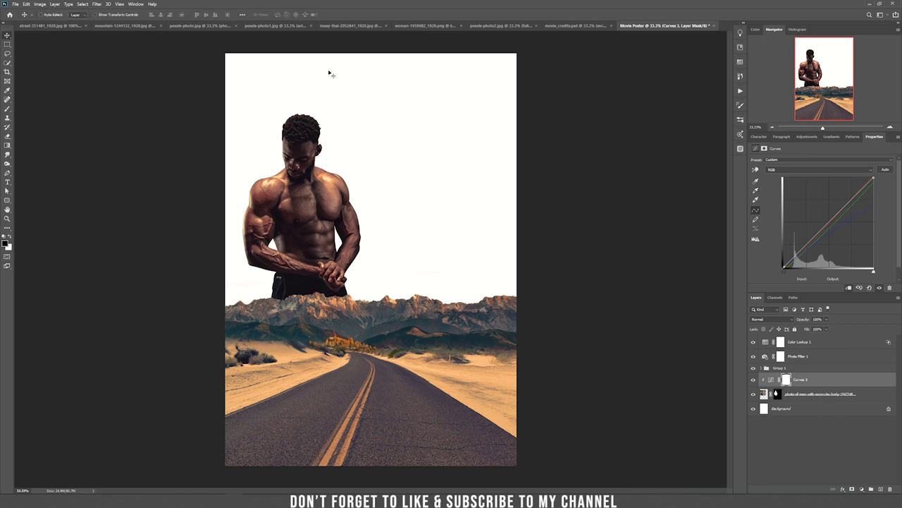
Step: Switch to the soldier photo, try selecting him with the Quick Selection tool and Select Subject, and deselect
{"action": "left_click", "coordinate": [274, 28]}
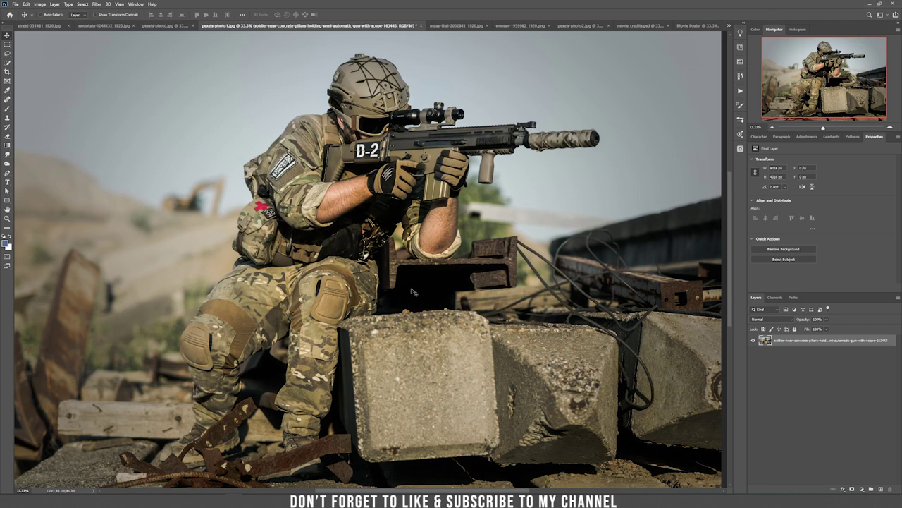
{"action": "left_click", "coordinate": [9, 64]}
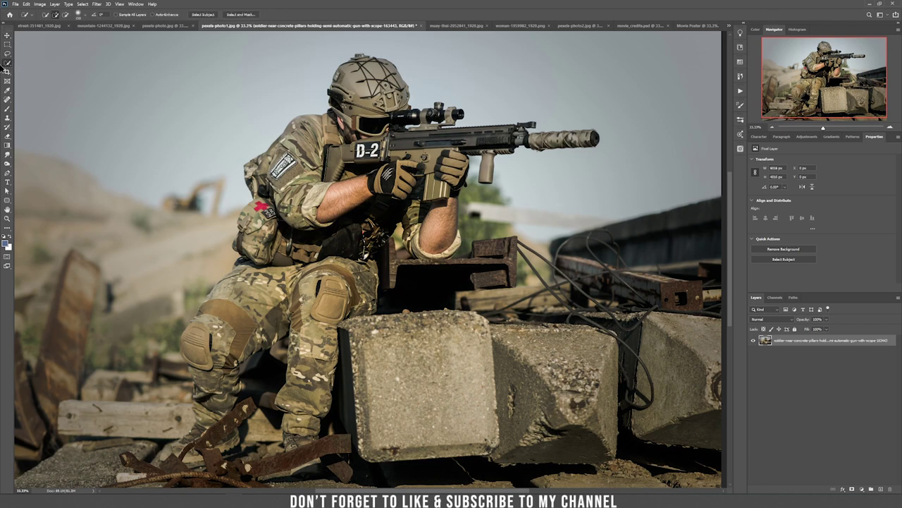
{"action": "mouse_move", "coordinate": [333, 107]}
{"action": "left_mouse_down"}
{"action": "mouse_move", "coordinate": [374, 96]}
{"action": "mouse_move", "coordinate": [412, 128]}
{"action": "mouse_move", "coordinate": [580, 139]}
{"action": "left_mouse_up"}
{"action": "mouse_move", "coordinate": [480, 151]}
{"action": "left_mouse_down"}
{"action": "mouse_move", "coordinate": [434, 177]}
{"action": "mouse_move", "coordinate": [403, 216]}
{"action": "mouse_move", "coordinate": [303, 242]}
{"action": "mouse_move", "coordinate": [368, 250]}
{"action": "mouse_move", "coordinate": [265, 237]}
{"action": "mouse_move", "coordinate": [243, 293]}
{"action": "mouse_move", "coordinate": [313, 345]}
{"action": "mouse_move", "coordinate": [311, 395]}
{"action": "left_mouse_up"}
{"action": "key", "text": "ctrl+d"}
{"action": "left_click", "coordinate": [208, 19]}
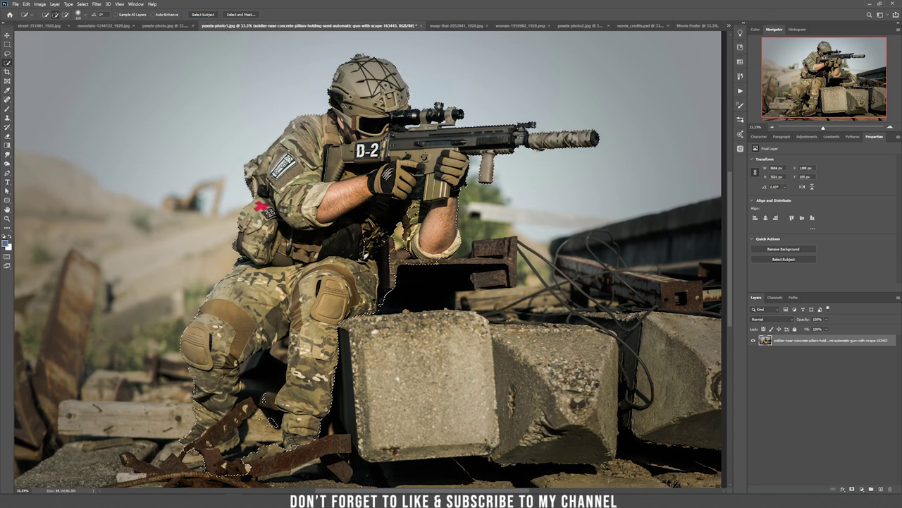
{"action": "key", "text": "ctrl+d"}
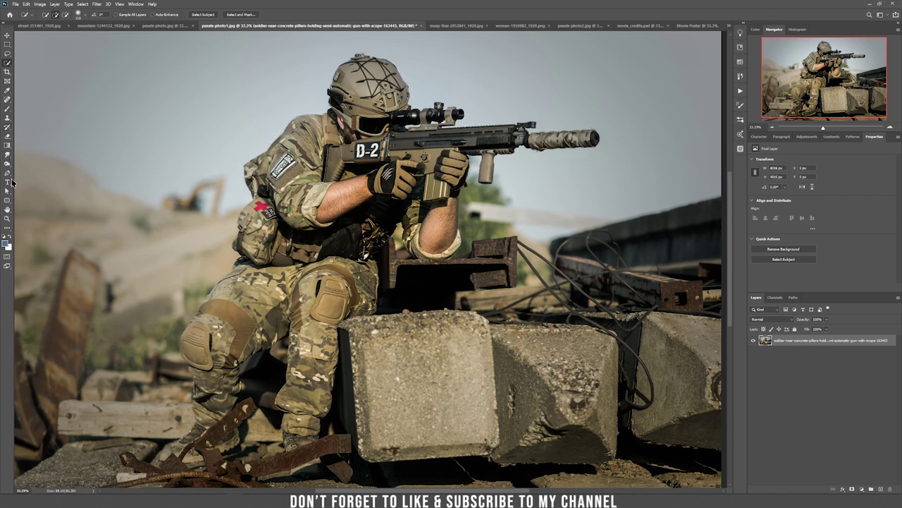
Step: Try tracing the soldier's helmet and shoulder with the Pen tool, then undo the anchor points
{"action": "left_click", "coordinate": [7, 173]}
{"action": "left_click", "coordinate": [346, 62]}
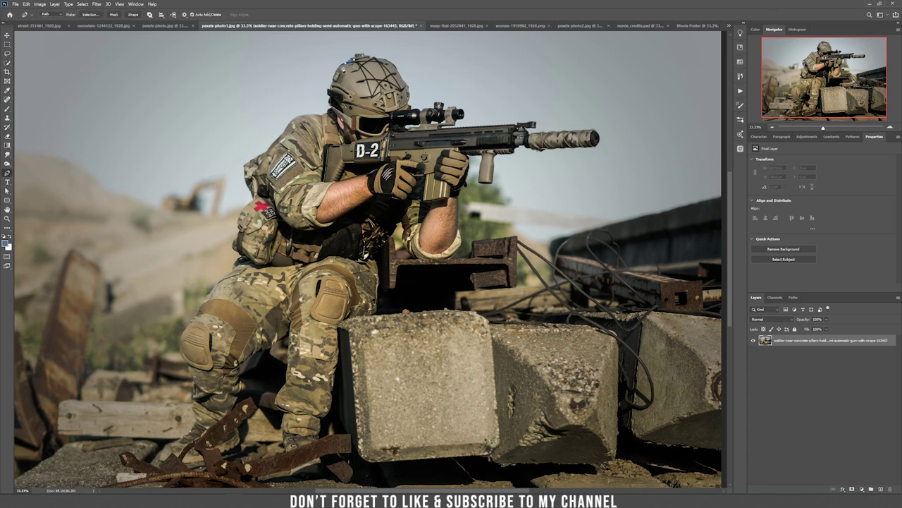
{"action": "key", "text": "ctrl+plus"}
{"action": "left_click_drag", "start_coordinate": [345, 62], "coordinate": [343, 231]}
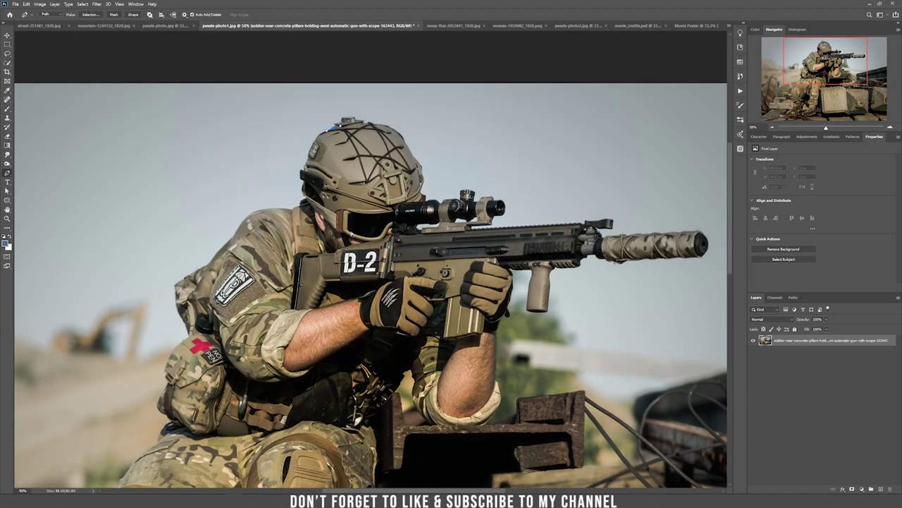
{"action": "key", "text": "ctrl+plus"}
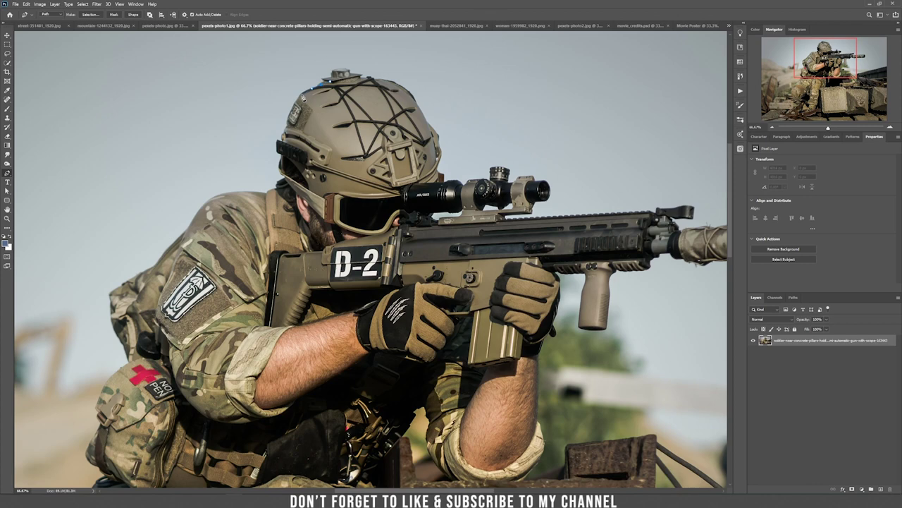
{"action": "left_click", "coordinate": [299, 99]}
{"action": "left_click", "coordinate": [287, 134]}
{"action": "left_click", "coordinate": [284, 141]}
{"action": "left_click_drag", "start_coordinate": [279, 143], "coordinate": [277, 148]}
{"action": "left_click", "coordinate": [282, 158]}
{"action": "left_click", "coordinate": [284, 165]}
{"action": "left_click", "coordinate": [282, 169]}
{"action": "left_click", "coordinate": [284, 177]}
{"action": "left_click", "coordinate": [286, 180]}
{"action": "left_click", "coordinate": [281, 185]}
{"action": "left_click", "coordinate": [276, 190]}
{"action": "left_click", "coordinate": [271, 193]}
{"action": "left_click", "coordinate": [260, 195]}
{"action": "left_click", "coordinate": [245, 195]}
{"action": "key", "text": "ctrl+z"}
{"action": "key", "text": "ctrl+z"}
{"action": "key", "text": "ctrl+z"}
{"action": "key", "text": "ctrl+z"}
{"action": "key", "text": "ctrl+z"}
{"action": "key", "text": "ctrl+z"}
{"action": "key", "text": "ctrl+z"}
{"action": "key", "text": "ctrl+z"}
{"action": "key", "text": "ctrl+z"}
Step: Load the saved Path 1 as a selection and mask the soldier's layer with it to hide the background
{"action": "left_click", "coordinate": [794, 297]}
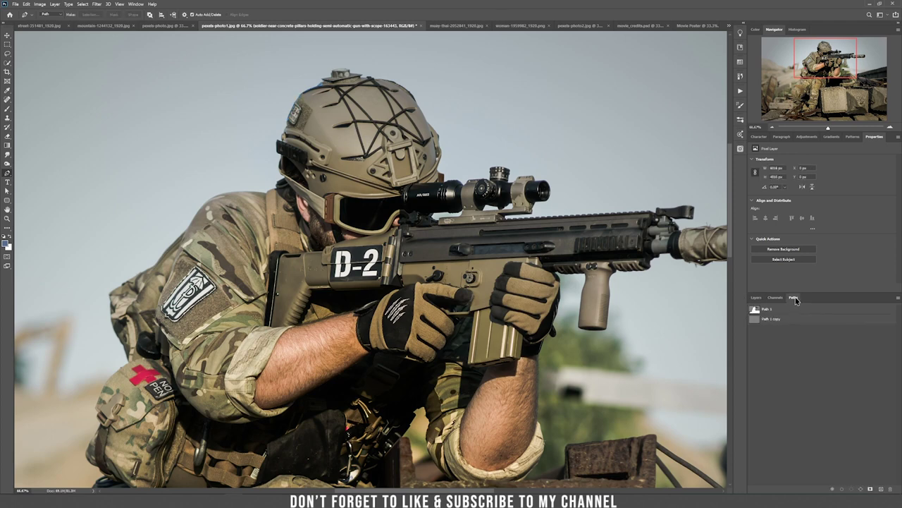
{"action": "left_click", "coordinate": [755, 311], "text": "ctrl"}
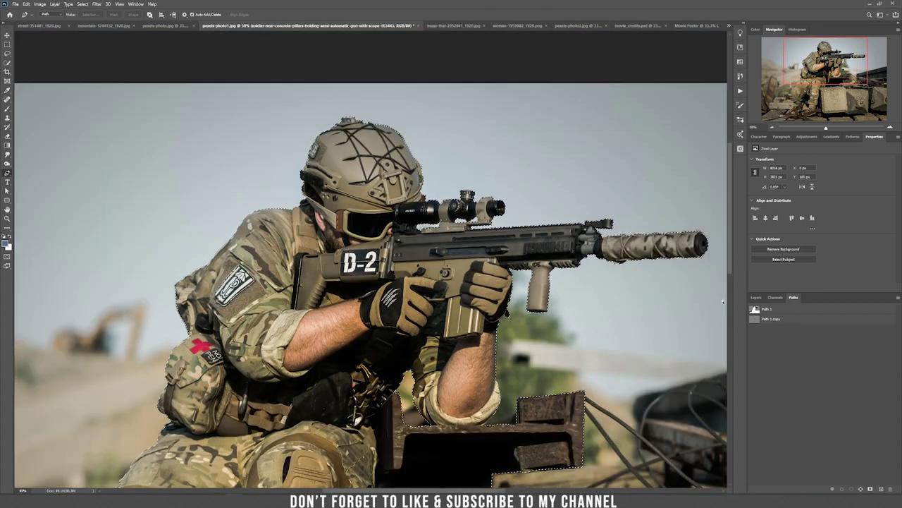
{"action": "key", "text": "ctrl+minus"}
{"action": "key", "text": "ctrl+minus"}
{"action": "key", "text": "ctrl+minus"}
{"action": "left_click", "coordinate": [755, 297]}
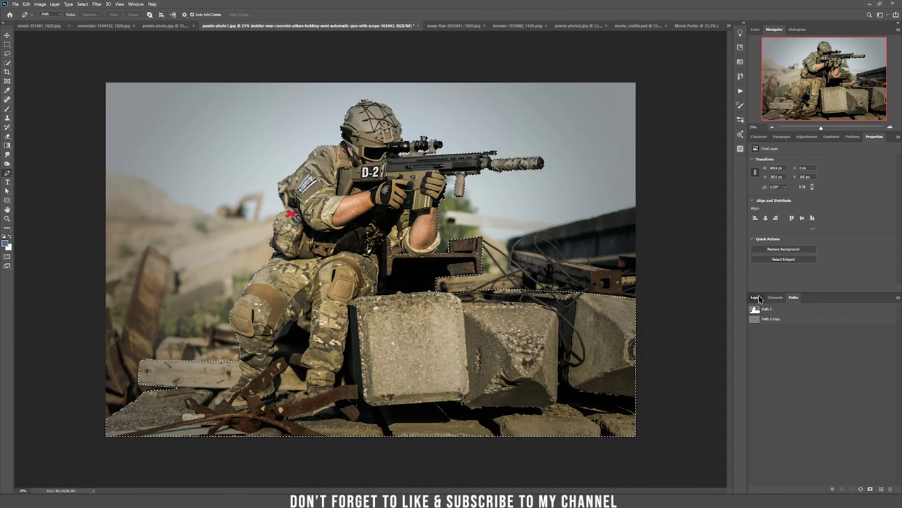
{"action": "key", "text": "v"}
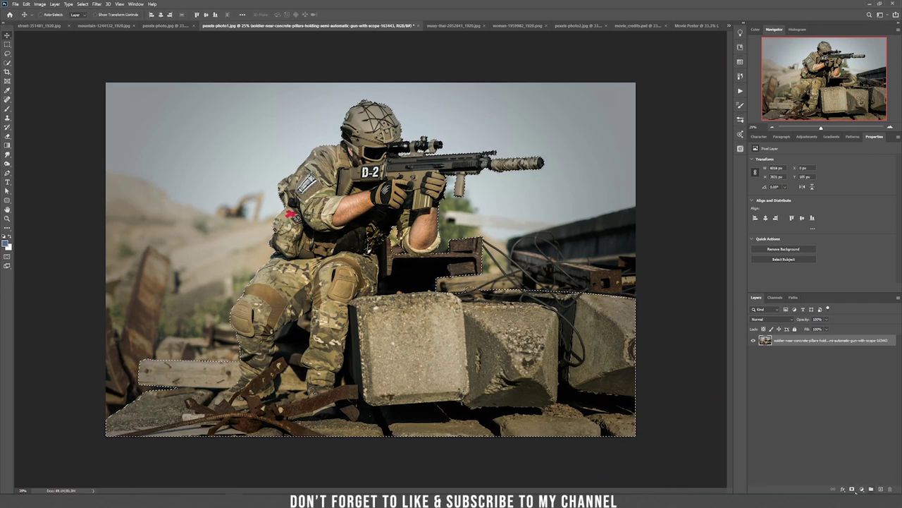
{"action": "left_click", "coordinate": [852, 489]}
Step: Bring the masked soldier into the Movie Poster document and place his layer beneath the man's layer
{"action": "left_click_drag", "start_coordinate": [369, 169], "coordinate": [414, 295]}
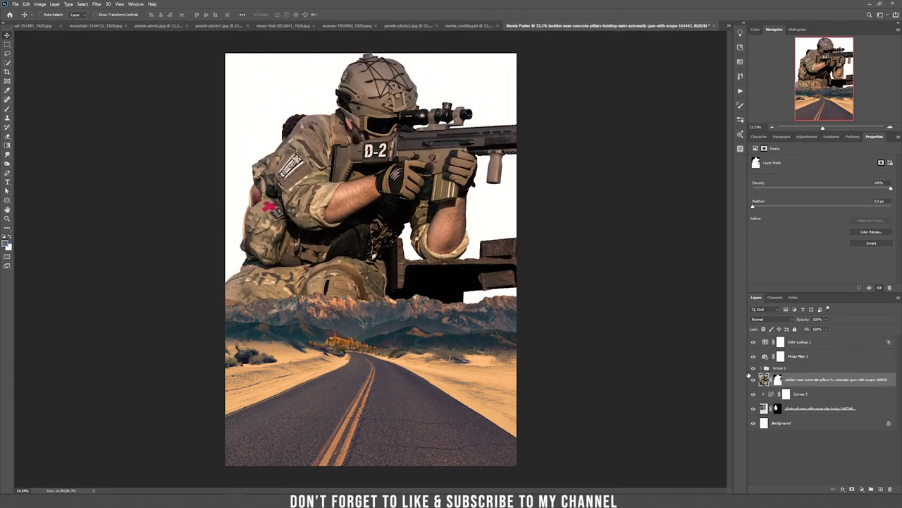
{"action": "left_click_drag", "start_coordinate": [822, 383], "coordinate": [822, 416]}
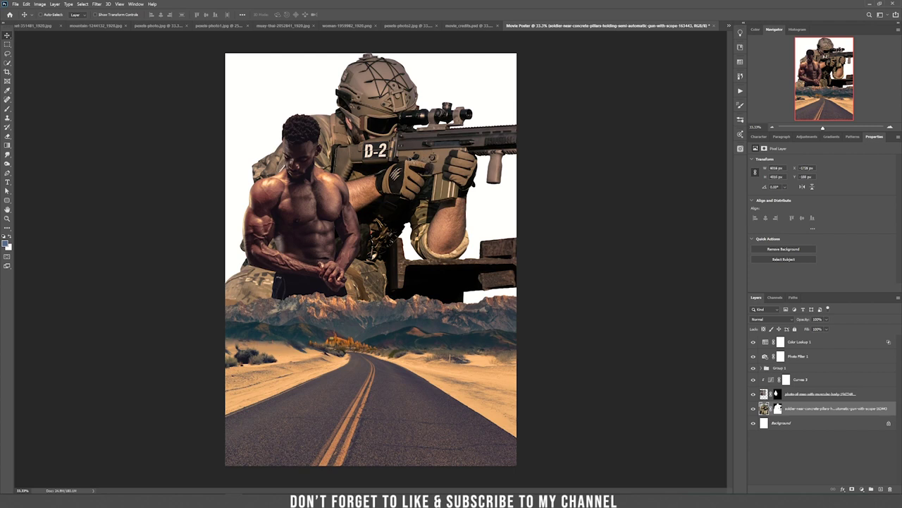
Step: Scale the soldier down and position him to the right of the man, just above the mountains
{"action": "key", "text": "ctrl+t"}
{"action": "left_click_drag", "start_coordinate": [23, 34], "coordinate": [422, 202]}
{"action": "left_click_drag", "start_coordinate": [507, 174], "coordinate": [524, 163]}
{"action": "left_click_drag", "start_coordinate": [442, 189], "coordinate": [435, 203]}
{"action": "key", "text": "Return"}
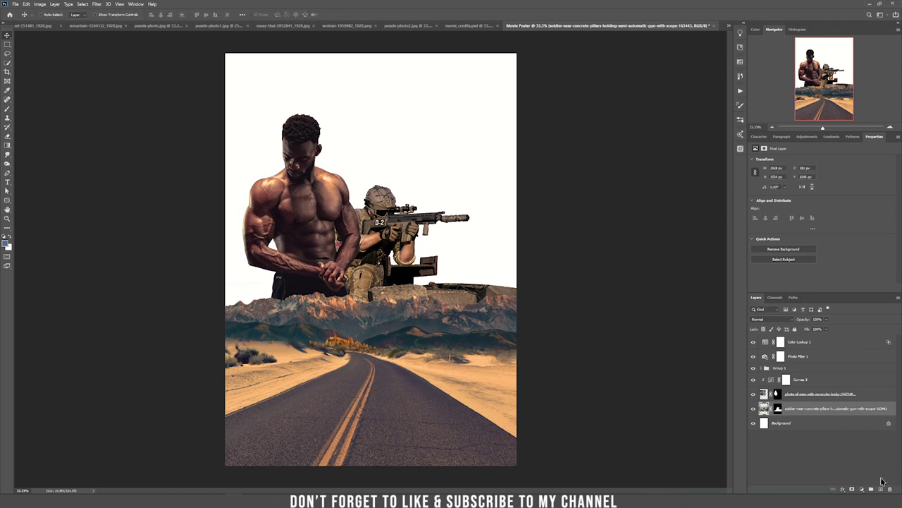
Step: Add a Curves adjustment clipped to the soldier's layer and sample its black point from the dark area by the steel beam
{"action": "left_click", "coordinate": [862, 489]}
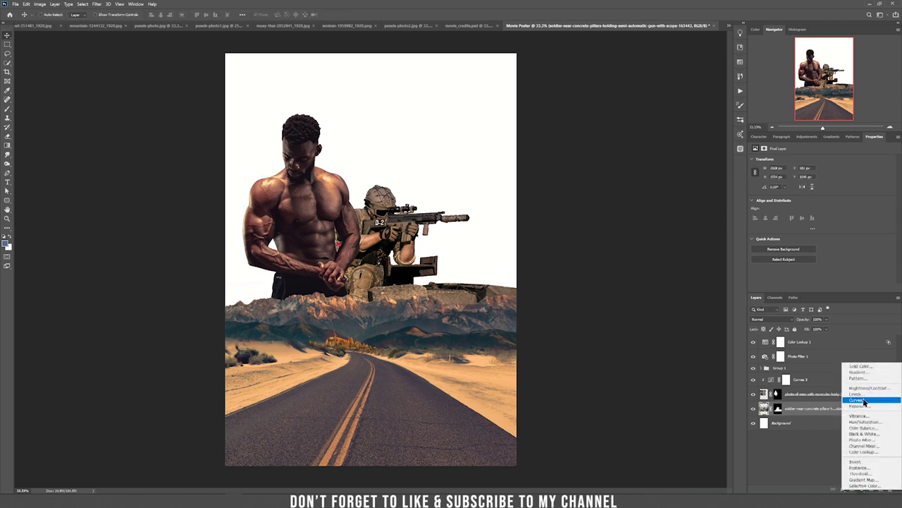
{"action": "left_click", "coordinate": [856, 400]}
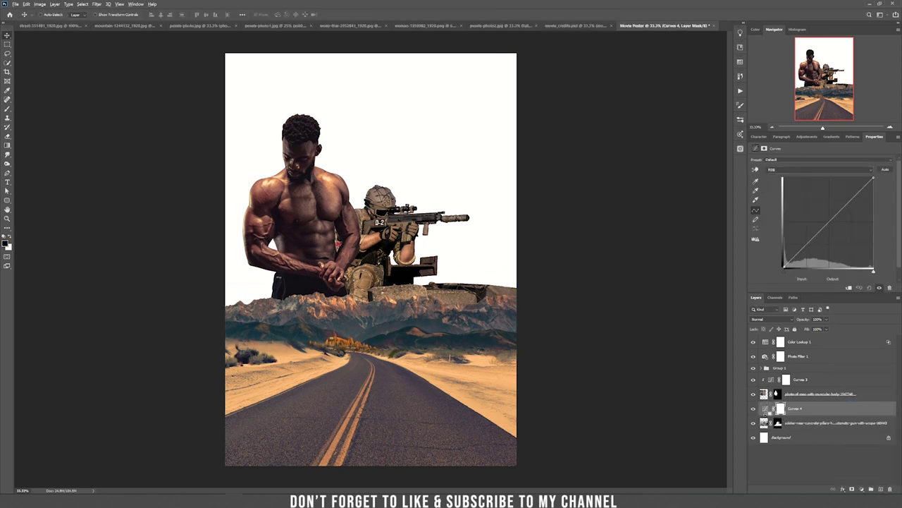
{"action": "left_click", "coordinate": [772, 415], "text": "alt"}
{"action": "left_click", "coordinate": [772, 409]}
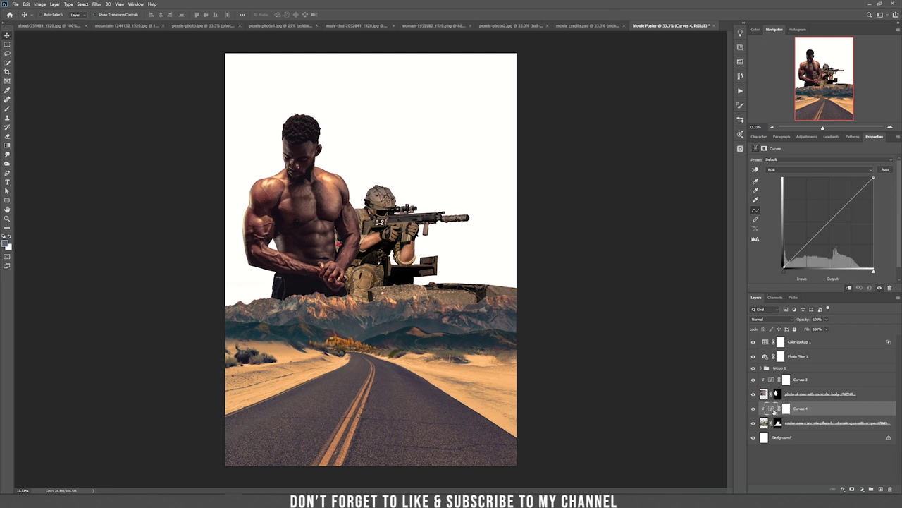
{"action": "left_click", "coordinate": [755, 182]}
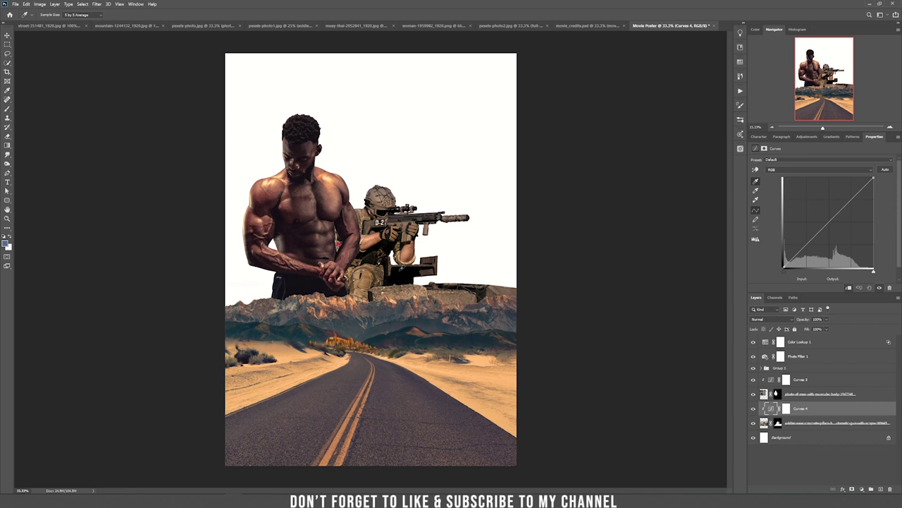
{"action": "left_click", "coordinate": [400, 268]}
Step: Sample the soldier's white point from the white D-2 lettering on the rifle
{"action": "left_click", "coordinate": [756, 200]}
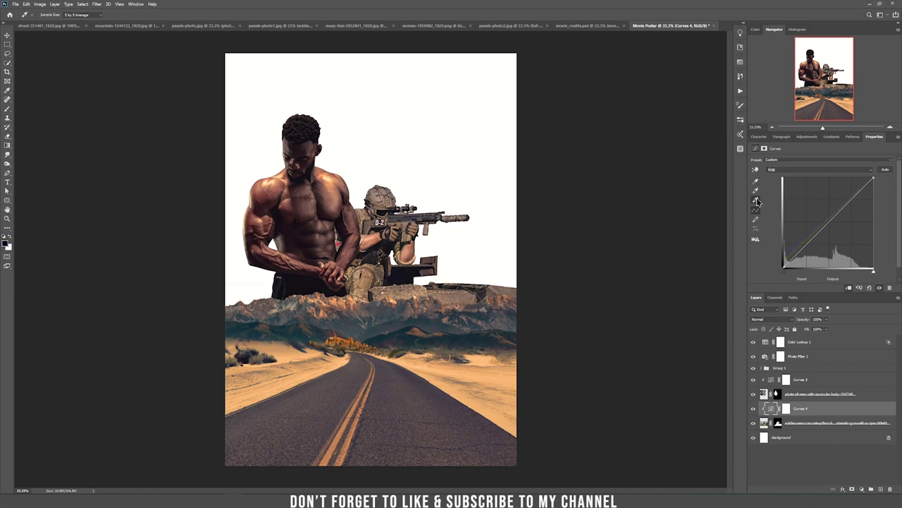
{"action": "key", "text": "ctrl+plus"}
{"action": "key", "text": "ctrl+plus"}
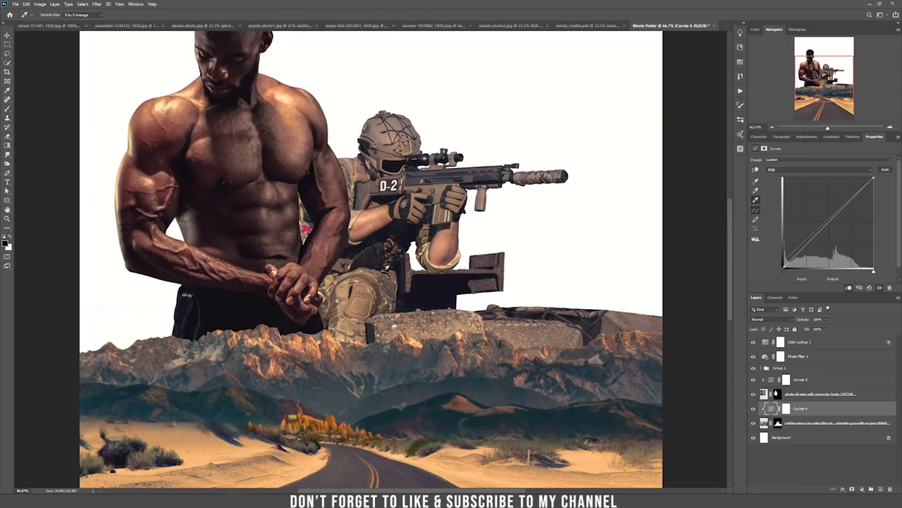
{"action": "left_click", "coordinate": [395, 184]}
{"action": "left_click", "coordinate": [395, 183]}
{"action": "left_click", "coordinate": [395, 184]}
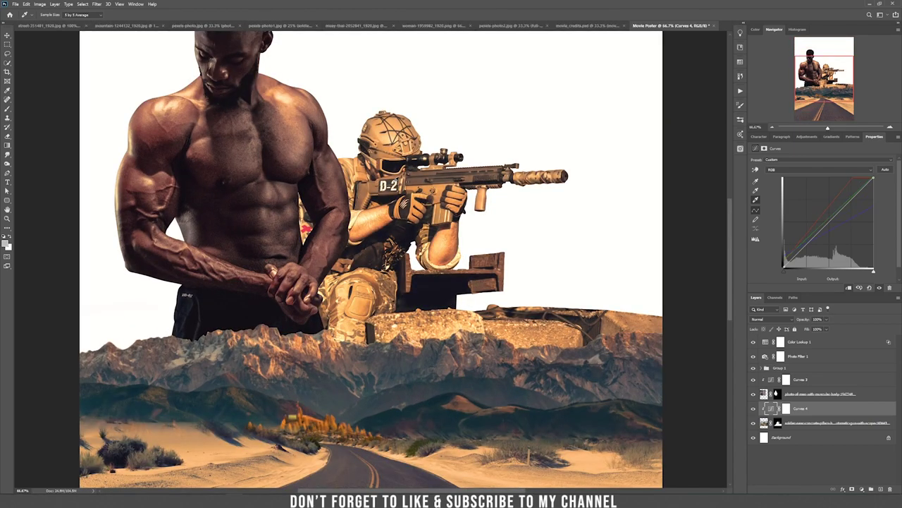
{"action": "left_click", "coordinate": [395, 184]}
{"action": "key", "text": "ctrl+plus"}
{"action": "key", "text": "ctrl+plus"}
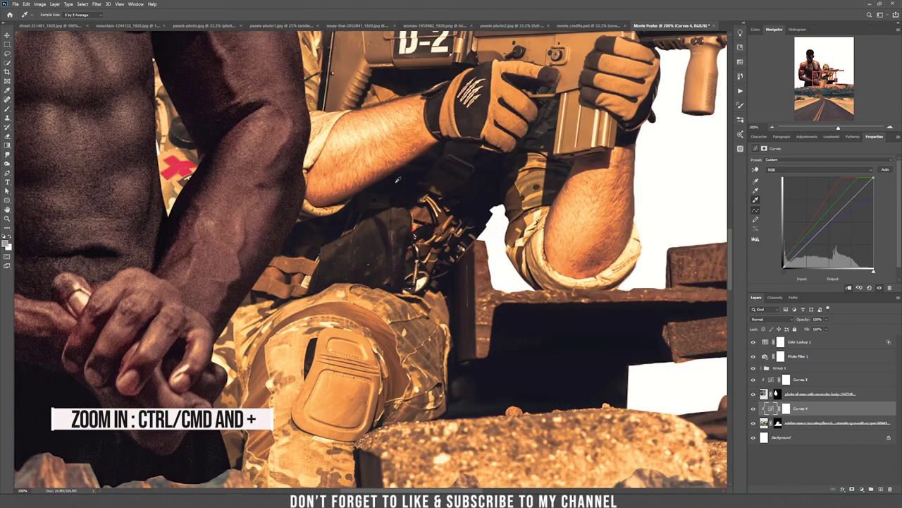
{"action": "key", "text": "ctrl+plus"}
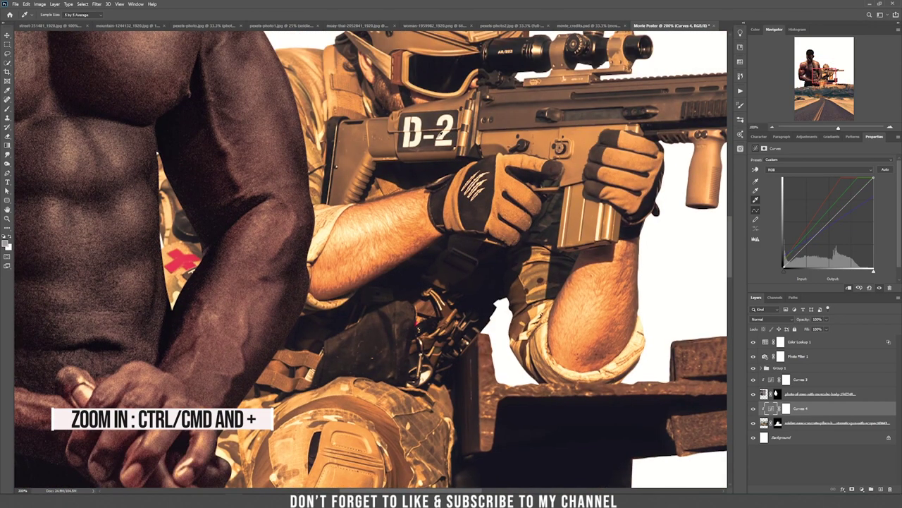
{"action": "left_click", "coordinate": [431, 133]}
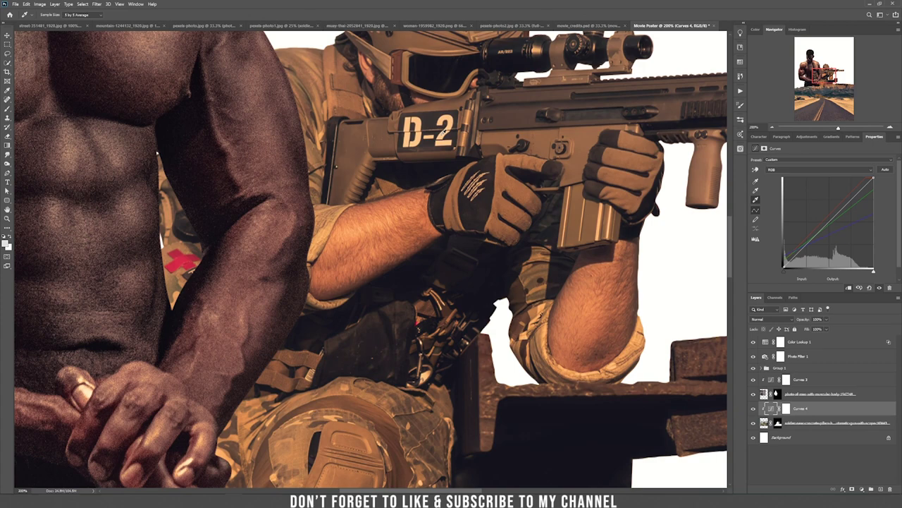
{"action": "left_click", "coordinate": [443, 134]}
{"action": "key", "text": "ctrl+minus"}
{"action": "key", "text": "ctrl+minus"}
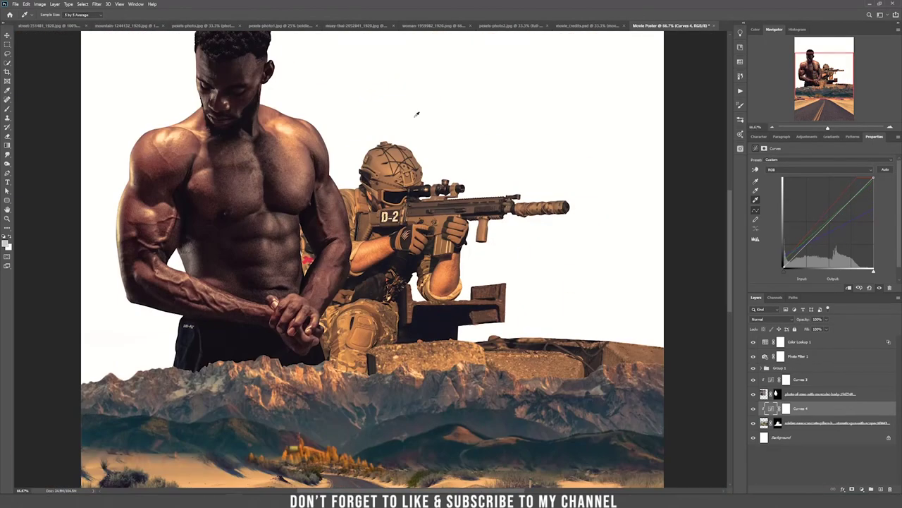
Step: Sample the gray point from the soldier's helmet to balance his midtones with the scene
{"action": "left_click", "coordinate": [756, 190]}
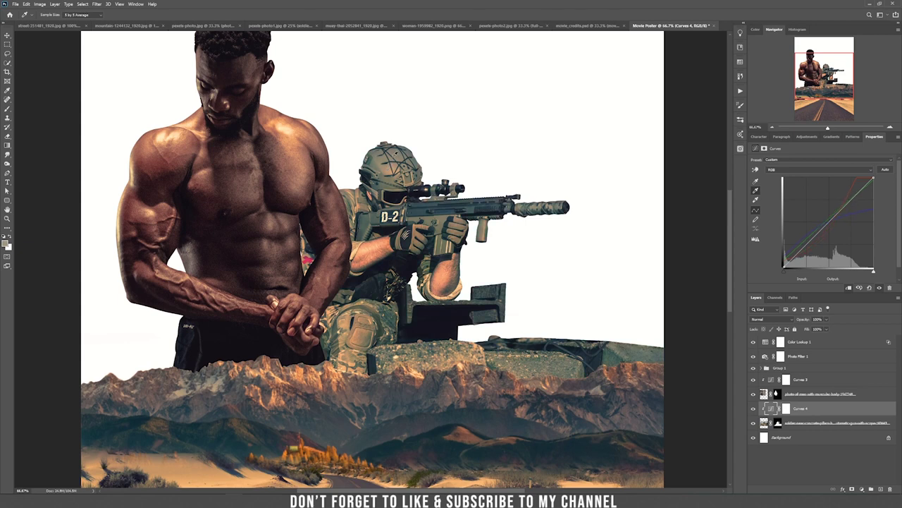
{"action": "left_click", "coordinate": [393, 151]}
{"action": "left_click", "coordinate": [383, 154]}
{"action": "key", "text": "ctrl+minus"}
{"action": "key", "text": "ctrl+minus"}
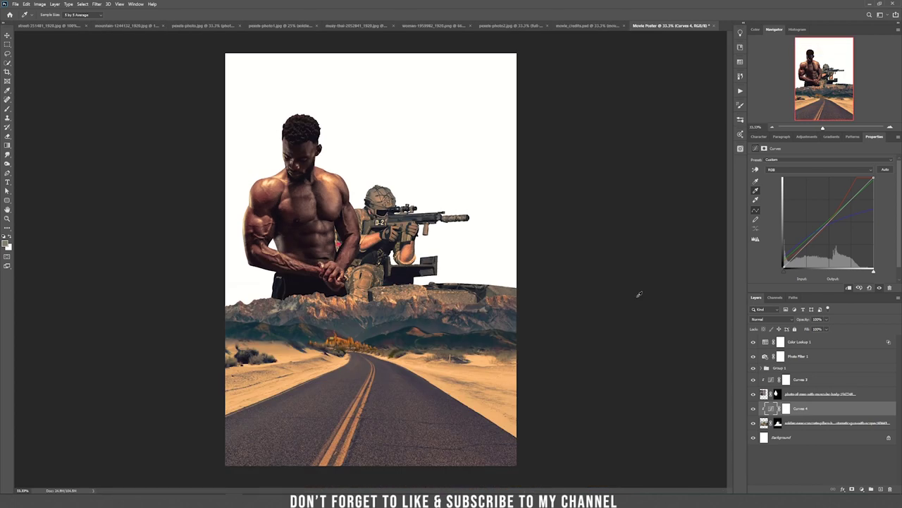
{"action": "key", "text": "ctrl+plus"}
{"action": "key", "text": "v"}
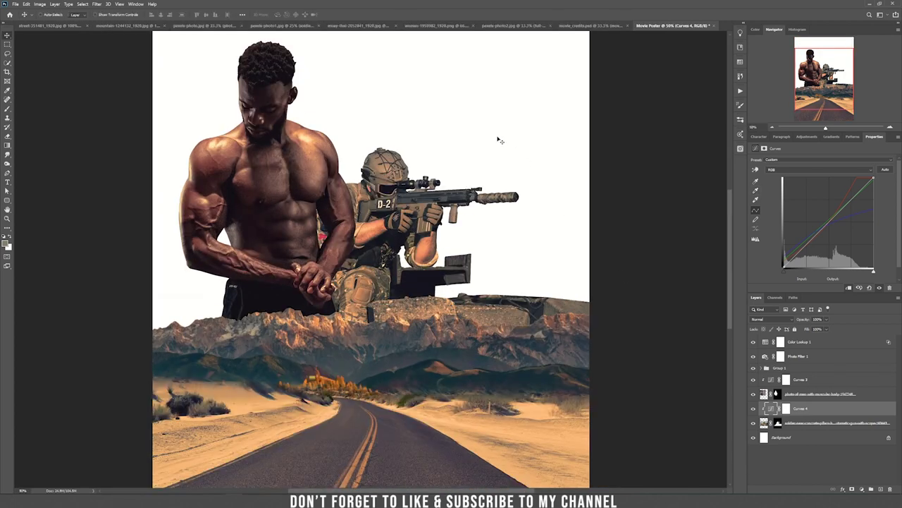
Step: Switch to the muay-thai fighter photo
{"action": "left_click", "coordinate": [346, 27]}
{"action": "mouse_move", "coordinate": [370, 161]}
{"action": "left_mouse_down"}
{"action": "mouse_move", "coordinate": [401, 111]}
{"action": "mouse_move", "coordinate": [635, 41]}
{"action": "mouse_move", "coordinate": [425, 205]}
{"action": "mouse_move", "coordinate": [360, 168]}
{"action": "left_mouse_up"}
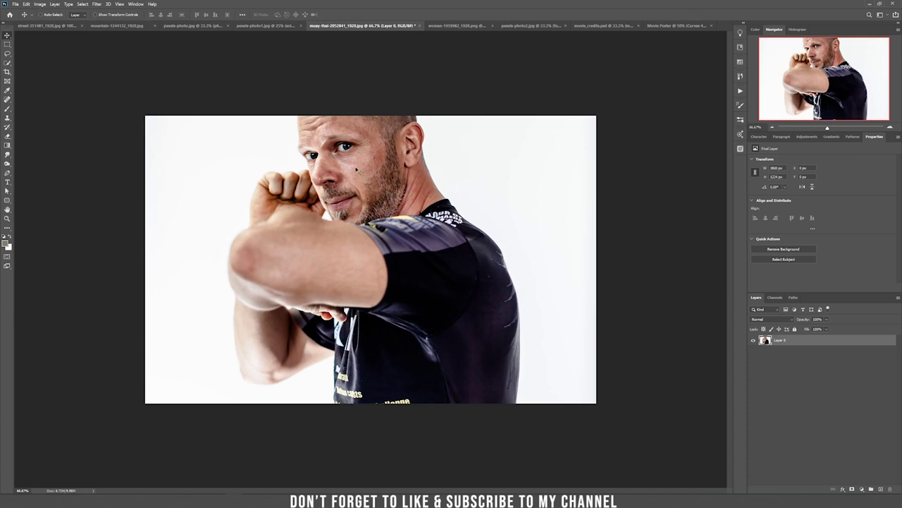
{"action": "key", "text": "1"}
{"action": "key", "text": "0"}
{"action": "left_click", "coordinate": [7, 62]}
{"action": "mouse_move", "coordinate": [452, 280]}
{"action": "left_mouse_down"}
{"action": "mouse_move", "coordinate": [465, 337]}
{"action": "mouse_move", "coordinate": [454, 363]}
{"action": "mouse_move", "coordinate": [329, 258]}
{"action": "mouse_move", "coordinate": [280, 351]}
{"action": "left_mouse_up"}
{"action": "key", "text": "ctrl+d"}
{"action": "key", "text": "v"}
{"action": "left_click", "coordinate": [7, 173]}
{"action": "left_click", "coordinate": [297, 114]}
{"action": "left_click", "coordinate": [299, 134]}
{"action": "left_click_drag", "start_coordinate": [298, 148], "coordinate": [300, 151]}
{"action": "left_click", "coordinate": [309, 169]}
{"action": "key", "text": "ctrl+z"}
{"action": "key", "text": "ctrl+z"}
{"action": "key", "text": "ctrl+z"}
{"action": "key", "text": "ctrl+z"}
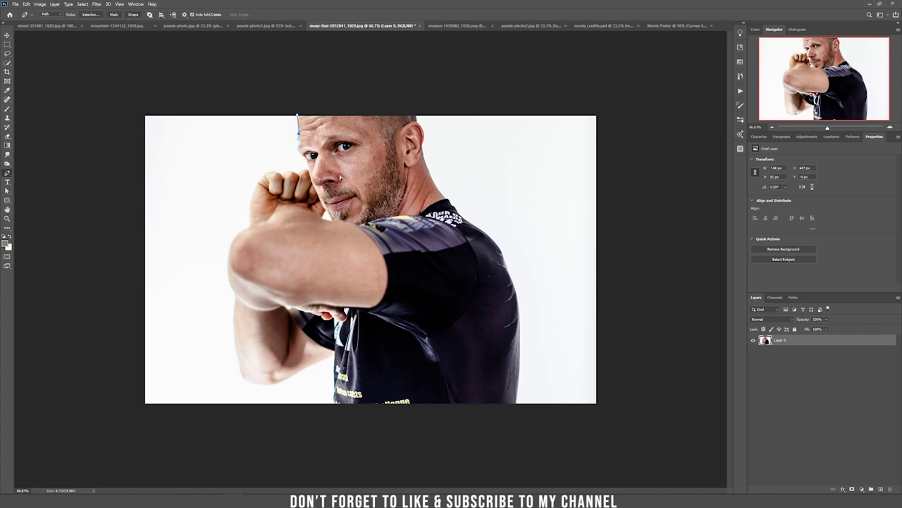
Step: Load the saved Path 1 as a selection and use it to add a layer mask isolating the fighter
{"action": "left_click", "coordinate": [793, 297]}
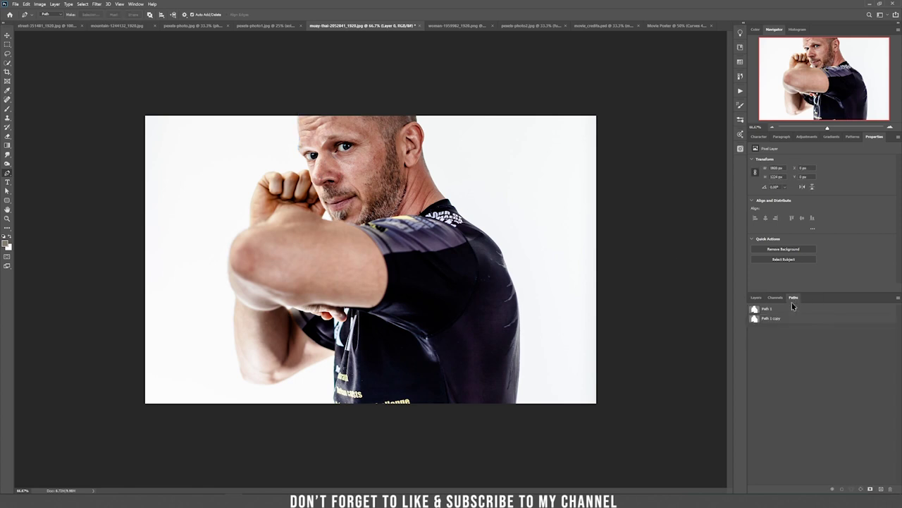
{"action": "left_click", "coordinate": [755, 310], "text": "ctrl"}
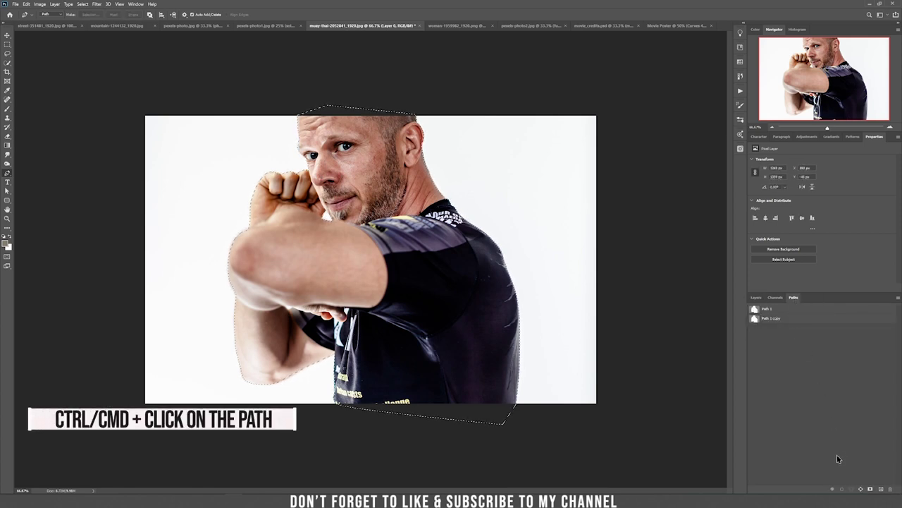
{"action": "left_click", "coordinate": [756, 298]}
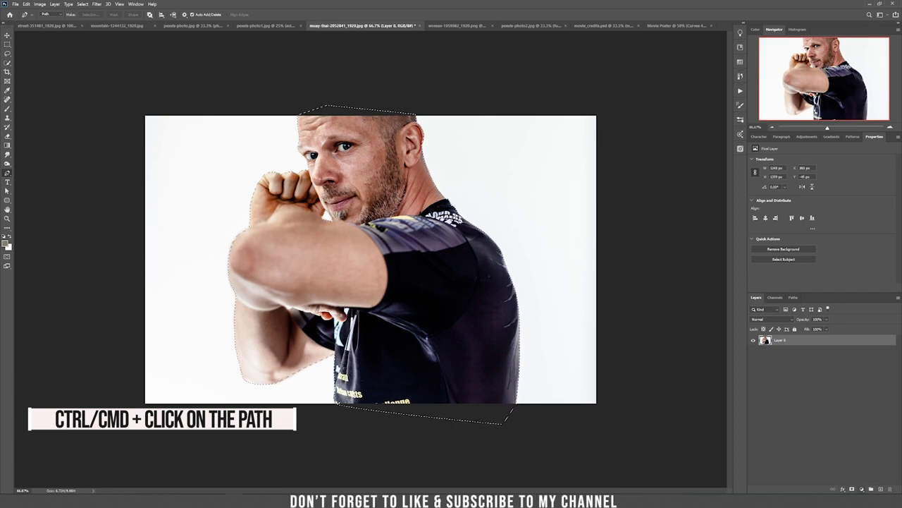
{"action": "left_click", "coordinate": [852, 488]}
Step: Move the masked fighter into the Movie Poster document and place his layer beneath the soldier's, directly above the Background
{"action": "key", "text": "v"}
{"action": "left_click_drag", "start_coordinate": [393, 211], "coordinate": [459, 189]}
{"action": "left_click_drag", "start_coordinate": [822, 409], "coordinate": [822, 438]}
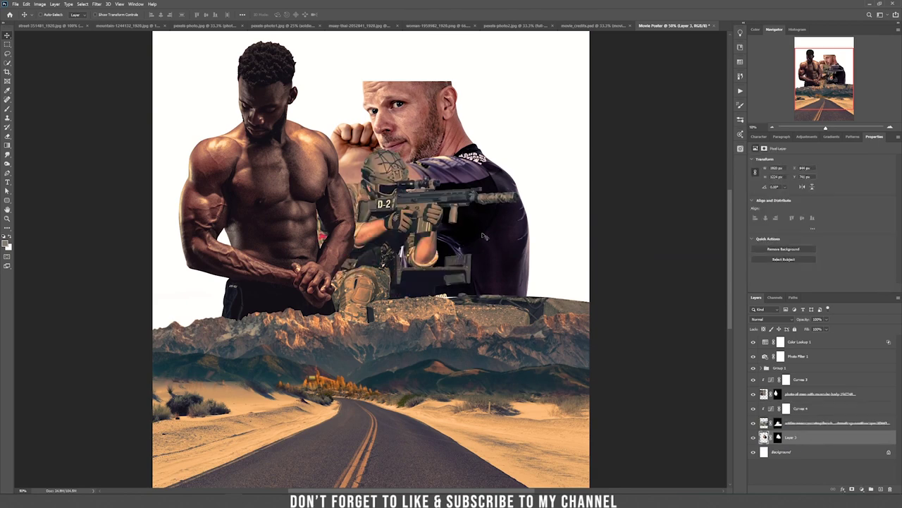
Step: Convert the fighter's layer to a smart object
{"action": "key", "text": "ctrl+minus"}
{"action": "key", "text": "ctrl+t"}
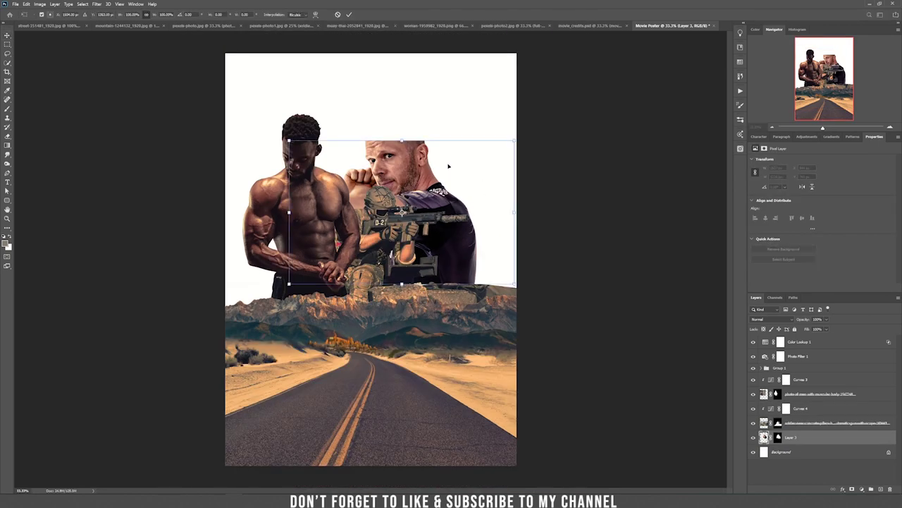
{"action": "key", "text": "Return"}
{"action": "right_click", "coordinate": [823, 438]}
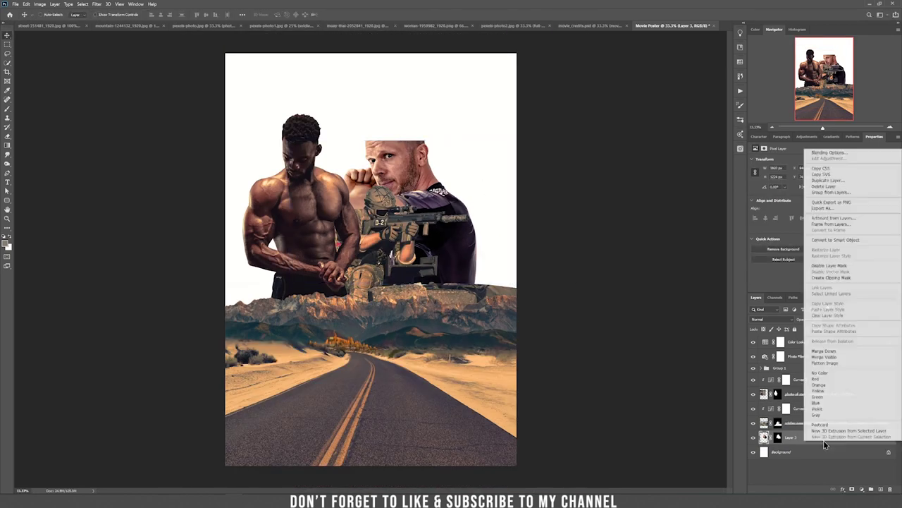
{"action": "left_click", "coordinate": [836, 240]}
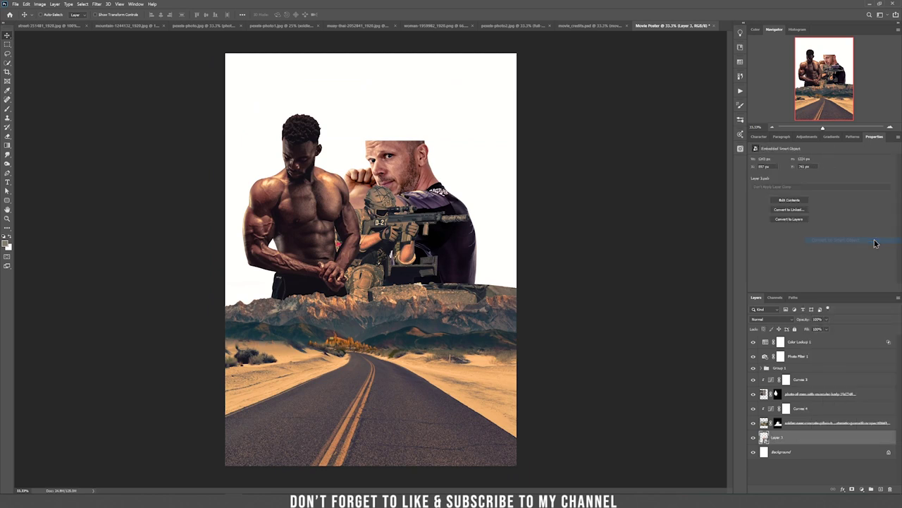
Step: Enlarge the fighter, flip him horizontally and fit him at the poster's upper edge behind the man and the soldier
{"action": "key", "text": "ctrl+t"}
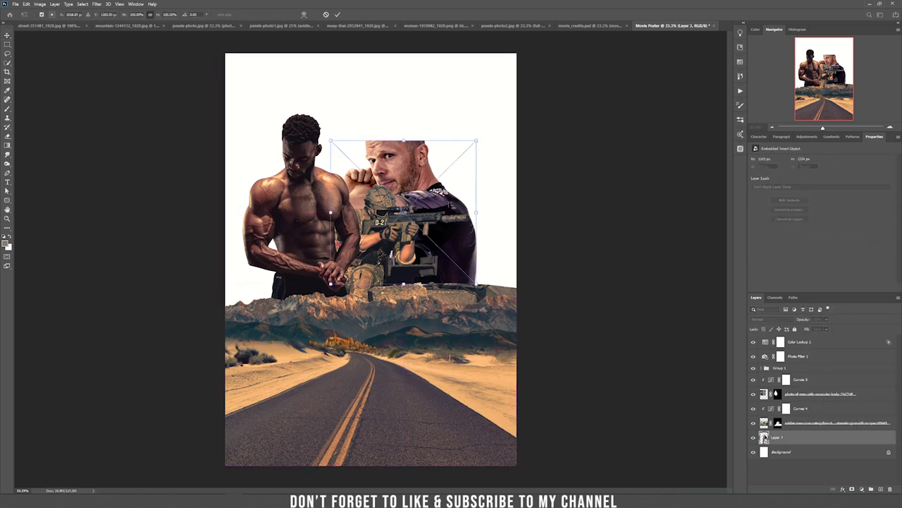
{"action": "left_click_drag", "start_coordinate": [330, 140], "coordinate": [254, 33]}
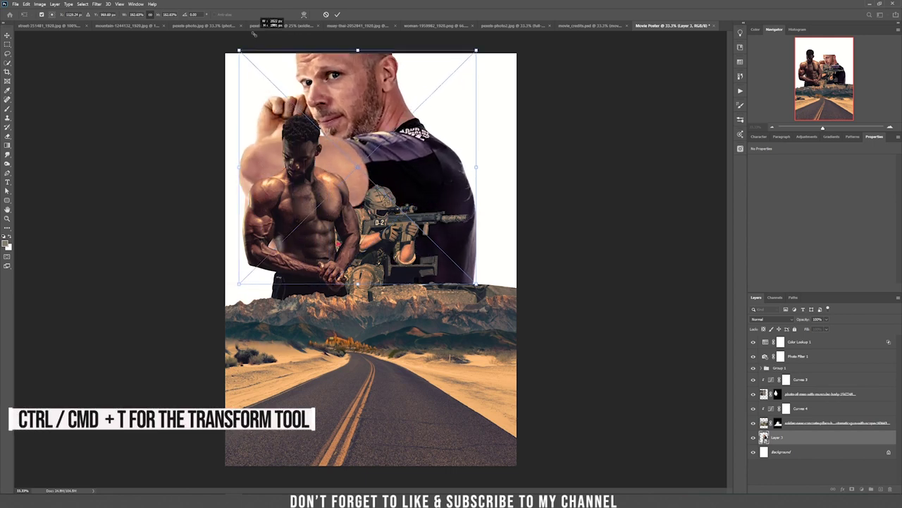
{"action": "left_click_drag", "start_coordinate": [388, 141], "coordinate": [401, 139]}
{"action": "right_click", "coordinate": [423, 146]}
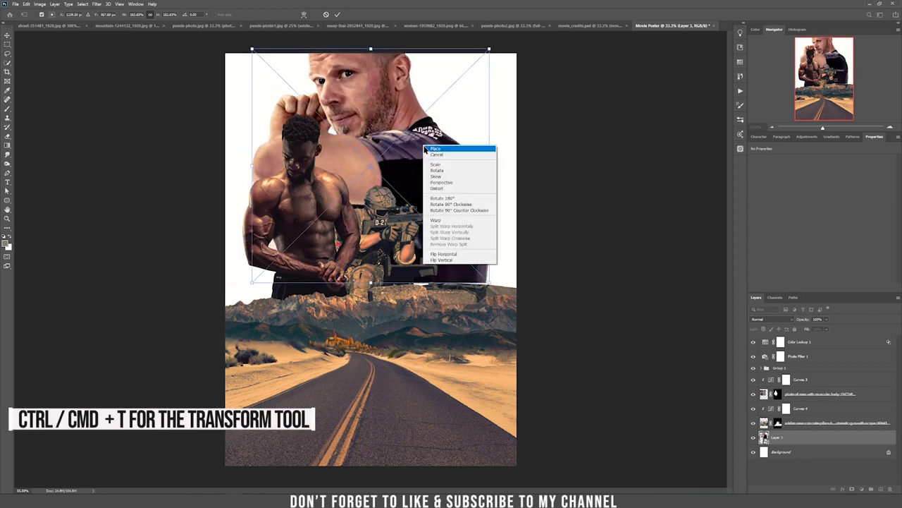
{"action": "left_click", "coordinate": [463, 255]}
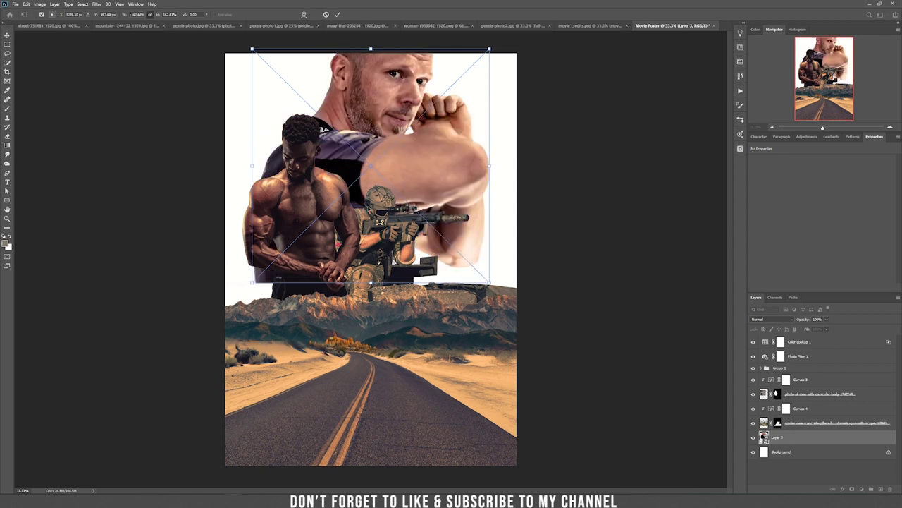
{"action": "left_click_drag", "start_coordinate": [253, 282], "coordinate": [279, 257]}
{"action": "key", "text": "Return"}
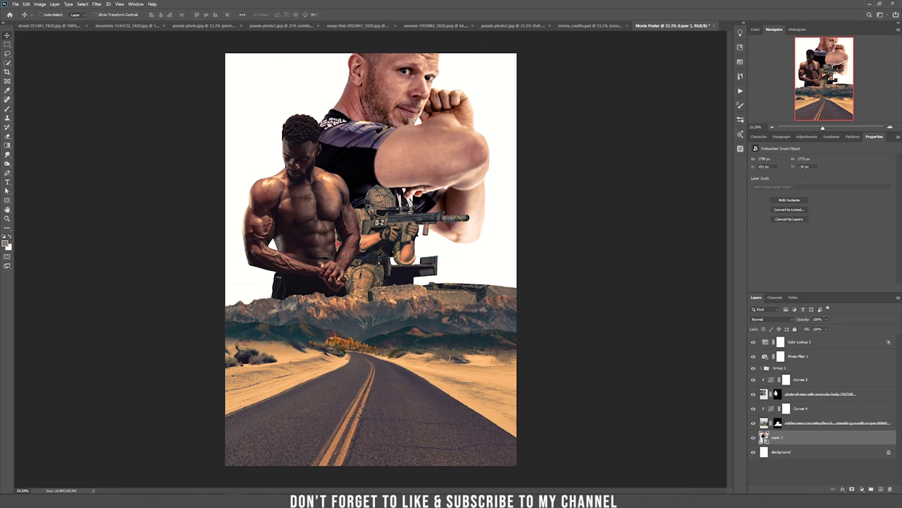
Step: Add a Curves adjustment clipped to the fighter's layer and sample its black point from his dark shirt
{"action": "left_click", "coordinate": [861, 488]}
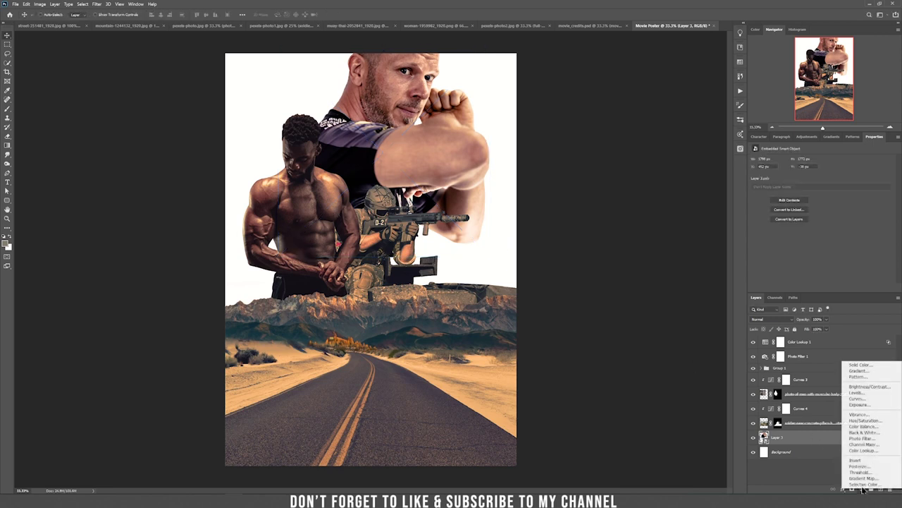
{"action": "left_click", "coordinate": [868, 400]}
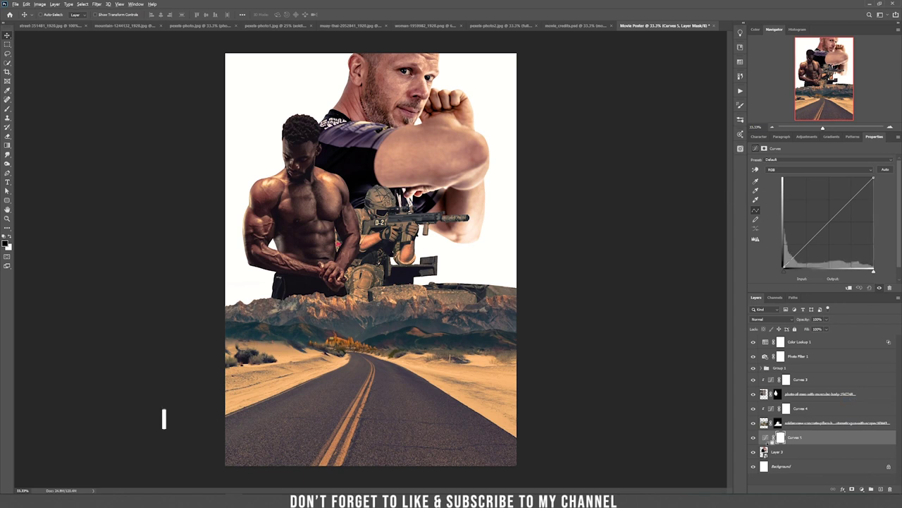
{"action": "left_click", "coordinate": [772, 444], "text": "alt"}
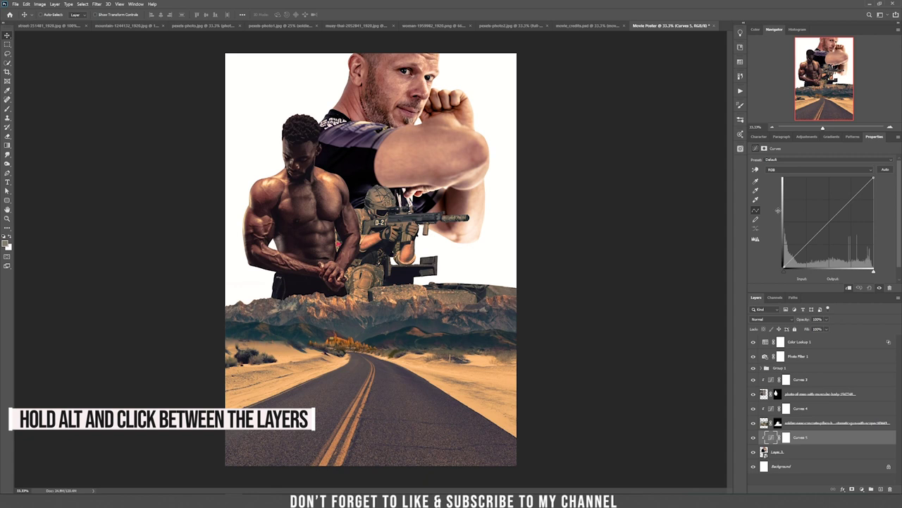
{"action": "left_click", "coordinate": [755, 184]}
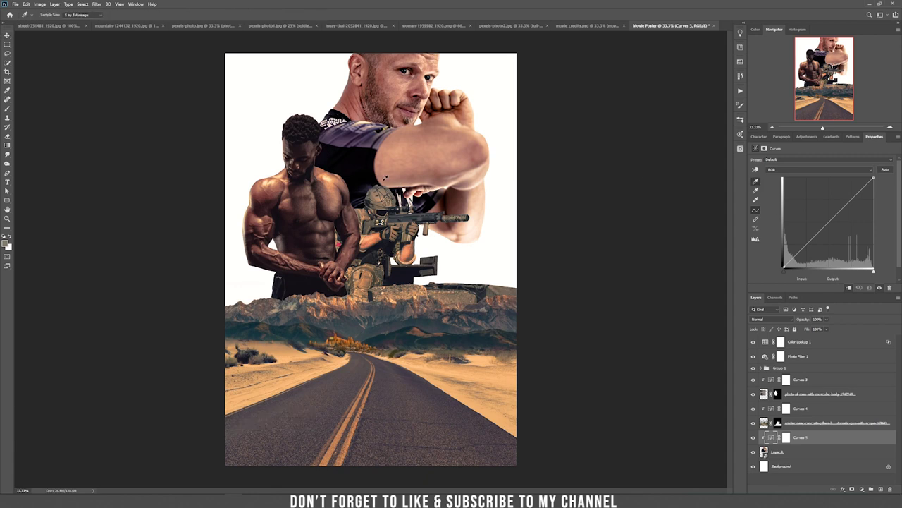
{"action": "left_click_drag", "start_coordinate": [362, 152], "coordinate": [361, 150]}
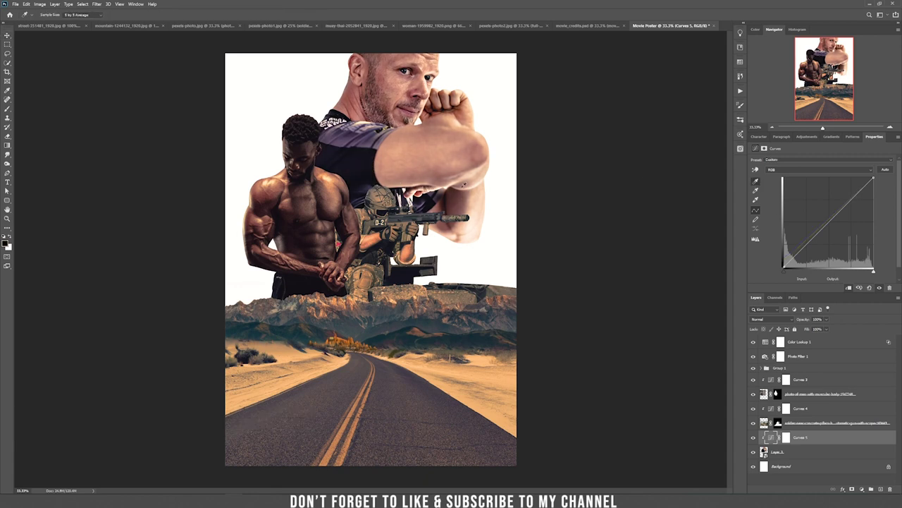
Step: Sample the fighter's white point near his shirt collar and the gray point from the shoulder of his shirt
{"action": "left_click", "coordinate": [756, 199]}
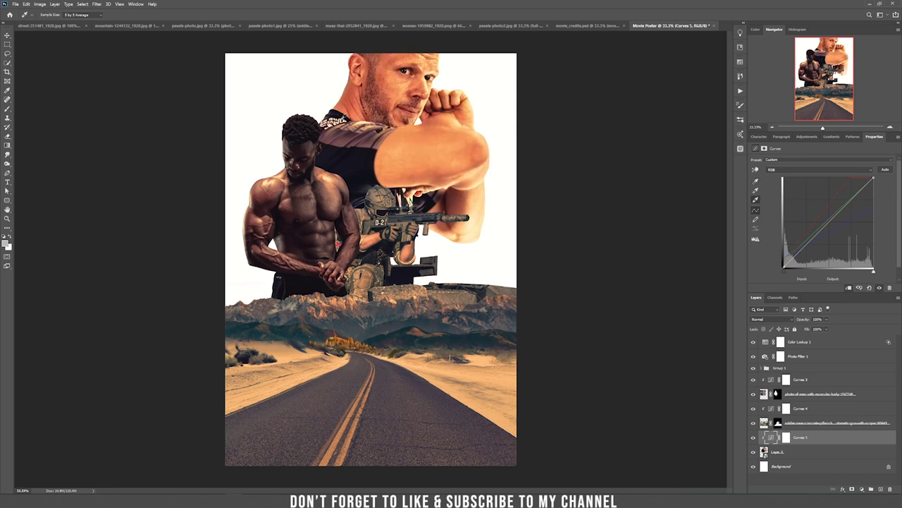
{"action": "left_click", "coordinate": [364, 120]}
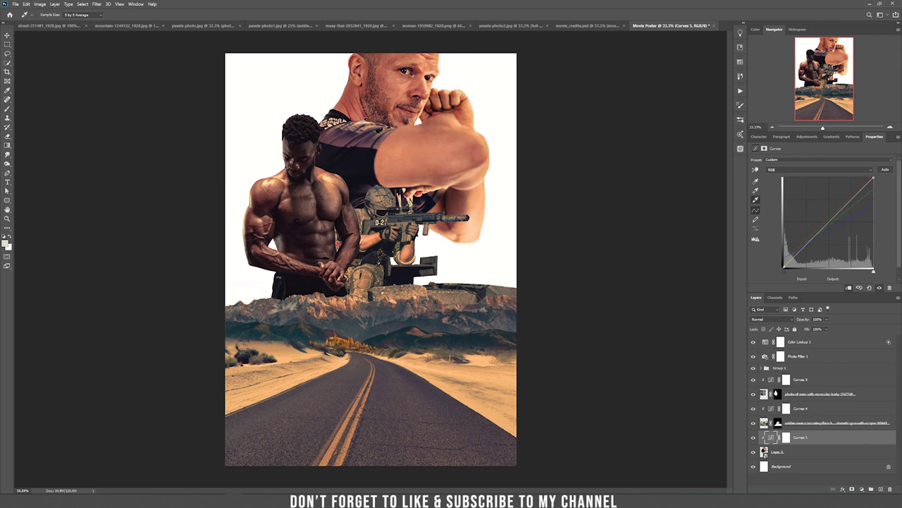
{"action": "left_click", "coordinate": [757, 192]}
{"action": "left_click", "coordinate": [365, 131]}
{"action": "left_click", "coordinate": [374, 130]}
{"action": "left_click", "coordinate": [7, 36]}
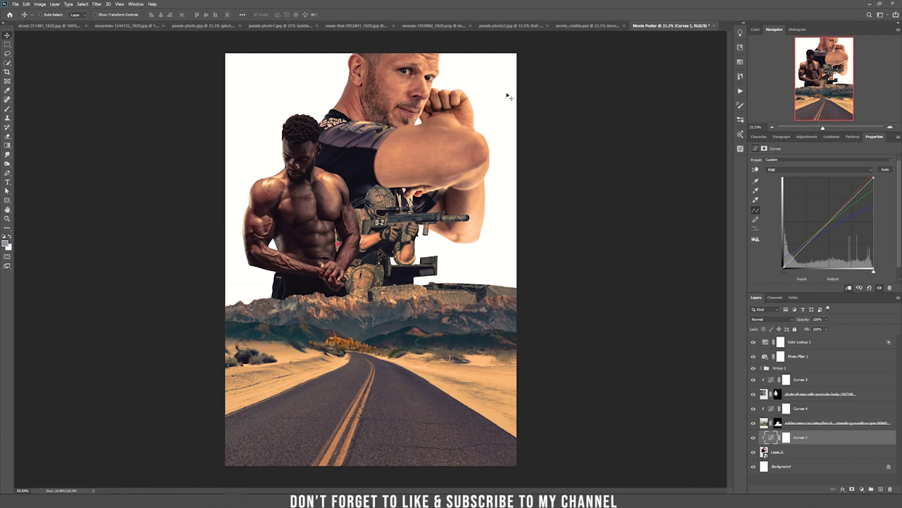
Step: Add a gradient fill layer directly above the Background using the saved movie gradient preset
{"action": "left_click", "coordinate": [836, 468]}
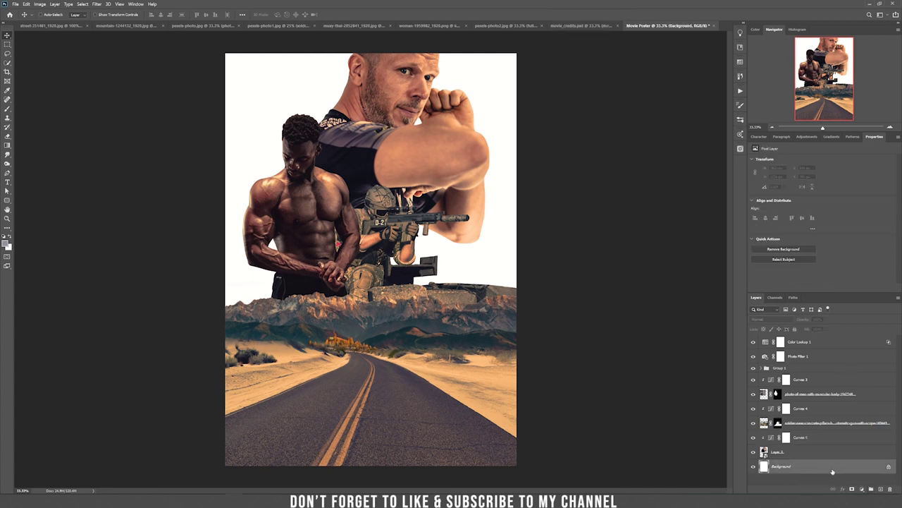
{"action": "left_click", "coordinate": [861, 490]}
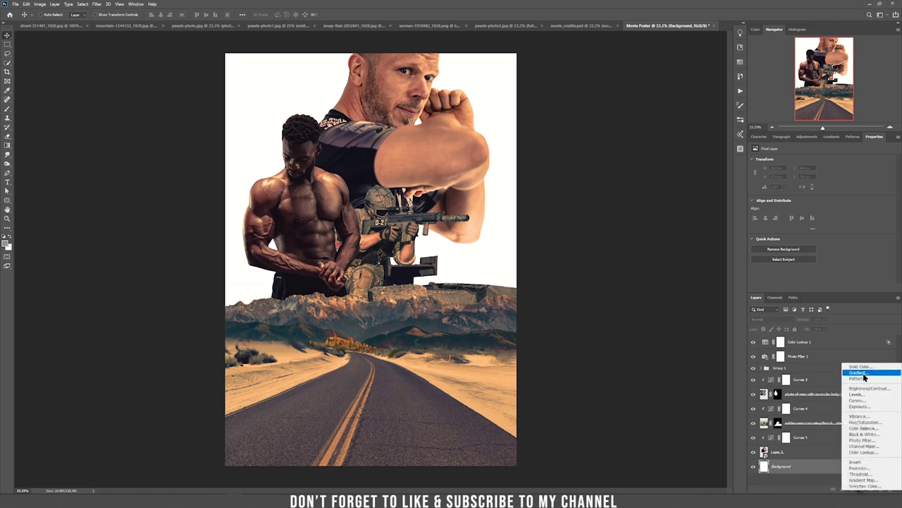
{"action": "left_click", "coordinate": [867, 376]}
{"action": "left_click", "coordinate": [452, 104]}
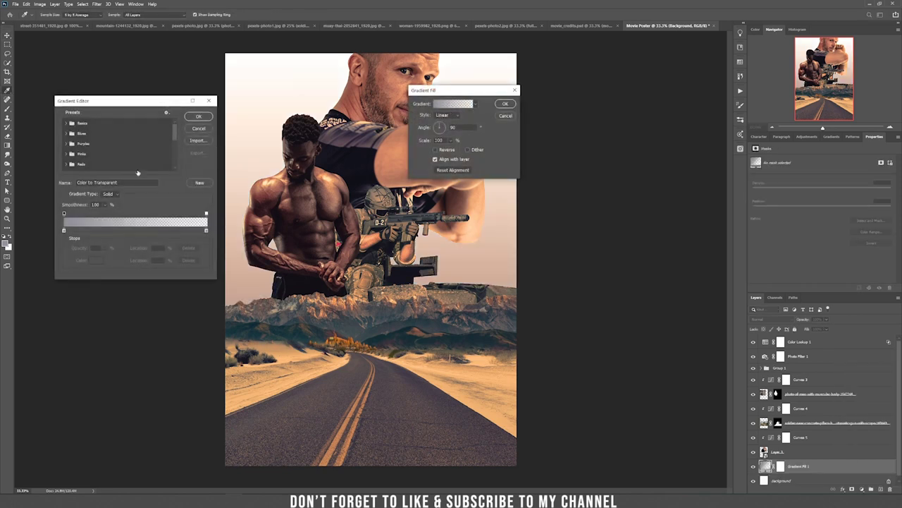
{"action": "scroll", "coordinate": [99, 163], "scroll_direction": "down", "scroll_amount": 2}
{"action": "left_click", "coordinate": [67, 166]}
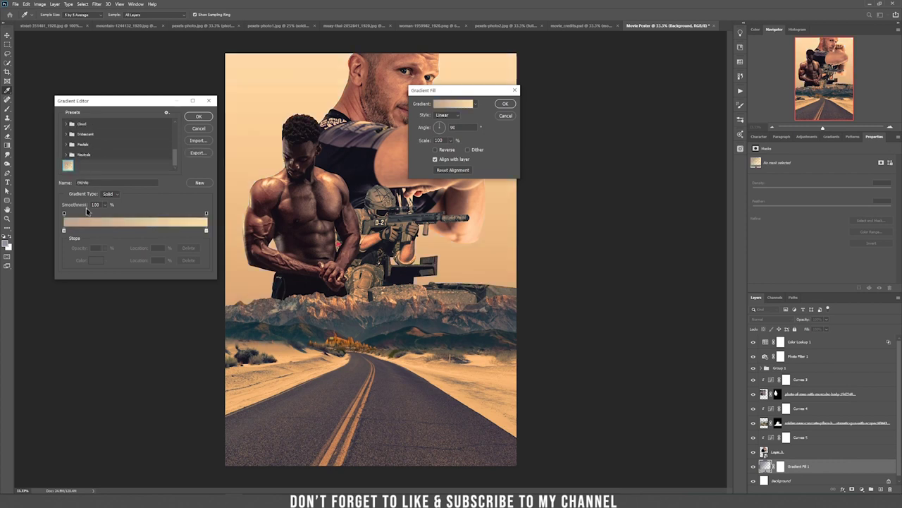
Step: Use c2a68b and fadea8 as the gradient's start and end stop colours and apply the linear gradient fill
{"action": "double_click", "coordinate": [63, 231]}
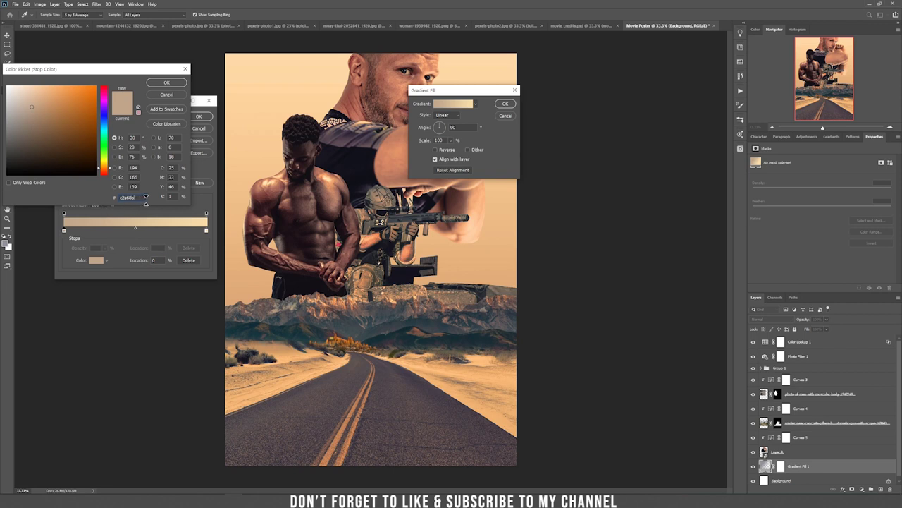
{"action": "left_click", "coordinate": [161, 83]}
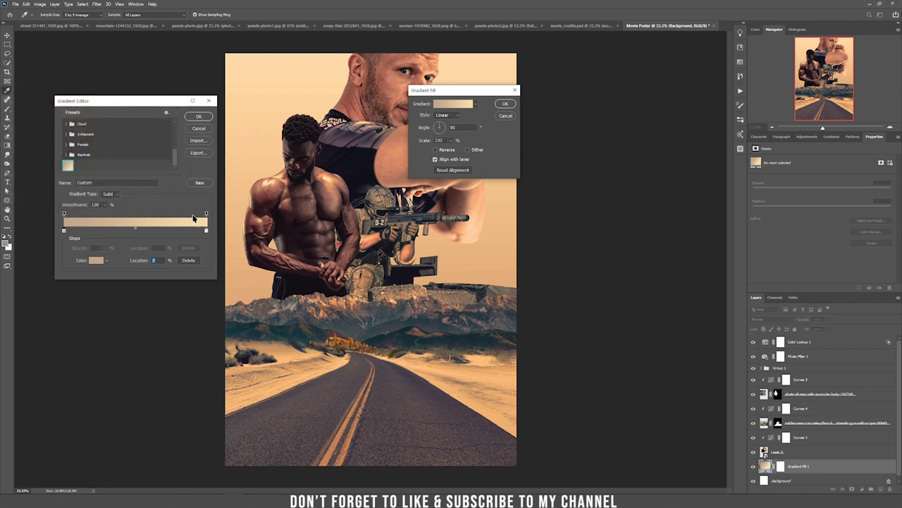
{"action": "double_click", "coordinate": [205, 229]}
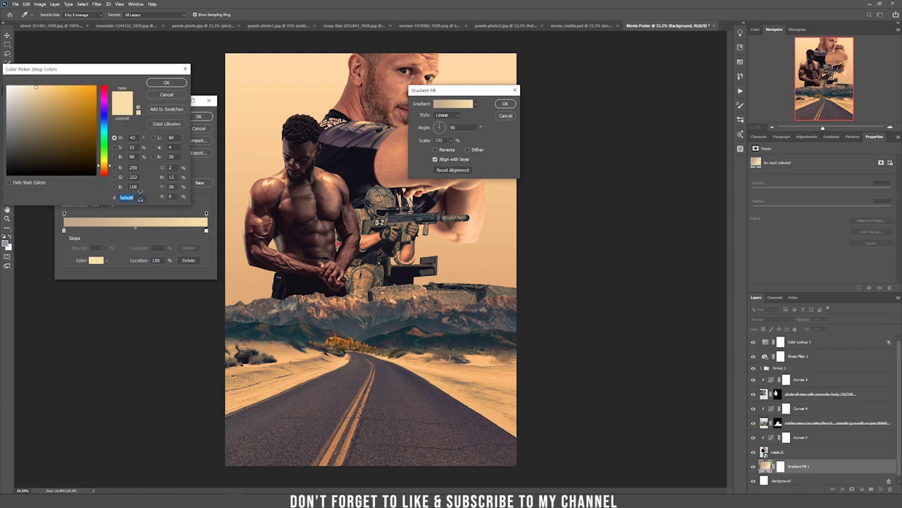
{"action": "left_click", "coordinate": [139, 198]}
{"action": "left_click", "coordinate": [173, 97]}
{"action": "left_click", "coordinate": [198, 118]}
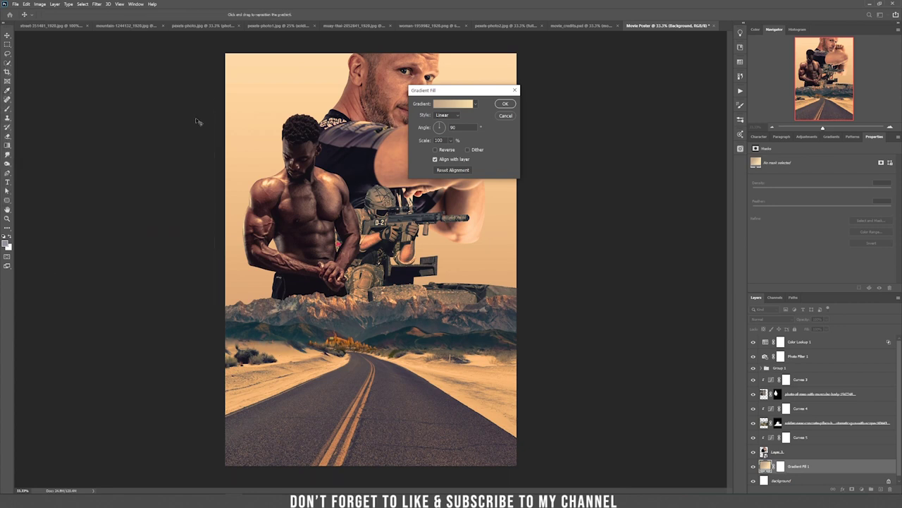
{"action": "left_click", "coordinate": [506, 113]}
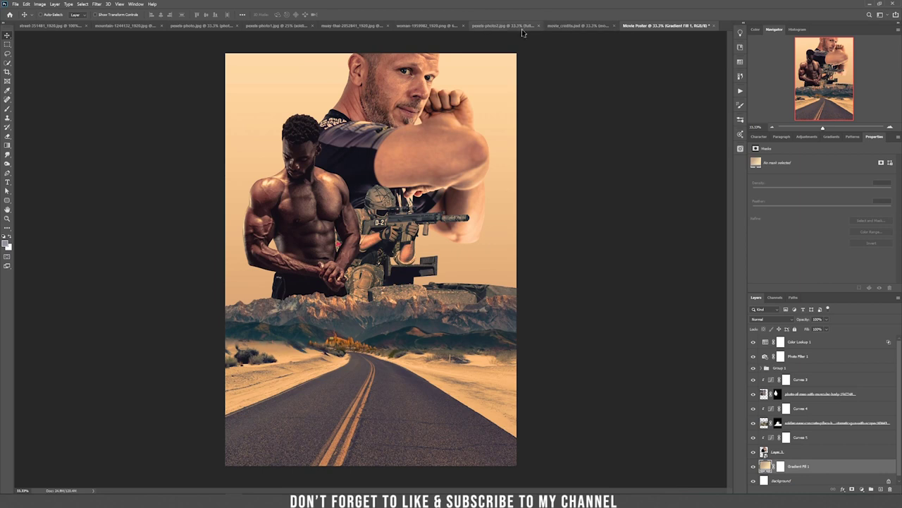
Step: Bring the scratched abstract background texture into the poster directly above the gradient fill and set its blend mode to Overlay
{"action": "left_click", "coordinate": [503, 27]}
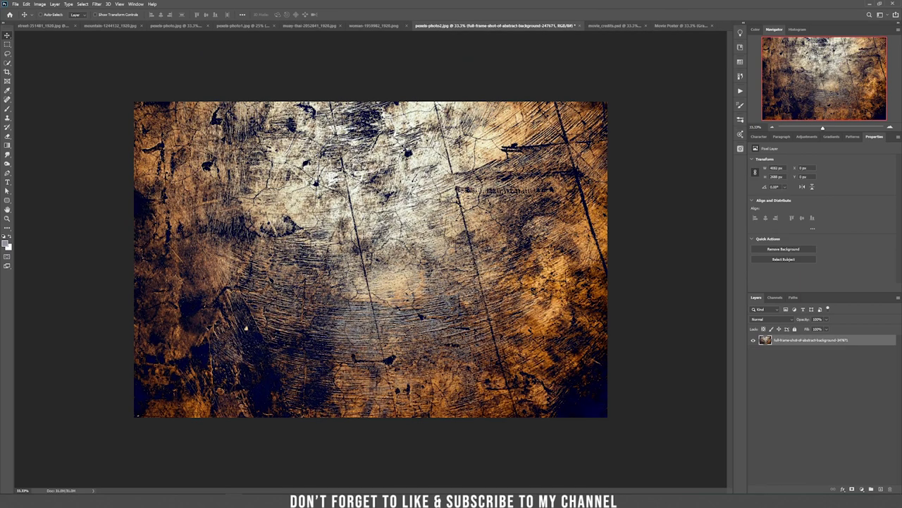
{"action": "left_click_drag", "start_coordinate": [378, 193], "coordinate": [392, 209]}
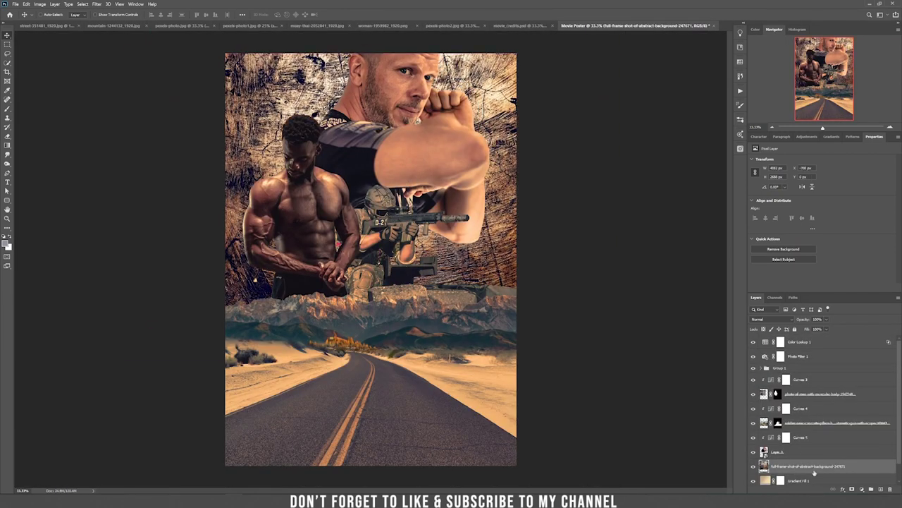
{"action": "scroll", "coordinate": [822, 453], "scroll_direction": "down", "scroll_amount": 1}
{"action": "left_click", "coordinate": [782, 319]}
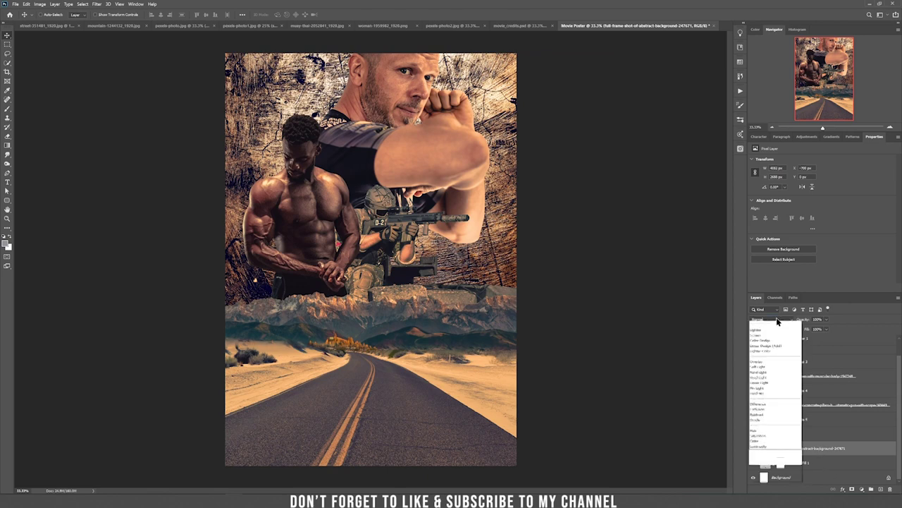
{"action": "left_click", "coordinate": [764, 403]}
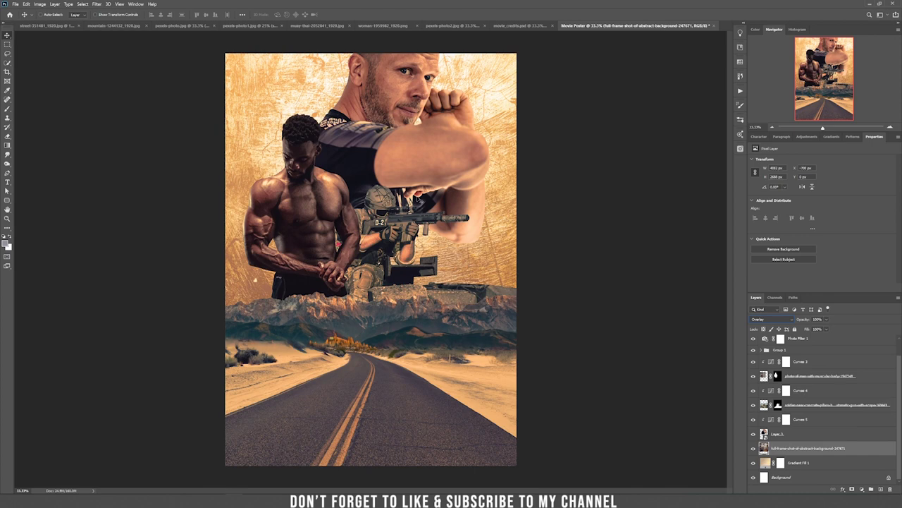
Step: Group the man, soldier and fighter layers together with their Curves adjustments
{"action": "key", "text": "ctrl"}
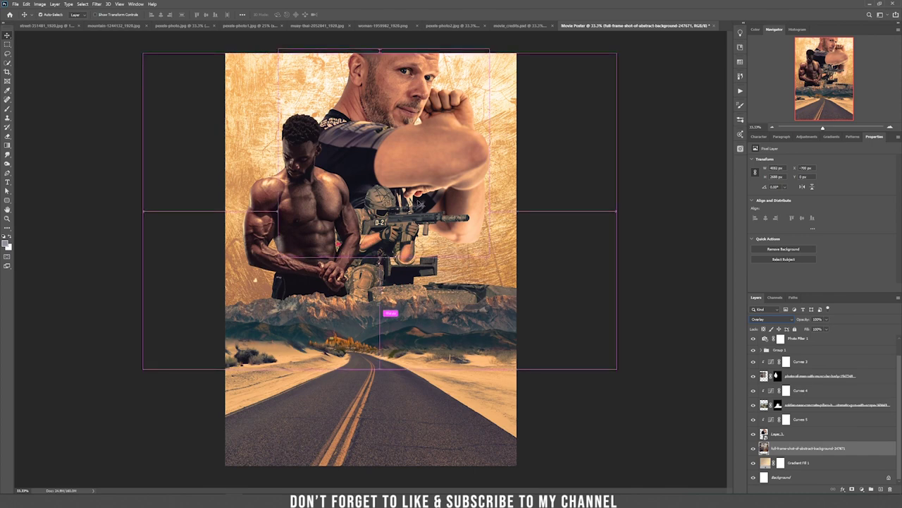
{"action": "key", "text": "ctrl+plus"}
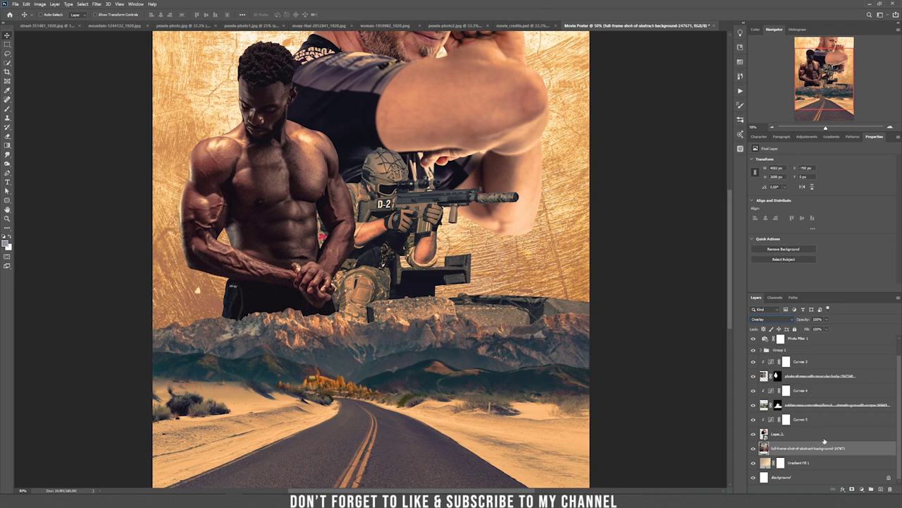
{"action": "left_click", "coordinate": [824, 437]}
{"action": "scroll", "coordinate": [821, 426], "scroll_direction": "up", "scroll_amount": 1}
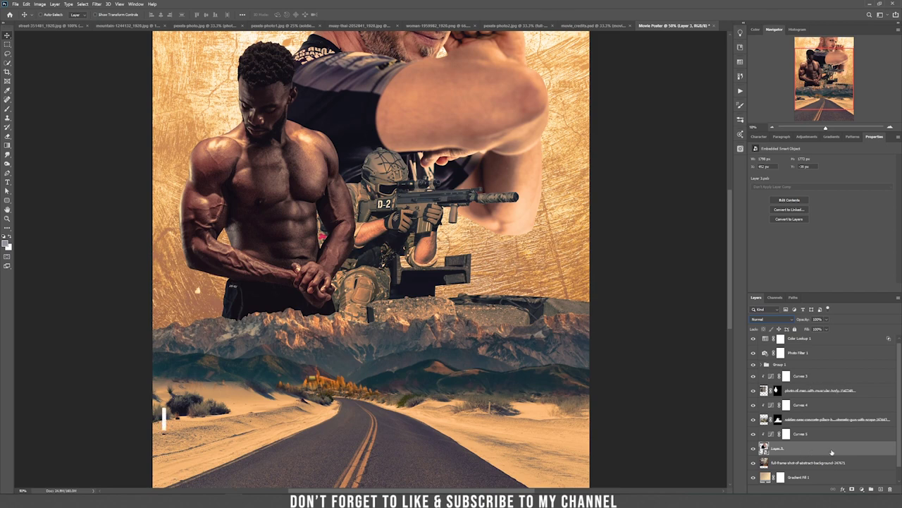
{"action": "left_click", "coordinate": [824, 378], "text": "shift"}
{"action": "left_click_drag", "start_coordinate": [421, 258], "coordinate": [447, 299]}
{"action": "key", "text": "ctrl+z"}
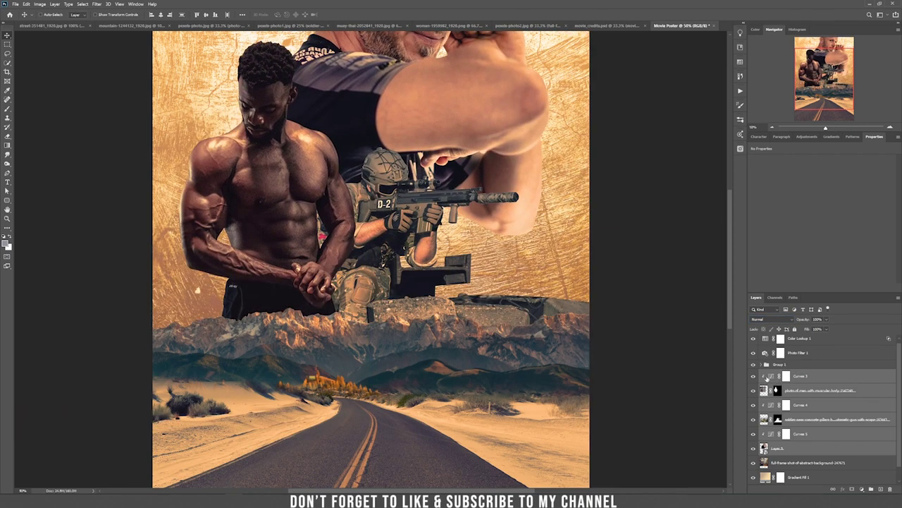
{"action": "left_click", "coordinate": [872, 490]}
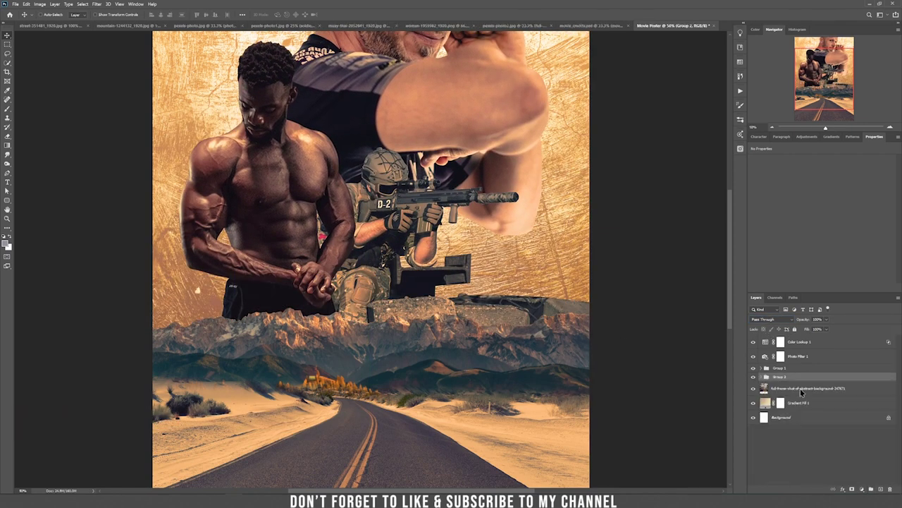
Step: Rename the road and mountain group as backgrounds and the group of characters as actors
{"action": "double_click", "coordinate": [780, 367]}
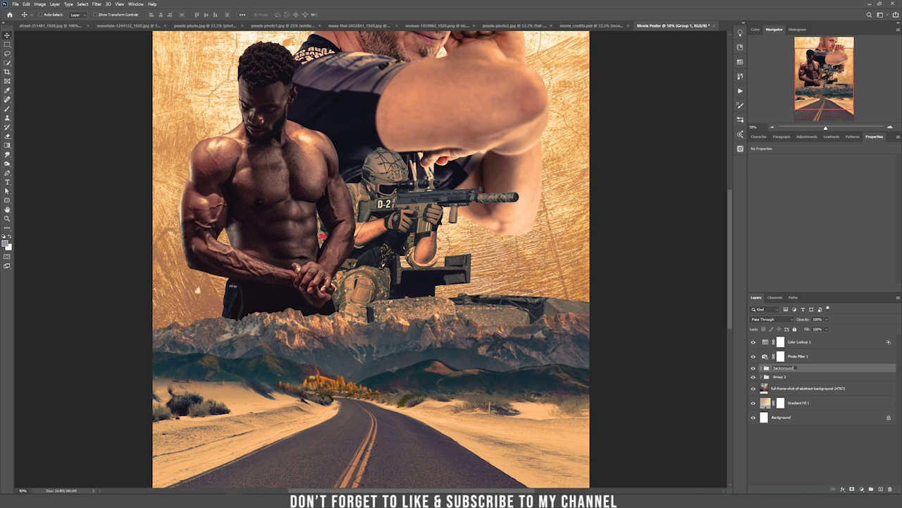
{"action": "key", "text": "Return"}
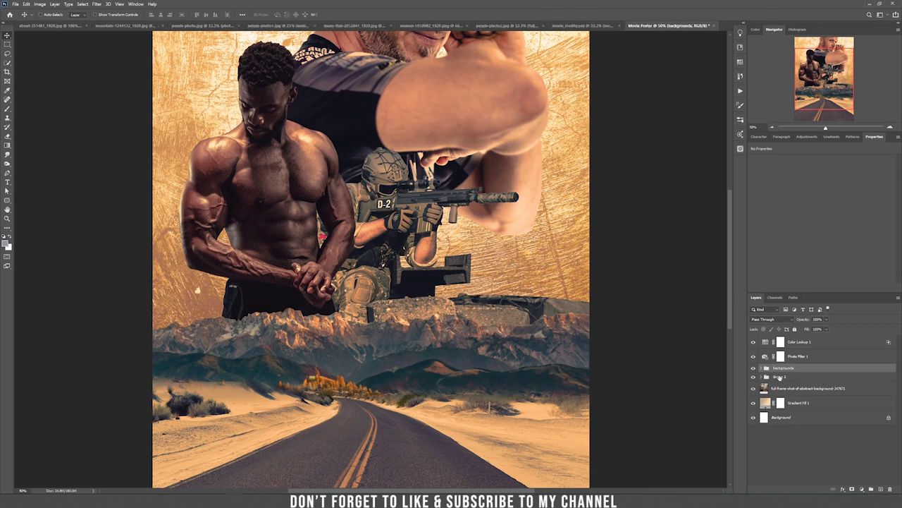
{"action": "double_click", "coordinate": [780, 377]}
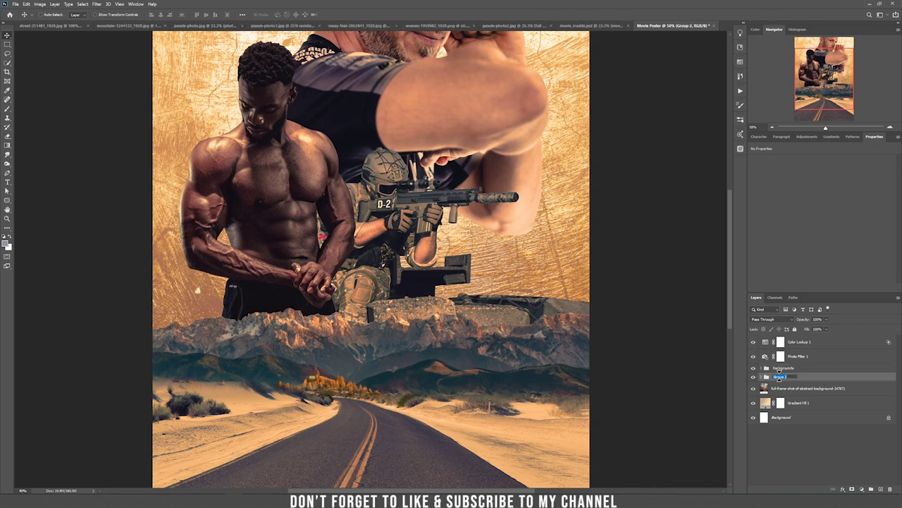
{"action": "type", "text": "actors"}
{"action": "key", "text": "Return"}
{"action": "left_click", "coordinate": [753, 377]}
{"action": "left_click", "coordinate": [753, 377]}
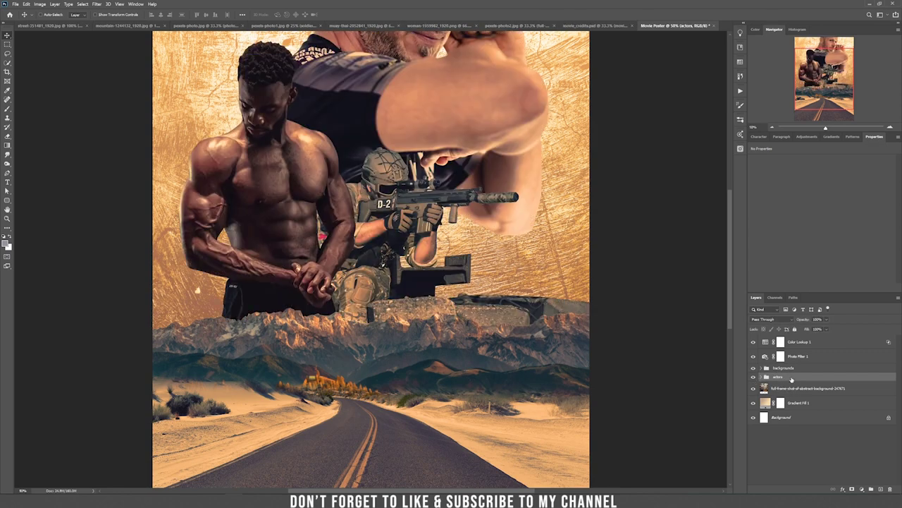
Step: Add an empty layer above the actors group and choose the textured 300 px General Brushes preset for painting
{"action": "left_click", "coordinate": [881, 490]}
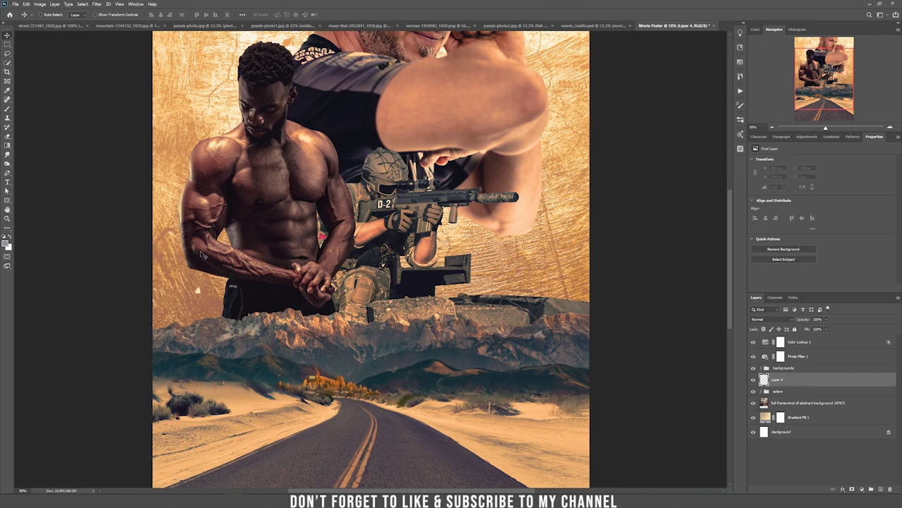
{"action": "key", "text": "b"}
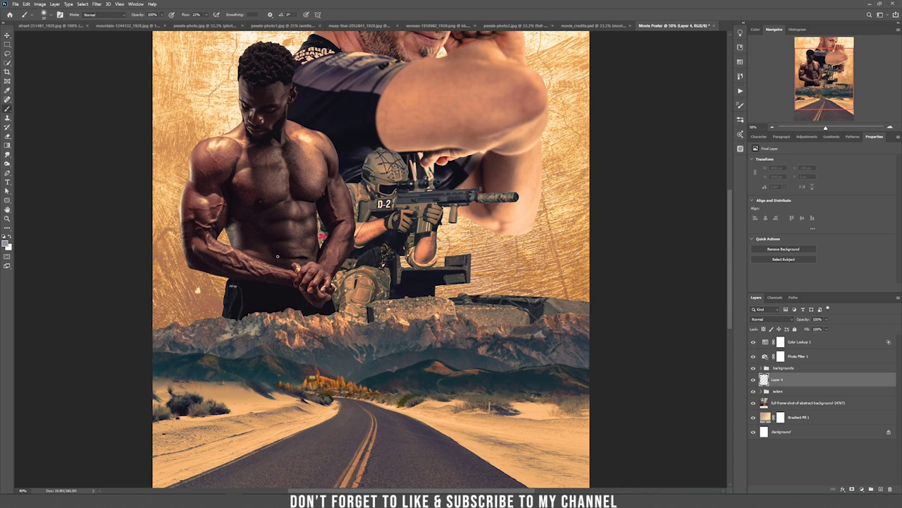
{"action": "right_click", "coordinate": [299, 163]}
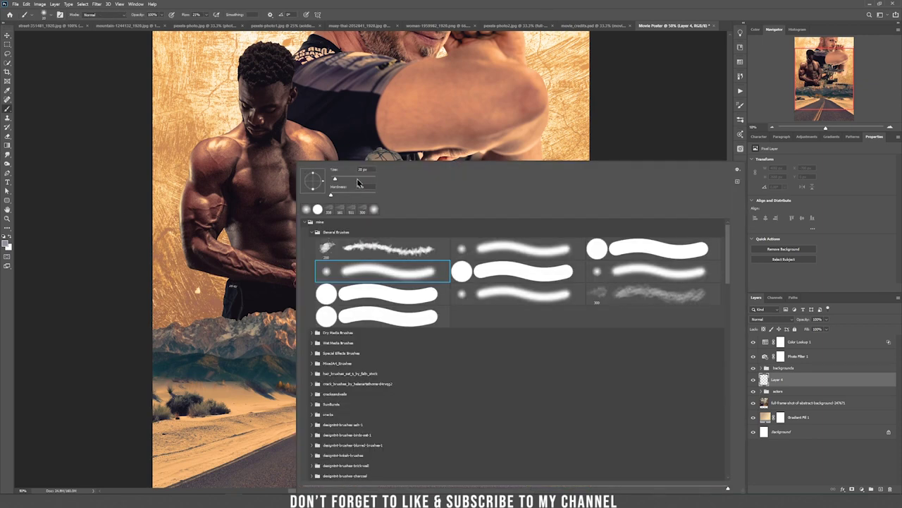
{"action": "left_click", "coordinate": [625, 295]}
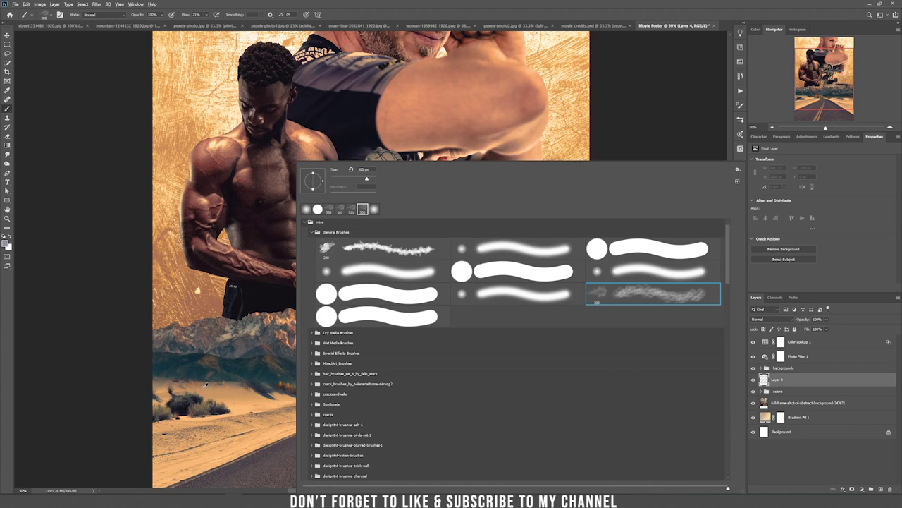
Step: Sample the light sand colour and paint fog across the base of the characters, just above the mountain ridge
{"action": "left_click", "coordinate": [212, 386], "text": "alt"}
{"action": "left_click", "coordinate": [541, 404], "text": "alt"}
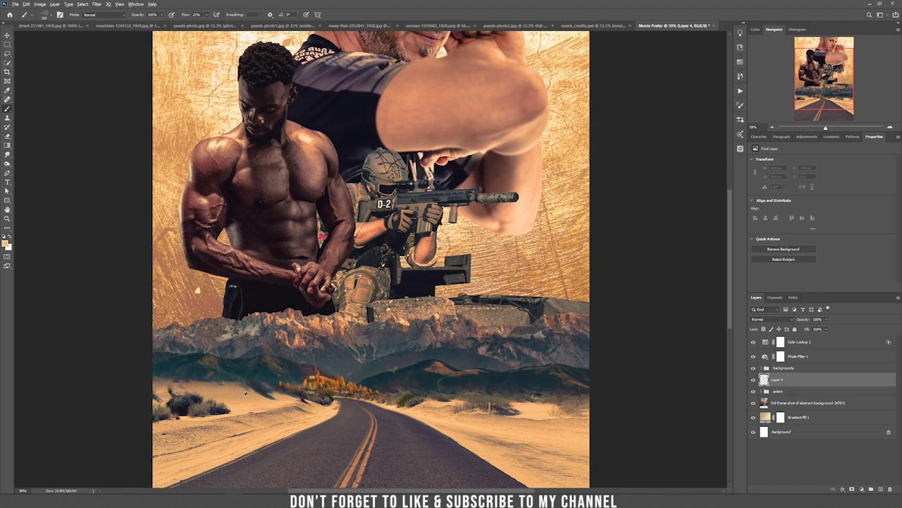
{"action": "mouse_move", "coordinate": [159, 310]}
{"action": "left_mouse_down"}
{"action": "mouse_move", "coordinate": [311, 300]}
{"action": "mouse_move", "coordinate": [588, 306]}
{"action": "mouse_move", "coordinate": [230, 303]}
{"action": "mouse_move", "coordinate": [272, 314]}
{"action": "mouse_move", "coordinate": [317, 305]}
{"action": "mouse_move", "coordinate": [569, 307]}
{"action": "mouse_move", "coordinate": [233, 303]}
{"action": "mouse_move", "coordinate": [423, 285]}
{"action": "mouse_move", "coordinate": [240, 304]}
{"action": "mouse_move", "coordinate": [416, 262]}
{"action": "mouse_move", "coordinate": [518, 279]}
{"action": "left_mouse_up"}
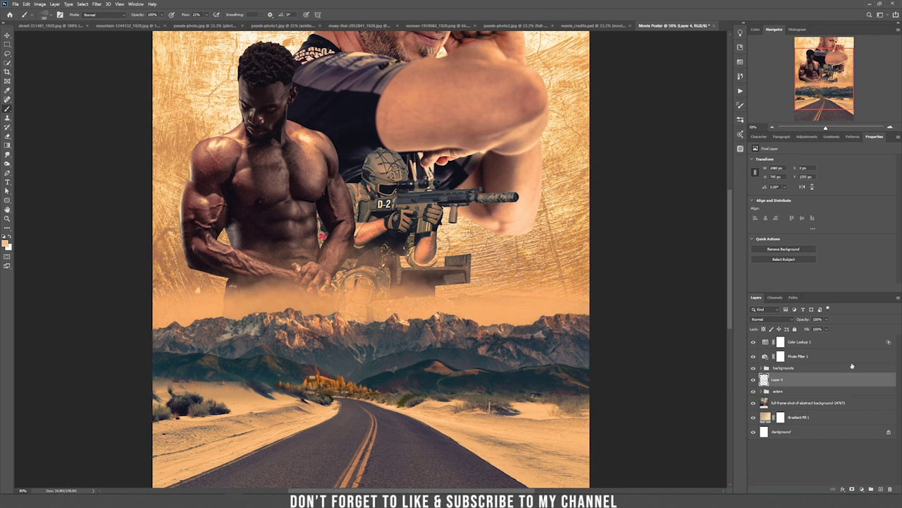
Step: Add a layer named fog2 above the Color Lookup adjustment and rename the painted fog layer as fog1
{"action": "left_click", "coordinate": [832, 343]}
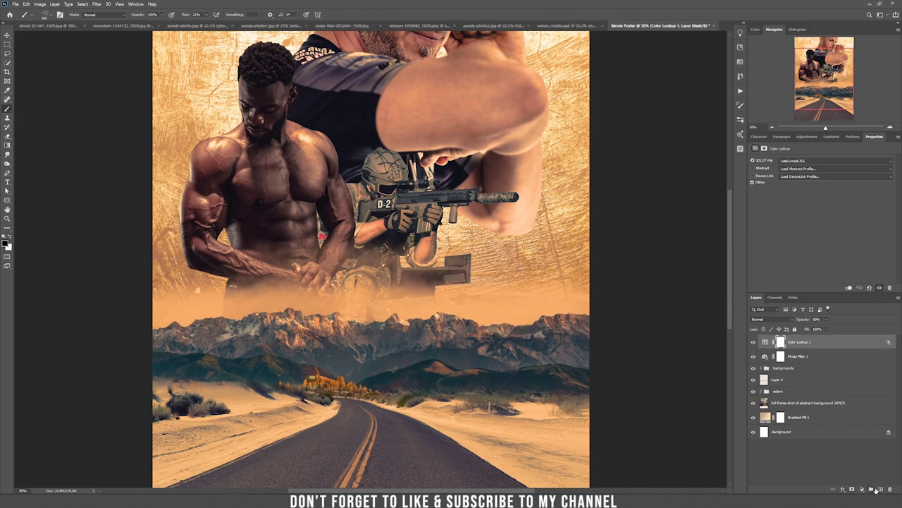
{"action": "left_click", "coordinate": [879, 489]}
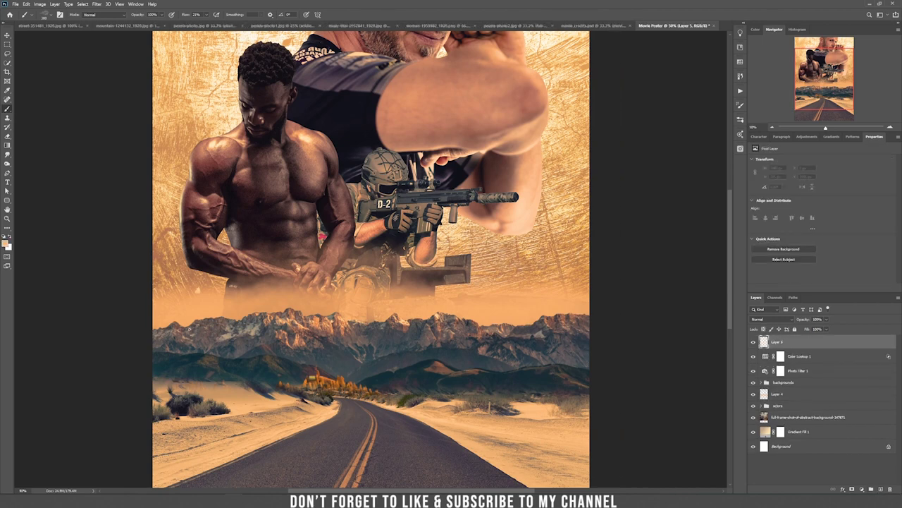
{"action": "double_click", "coordinate": [778, 343]}
{"action": "key", "text": "BackSpace"}
{"action": "type", "text": "fog2g2"}
{"action": "key", "text": "Return"}
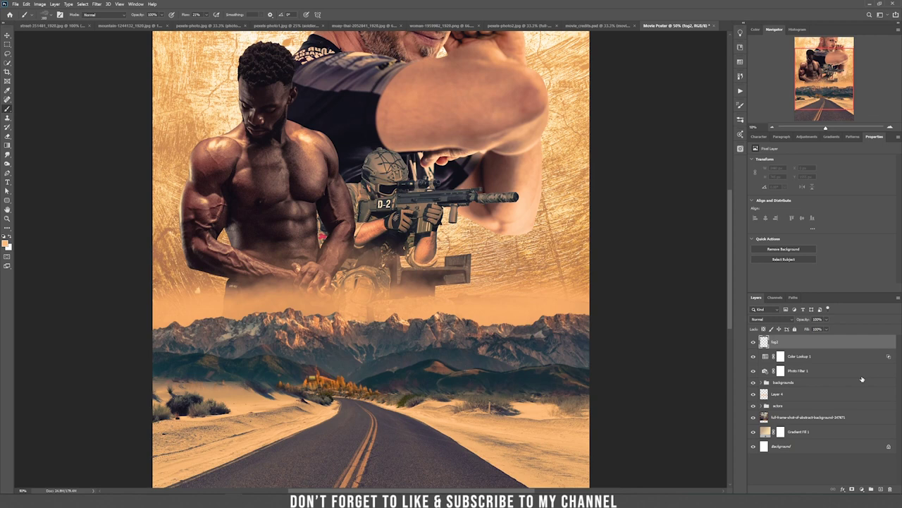
{"action": "double_click", "coordinate": [778, 393]}
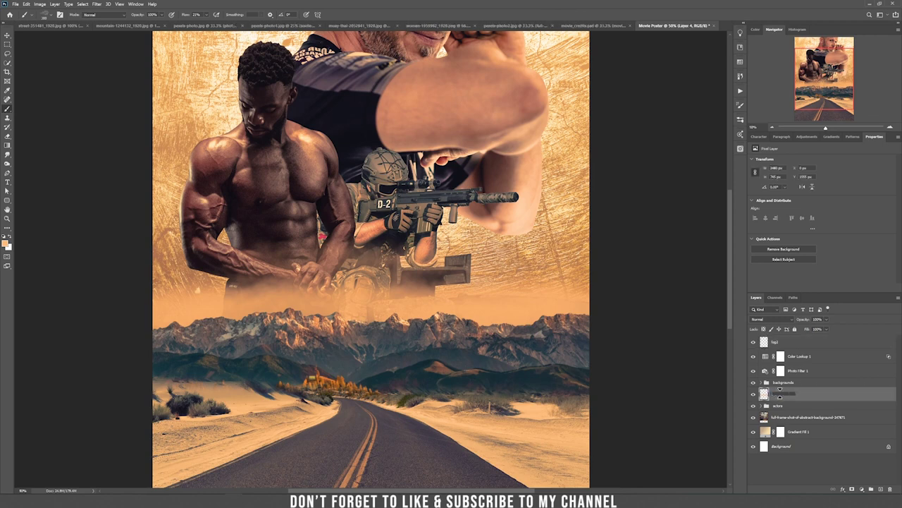
{"action": "type", "text": "fog1"}
{"action": "key", "text": "Return"}
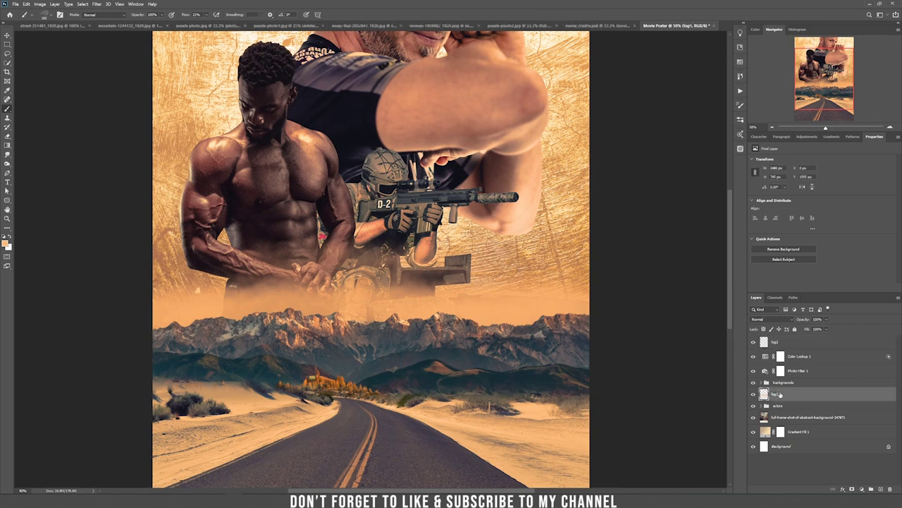
Step: On the fog2 layer, brush haze over the mountains and a fainter haze over the hills using reduced flow and opacity
{"action": "left_click", "coordinate": [802, 343]}
{"action": "mouse_move", "coordinate": [162, 330]}
{"action": "left_mouse_down"}
{"action": "mouse_move", "coordinate": [587, 325]}
{"action": "mouse_move", "coordinate": [168, 350]}
{"action": "mouse_move", "coordinate": [572, 328]}
{"action": "mouse_move", "coordinate": [586, 335]}
{"action": "left_mouse_up"}
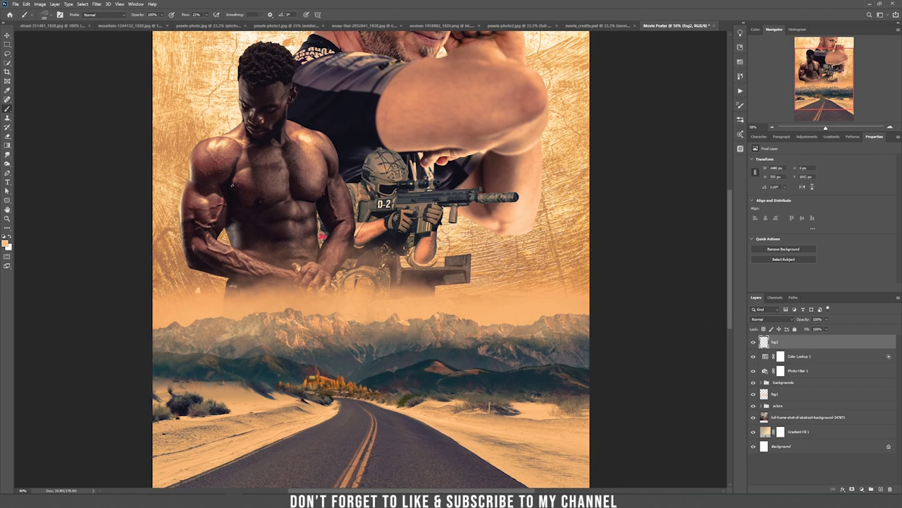
{"action": "left_click", "coordinate": [207, 15]}
{"action": "left_click_drag", "start_coordinate": [208, 23], "coordinate": [147, 24]}
{"action": "left_click", "coordinate": [161, 14]}
{"action": "left_click", "coordinate": [269, 378]}
{"action": "left_click_drag", "start_coordinate": [224, 360], "coordinate": [274, 381]}
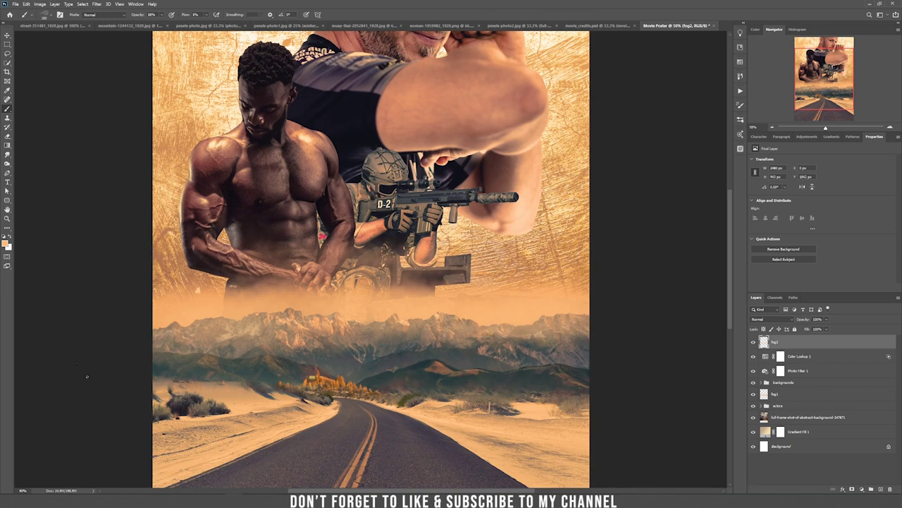
{"action": "key", "text": "ctrl+minus"}
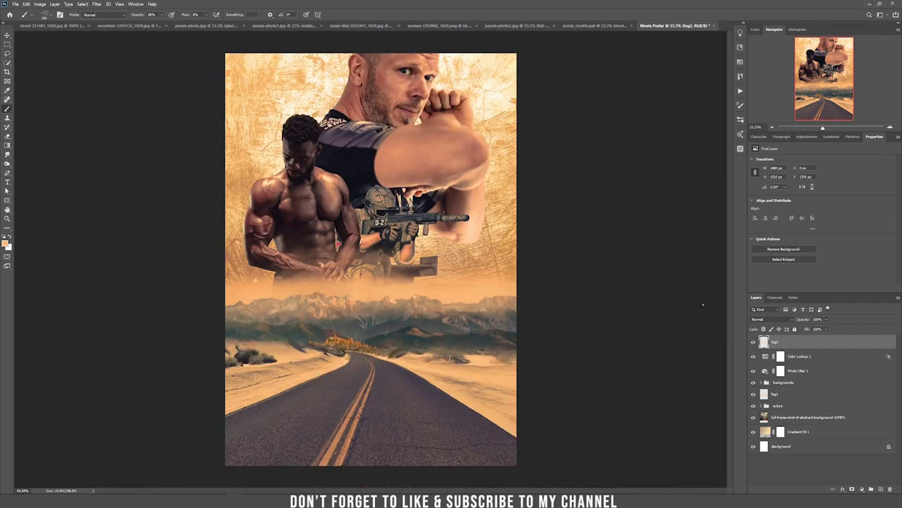
Step: Bring the cut-out woman with two swords into the movie poster, placing her over the road above the fog2 layer
{"action": "key", "text": "v"}
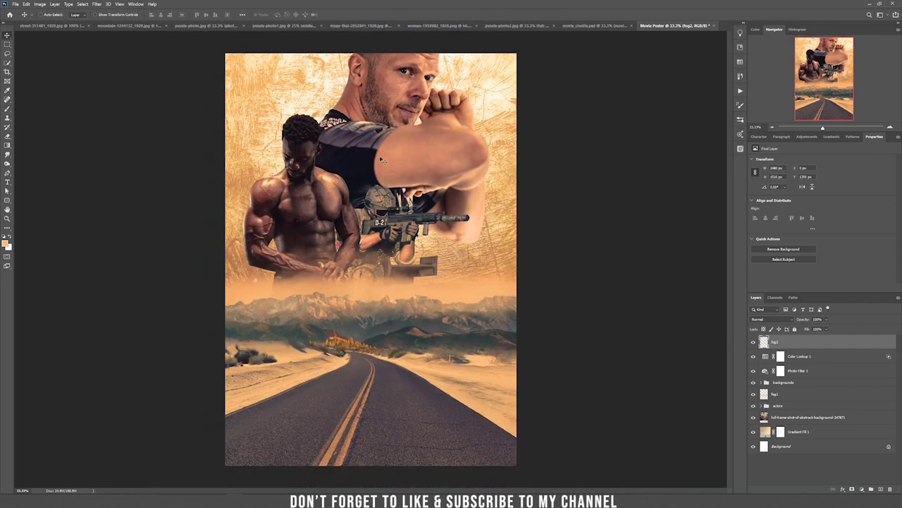
{"action": "left_click", "coordinate": [427, 26]}
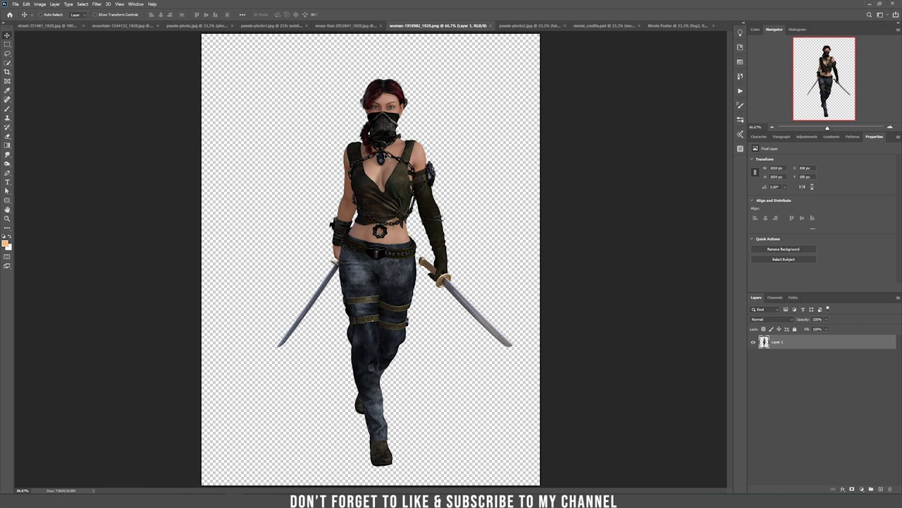
{"action": "left_click_drag", "start_coordinate": [390, 156], "coordinate": [665, 27]}
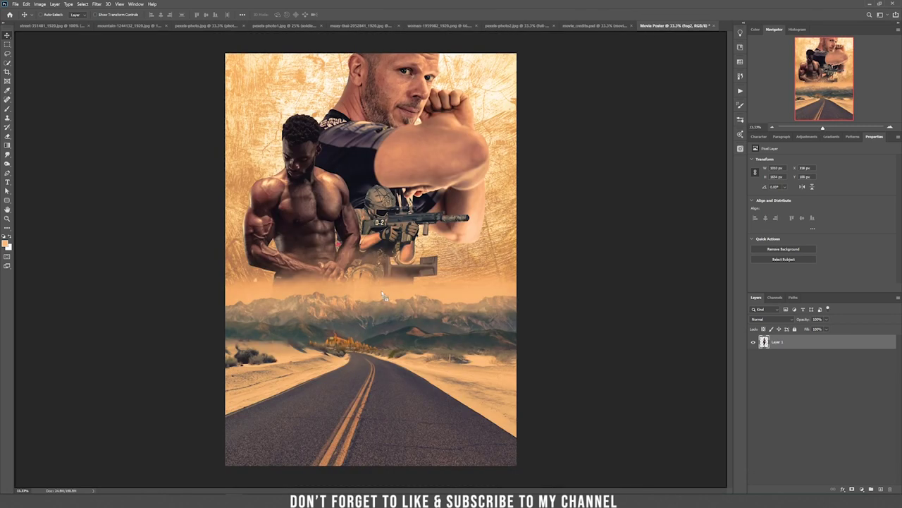
{"action": "left_click_drag", "start_coordinate": [374, 301], "coordinate": [403, 268]}
Step: Try scaling the unconverted woman layer down to a small figure on the road, and undo the transformation
{"action": "key", "text": "ctrl+t"}
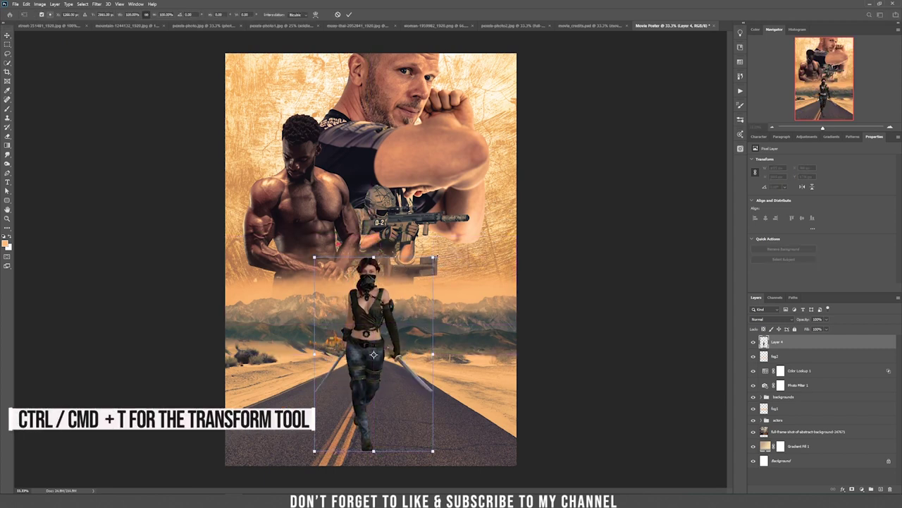
{"action": "left_click_drag", "start_coordinate": [433, 258], "coordinate": [411, 312]}
{"action": "mouse_move", "coordinate": [372, 338]}
{"action": "left_mouse_down"}
{"action": "mouse_move", "coordinate": [378, 352]}
{"action": "mouse_move", "coordinate": [381, 328]}
{"action": "left_mouse_up"}
{"action": "key", "text": "Return"}
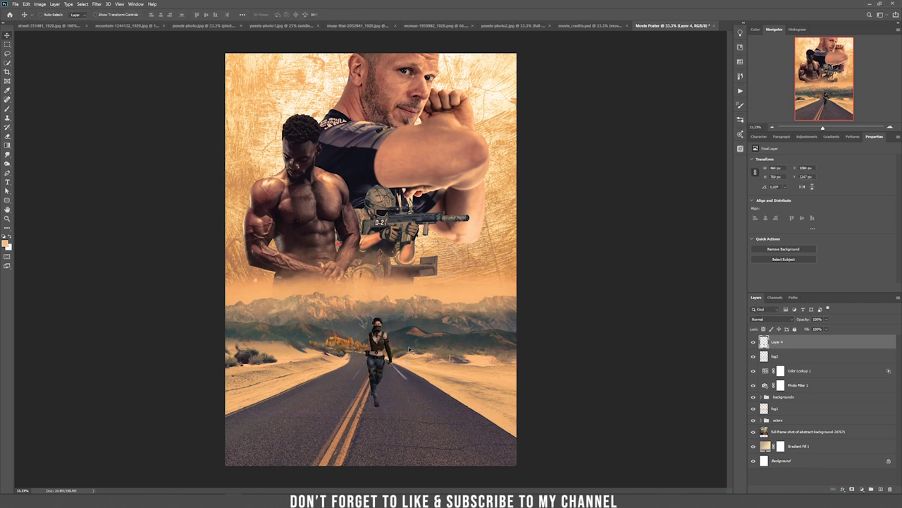
{"action": "key", "text": "ctrl+plus"}
{"action": "key", "text": "ctrl+plus"}
{"action": "left_click_drag", "start_coordinate": [412, 343], "coordinate": [408, 171]}
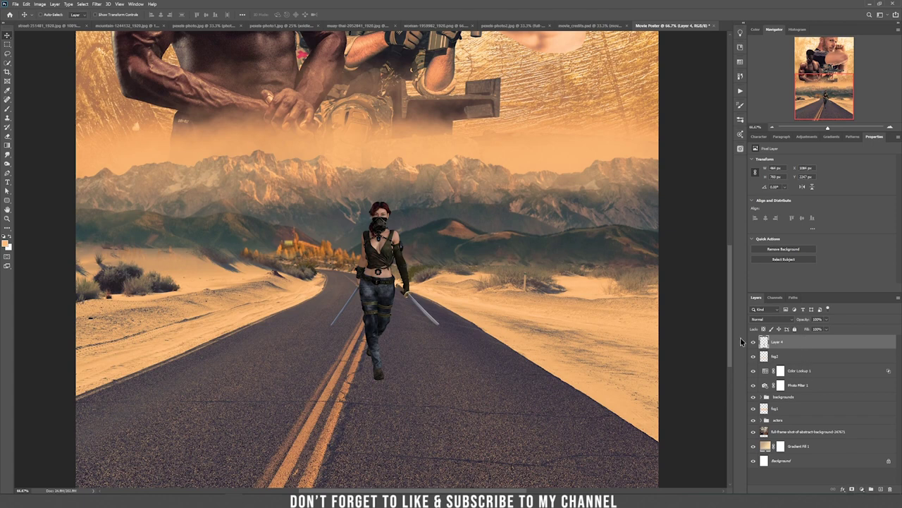
{"action": "key", "text": "ctrl+z"}
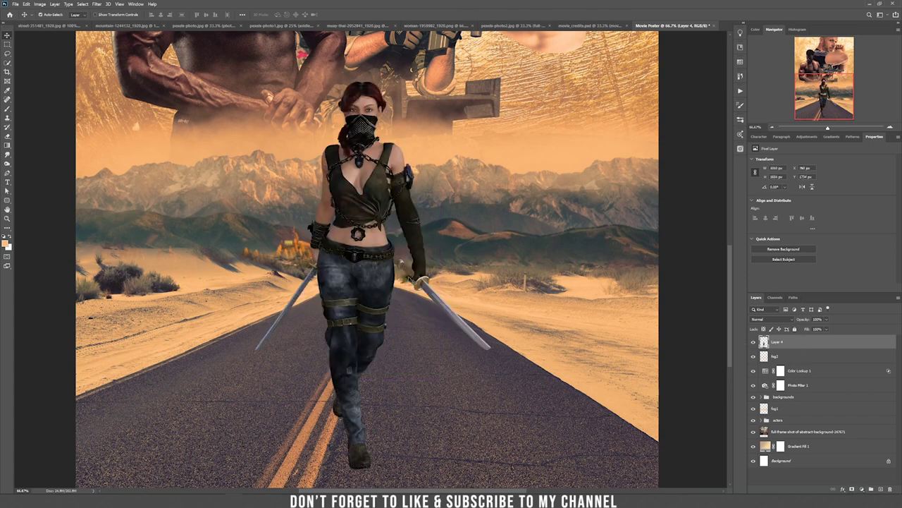
Step: Convert the woman layer to a smart object, scale her down proportionally and position her walking along the middle of the road
{"action": "right_click", "coordinate": [803, 343]}
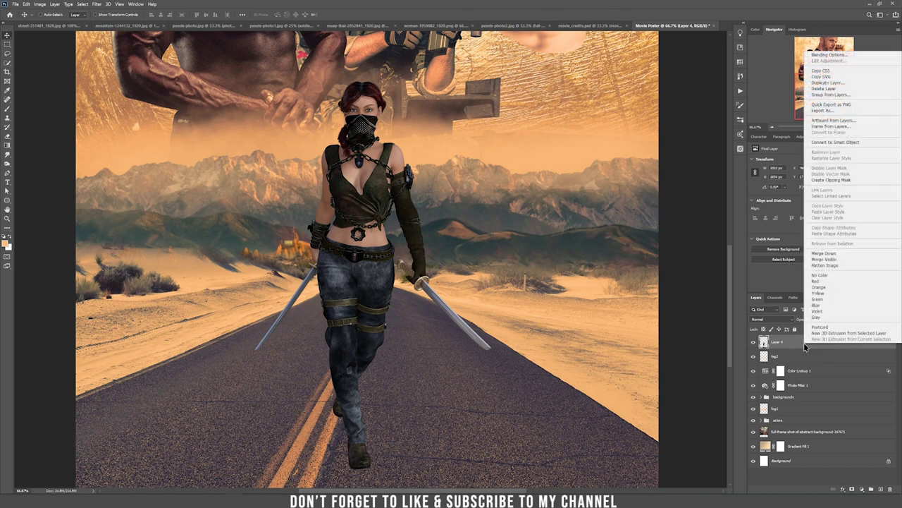
{"action": "left_click", "coordinate": [860, 143]}
{"action": "key", "text": "ctrl+t"}
{"action": "left_click_drag", "start_coordinate": [258, 84], "coordinate": [366, 225]}
{"action": "key", "text": "ctrl+minus"}
{"action": "key", "text": "ctrl+minus"}
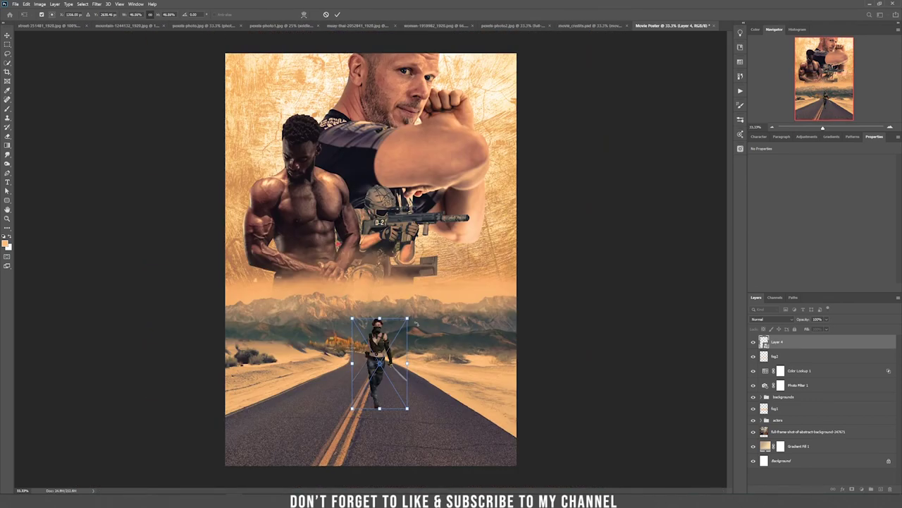
{"action": "left_click_drag", "start_coordinate": [410, 318], "coordinate": [394, 337]}
{"action": "left_click_drag", "start_coordinate": [405, 396], "coordinate": [411, 405]}
{"action": "key", "text": "Return"}
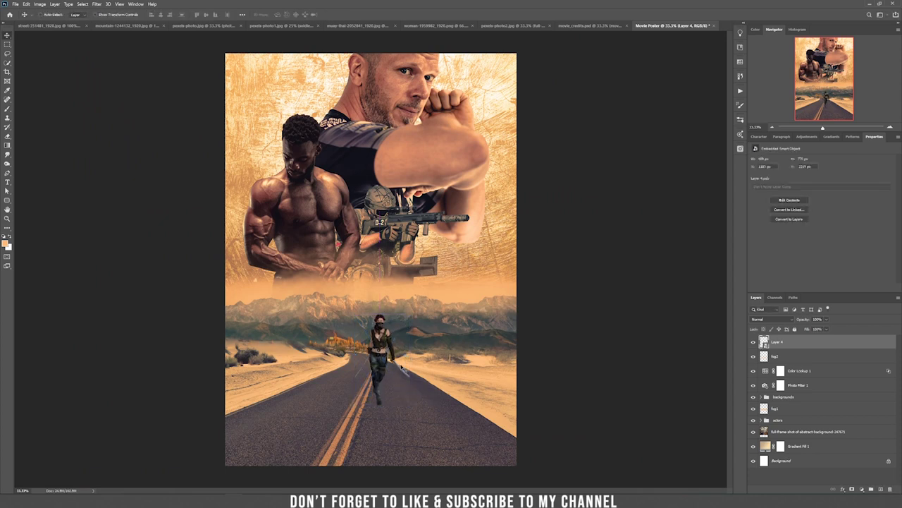
{"action": "left_click_drag", "start_coordinate": [400, 366], "coordinate": [392, 365]}
Step: Add a Curves adjustment layer directly above the woman's layer
{"action": "key", "text": "ctrl+plus"}
{"action": "key", "text": "ctrl+plus"}
{"action": "left_click_drag", "start_coordinate": [387, 294], "coordinate": [386, 176]}
{"action": "scroll", "coordinate": [385, 175], "scroll_direction": "down", "scroll_amount": 2}
{"action": "left_click", "coordinate": [864, 488]}
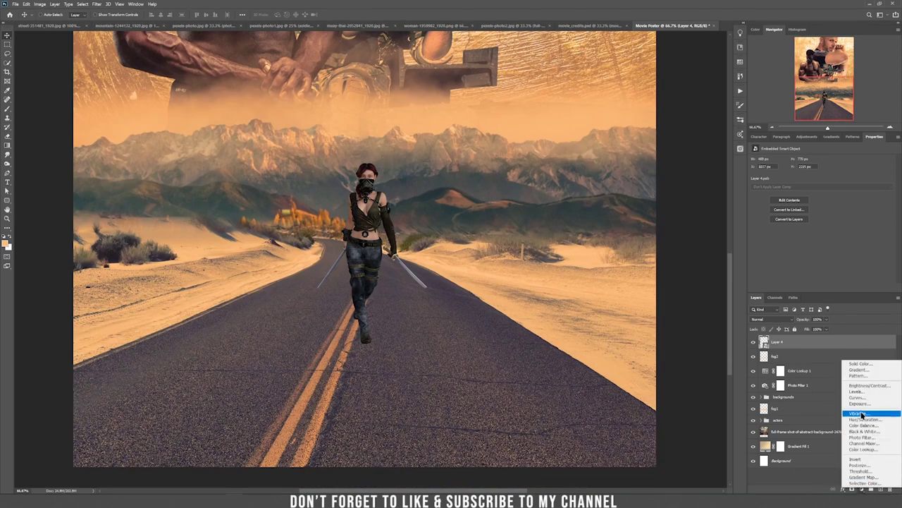
{"action": "left_click", "coordinate": [868, 400]}
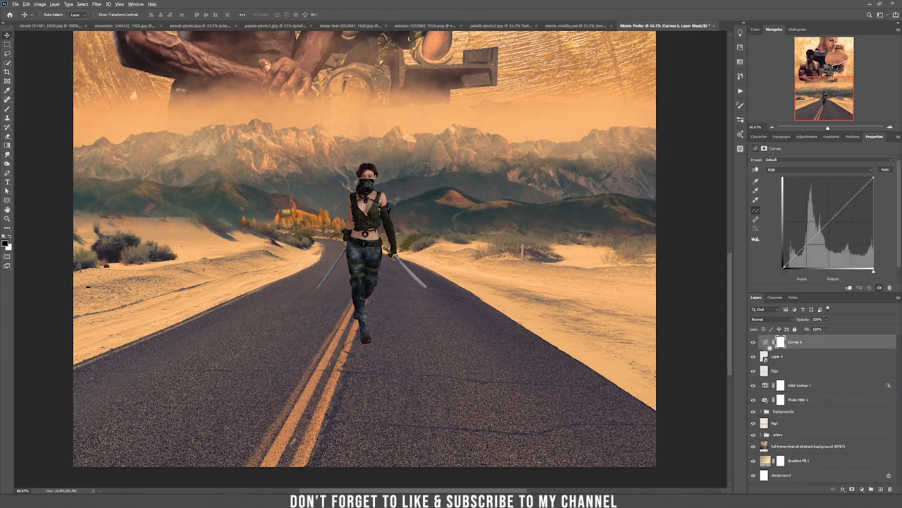
Step: Clip the Curves adjustment to the woman's layer and set its black point from the dark mask on her face
{"action": "left_click", "coordinate": [768, 349], "text": "alt"}
{"action": "left_click", "coordinate": [771, 343]}
{"action": "left_click", "coordinate": [755, 183]}
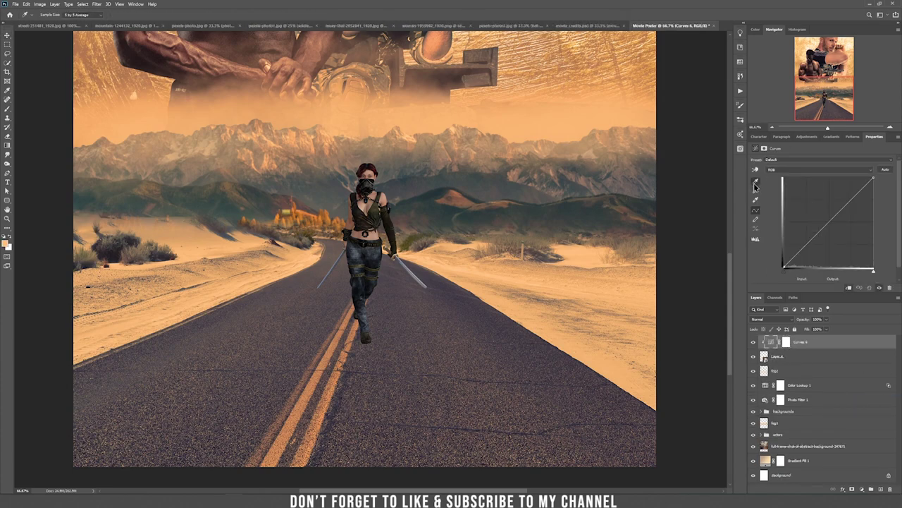
{"action": "scroll", "coordinate": [379, 248], "scroll_direction": "up", "scroll_amount": 2}
{"action": "left_click_drag", "start_coordinate": [372, 203], "coordinate": [365, 279]}
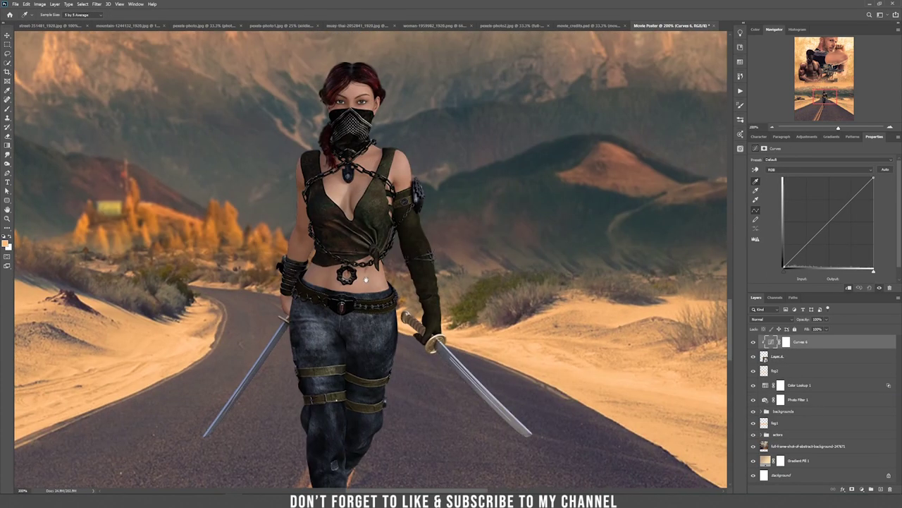
{"action": "left_click", "coordinate": [362, 108]}
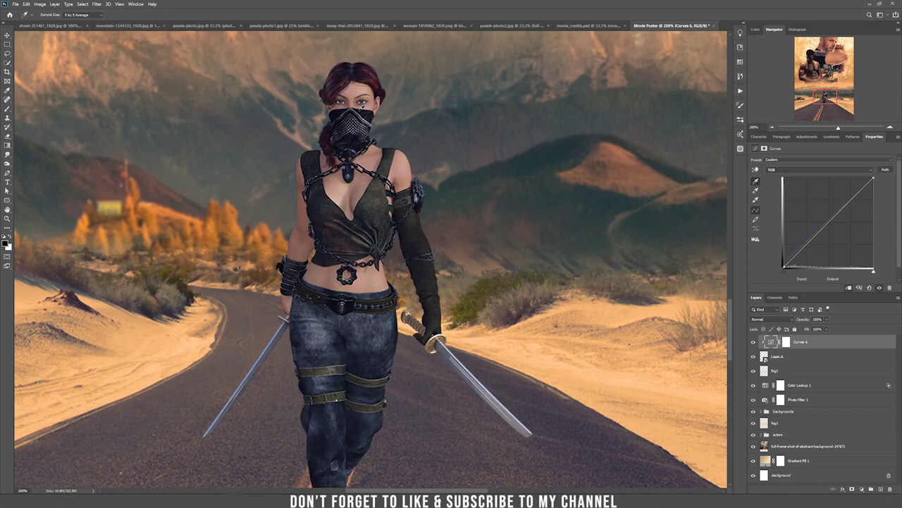
Step: Set the Curves white point from the sword near her hand, and sample a grey point on the woman
{"action": "left_click", "coordinate": [757, 201]}
{"action": "left_click", "coordinate": [454, 350]}
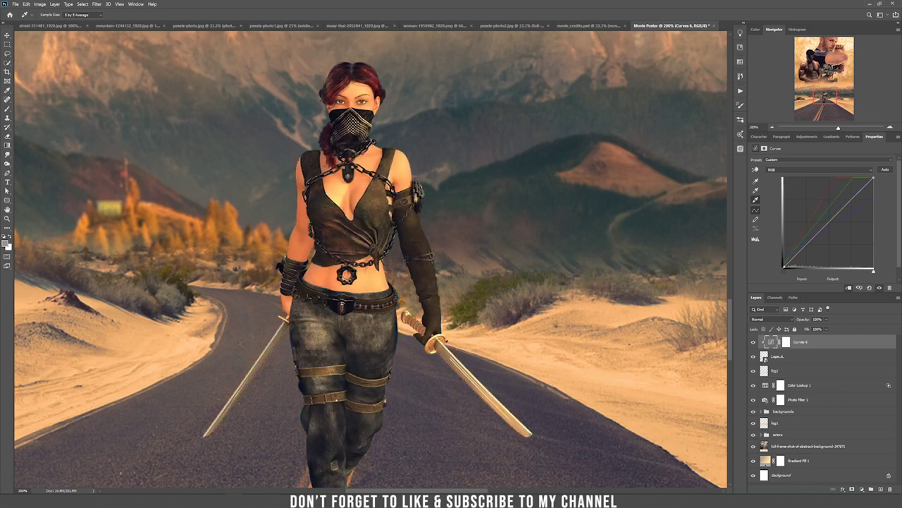
{"action": "left_click", "coordinate": [438, 336]}
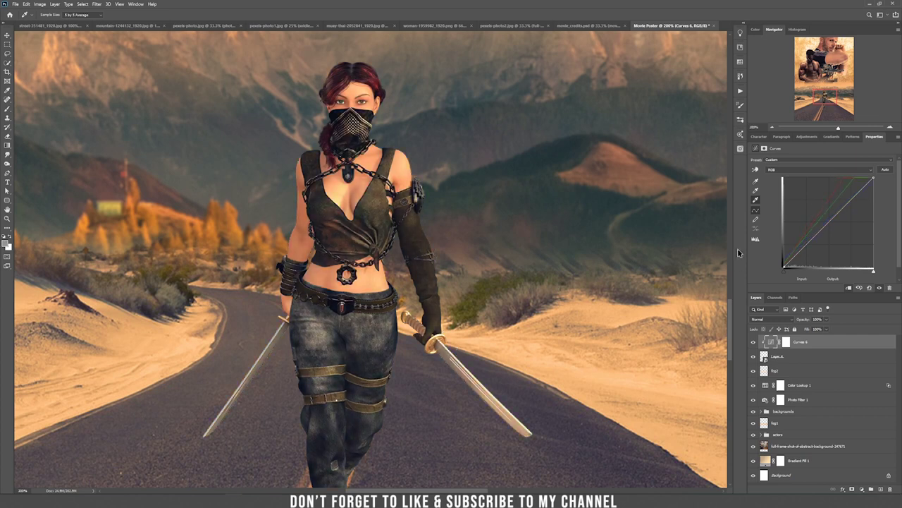
{"action": "left_click", "coordinate": [757, 190]}
{"action": "key", "text": "ctrl+0"}
{"action": "key", "text": "v"}
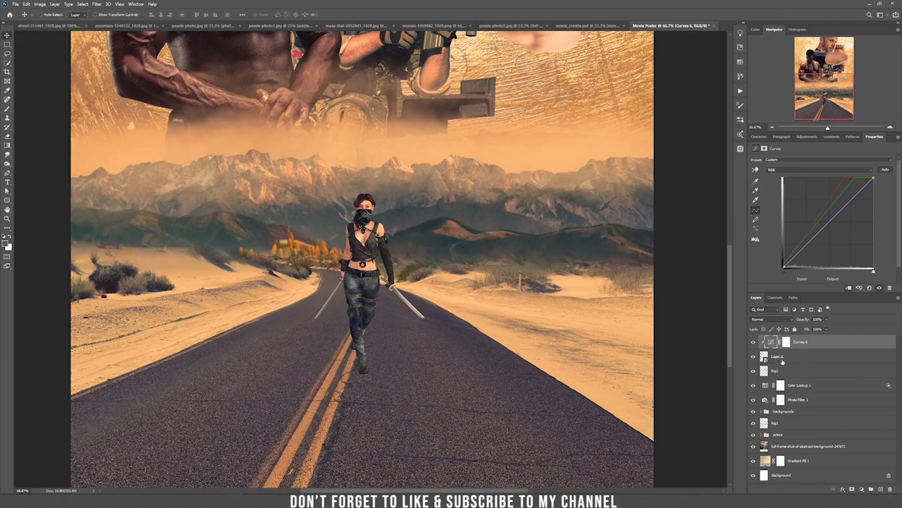
Step: Compare the woman's colours with and without the Curves adjustment
{"action": "left_click", "coordinate": [753, 342]}
{"action": "left_click", "coordinate": [753, 342]}
{"action": "left_click", "coordinate": [754, 342]}
{"action": "left_click", "coordinate": [754, 342]}
Step: Create a new layer between the woman and the fog2 layer and name it "first shadow"
{"action": "key", "text": "ctrl+plus"}
{"action": "key", "text": "ctrl+plus"}
{"action": "left_click_drag", "start_coordinate": [462, 413], "coordinate": [450, 248]}
{"action": "key", "text": "ctrl+plus"}
{"action": "key", "text": "ctrl+plus"}
{"action": "left_click_drag", "start_coordinate": [459, 288], "coordinate": [550, 153]}
{"action": "left_click_drag", "start_coordinate": [546, 294], "coordinate": [566, 272]}
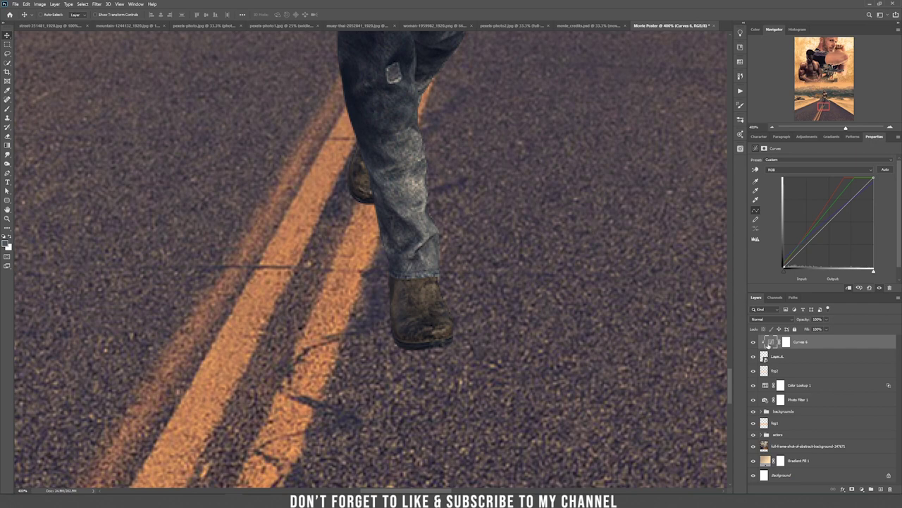
{"action": "left_click", "coordinate": [800, 359]}
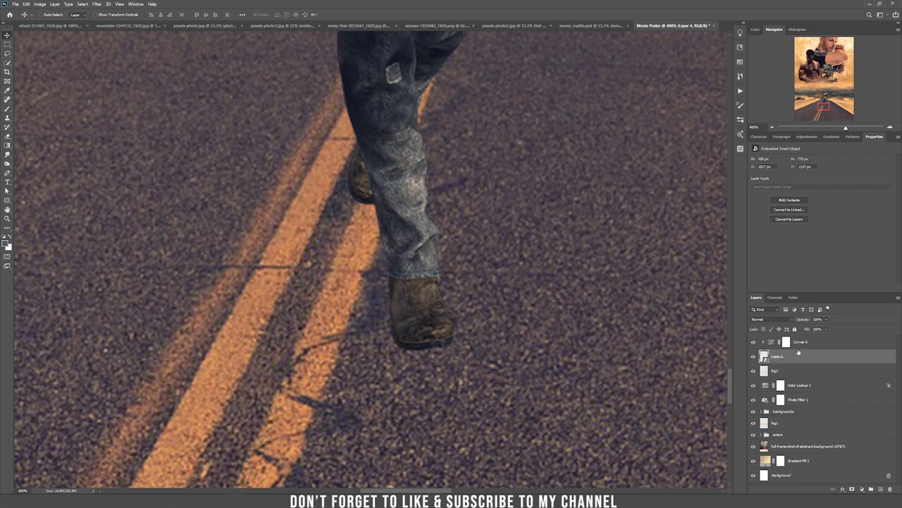
{"action": "left_click", "coordinate": [814, 371]}
{"action": "left_click", "coordinate": [879, 489]}
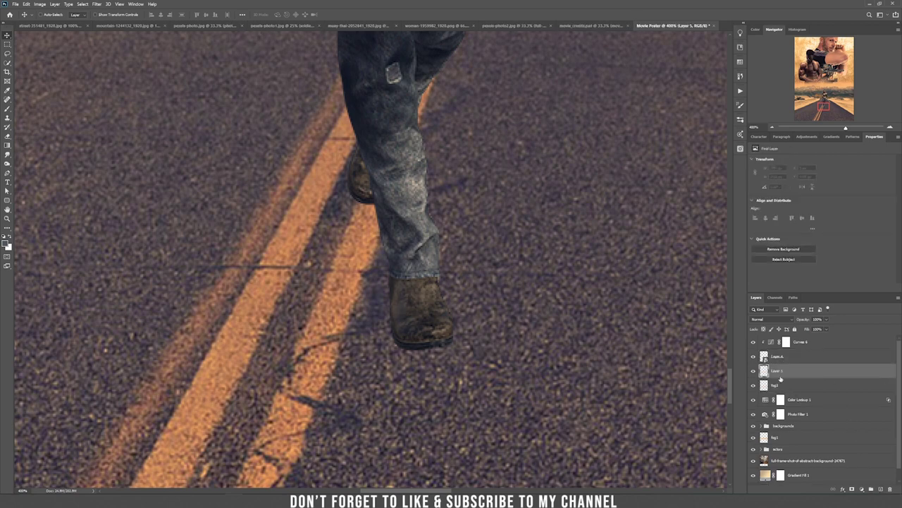
{"action": "double_click", "coordinate": [778, 370]}
{"action": "type", "text": "first shadow"}
{"action": "key", "text": "Return"}
Step: Set up a small soft round brush with 100% opacity and 18% flow for painting the shadow beside the boots
{"action": "key", "text": "b"}
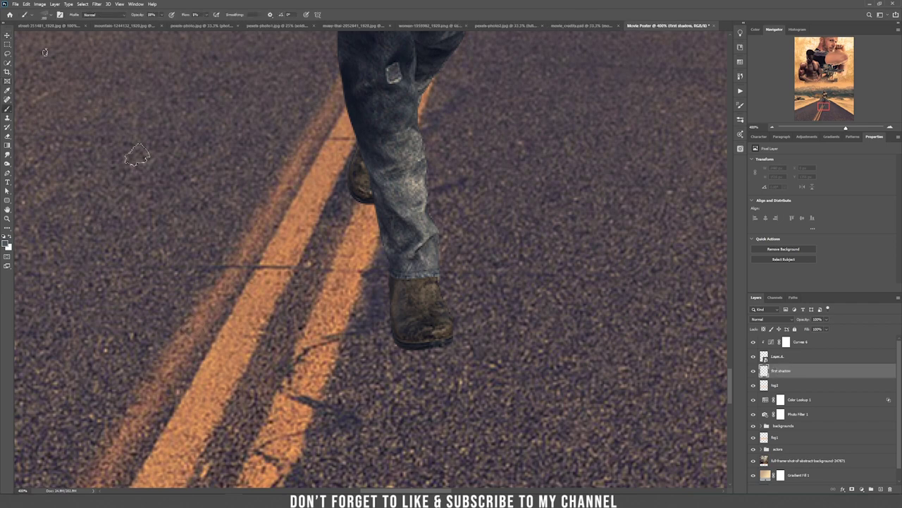
{"action": "right_click", "coordinate": [9, 109]}
{"action": "left_click", "coordinate": [36, 108]}
{"action": "right_click", "coordinate": [146, 149]}
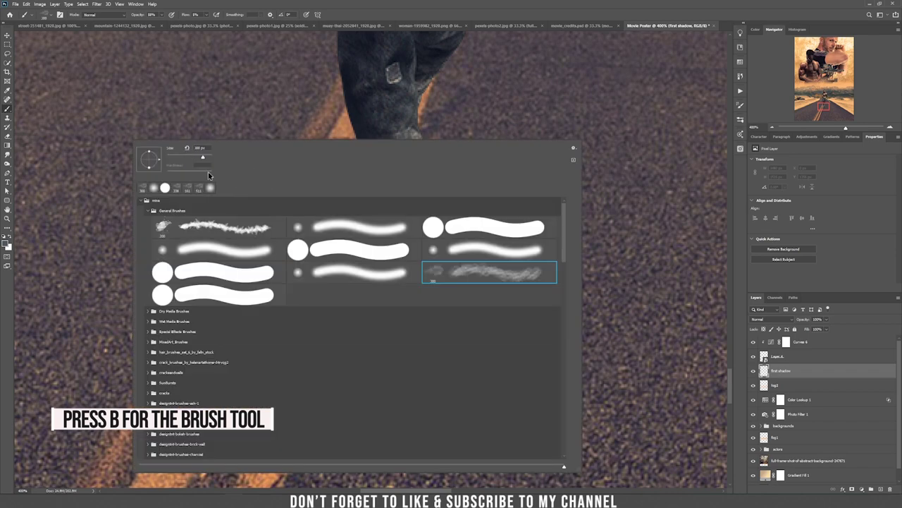
{"action": "left_click", "coordinate": [298, 228]}
{"action": "key", "text": "Return"}
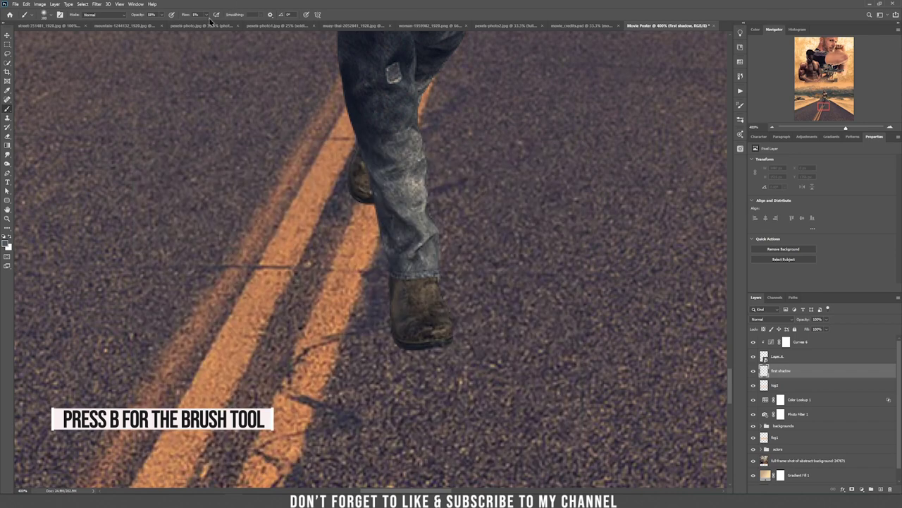
{"action": "mouse_move", "coordinate": [212, 25]}
{"action": "left_mouse_down"}
{"action": "mouse_move", "coordinate": [188, 25]}
{"action": "mouse_move", "coordinate": [198, 24]}
{"action": "left_mouse_up"}
{"action": "left_click", "coordinate": [161, 16]}
{"action": "left_click", "coordinate": [206, 15]}
{"action": "right_click", "coordinate": [356, 151]}
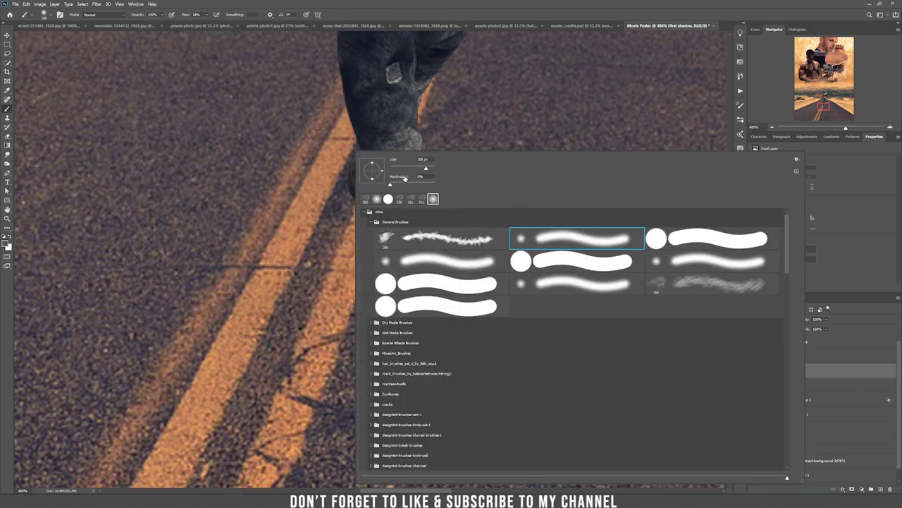
{"action": "left_click_drag", "start_coordinate": [408, 170], "coordinate": [396, 169]}
{"action": "left_click_drag", "start_coordinate": [394, 169], "coordinate": [394, 169]}
{"action": "left_click", "coordinate": [339, 184]}
{"action": "key", "text": "ctrl+z"}
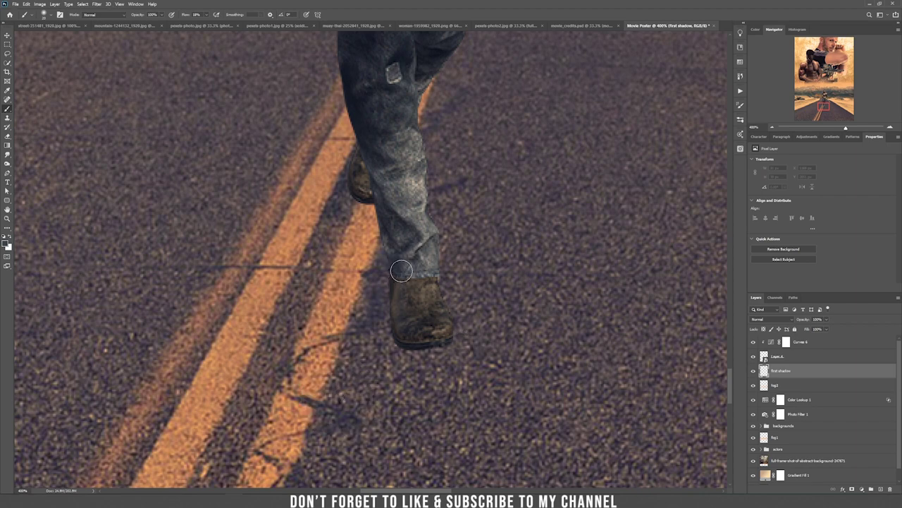
Step: Sample the dark colour of the front boot's sole for the brush and set the first shadow layer to Multiply
{"action": "left_click_drag", "start_coordinate": [401, 274], "coordinate": [391, 326]}
{"action": "left_click", "coordinate": [415, 343], "text": "alt"}
{"action": "left_click", "coordinate": [415, 345], "text": "alt"}
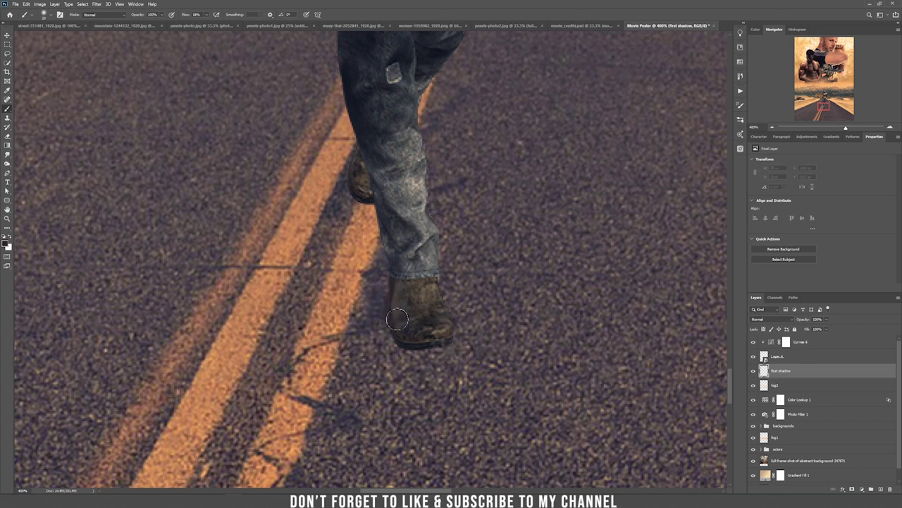
{"action": "left_click", "coordinate": [766, 318]}
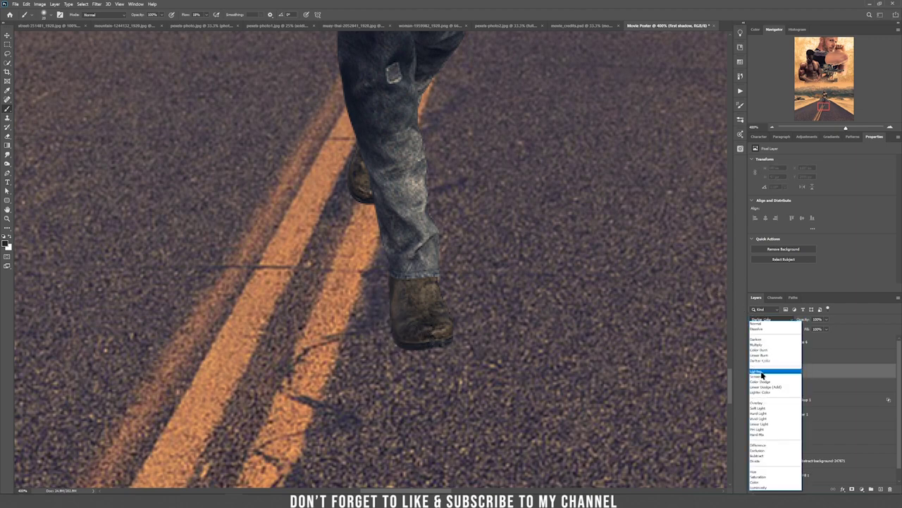
{"action": "left_click", "coordinate": [763, 345]}
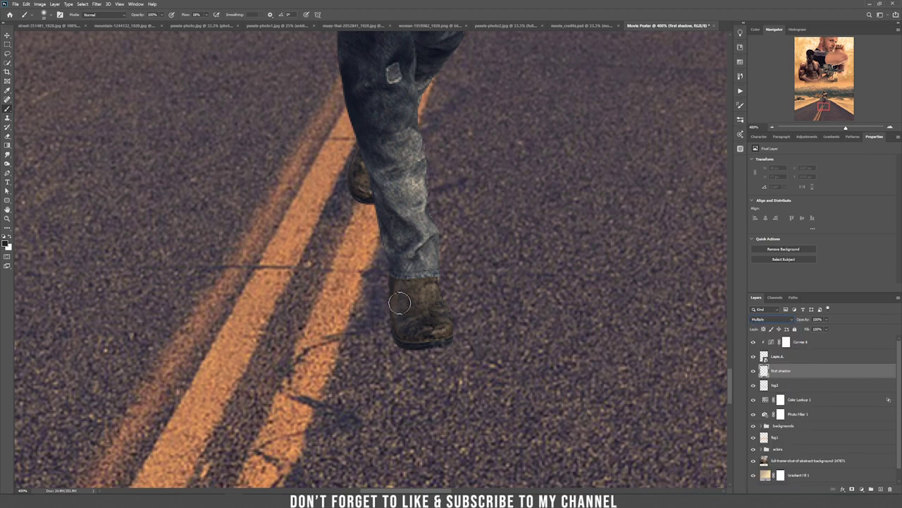
Step: Paint soft contact shadows on the road around the edges of the woman's front and rear boots
{"action": "mouse_move", "coordinate": [396, 335]}
{"action": "left_mouse_down"}
{"action": "mouse_move", "coordinate": [444, 337]}
{"action": "mouse_move", "coordinate": [402, 332]}
{"action": "mouse_move", "coordinate": [396, 302]}
{"action": "mouse_move", "coordinate": [399, 342]}
{"action": "mouse_move", "coordinate": [429, 341]}
{"action": "mouse_move", "coordinate": [417, 342]}
{"action": "mouse_move", "coordinate": [409, 324]}
{"action": "left_mouse_up"}
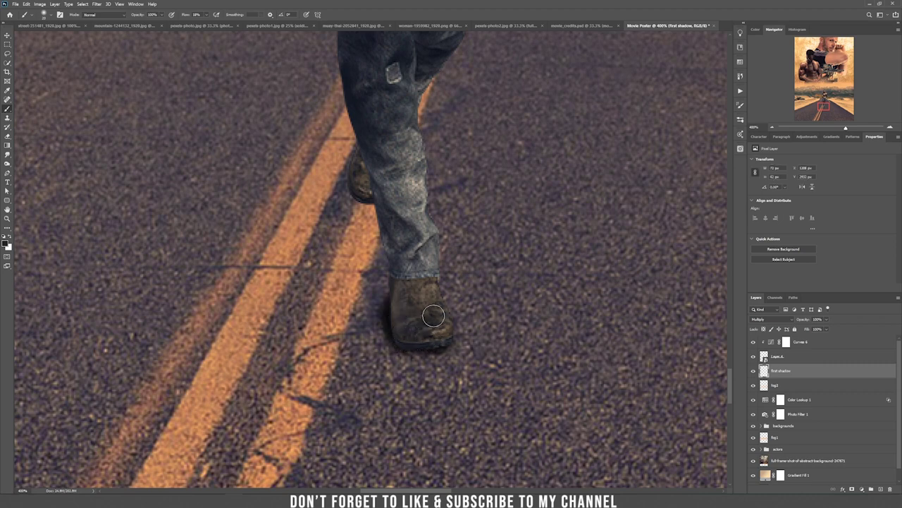
{"action": "key", "text": "ctrl+z"}
{"action": "mouse_move", "coordinate": [398, 315]}
{"action": "left_mouse_down"}
{"action": "mouse_move", "coordinate": [411, 337]}
{"action": "mouse_move", "coordinate": [409, 329]}
{"action": "mouse_move", "coordinate": [400, 332]}
{"action": "mouse_move", "coordinate": [405, 343]}
{"action": "mouse_move", "coordinate": [442, 339]}
{"action": "mouse_move", "coordinate": [413, 341]}
{"action": "mouse_move", "coordinate": [397, 306]}
{"action": "mouse_move", "coordinate": [397, 340]}
{"action": "left_mouse_up"}
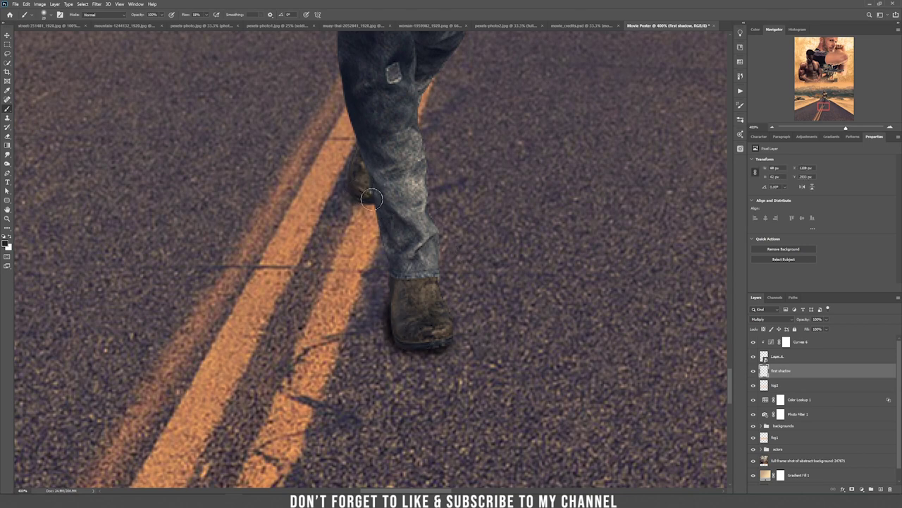
{"action": "mouse_move", "coordinate": [356, 175]}
{"action": "left_mouse_down"}
{"action": "mouse_move", "coordinate": [356, 185]}
{"action": "mouse_move", "coordinate": [358, 176]}
{"action": "left_mouse_up"}
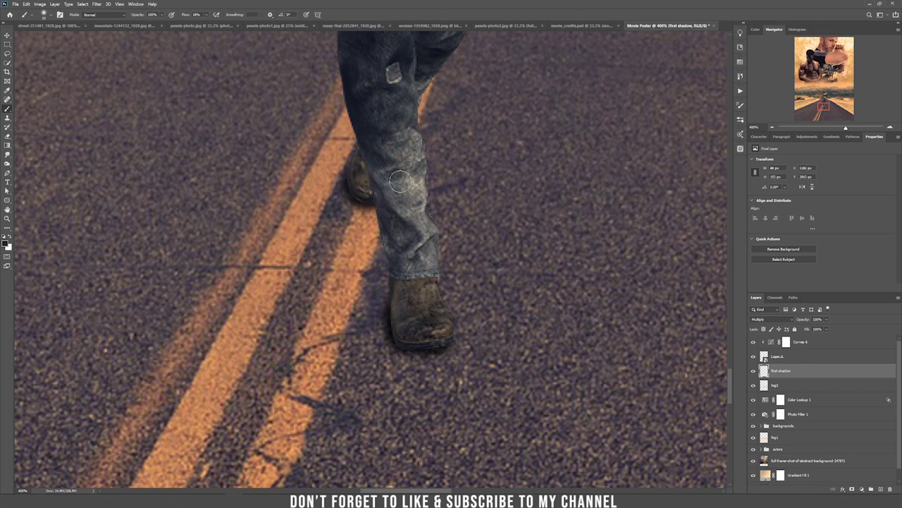
{"action": "key", "text": "ctrl+minus"}
{"action": "key", "text": "ctrl+plus"}
{"action": "key", "text": "ctrl+plus"}
{"action": "key", "text": "ctrl+minus"}
{"action": "key", "text": "ctrl+minus"}
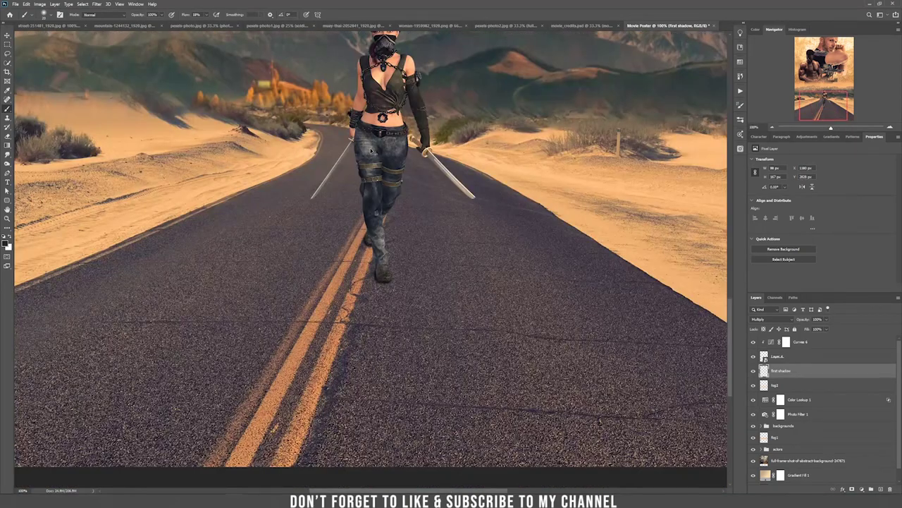
Step: Lower the first shadow layer's opacity to 82%
{"action": "key", "text": "ctrl+plus"}
{"action": "key", "text": "ctrl+plus"}
{"action": "key", "text": "v"}
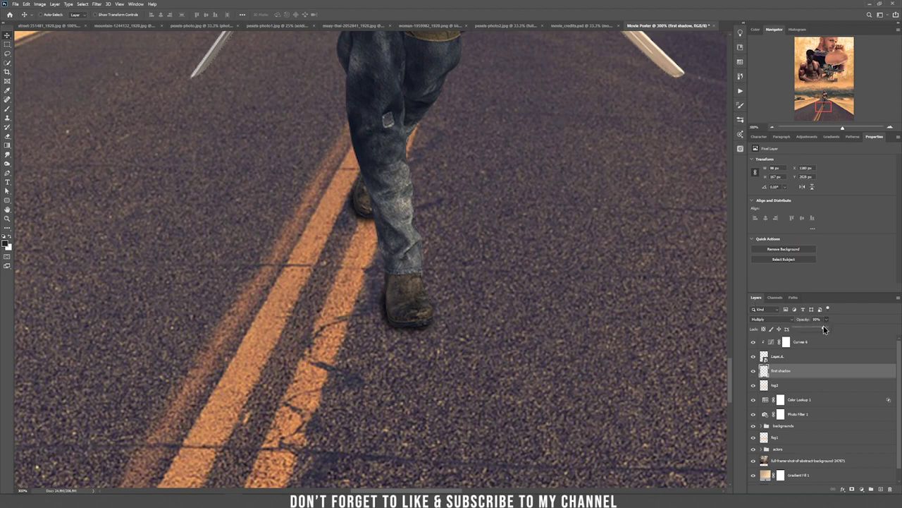
{"action": "left_click_drag", "start_coordinate": [824, 328], "coordinate": [820, 328]}
{"action": "key", "text": "ctrl+minus"}
{"action": "key", "text": "ctrl+minus"}
{"action": "key", "text": "ctrl+minus"}
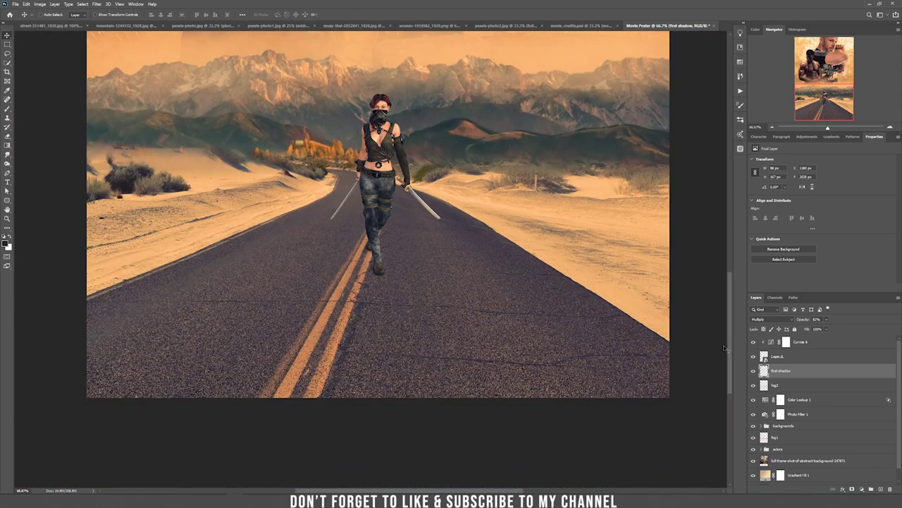
Step: Select the walking woman's layer above the first shadow layer
{"action": "left_click", "coordinate": [801, 359]}
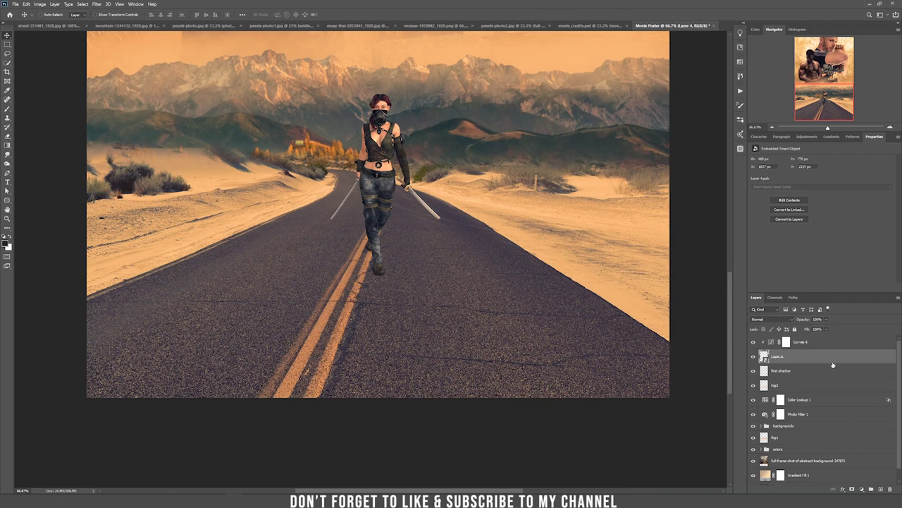
Step: Select the woman's silhouette and fill it with the dark foreground color on a new layer above the first shadow layer
{"action": "left_click", "coordinate": [764, 356], "text": "ctrl"}
{"action": "left_click", "coordinate": [788, 372]}
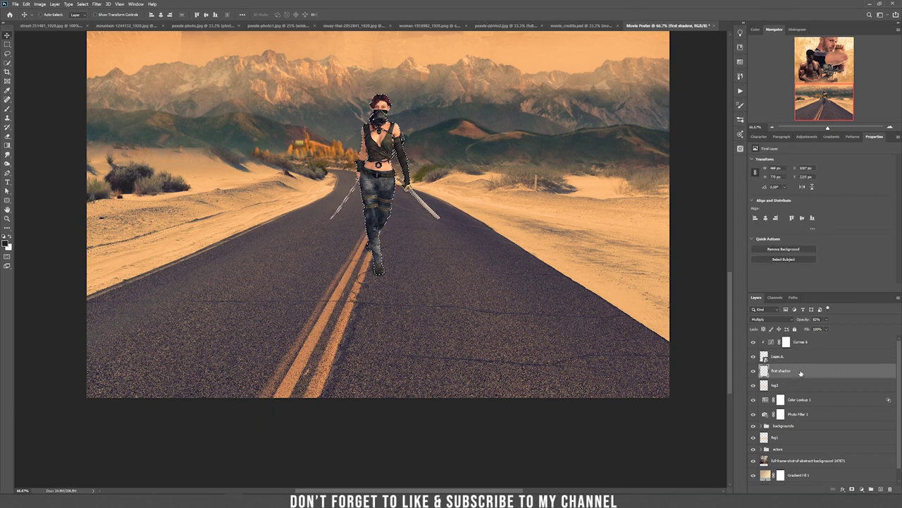
{"action": "left_click", "coordinate": [880, 489]}
{"action": "key", "text": "g"}
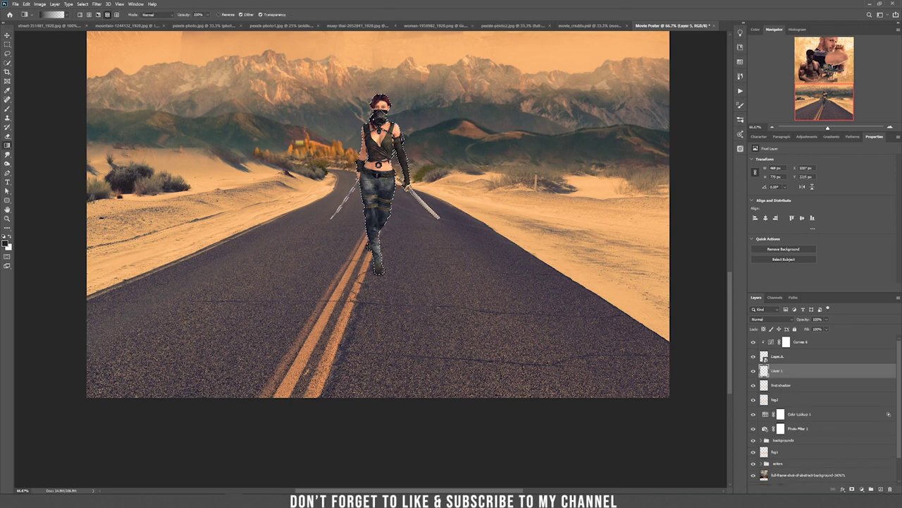
{"action": "right_click", "coordinate": [7, 146]}
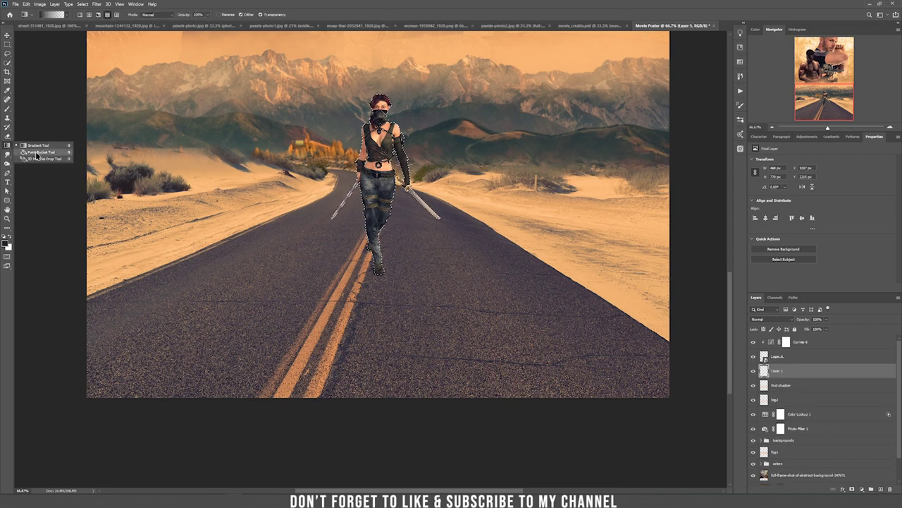
{"action": "left_click", "coordinate": [38, 156]}
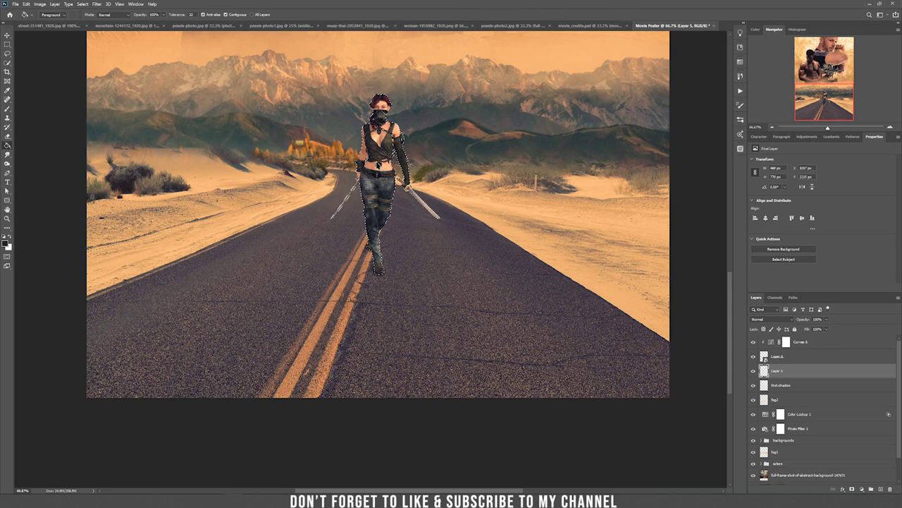
{"action": "key", "text": "ctrl+d"}
Step: Flip the dark silhouette vertically and move it down so it extends from the woman's front boot along the road
{"action": "key", "text": "v"}
{"action": "key", "text": "ctrl"}
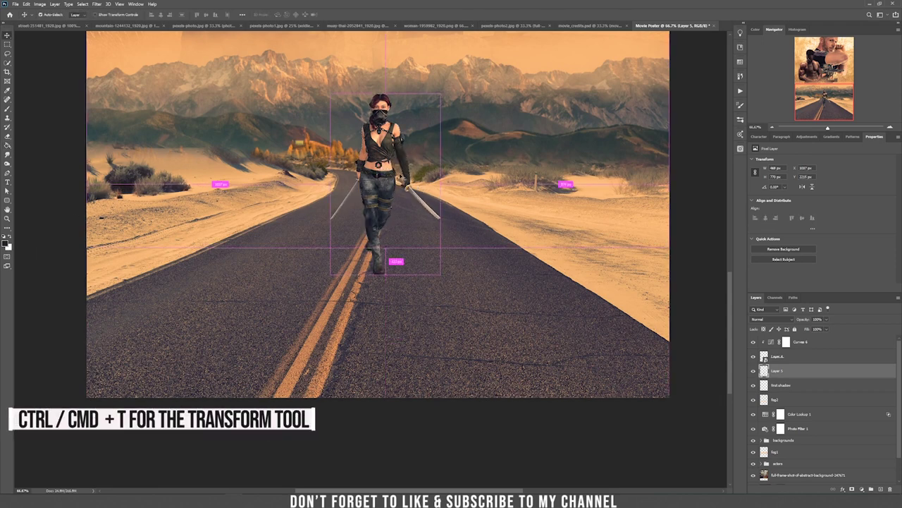
{"action": "key", "text": "ctrl+t"}
{"action": "right_click", "coordinate": [386, 143]}
{"action": "left_click", "coordinate": [416, 262]}
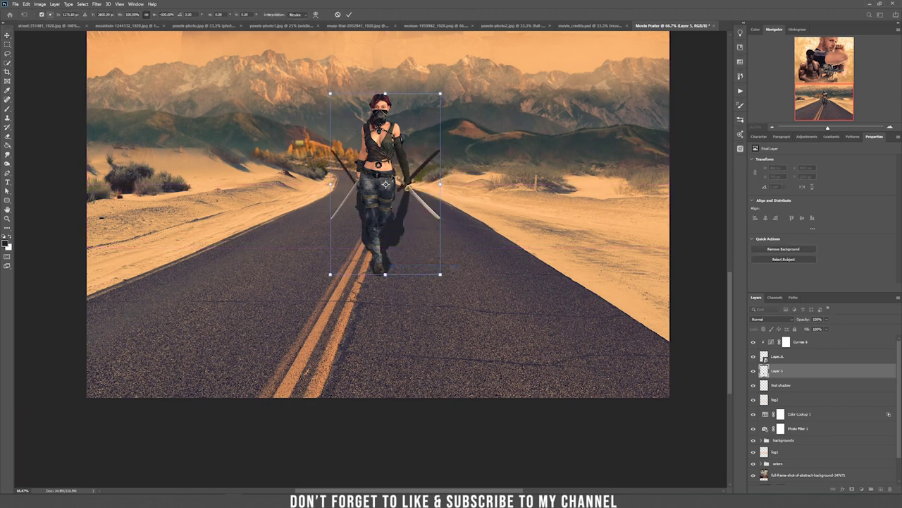
{"action": "left_click_drag", "start_coordinate": [371, 157], "coordinate": [372, 329]}
{"action": "key", "text": "Return"}
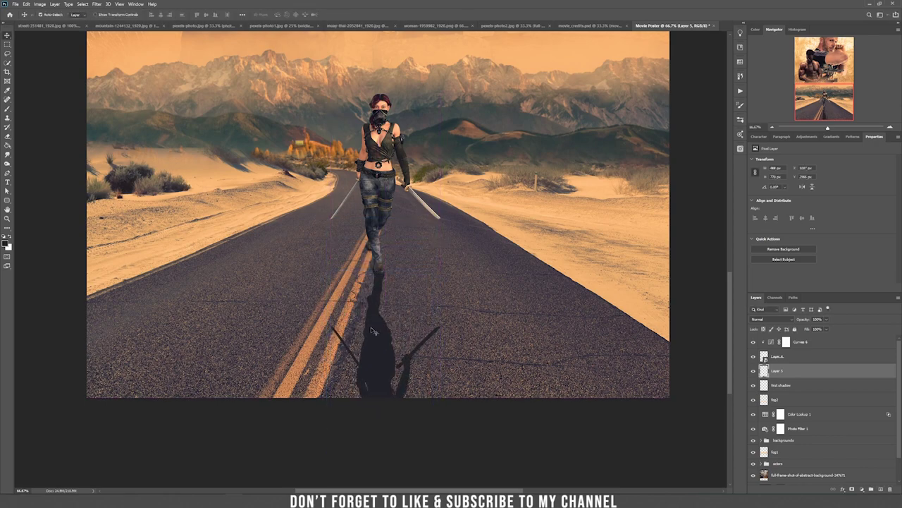
Step: Set the blend mode of the flipped silhouette layer to Multiply
{"action": "key", "text": "ctrl+plus"}
{"action": "key", "text": "ctrl+plus"}
{"action": "key", "text": "ctrl+plus"}
{"action": "left_click_drag", "start_coordinate": [411, 331], "coordinate": [409, 343]}
{"action": "left_click", "coordinate": [775, 318]}
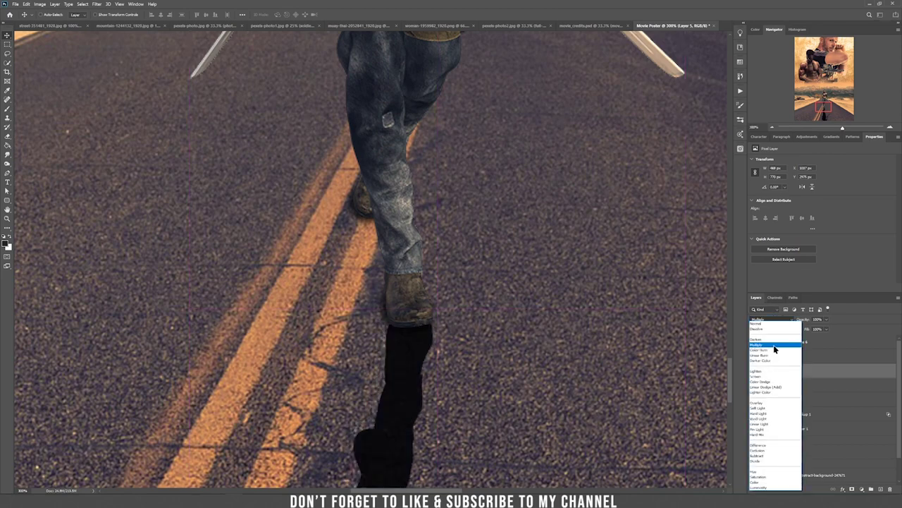
{"action": "left_click", "coordinate": [772, 344]}
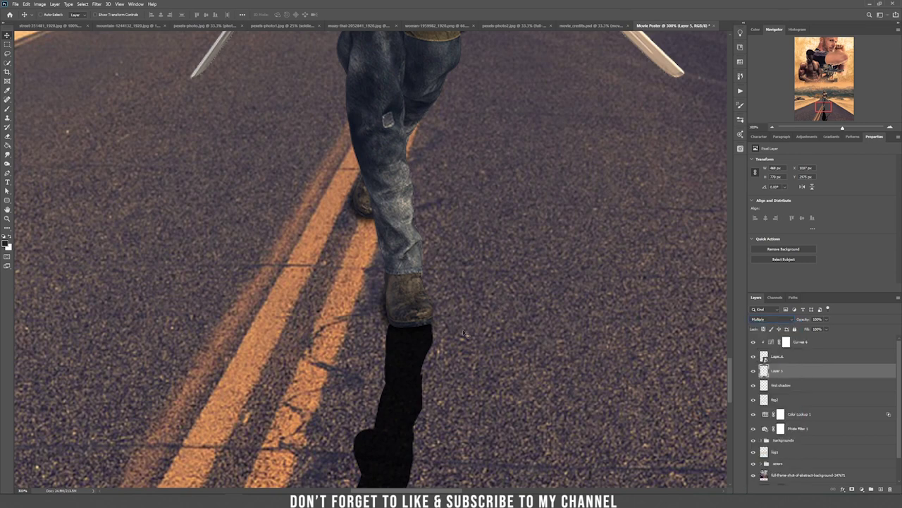
{"action": "left_click_drag", "start_coordinate": [464, 333], "coordinate": [446, 185]}
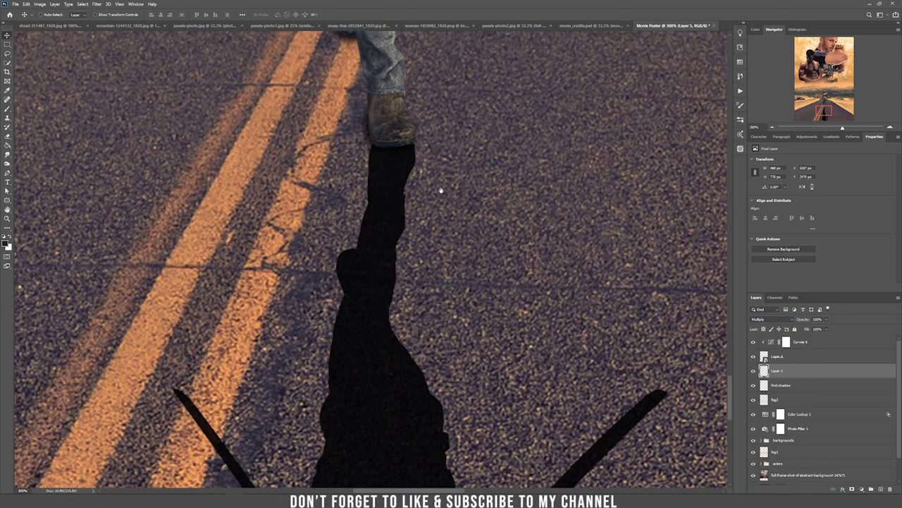
{"action": "scroll", "coordinate": [395, 175], "scroll_direction": "up", "scroll_amount": 3}
{"action": "left_click_drag", "start_coordinate": [352, 169], "coordinate": [355, 236]}
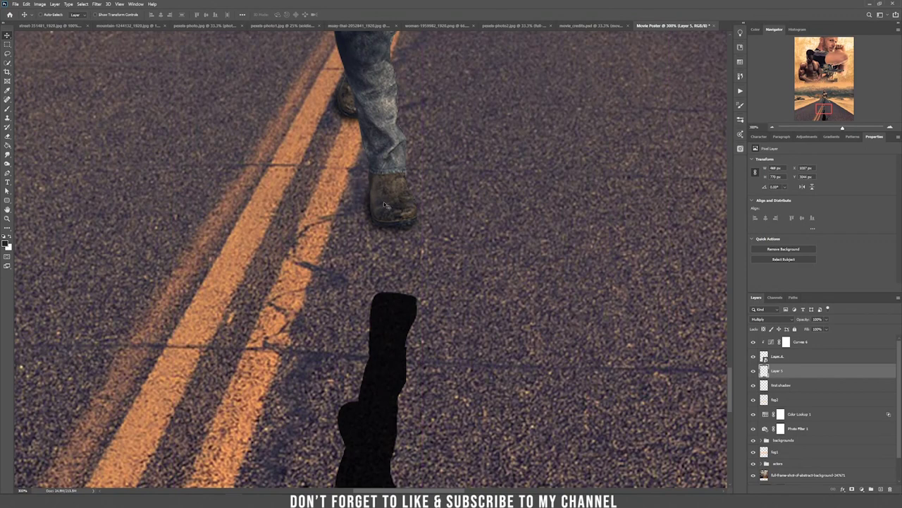
{"action": "key", "text": "ctrl+z"}
Step: Switch to the Brush tool with 100% flow and choose a hard round tip at 100% hardness
{"action": "left_click", "coordinate": [7, 108]}
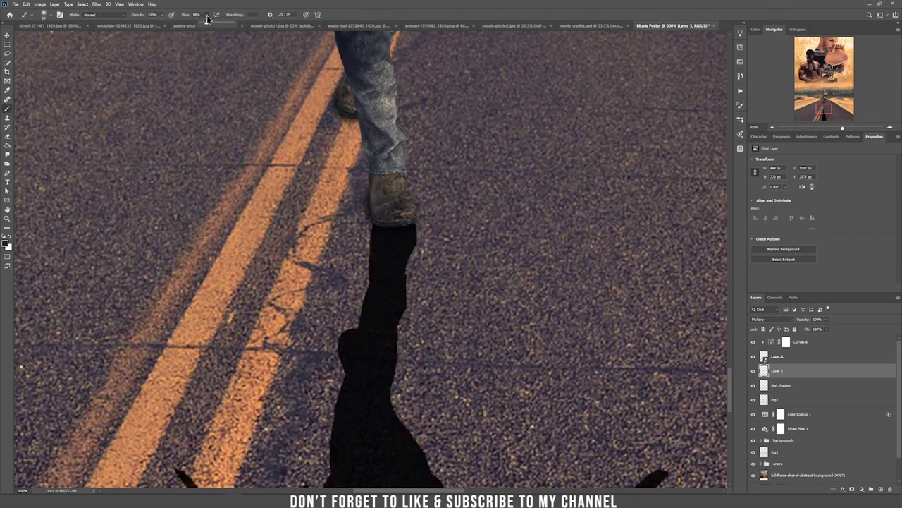
{"action": "left_click_drag", "start_coordinate": [247, 28], "coordinate": [250, 28]}
{"action": "left_click", "coordinate": [354, 338], "text": "alt"}
{"action": "left_click_drag", "start_coordinate": [351, 334], "coordinate": [349, 284]}
{"action": "right_click", "coordinate": [356, 289]}
{"action": "left_click", "coordinate": [399, 294]}
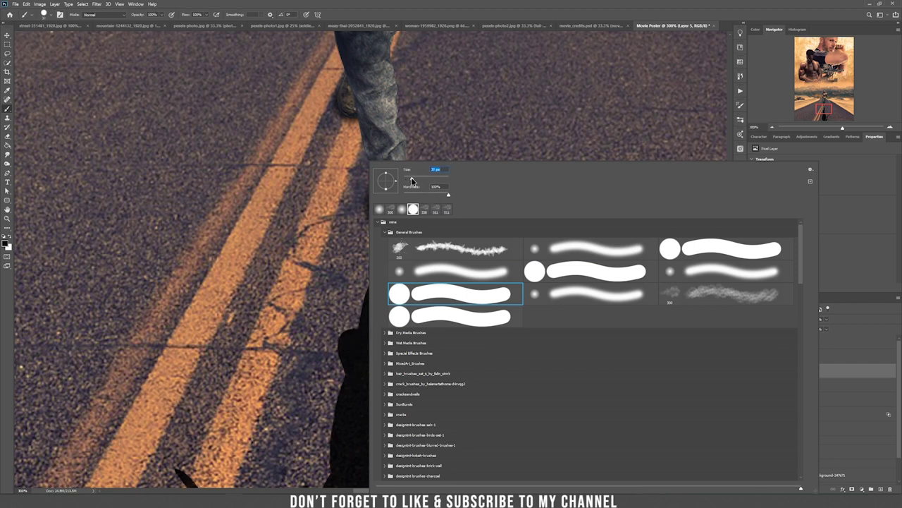
Step: Try to paint the shadow's bent leg upward toward the back boot with the hard brush
{"action": "left_click_drag", "start_coordinate": [357, 346], "coordinate": [356, 229]}
{"action": "key", "text": "ctrl+z"}
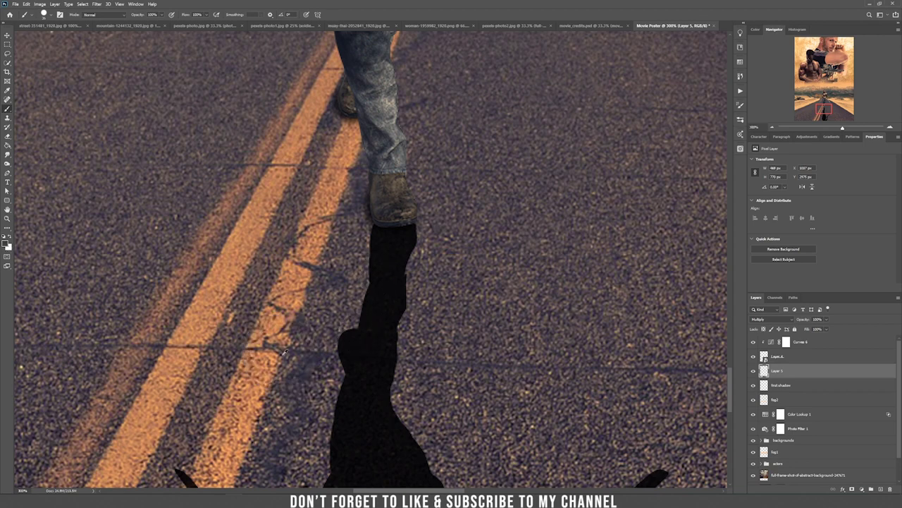
{"action": "left_click", "coordinate": [356, 346]}
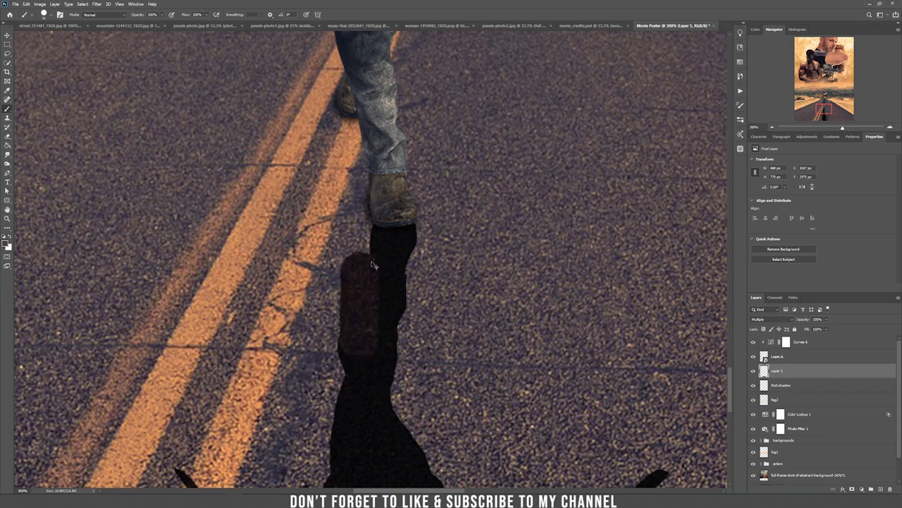
Step: Undo the brush strokes on the shadow's leg and the layer's Multiply blend mode
{"action": "key", "text": "ctrl+minus"}
{"action": "key", "text": "ctrl+minus"}
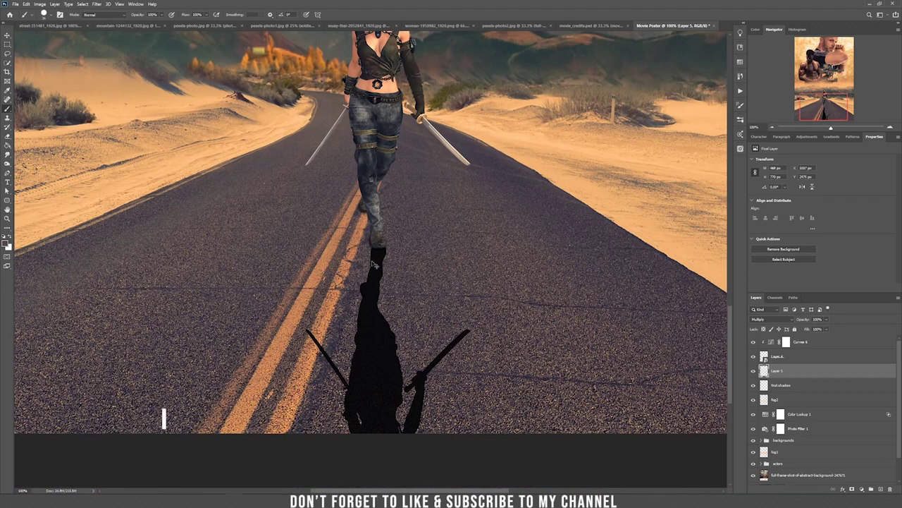
{"action": "key", "text": "ctrl+z"}
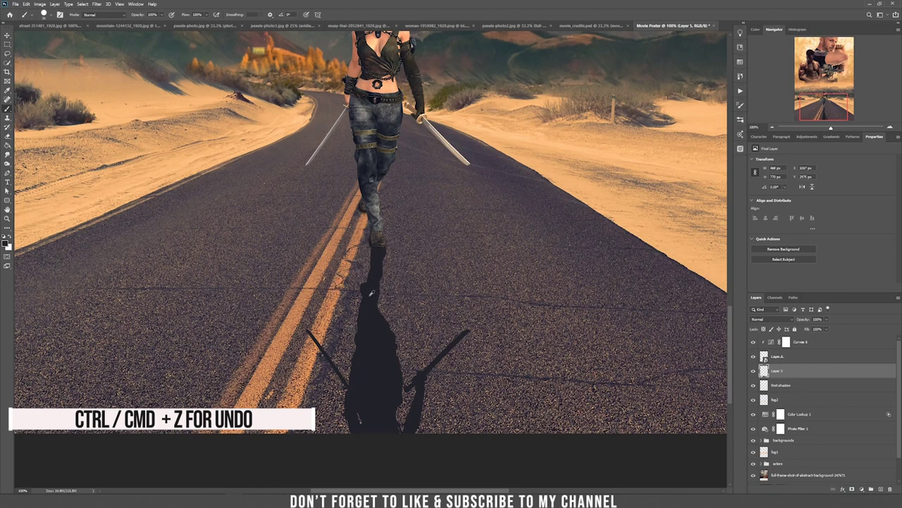
Step: Paint the shadow's bent leg up to the woman's back boot with the hard round brush in the shadow color
{"action": "key", "text": "ctrl+plus"}
{"action": "key", "text": "ctrl+plus"}
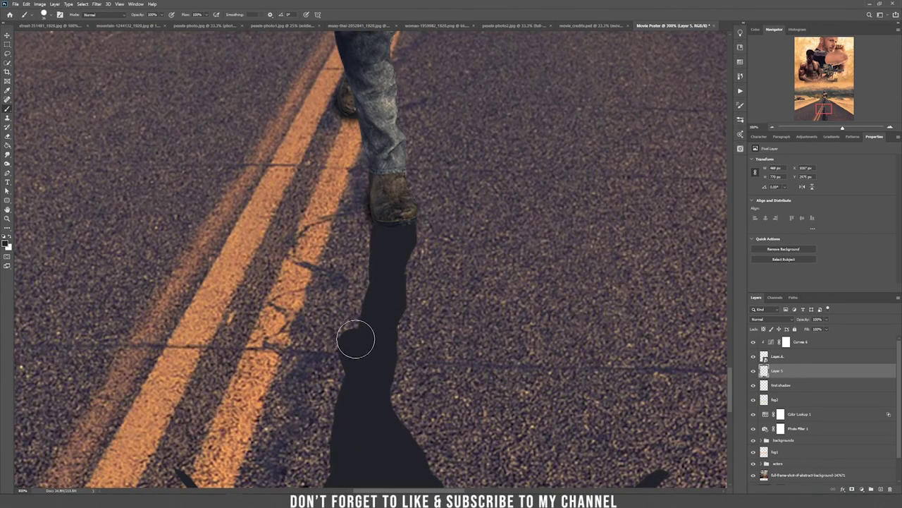
{"action": "left_click_drag", "start_coordinate": [356, 345], "coordinate": [344, 104]}
{"action": "key", "text": "ctrl+z"}
{"action": "right_click", "coordinate": [389, 202]}
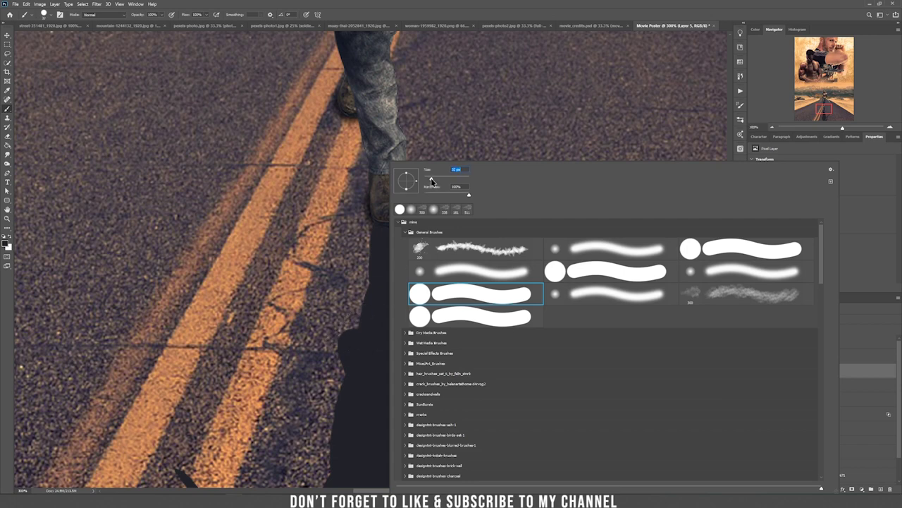
{"action": "left_click_drag", "start_coordinate": [354, 338], "coordinate": [352, 106]}
{"action": "key", "text": "v"}
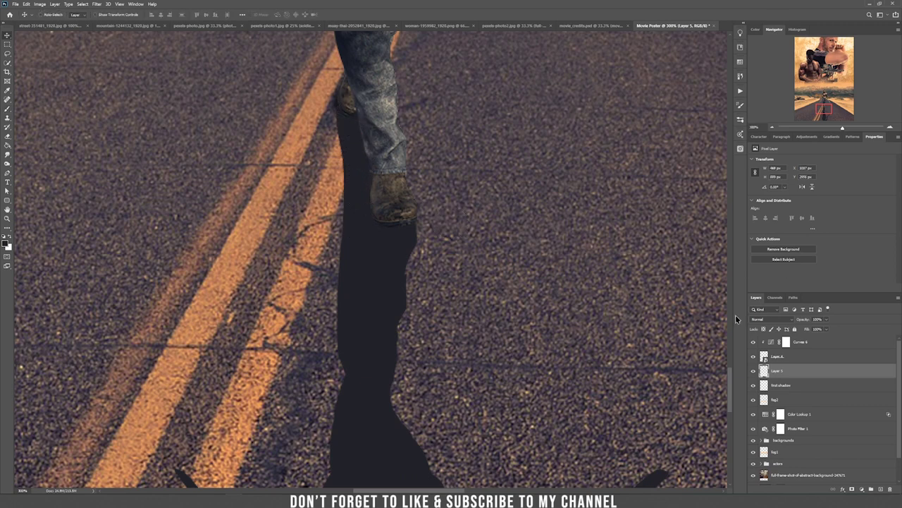
Step: Blend the extended shadow layer with the road using Multiply mode
{"action": "left_click", "coordinate": [761, 320]}
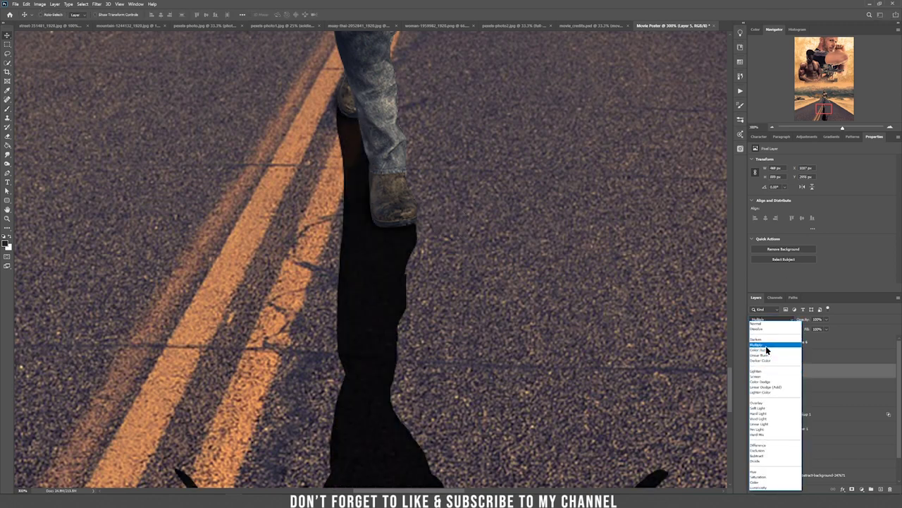
{"action": "left_click", "coordinate": [767, 345]}
{"action": "scroll", "coordinate": [589, 316], "scroll_direction": "down", "scroll_amount": 5}
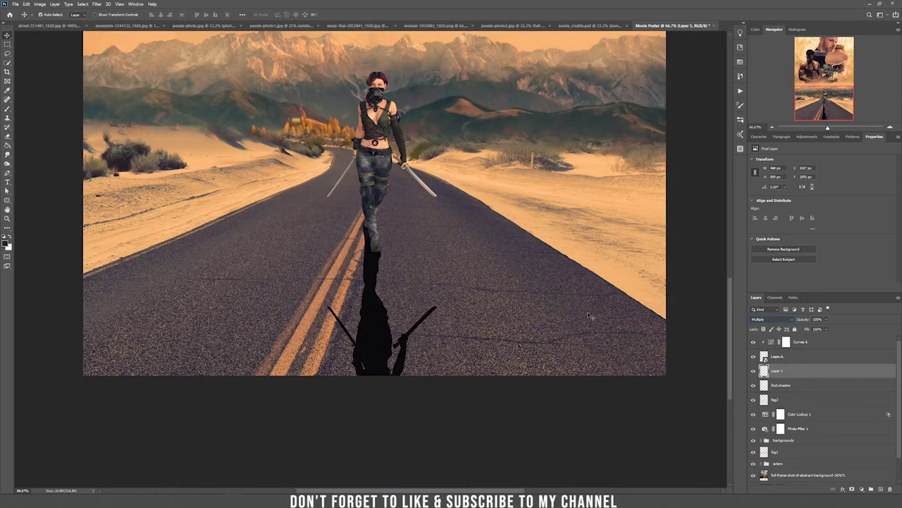
Step: Apply a Perspective transform to the shadow, widening its far end toward the poster's lower edge
{"action": "key", "text": "ctrl+t"}
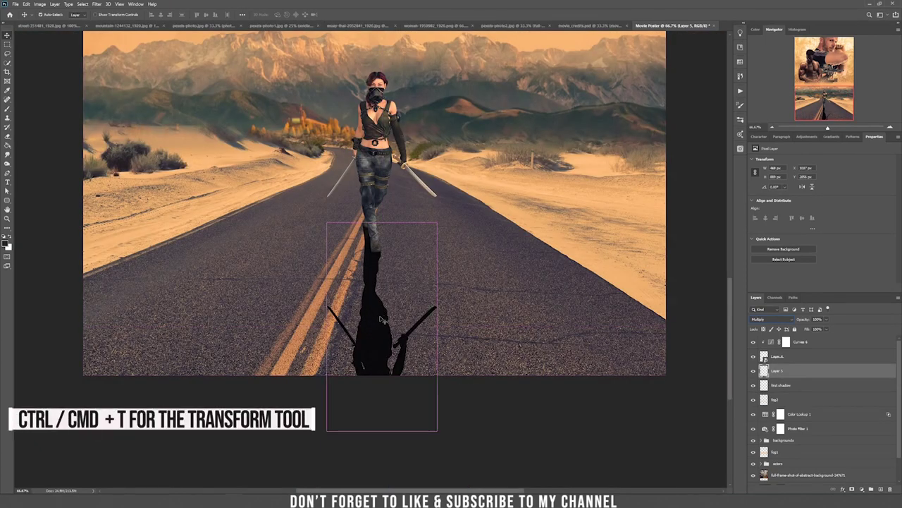
{"action": "key", "text": "ctrl+t"}
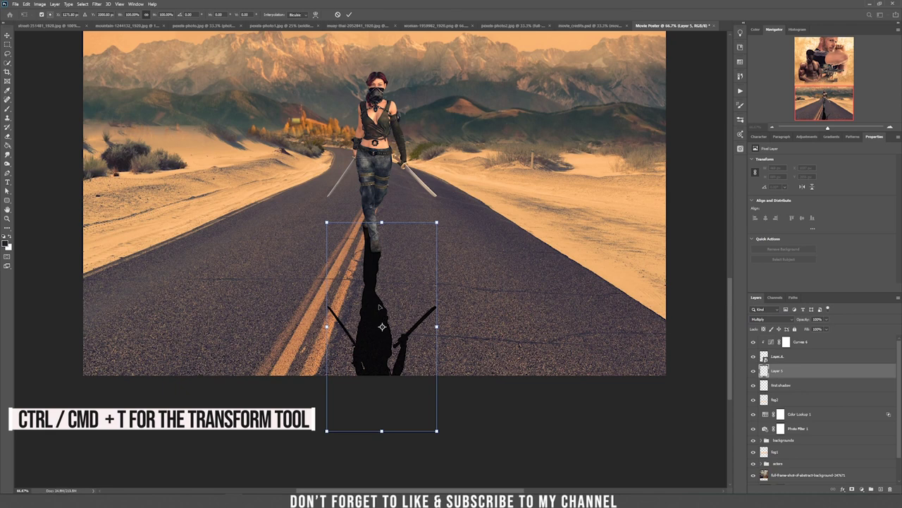
{"action": "right_click", "coordinate": [379, 308]}
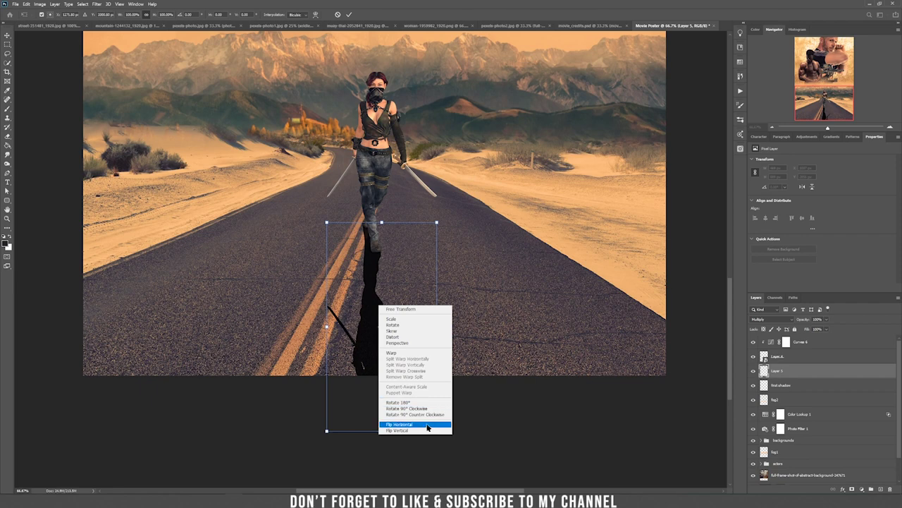
{"action": "left_click", "coordinate": [402, 343]}
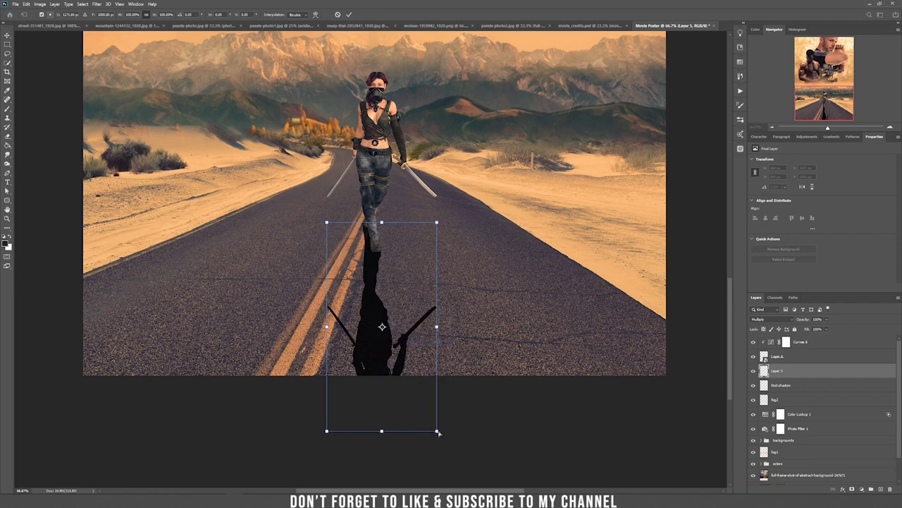
{"action": "left_click_drag", "start_coordinate": [437, 432], "coordinate": [521, 429]}
{"action": "key", "text": "Return"}
Step: Add a layer mask to the shadow layer and paint out the stray dark spot beside the front leg
{"action": "key", "text": "ctrl+plus"}
{"action": "key", "text": "ctrl+plus"}
{"action": "key", "text": "ctrl+plus"}
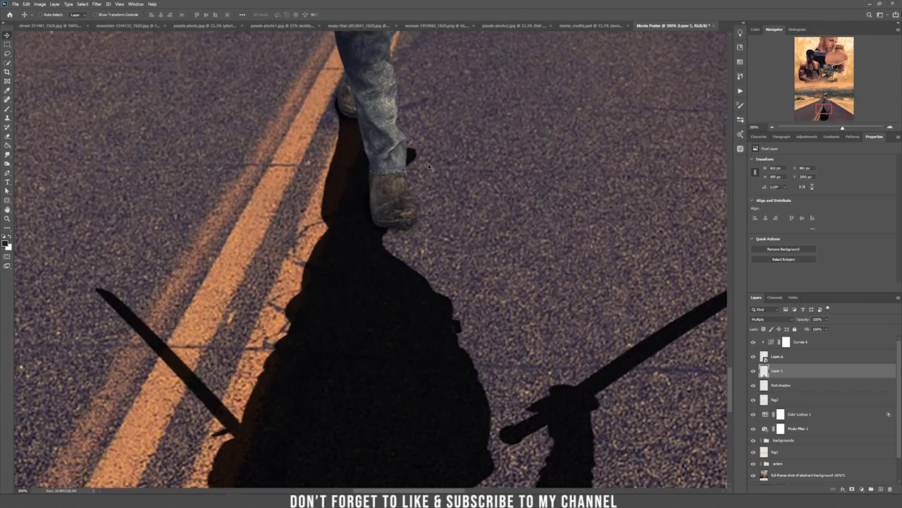
{"action": "left_click", "coordinate": [851, 489]}
{"action": "key", "text": "b"}
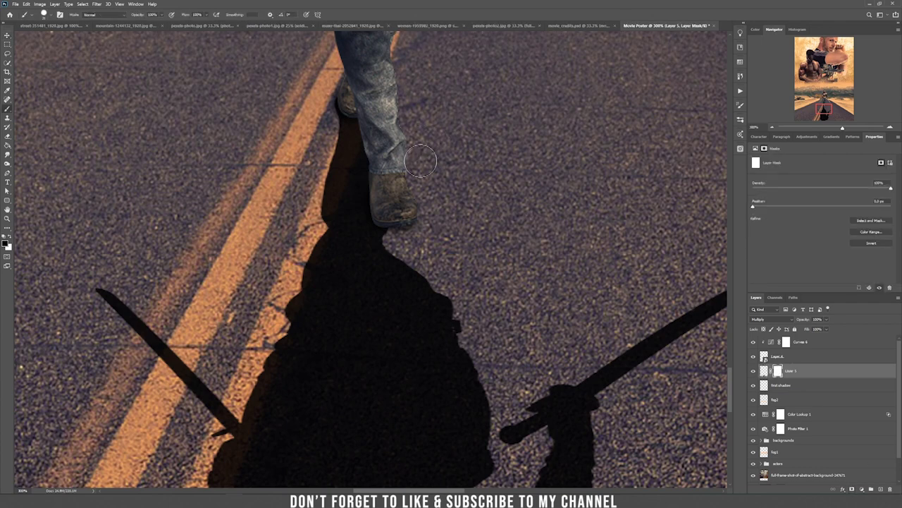
{"action": "key", "text": "ctrl+minus"}
{"action": "key", "text": "ctrl+minus"}
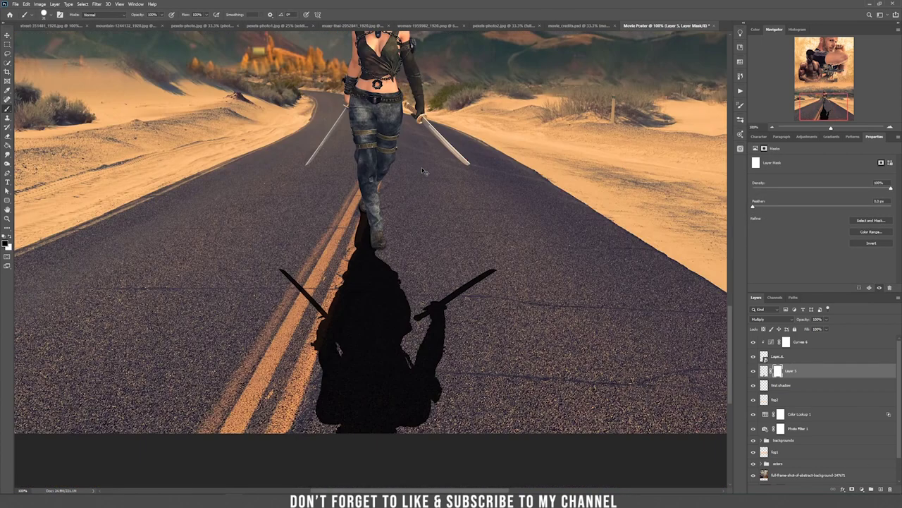
Step: Apply a Gaussian Blur to the shadow layer's pixels to soften the silhouette's edges
{"action": "key", "text": "v"}
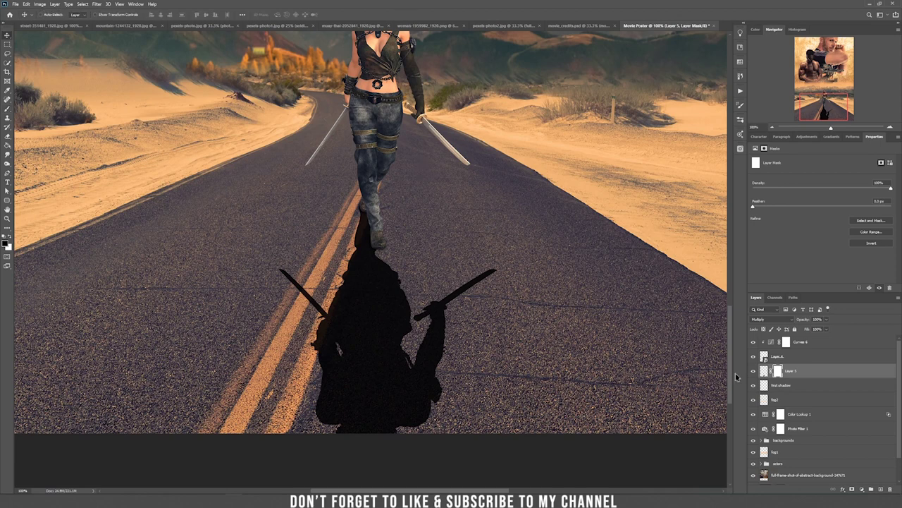
{"action": "left_click", "coordinate": [765, 374]}
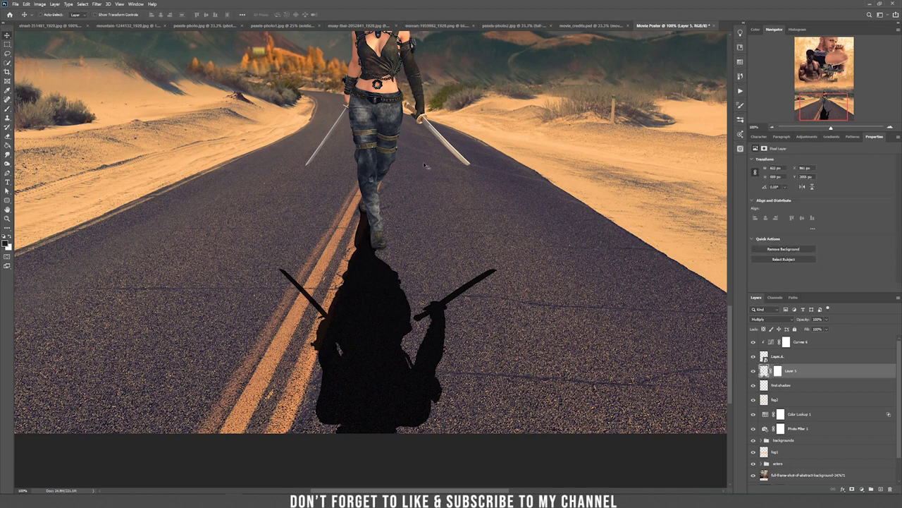
{"action": "left_click", "coordinate": [95, 5]}
{"action": "mouse_move", "coordinate": [130, 83]}
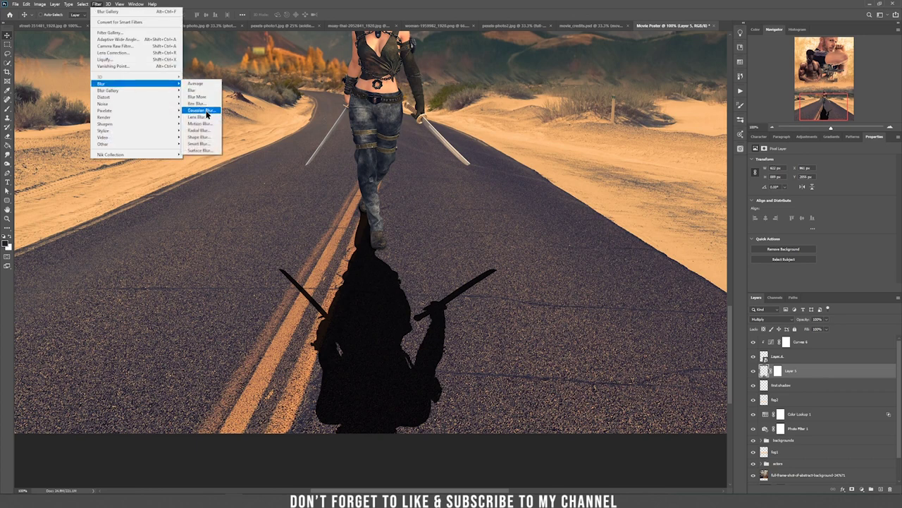
{"action": "left_click", "coordinate": [205, 111]}
{"action": "left_click_drag", "start_coordinate": [44, 186], "coordinate": [44, 187]}
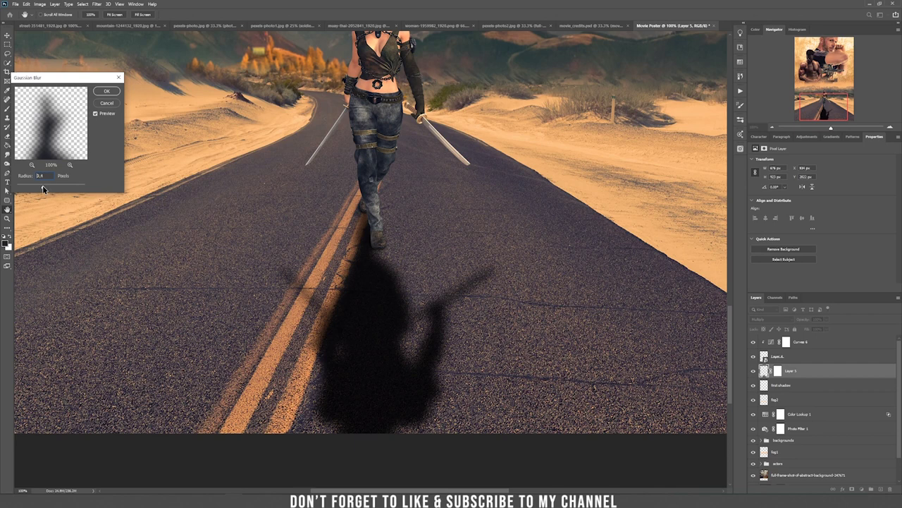
{"action": "left_click_drag", "start_coordinate": [42, 188], "coordinate": [45, 190]}
{"action": "left_click", "coordinate": [118, 92]}
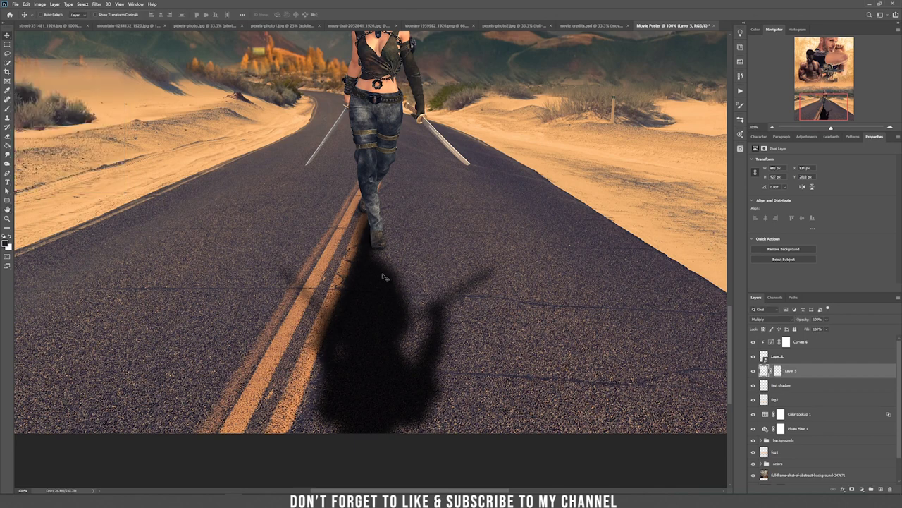
Step: Fade the woman's shadow toward its far end on the layer mask, using a soft black brush at 36% opacity and 10% flow
{"action": "left_click", "coordinate": [778, 371]}
{"action": "key", "text": "b"}
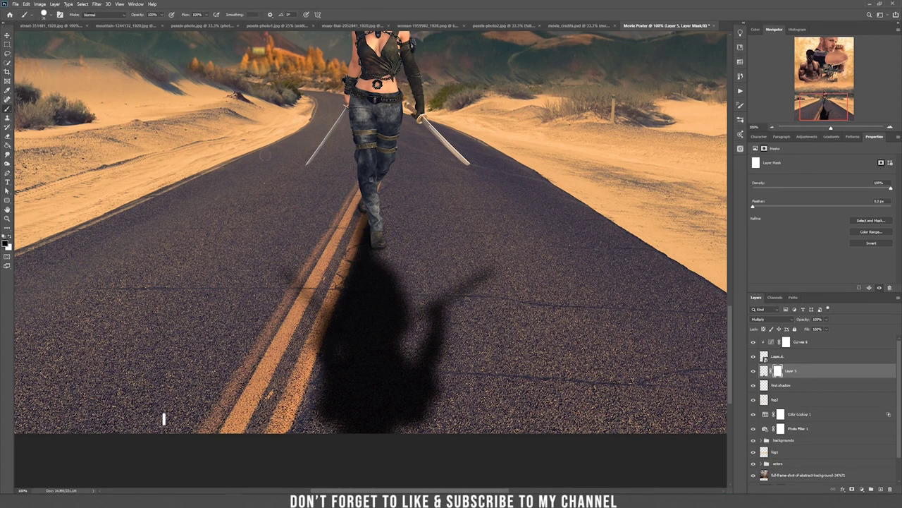
{"action": "right_click", "coordinate": [264, 157]}
{"action": "left_click", "coordinate": [462, 249]}
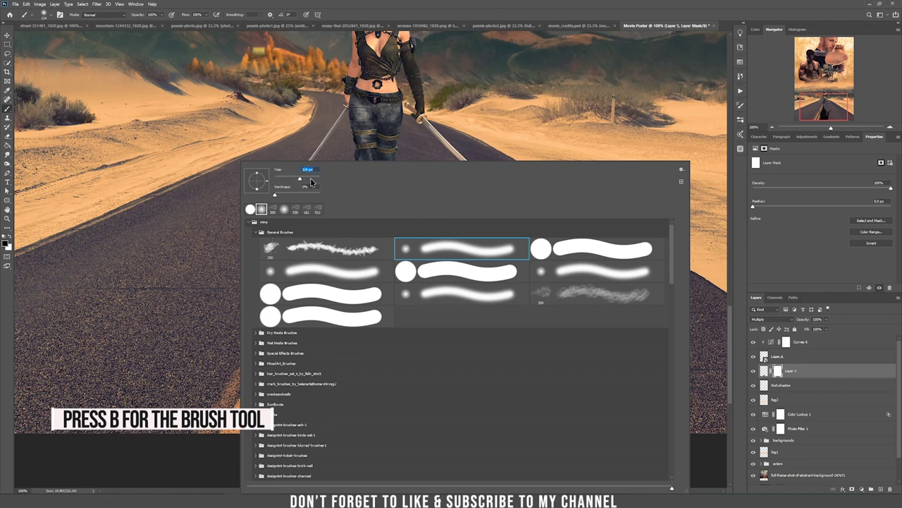
{"action": "left_click", "coordinate": [206, 15]}
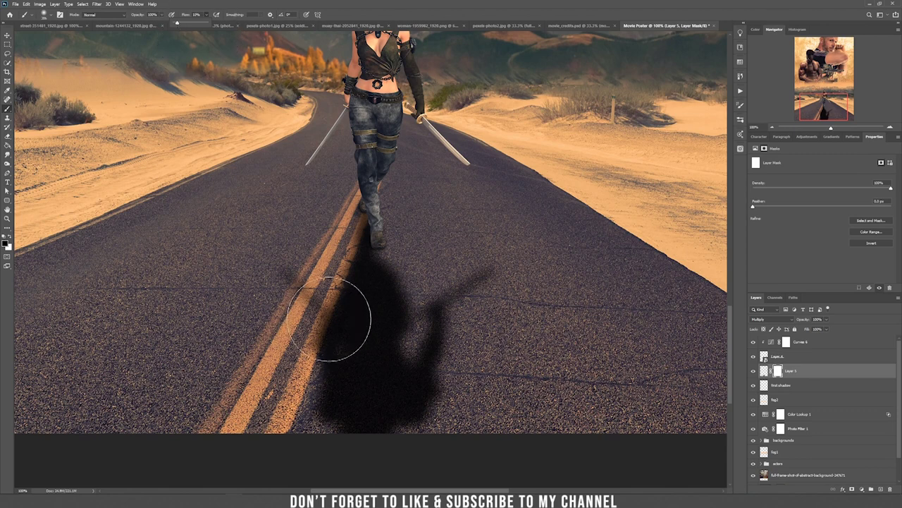
{"action": "mouse_move", "coordinate": [342, 425]}
{"action": "left_mouse_down"}
{"action": "mouse_move", "coordinate": [318, 419]}
{"action": "mouse_move", "coordinate": [356, 426]}
{"action": "mouse_move", "coordinate": [416, 412]}
{"action": "left_mouse_up"}
{"action": "key", "text": "ctrl+z"}
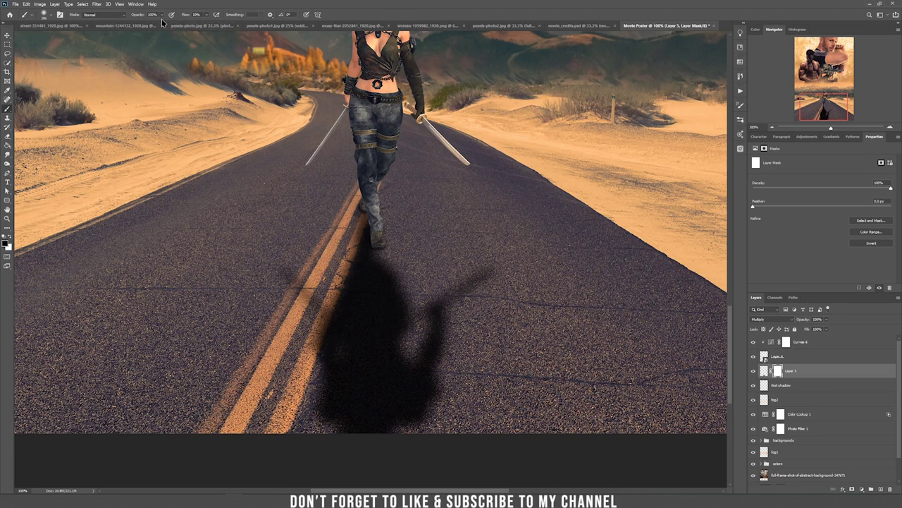
{"action": "left_click_drag", "start_coordinate": [141, 27], "coordinate": [138, 27]}
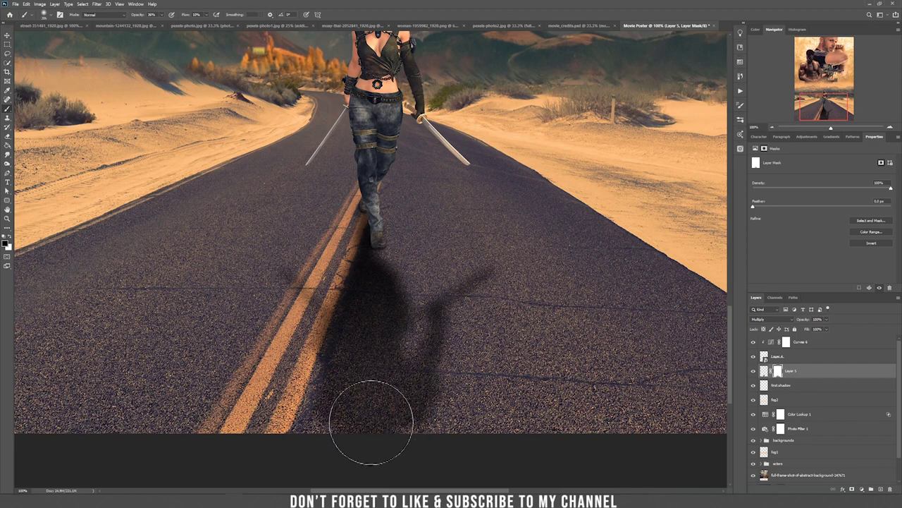
{"action": "key", "text": "ctrl+0"}
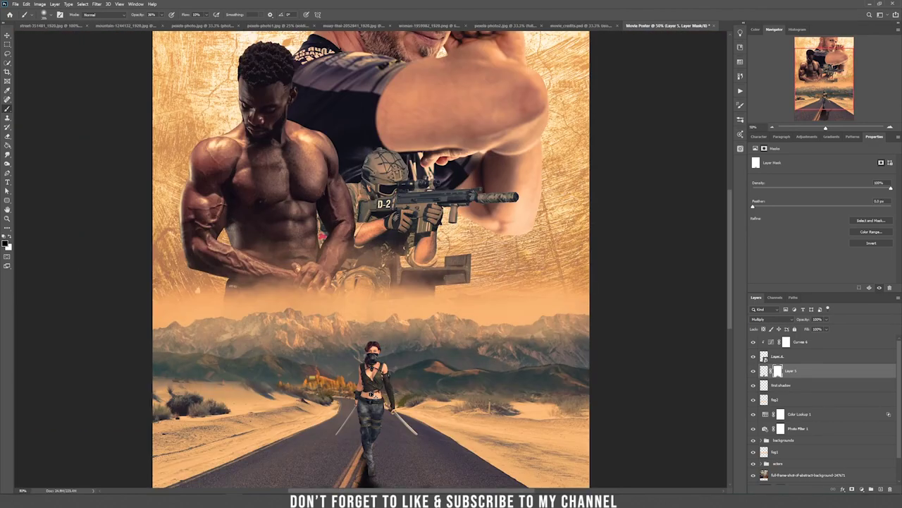
{"action": "left_click_drag", "start_coordinate": [366, 392], "coordinate": [340, 218]}
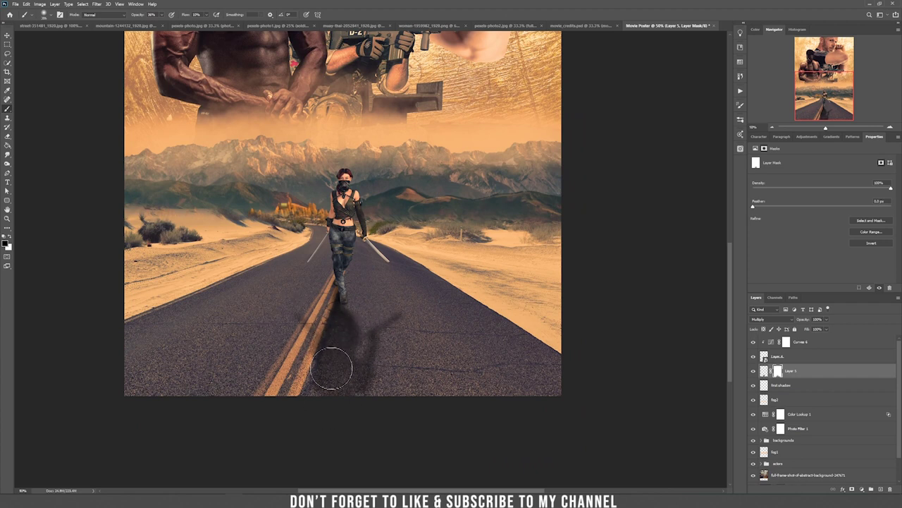
Step: Inspect the faded shadow and the swordswoman's figure at several zoom levels
{"action": "key", "text": "v"}
{"action": "scroll", "coordinate": [375, 381], "scroll_direction": "up", "scroll_amount": 1}
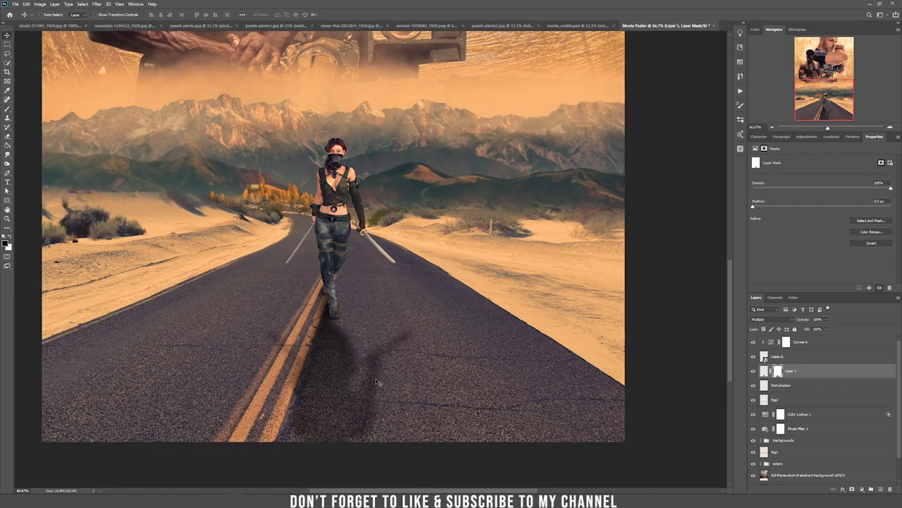
{"action": "scroll", "coordinate": [376, 381], "scroll_direction": "up", "scroll_amount": 1}
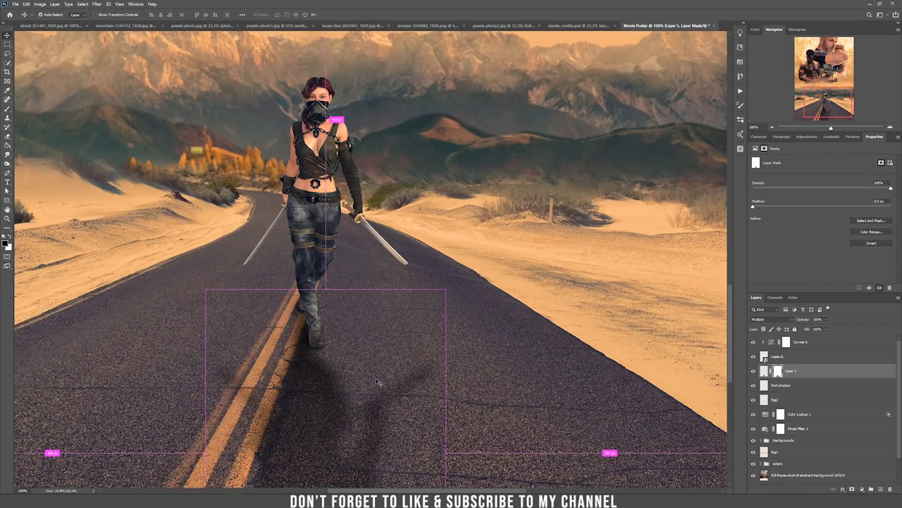
{"action": "left_click_drag", "start_coordinate": [460, 392], "coordinate": [388, 383]}
{"action": "key", "text": "ctrl+z"}
{"action": "scroll", "coordinate": [392, 395], "scroll_direction": "down", "scroll_amount": 1}
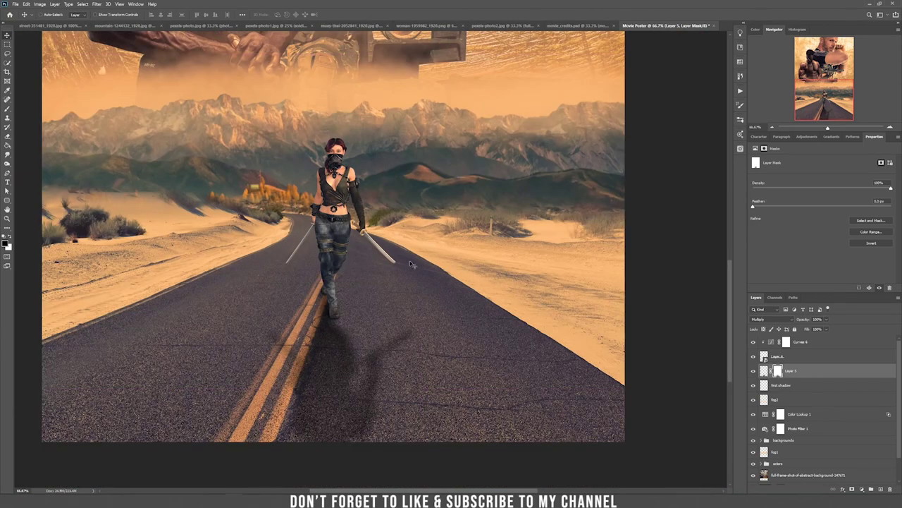
{"action": "scroll", "coordinate": [395, 254], "scroll_direction": "up", "scroll_amount": 2}
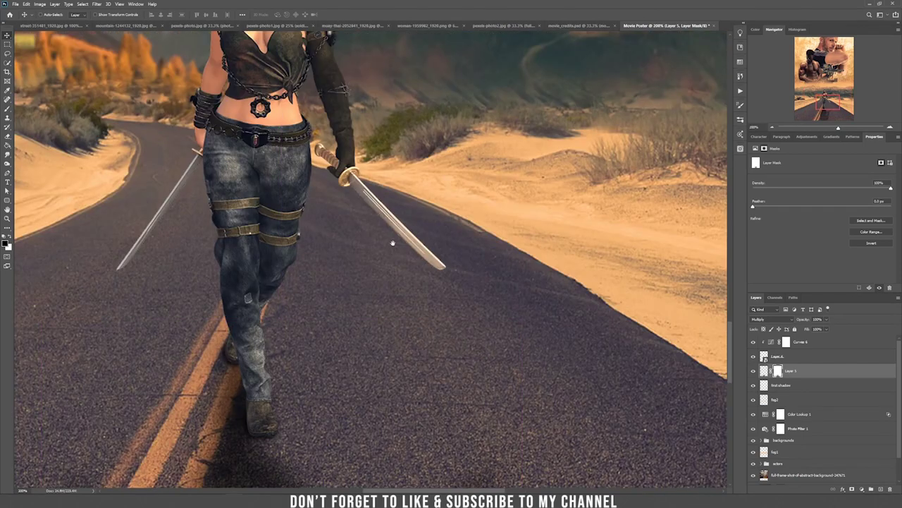
{"action": "scroll", "coordinate": [294, 299], "scroll_direction": "up", "scroll_amount": 2}
{"action": "scroll", "coordinate": [294, 299], "scroll_direction": "down", "scroll_amount": 2}
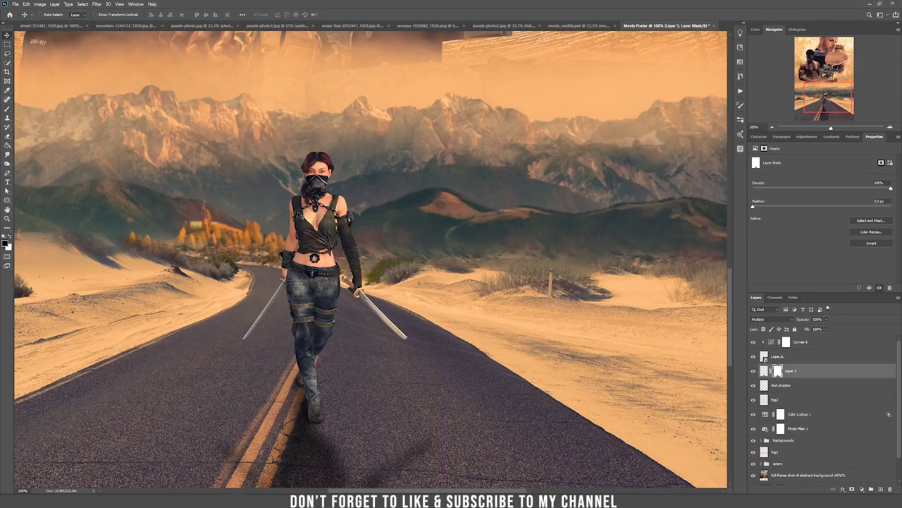
{"action": "scroll", "coordinate": [370, 264], "scroll_direction": "up", "scroll_amount": 2}
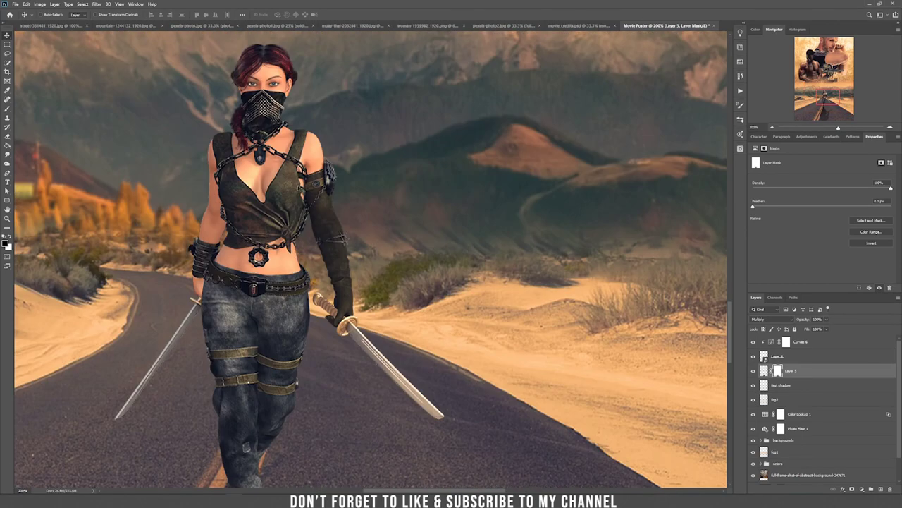
{"action": "left_click_drag", "start_coordinate": [258, 129], "coordinate": [322, 203]}
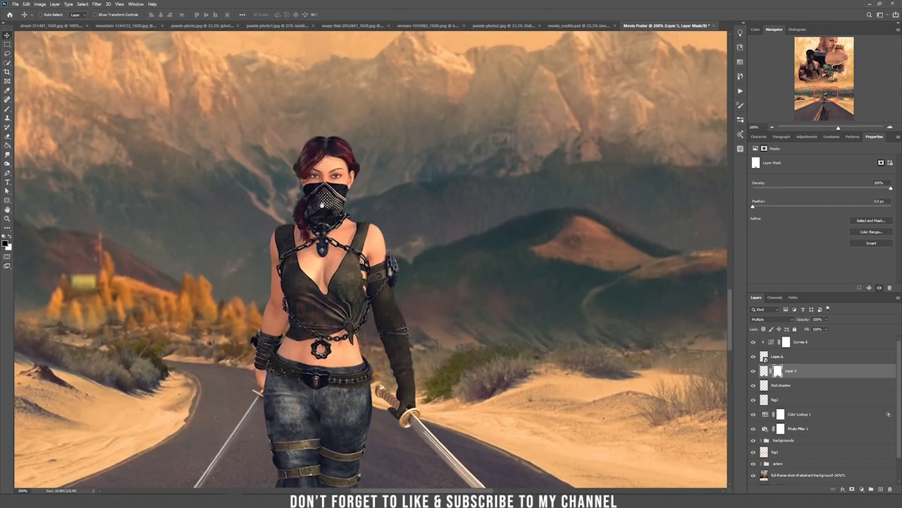
Step: Rename the swordswoman's smart object layer "warrior"
{"action": "left_click", "coordinate": [804, 357]}
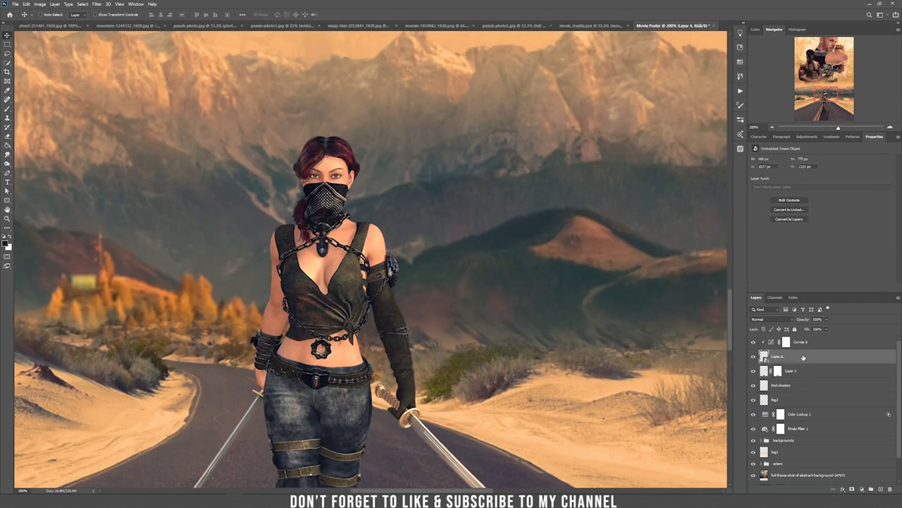
{"action": "double_click", "coordinate": [848, 359]}
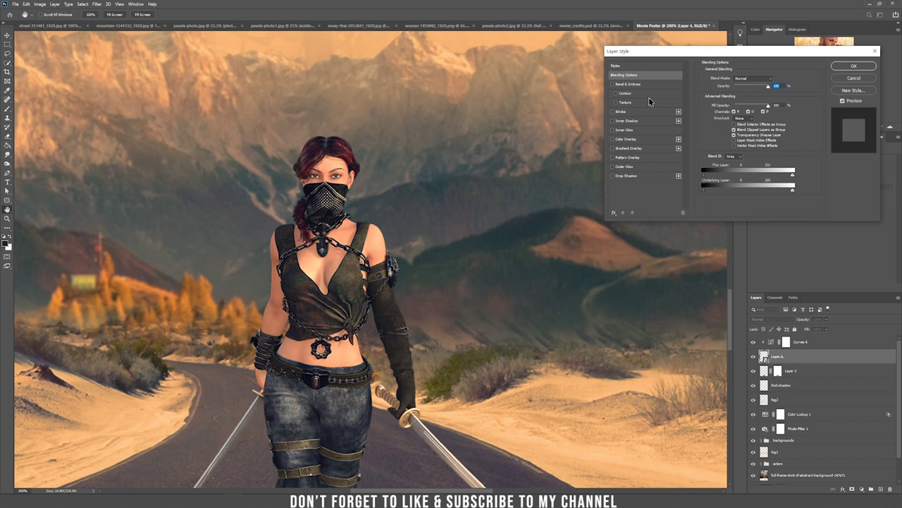
{"action": "key", "text": "Escape"}
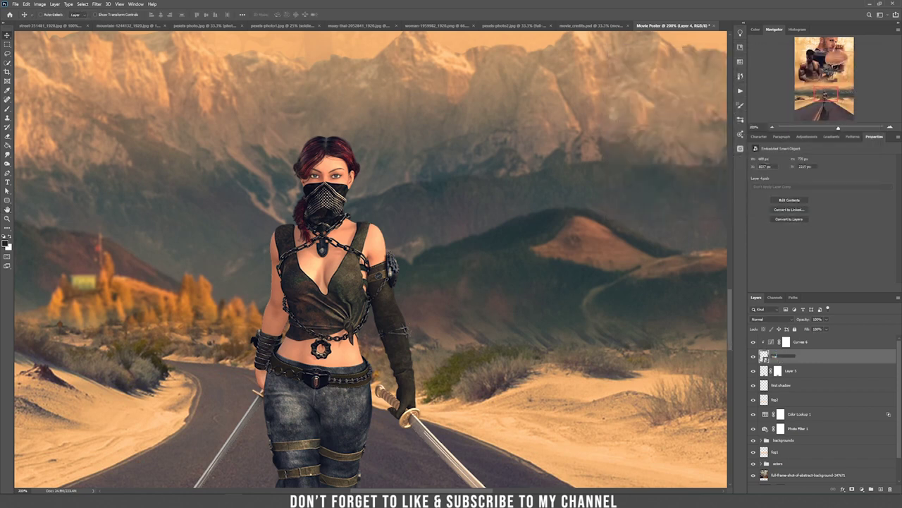
{"action": "type", "text": "warrior"}
{"action": "key", "text": "Return"}
Step: Add a white Inner Shadow in Soft Light mode to the warrior layer, compare the figure with and without it, and apply it
{"action": "double_click", "coordinate": [851, 358]}
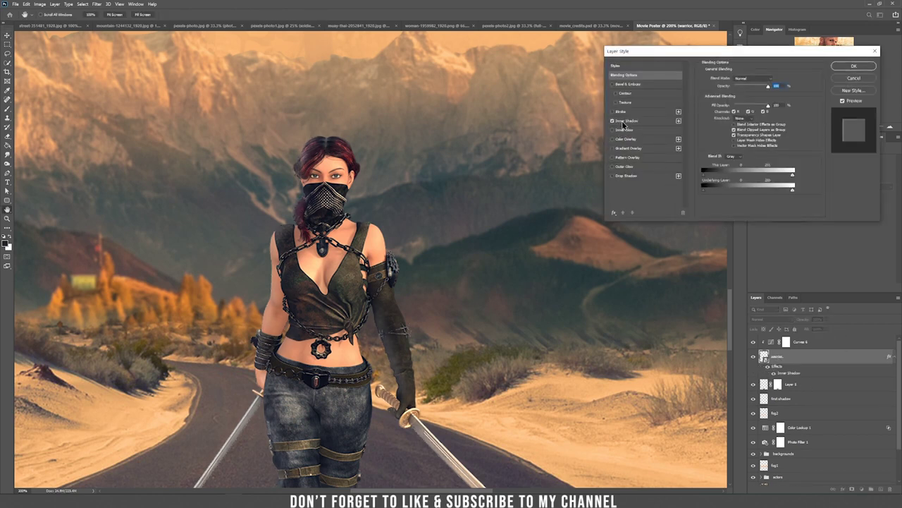
{"action": "left_click", "coordinate": [622, 120]}
{"action": "left_click", "coordinate": [743, 81]}
{"action": "left_click", "coordinate": [749, 81]}
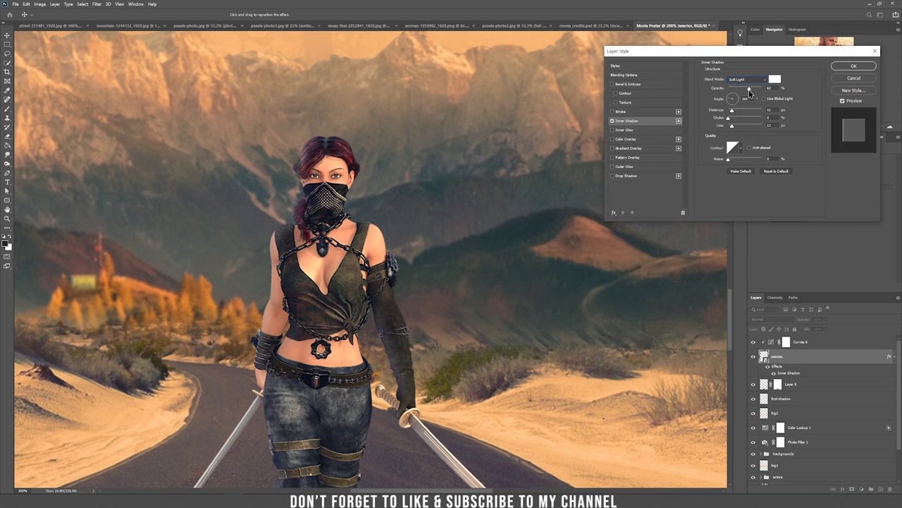
{"action": "left_click", "coordinate": [612, 121]}
{"action": "left_click", "coordinate": [612, 121]}
{"action": "left_click", "coordinate": [612, 121]}
{"action": "left_click", "coordinate": [612, 121]}
{"action": "left_click", "coordinate": [612, 121]}
{"action": "left_click", "coordinate": [612, 122]}
{"action": "left_click", "coordinate": [839, 67]}
{"action": "key", "text": "ctrl+1"}
{"action": "key", "text": "ctrl+minus"}
{"action": "key", "text": "ctrl+plus"}
{"action": "key", "text": "ctrl+plus"}
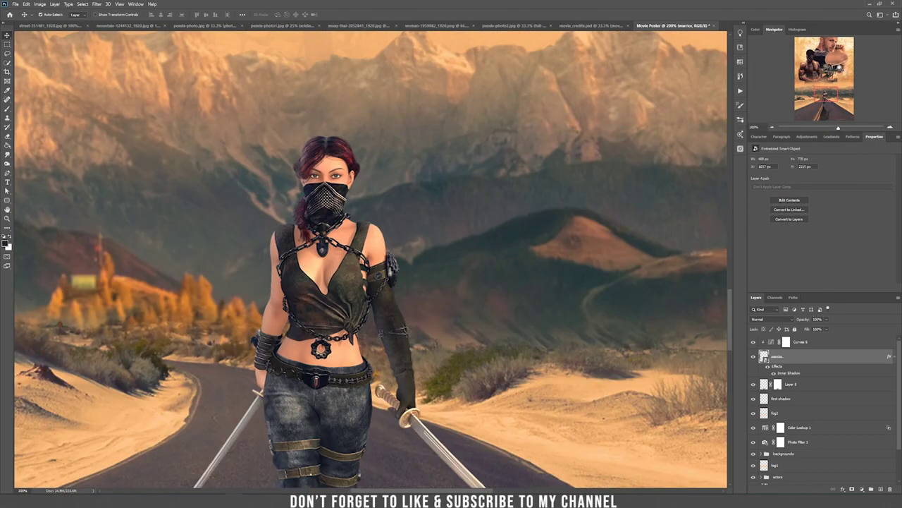
Step: Add a layer named "shadows and lights" above the warrior's Curves adjustment, clipped to the figure and set to Soft Light
{"action": "left_click", "coordinate": [826, 345]}
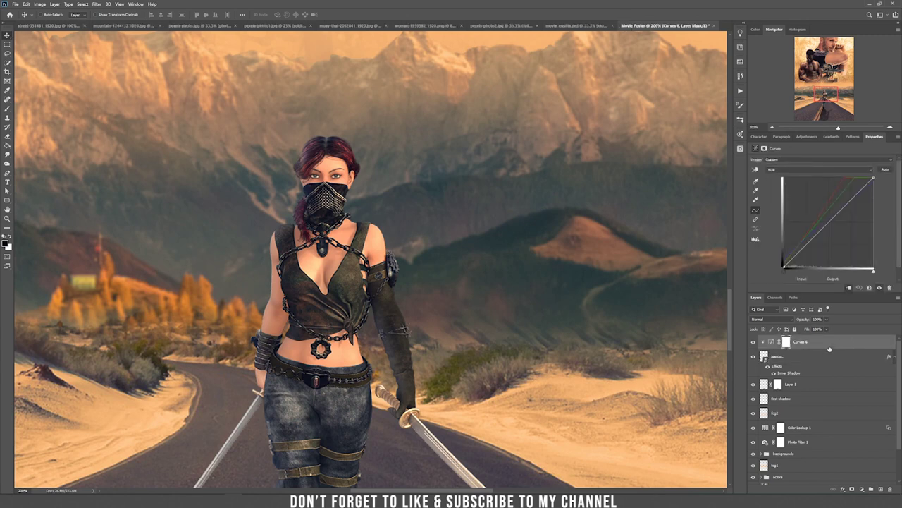
{"action": "left_click", "coordinate": [877, 489]}
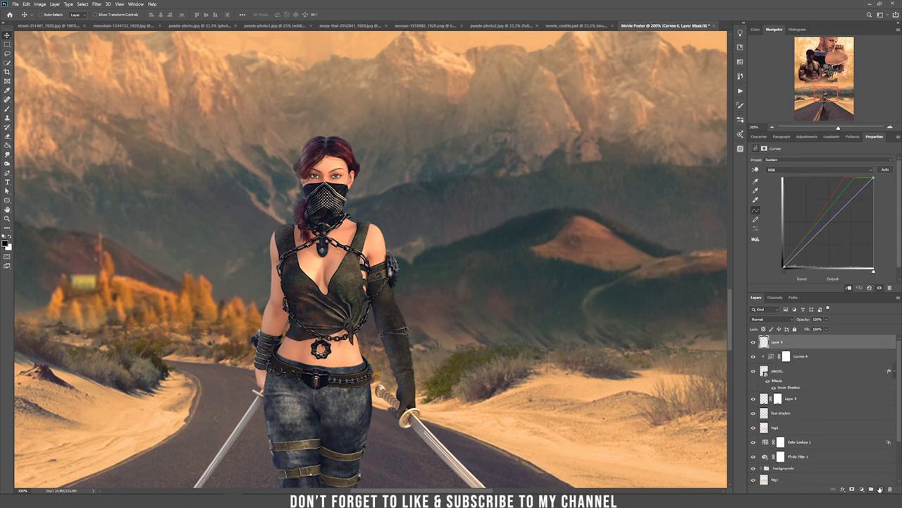
{"action": "double_click", "coordinate": [776, 342]}
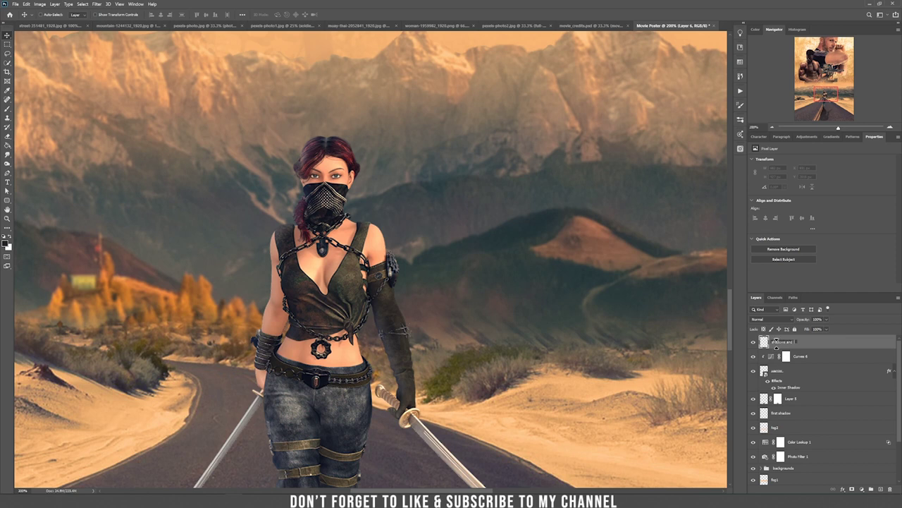
{"action": "type", "text": "shadows and lights"}
{"action": "key", "text": "Return"}
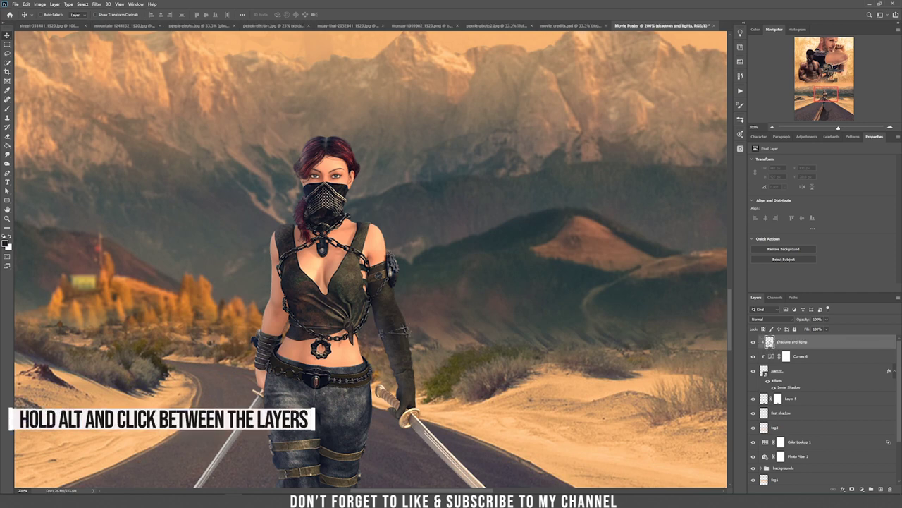
{"action": "left_click", "coordinate": [768, 322]}
{"action": "left_click", "coordinate": [765, 405]}
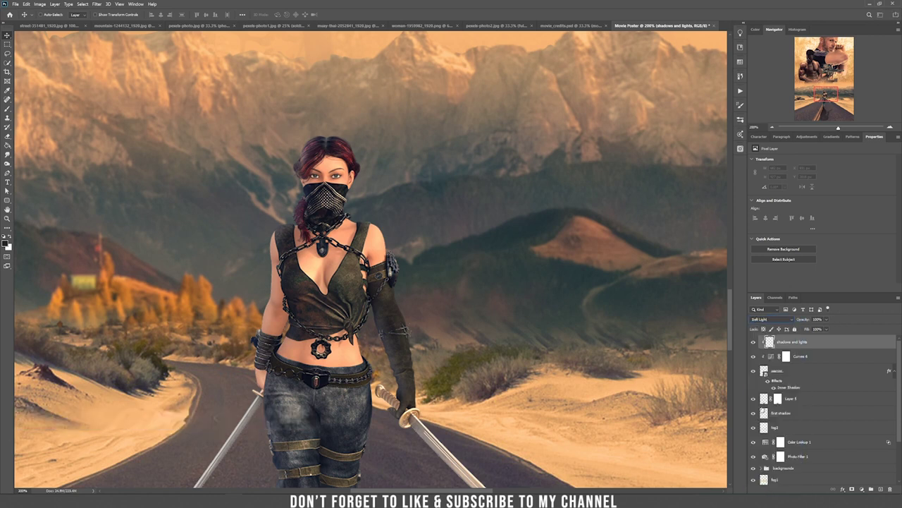
Step: Set the foreground colour to black and shade the woman's hair with a smaller soft brush
{"action": "left_click", "coordinate": [5, 243]}
{"action": "left_click_drag", "start_coordinate": [52, 137], "coordinate": [40, 176]}
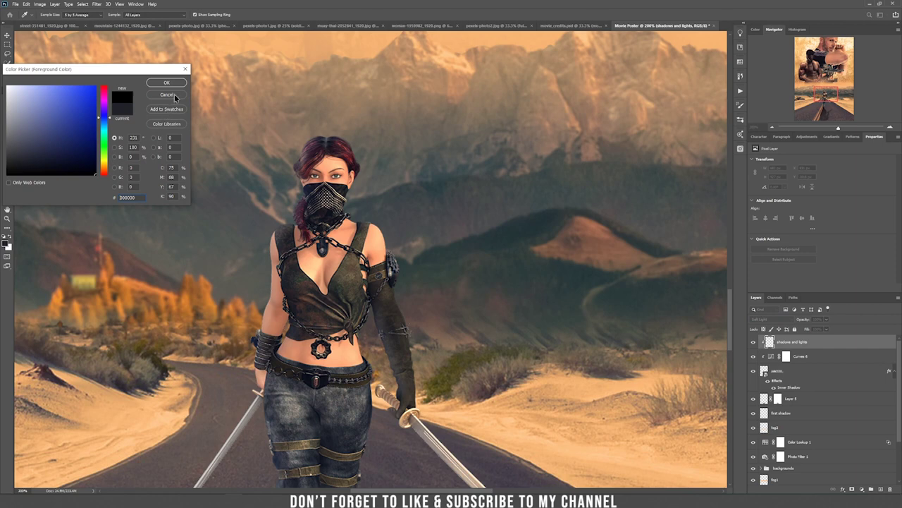
{"action": "left_click", "coordinate": [167, 83]}
{"action": "key", "text": "b"}
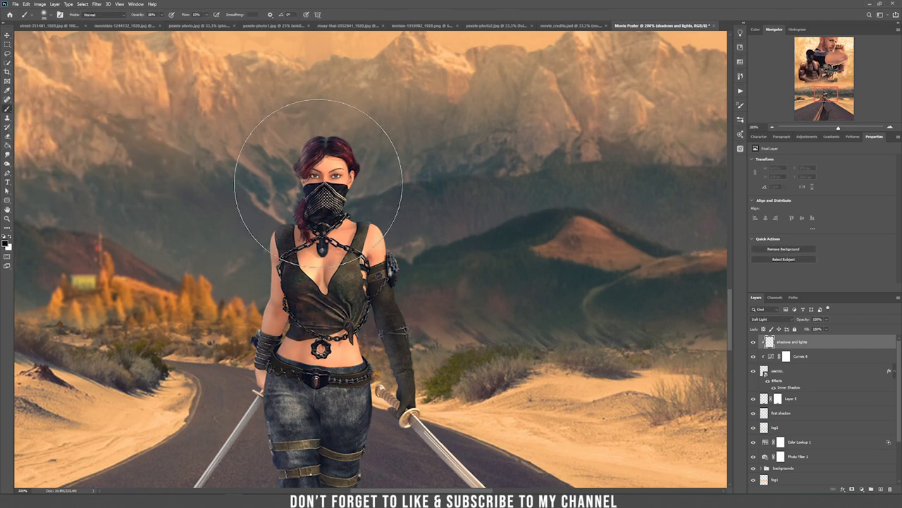
{"action": "right_click", "coordinate": [318, 182]}
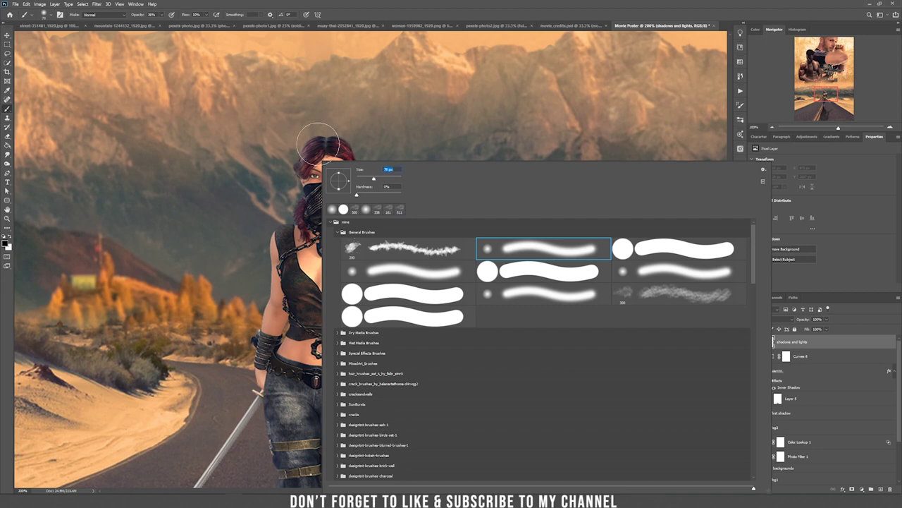
{"action": "left_click_drag", "start_coordinate": [370, 180], "coordinate": [364, 180]}
{"action": "mouse_move", "coordinate": [324, 144]}
{"action": "left_mouse_down"}
{"action": "mouse_move", "coordinate": [355, 157]}
{"action": "mouse_move", "coordinate": [354, 169]}
{"action": "left_mouse_up"}
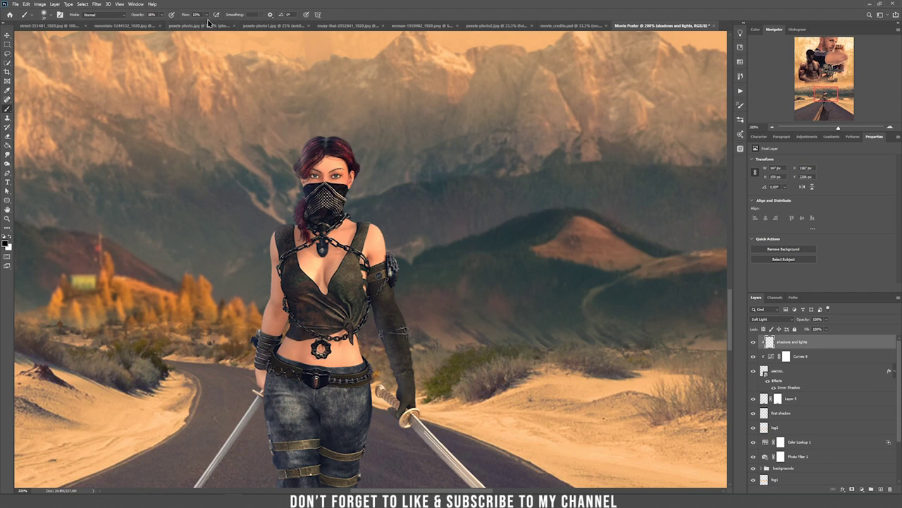
Step: Raise the brush opacity to 100% and paint black shading over the woman's hair, arms, torso, legs and sword edges
{"action": "left_click", "coordinate": [161, 14]}
{"action": "left_click_drag", "start_coordinate": [159, 24], "coordinate": [225, 28]}
{"action": "mouse_move", "coordinate": [339, 148]}
{"action": "left_mouse_down"}
{"action": "mouse_move", "coordinate": [355, 183]}
{"action": "mouse_move", "coordinate": [352, 167]}
{"action": "left_mouse_up"}
{"action": "left_click_drag", "start_coordinate": [373, 237], "coordinate": [393, 295]}
{"action": "left_click_drag", "start_coordinate": [402, 458], "coordinate": [369, 297]}
{"action": "mouse_move", "coordinate": [321, 250]}
{"action": "left_mouse_down"}
{"action": "mouse_move", "coordinate": [303, 345]}
{"action": "mouse_move", "coordinate": [280, 388]}
{"action": "left_mouse_up"}
{"action": "left_click_drag", "start_coordinate": [394, 465], "coordinate": [385, 321]}
{"action": "left_click_drag", "start_coordinate": [278, 277], "coordinate": [279, 358]}
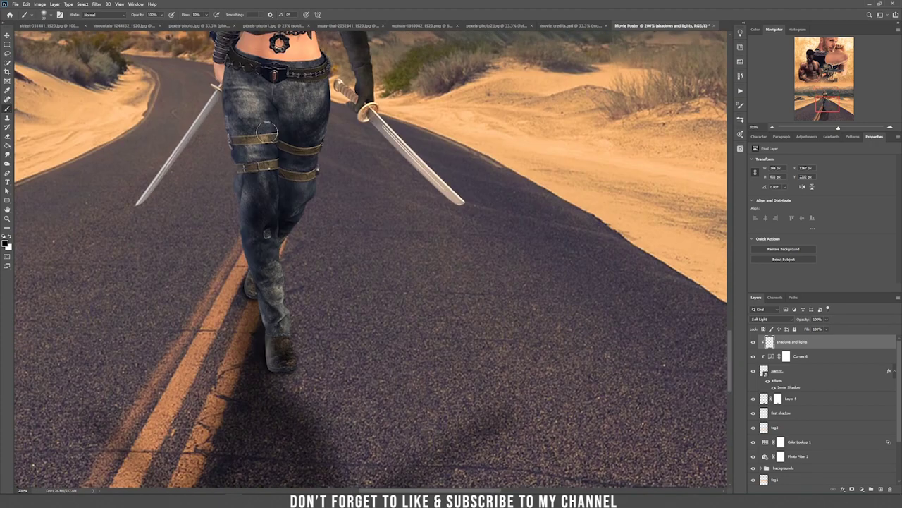
{"action": "scroll", "coordinate": [266, 132], "scroll_direction": "up", "scroll_amount": 5}
{"action": "scroll", "coordinate": [296, 212], "scroll_direction": "up", "scroll_amount": 3}
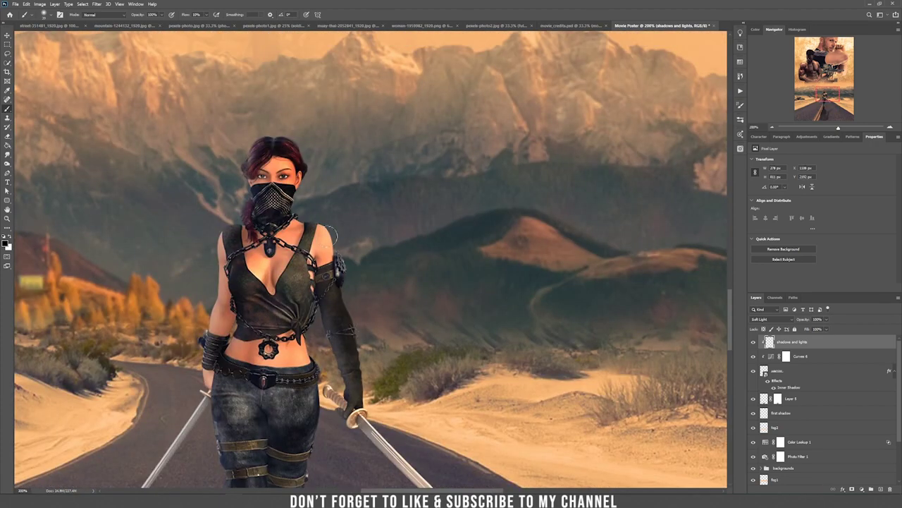
{"action": "left_click_drag", "start_coordinate": [360, 395], "coordinate": [357, 293]}
{"action": "left_click_drag", "start_coordinate": [364, 334], "coordinate": [443, 401]}
{"action": "left_click_drag", "start_coordinate": [223, 233], "coordinate": [230, 127]}
{"action": "left_click_drag", "start_coordinate": [250, 71], "coordinate": [272, 38]}
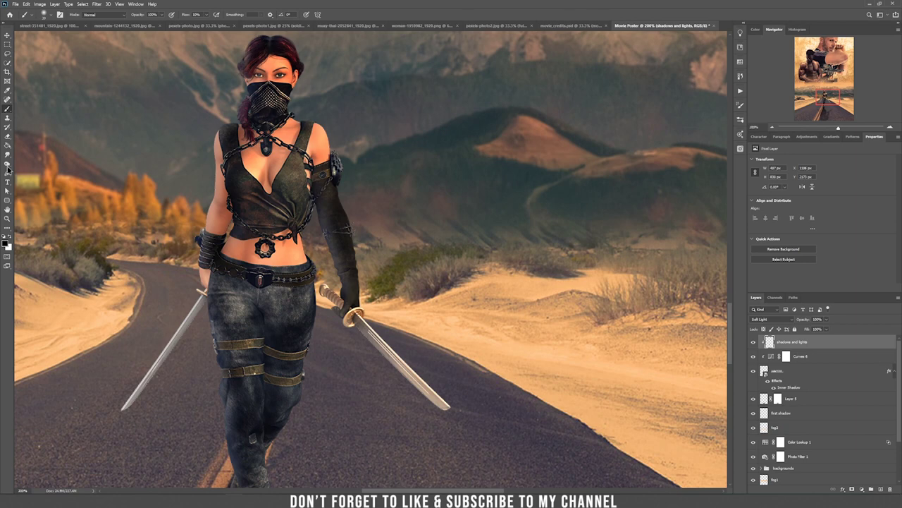
Step: Swap the brush colour to white and paint highlights on the woman's arms, both swords, trousers, hair and shoulder
{"action": "left_click", "coordinate": [10, 239]}
{"action": "mouse_move", "coordinate": [236, 132]}
{"action": "left_mouse_down"}
{"action": "mouse_move", "coordinate": [213, 193]}
{"action": "mouse_move", "coordinate": [204, 272]}
{"action": "left_mouse_up"}
{"action": "left_click_drag", "start_coordinate": [197, 300], "coordinate": [123, 407]}
{"action": "left_click_drag", "start_coordinate": [363, 319], "coordinate": [443, 405]}
{"action": "left_click_drag", "start_coordinate": [326, 191], "coordinate": [347, 289]}
{"action": "mouse_move", "coordinate": [277, 301]}
{"action": "left_mouse_down"}
{"action": "mouse_move", "coordinate": [229, 305]}
{"action": "mouse_move", "coordinate": [250, 398]}
{"action": "left_mouse_up"}
{"action": "mouse_move", "coordinate": [262, 402]}
{"action": "left_mouse_down"}
{"action": "mouse_move", "coordinate": [268, 232]}
{"action": "mouse_move", "coordinate": [268, 400]}
{"action": "left_mouse_up"}
{"action": "left_click_drag", "start_coordinate": [275, 53], "coordinate": [252, 96]}
{"action": "left_click_drag", "start_coordinate": [236, 147], "coordinate": [225, 167]}
{"action": "key", "text": "v"}
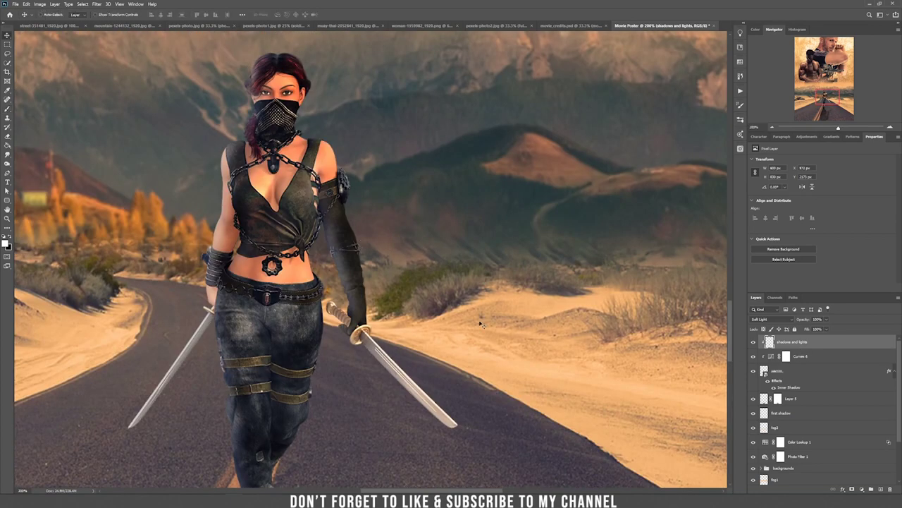
{"action": "scroll", "coordinate": [479, 324], "scroll_direction": "down", "scroll_amount": 4}
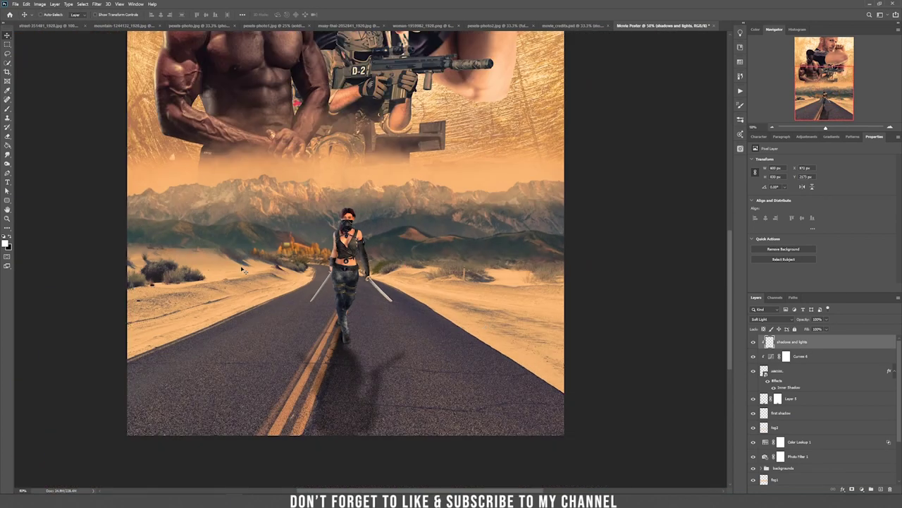
{"action": "scroll", "coordinate": [382, 188], "scroll_direction": "down", "scroll_amount": 1}
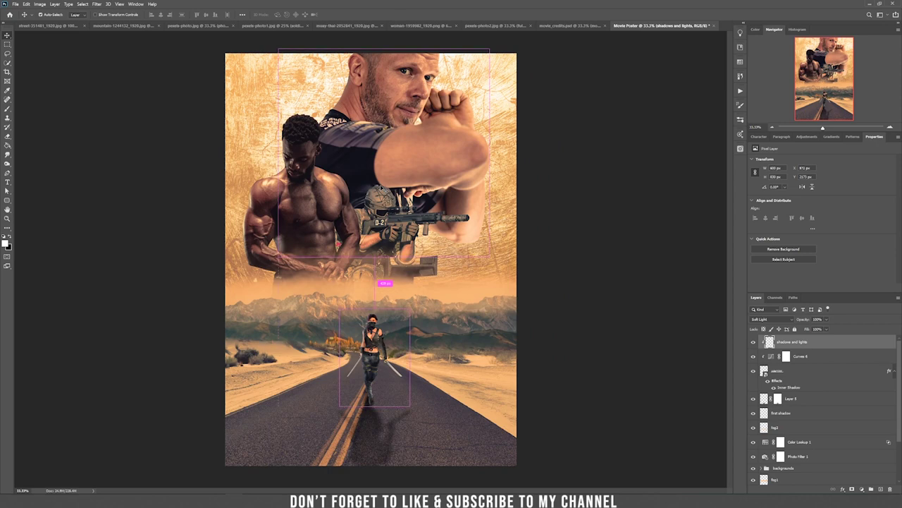
Step: Examine how the swordswoman and the male figures blend into the poster, up close along the muscular man's shoulder edges
{"action": "scroll", "coordinate": [370, 261], "scroll_direction": "up", "scroll_amount": 1}
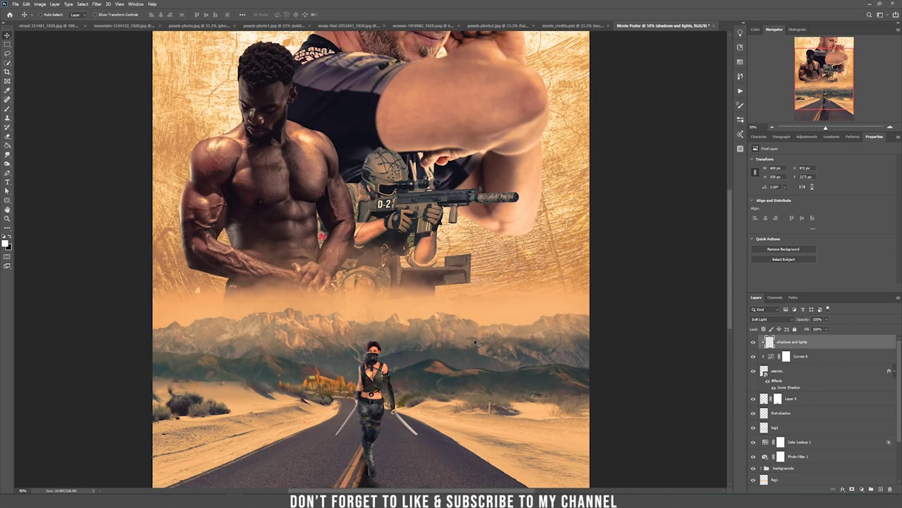
{"action": "left_click_drag", "start_coordinate": [415, 382], "coordinate": [362, 269]}
{"action": "scroll", "coordinate": [363, 271], "scroll_direction": "up", "scroll_amount": 1}
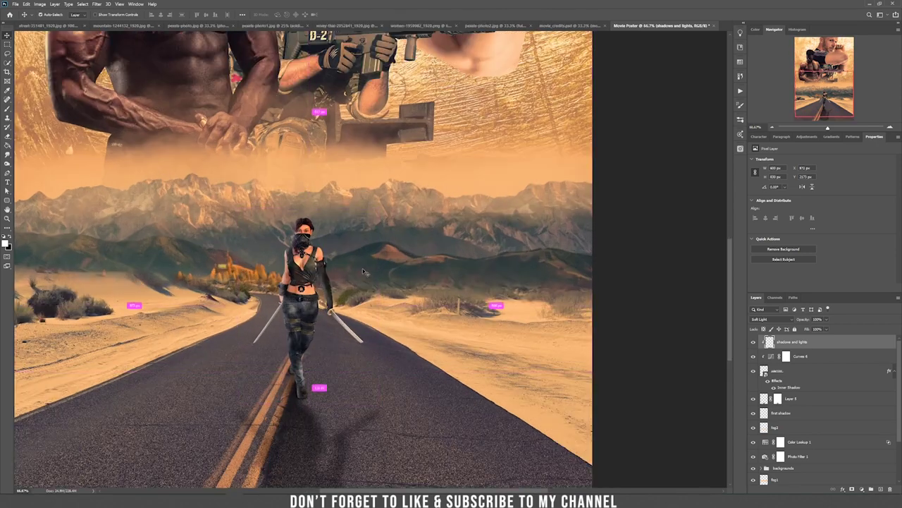
{"action": "scroll", "coordinate": [362, 268], "scroll_direction": "down", "scroll_amount": 1}
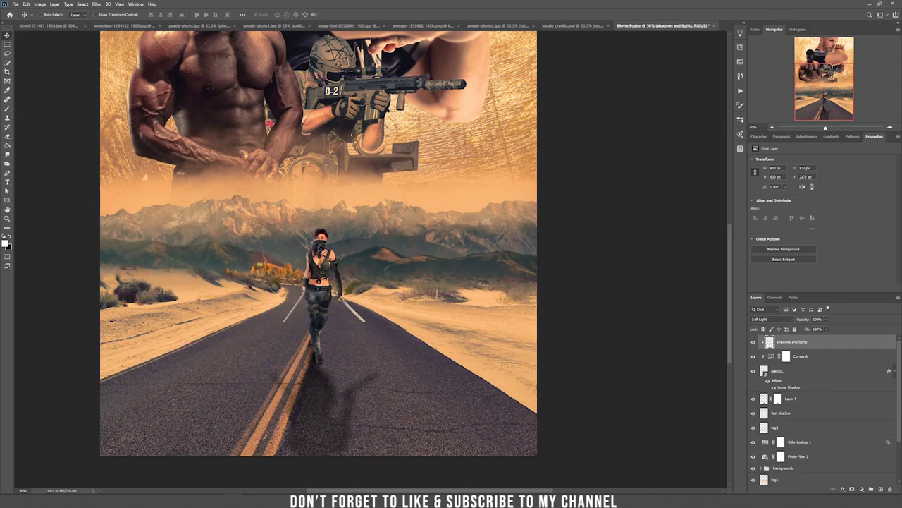
{"action": "left_click_drag", "start_coordinate": [367, 169], "coordinate": [357, 256]}
{"action": "scroll", "coordinate": [358, 259], "scroll_direction": "down", "scroll_amount": 1}
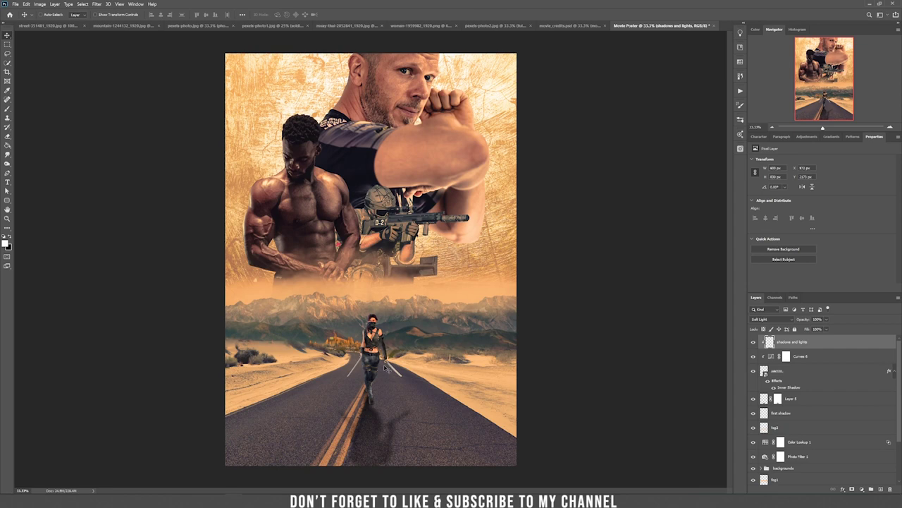
{"action": "scroll", "coordinate": [385, 367], "scroll_direction": "up", "scroll_amount": 2}
{"action": "scroll", "coordinate": [385, 374], "scroll_direction": "down", "scroll_amount": 4}
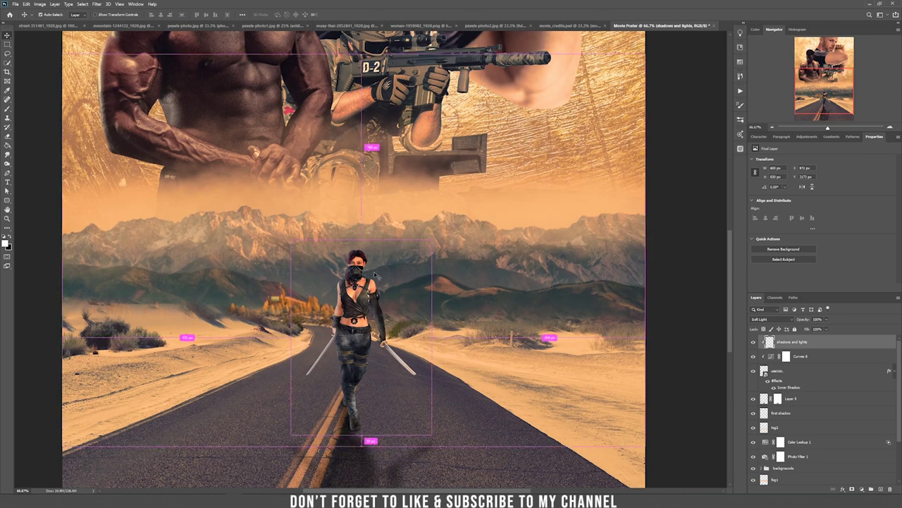
{"action": "scroll", "coordinate": [283, 304], "scroll_direction": "up", "scroll_amount": 6}
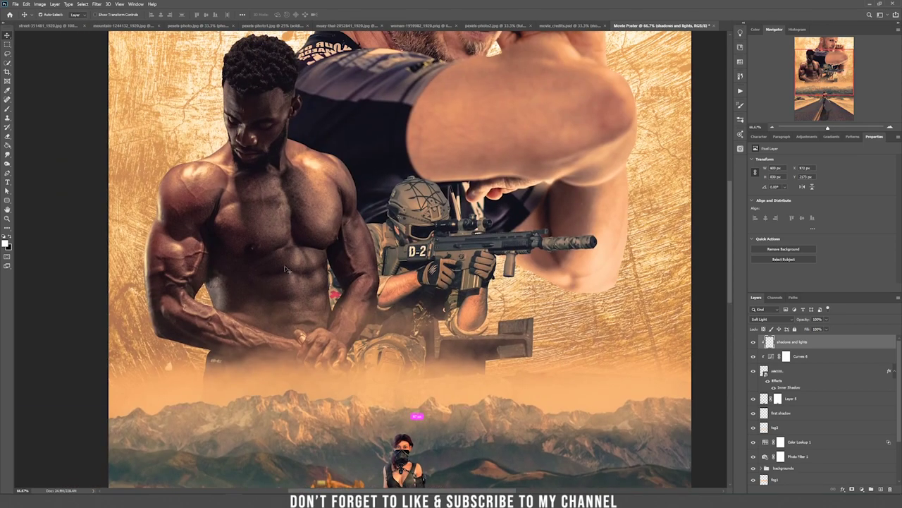
{"action": "scroll", "coordinate": [285, 269], "scroll_direction": "up", "scroll_amount": 3}
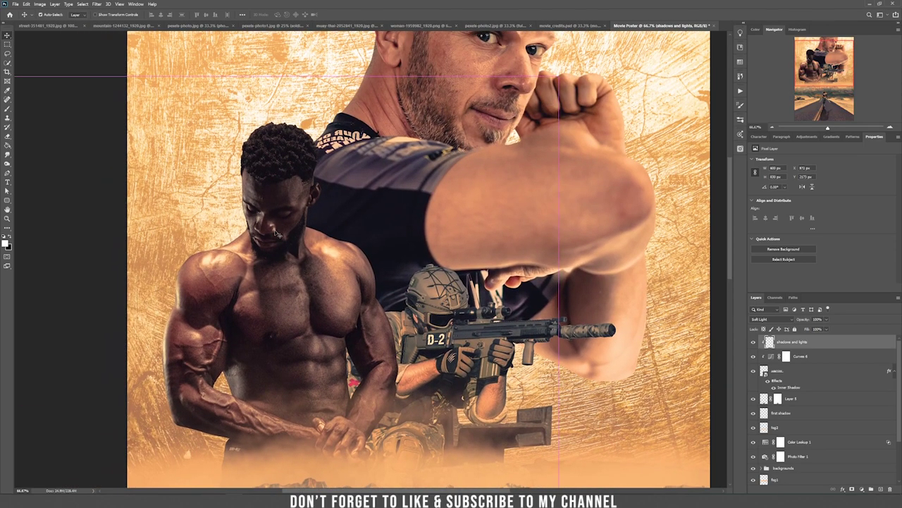
{"action": "scroll", "coordinate": [277, 234], "scroll_direction": "up", "scroll_amount": 4}
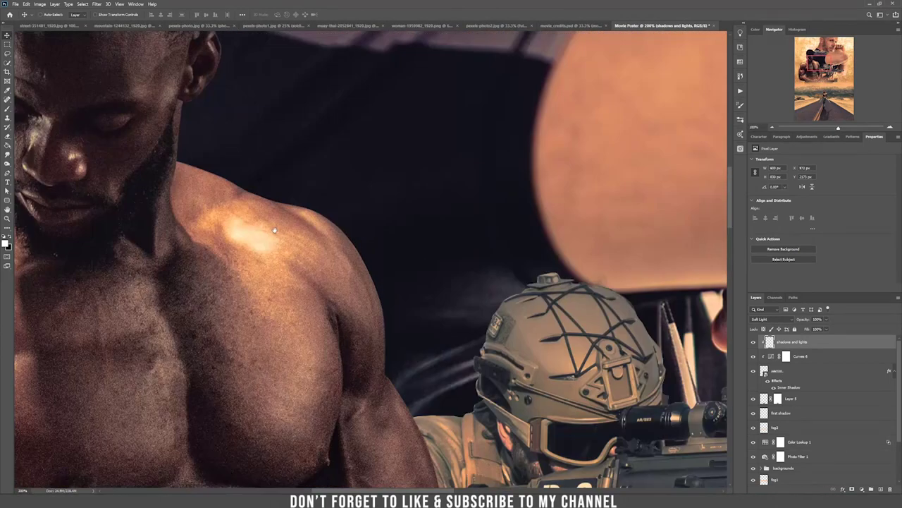
{"action": "scroll", "coordinate": [499, 179], "scroll_direction": "left", "scroll_amount": 4}
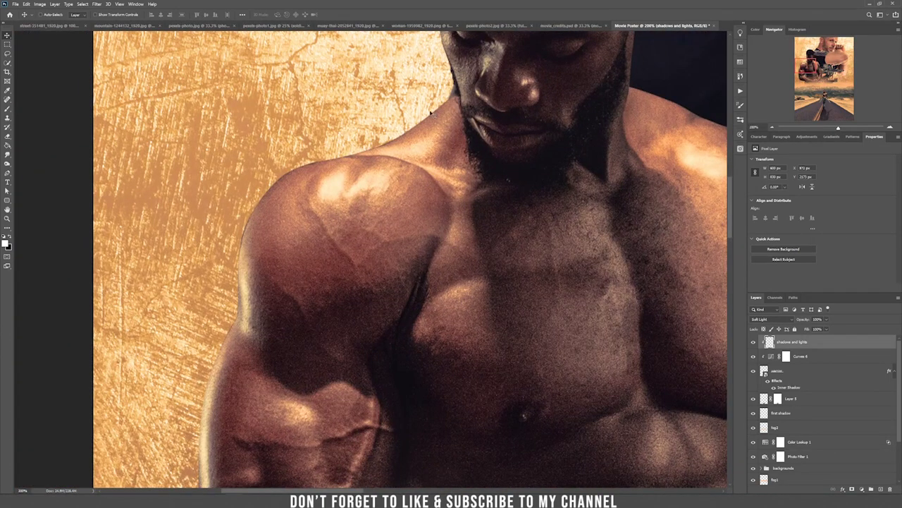
{"action": "left_click_drag", "start_coordinate": [322, 167], "coordinate": [266, 214]}
Step: Select the shirtless man's photo layer in the actors group and convert it to a smart object
{"action": "right_click", "coordinate": [405, 206]}
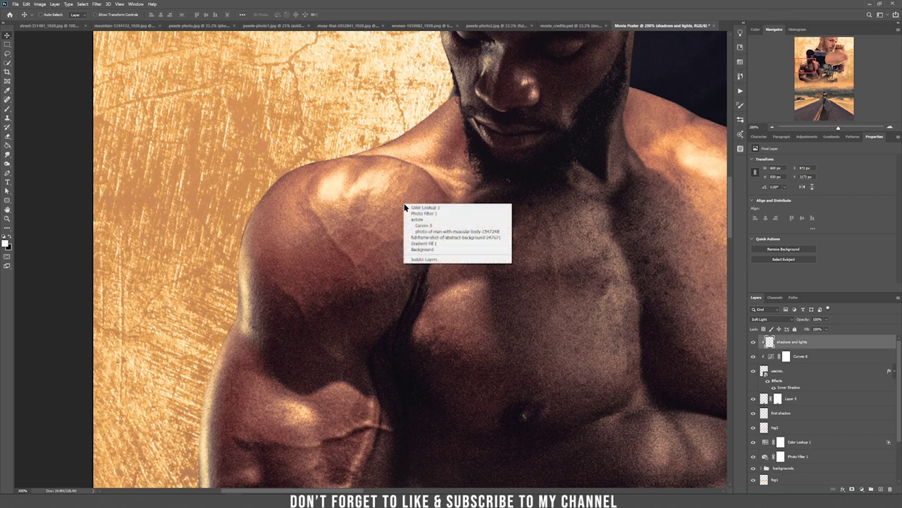
{"action": "left_click", "coordinate": [423, 228]}
{"action": "scroll", "coordinate": [850, 455], "scroll_direction": "down", "scroll_amount": 2}
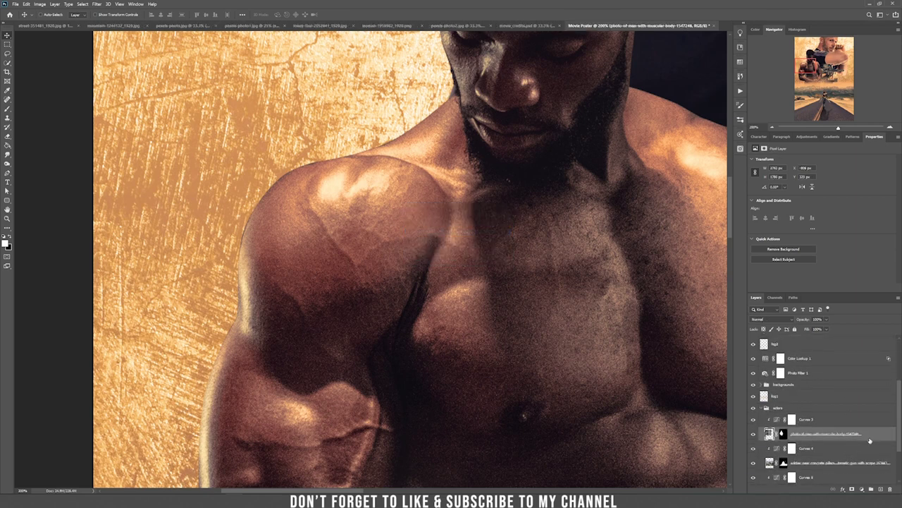
{"action": "right_click", "coordinate": [874, 438]}
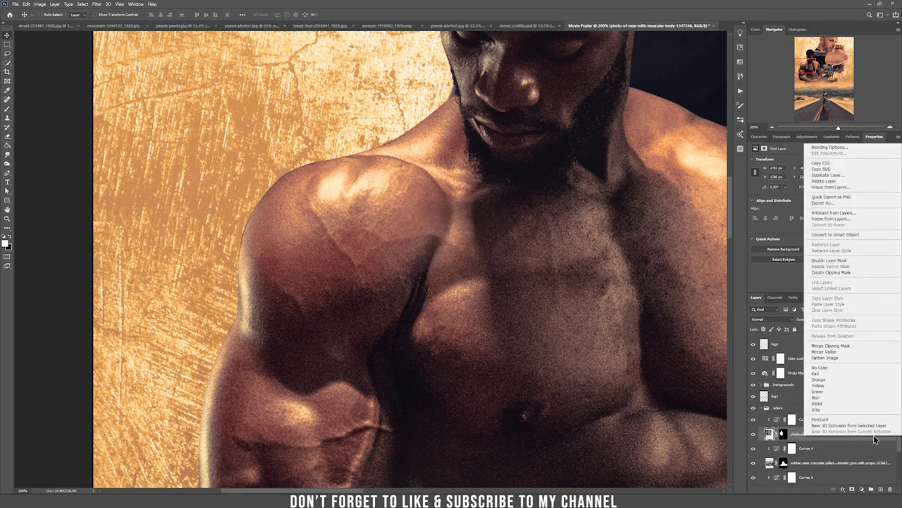
{"action": "left_click", "coordinate": [872, 235]}
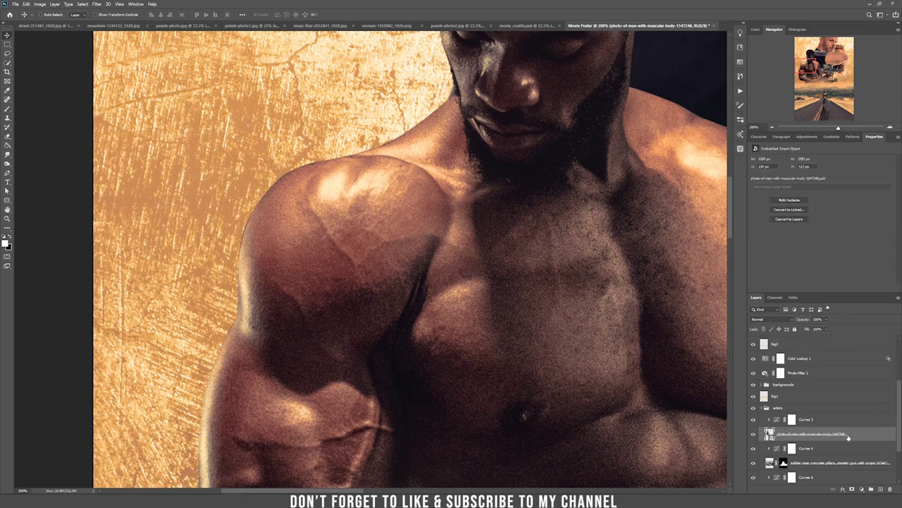
Step: Start a Field Blur on the shirtless man, add blur pins at his hair edge and face, and set the face pin to 0 px
{"action": "left_click", "coordinate": [97, 4]}
{"action": "mouse_move", "coordinate": [170, 95]}
{"action": "left_click", "coordinate": [196, 90]}
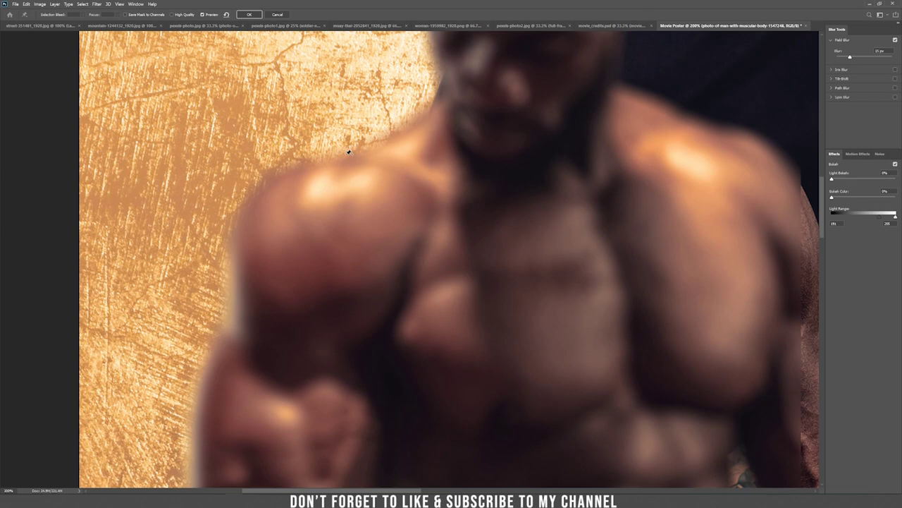
{"action": "key", "text": "ctrl+minus"}
{"action": "key", "text": "ctrl+minus"}
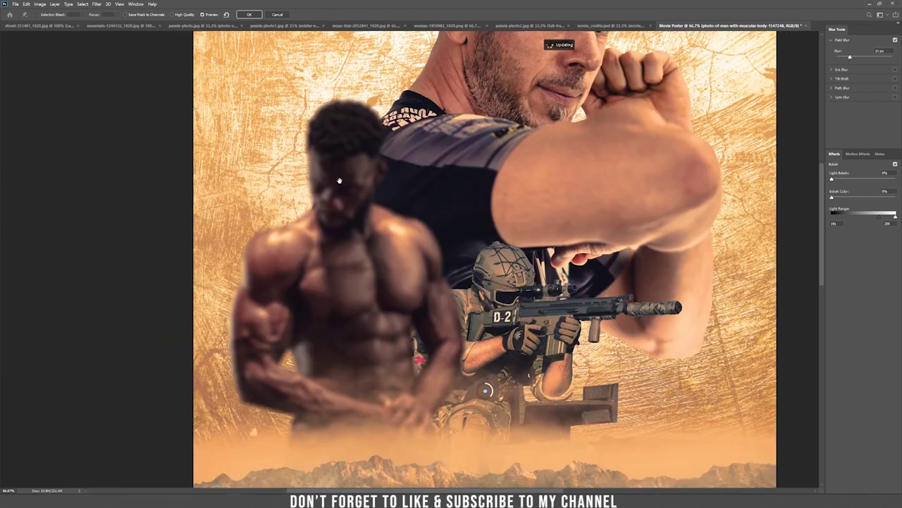
{"action": "key", "text": "ctrl+plus"}
{"action": "left_click_drag", "start_coordinate": [301, 86], "coordinate": [249, 191]}
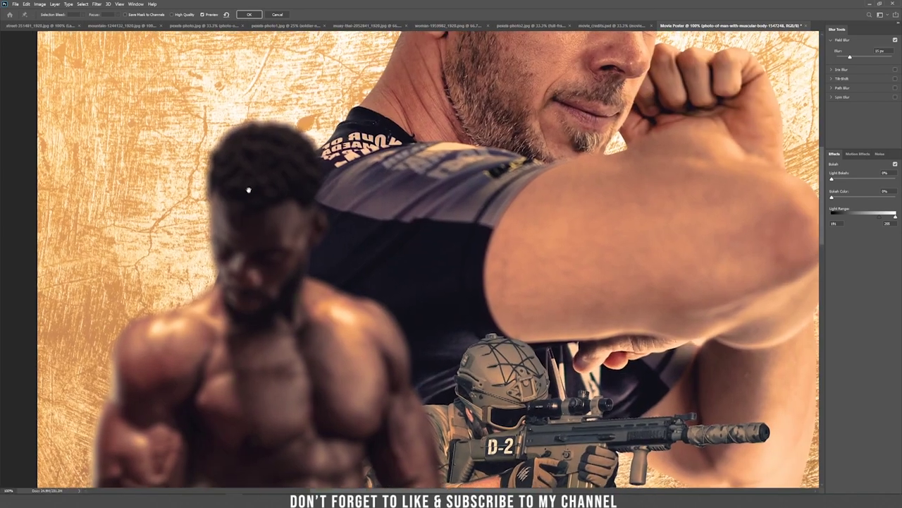
{"action": "left_click", "coordinate": [233, 134]}
{"action": "left_click", "coordinate": [248, 258]}
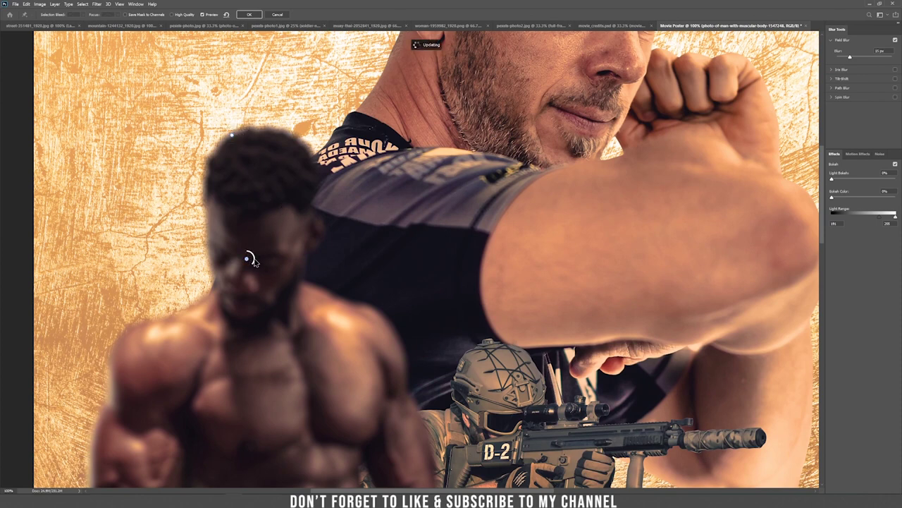
{"action": "left_click_drag", "start_coordinate": [252, 261], "coordinate": [246, 278]}
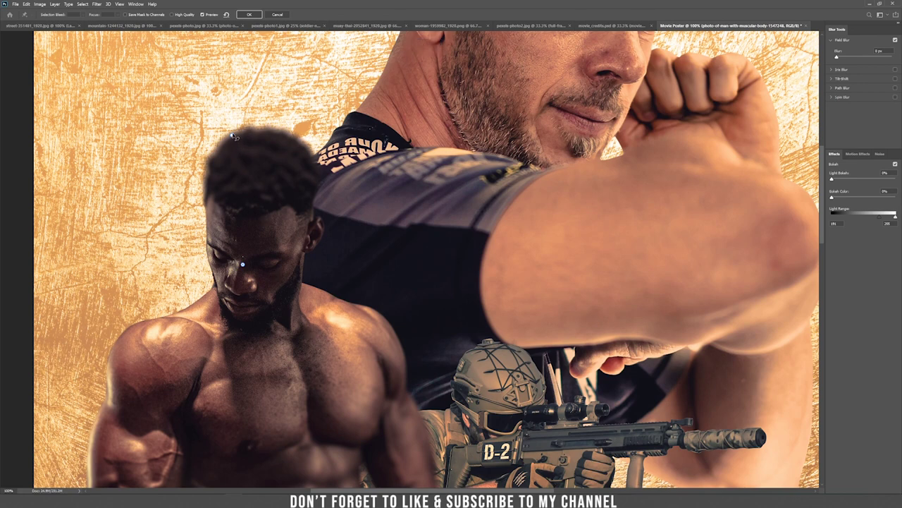
Step: Reduce the hair-edge pin to a slight blur and add another blur pin on the edge of the man's near shoulder
{"action": "left_click", "coordinate": [232, 134]}
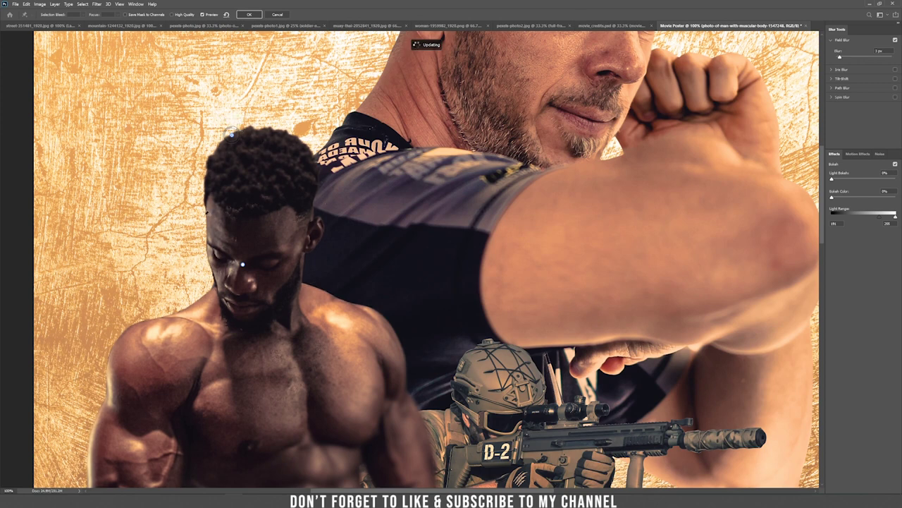
{"action": "left_click_drag", "start_coordinate": [194, 323], "coordinate": [244, 198]}
{"action": "left_click", "coordinate": [239, 202]}
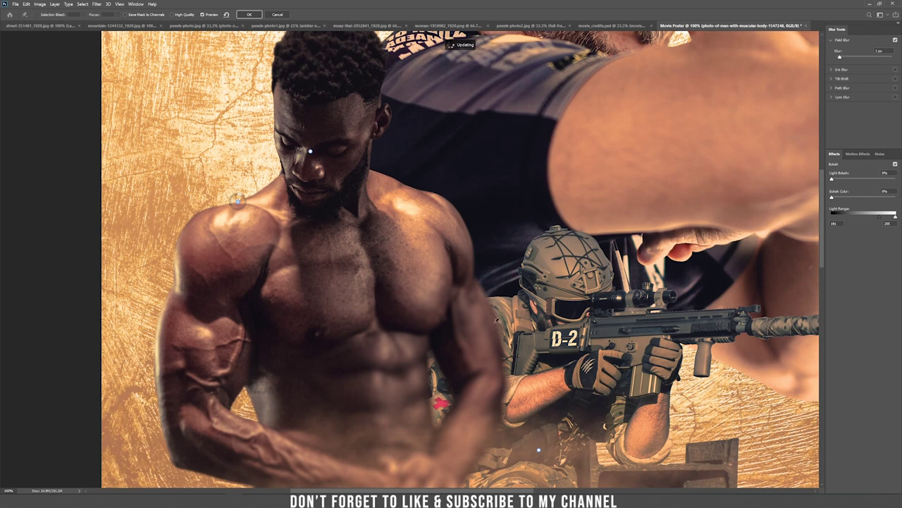
Step: Move the original blur pin from the soldier onto the shirtless man's hands and lower its blur amount
{"action": "left_click_drag", "start_coordinate": [457, 340], "coordinate": [440, 197]}
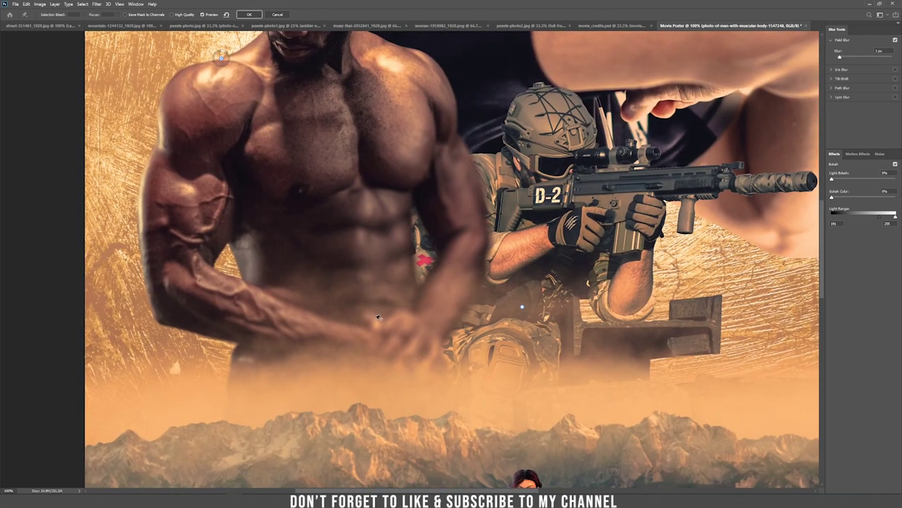
{"action": "left_click_drag", "start_coordinate": [523, 307], "coordinate": [383, 312]}
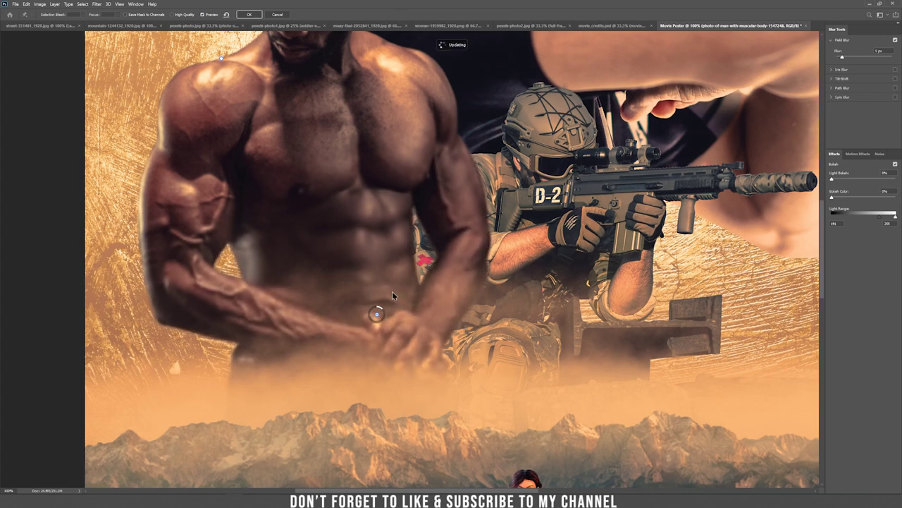
{"action": "scroll", "coordinate": [393, 284], "scroll_direction": "down", "scroll_amount": 2}
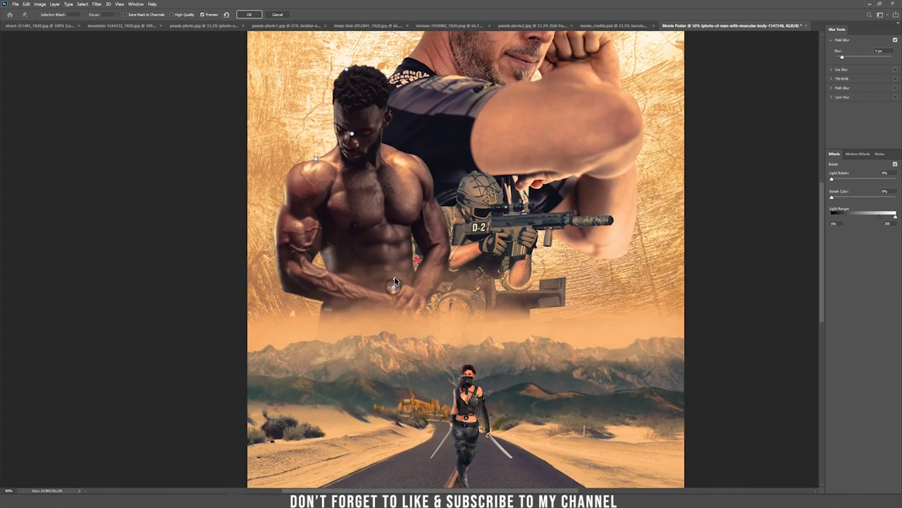
{"action": "scroll", "coordinate": [394, 283], "scroll_direction": "up", "scroll_amount": 1}
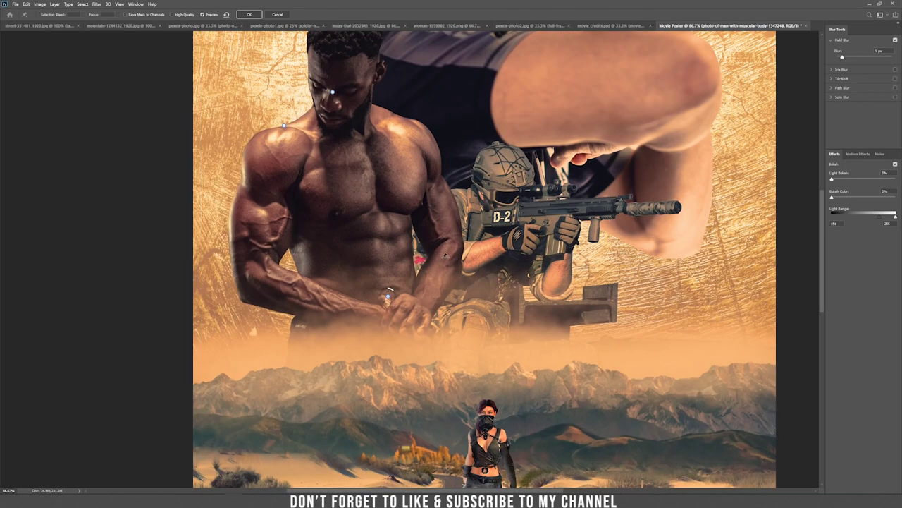
Step: Add blur pins on the man's shoulder edge beside the soldier and beside his neck, reduce the shoulder pin's blur, and apply the Field Blur
{"action": "left_click", "coordinate": [438, 146]}
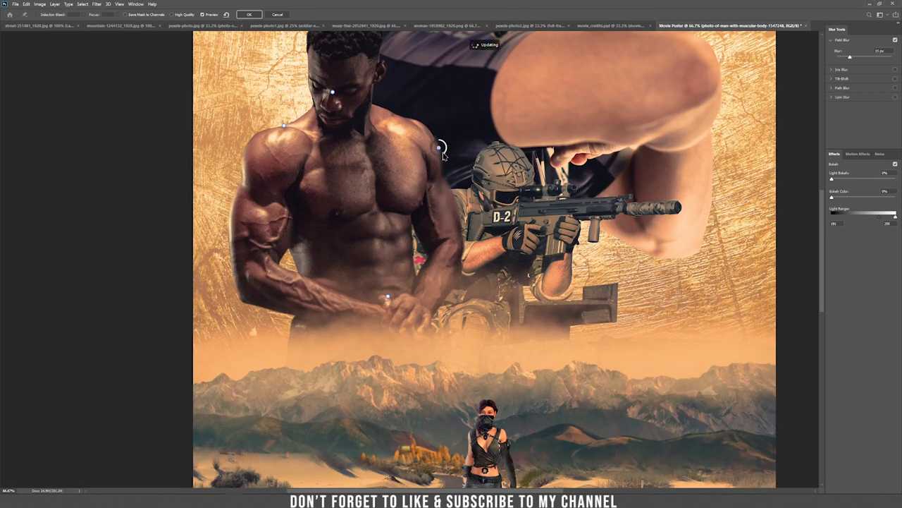
{"action": "left_click_drag", "start_coordinate": [444, 145], "coordinate": [442, 146]}
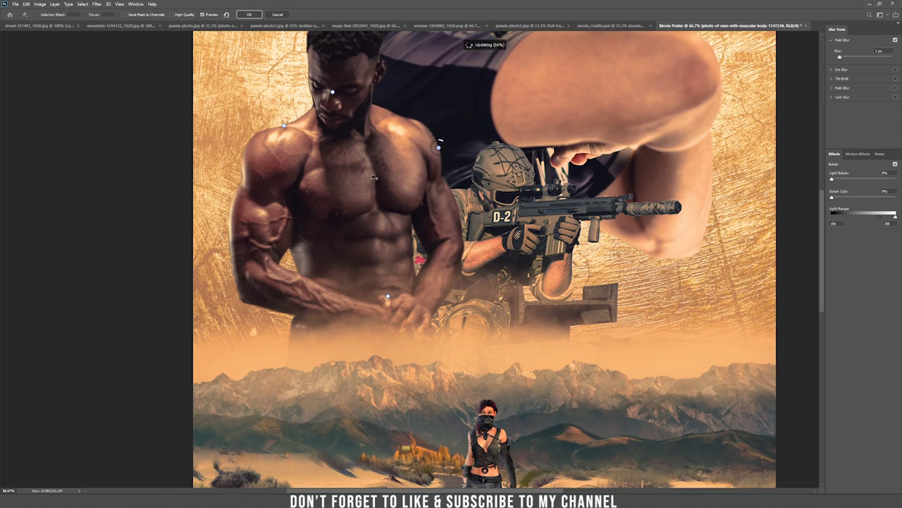
{"action": "left_click_drag", "start_coordinate": [362, 125], "coordinate": [351, 211]}
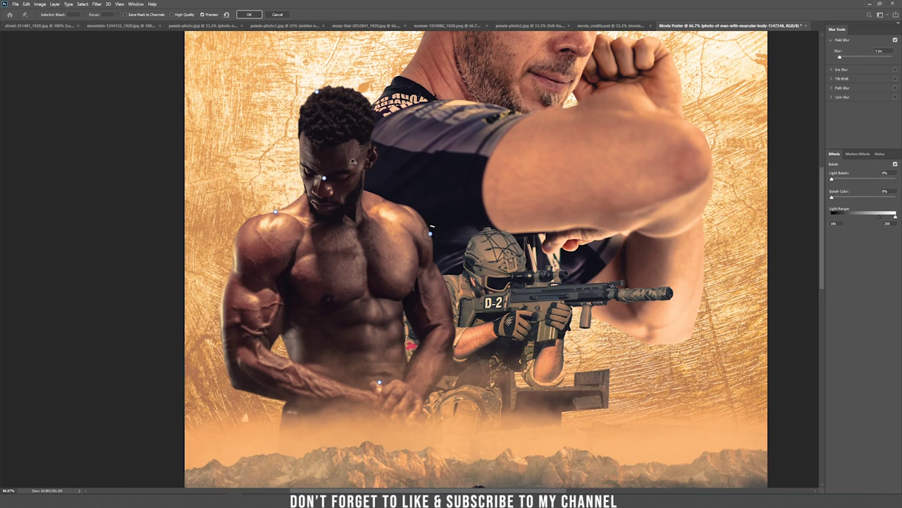
{"action": "left_click", "coordinate": [370, 189]}
{"action": "mouse_move", "coordinate": [370, 189]}
{"action": "left_mouse_down"}
{"action": "mouse_move", "coordinate": [375, 197]}
{"action": "mouse_move", "coordinate": [371, 186]}
{"action": "left_mouse_up"}
{"action": "left_click", "coordinate": [250, 15]}
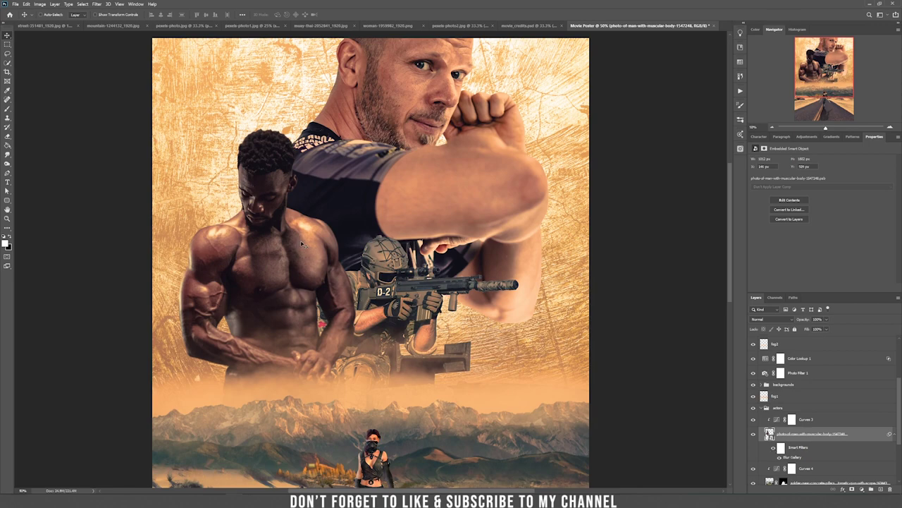
{"action": "scroll", "coordinate": [302, 244], "scroll_direction": "up", "scroll_amount": 2}
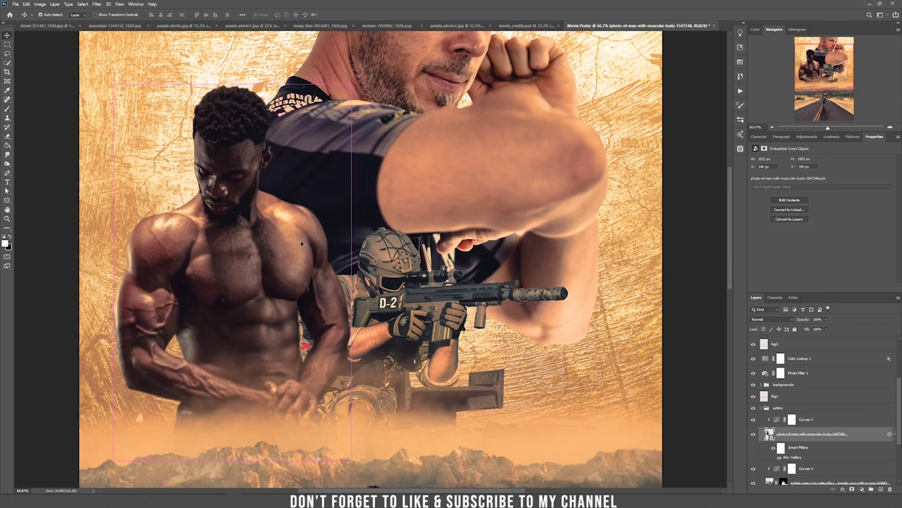
{"action": "scroll", "coordinate": [368, 257], "scroll_direction": "down", "scroll_amount": 2}
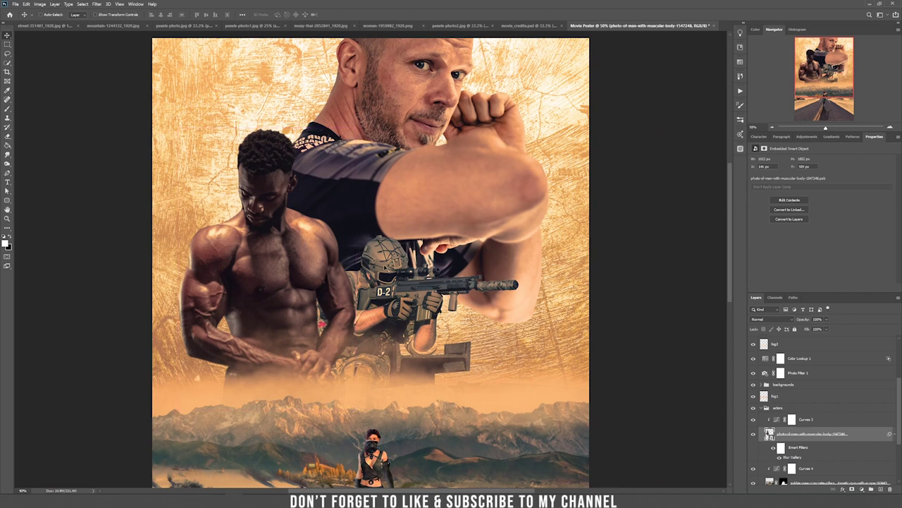
Step: Convert the soldier photo layer in the actors group to a smart object
{"action": "scroll", "coordinate": [856, 436], "scroll_direction": "down", "scroll_amount": 3}
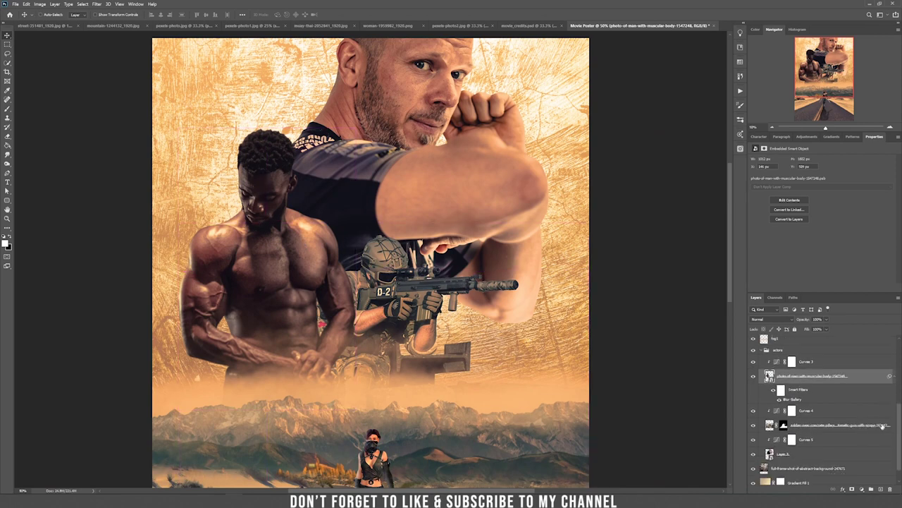
{"action": "right_click", "coordinate": [884, 423]}
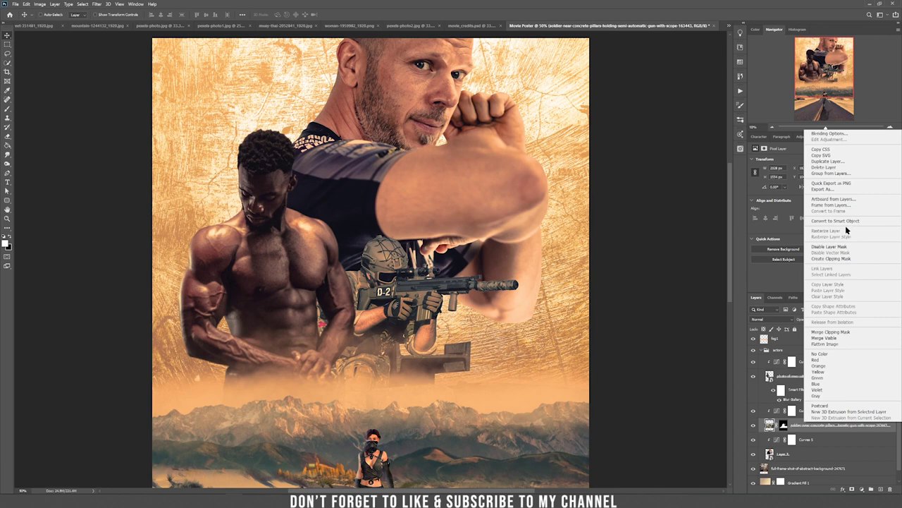
{"action": "left_click", "coordinate": [865, 222]}
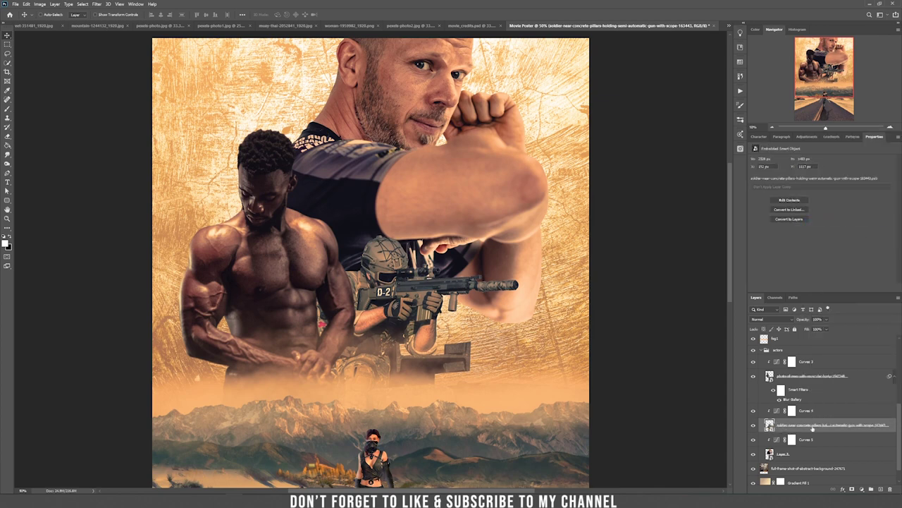
Step: Start a Field Blur on the soldier layer, move its blur pin onto the rifle's receiver and set the blur to 0 px
{"action": "left_click", "coordinate": [96, 4]}
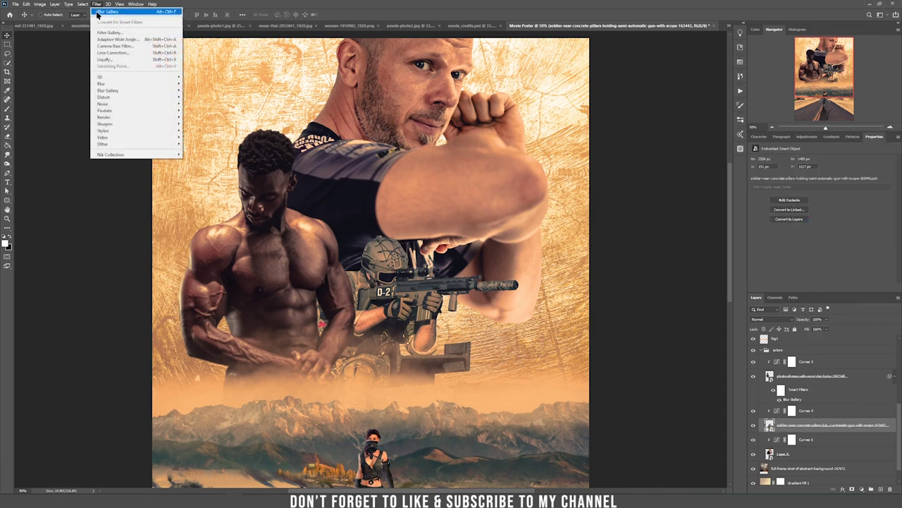
{"action": "mouse_move", "coordinate": [108, 90]}
{"action": "left_click", "coordinate": [194, 90]}
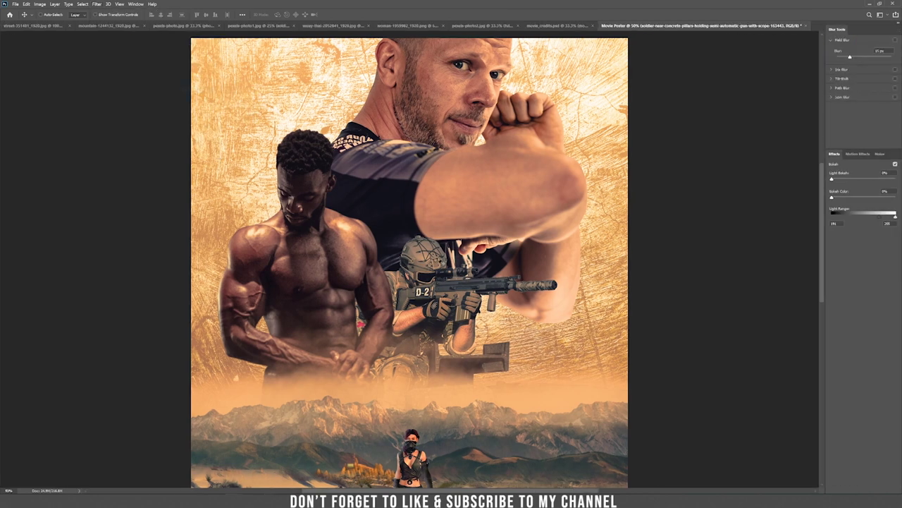
{"action": "key", "text": "ctrl+plus"}
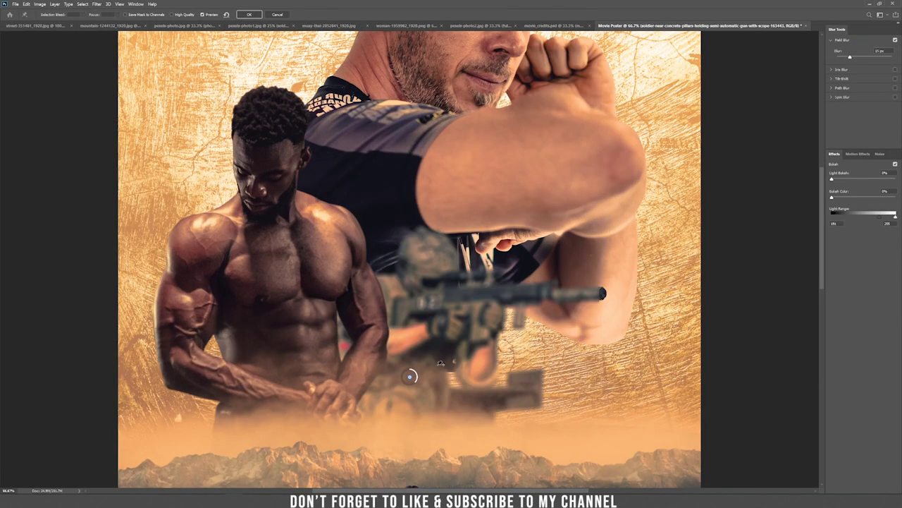
{"action": "left_click_drag", "start_coordinate": [412, 376], "coordinate": [447, 290]}
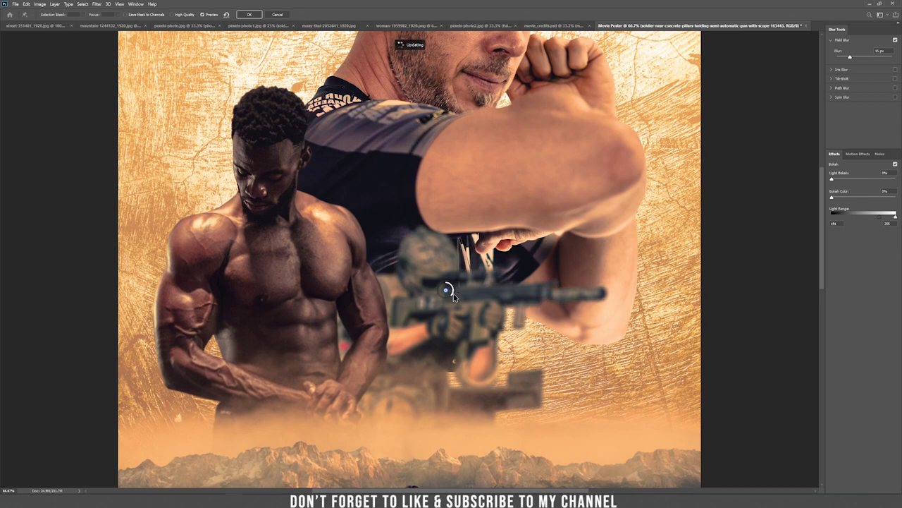
{"action": "left_click_drag", "start_coordinate": [446, 277], "coordinate": [443, 275]}
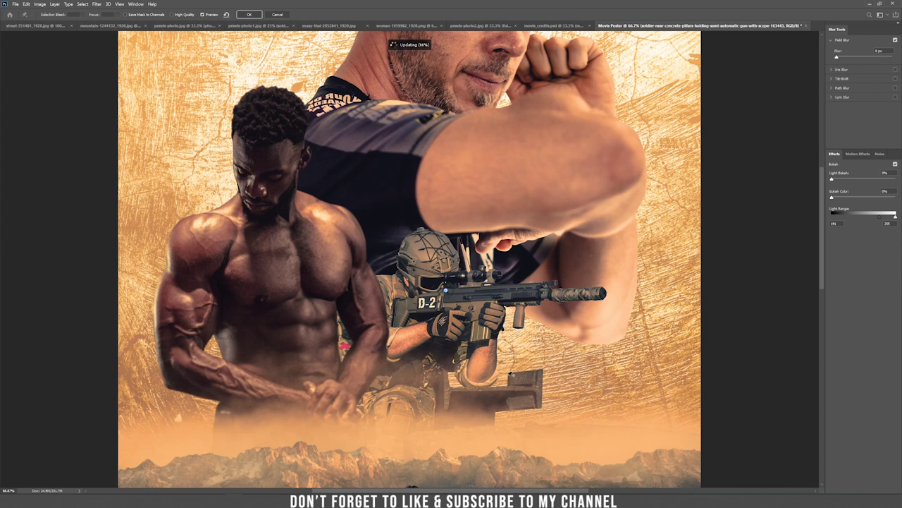
Step: Add a 6 px blur pin on the ledge below the soldier and a 2 px pin on the back edge of his helmet
{"action": "left_click", "coordinate": [459, 400]}
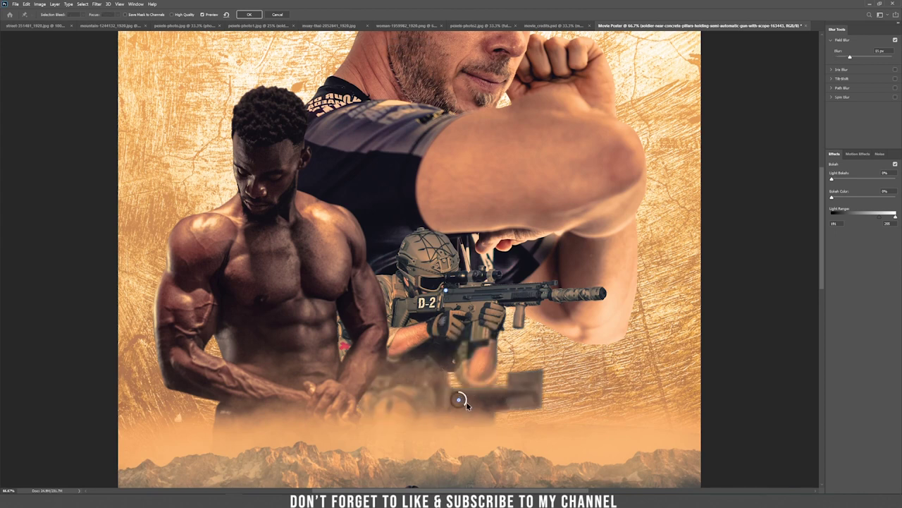
{"action": "left_click_drag", "start_coordinate": [465, 402], "coordinate": [467, 399]}
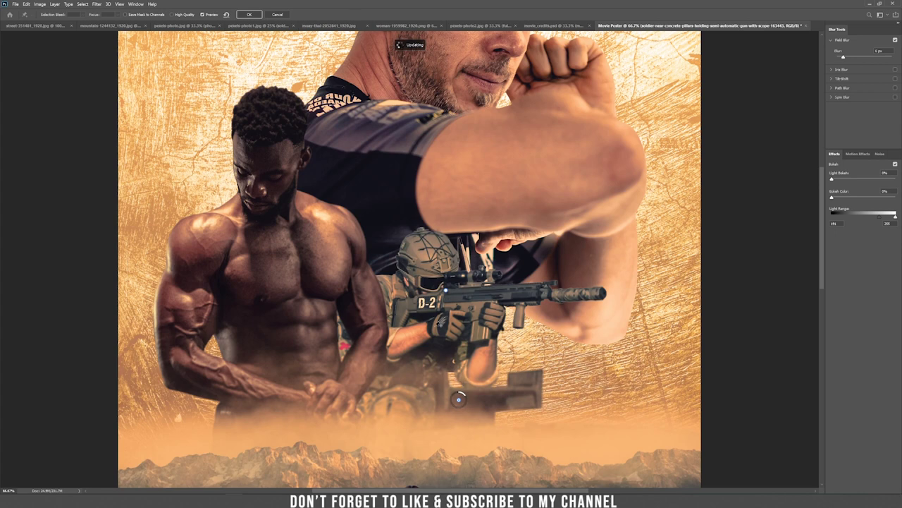
{"action": "left_click", "coordinate": [400, 257]}
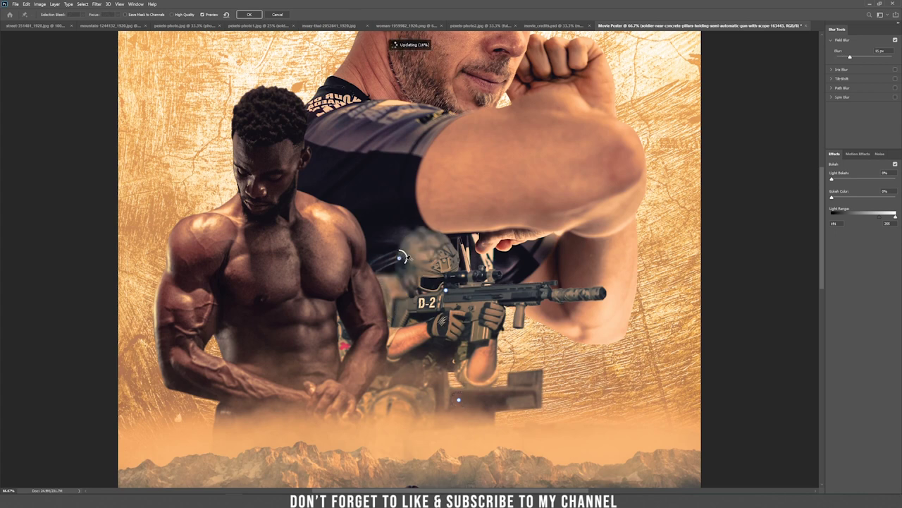
{"action": "left_click_drag", "start_coordinate": [404, 255], "coordinate": [403, 251]}
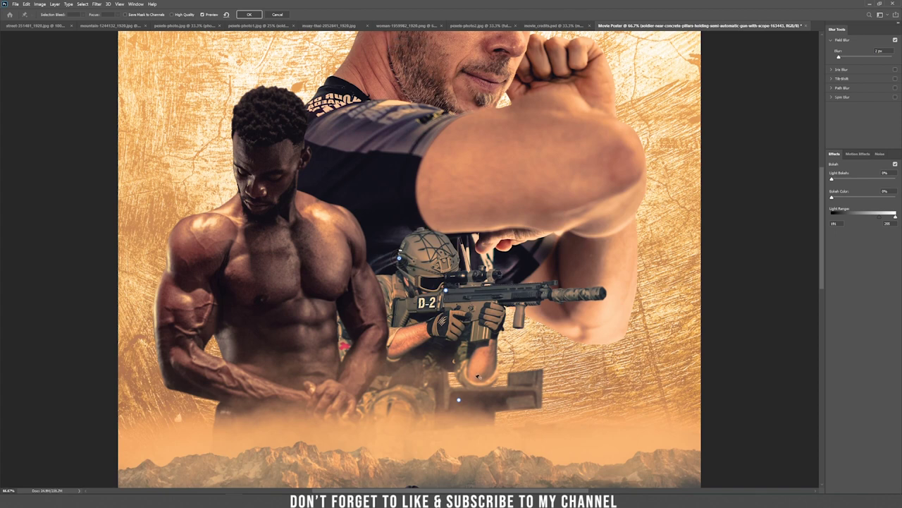
Step: Add low-blur pins on the soldier's back shoulder edge and the rifle's muzzle, plus a 1 px pin on the scope
{"action": "left_click", "coordinate": [379, 275]}
{"action": "left_click_drag", "start_coordinate": [387, 273], "coordinate": [384, 268]}
{"action": "left_click", "coordinate": [597, 286]}
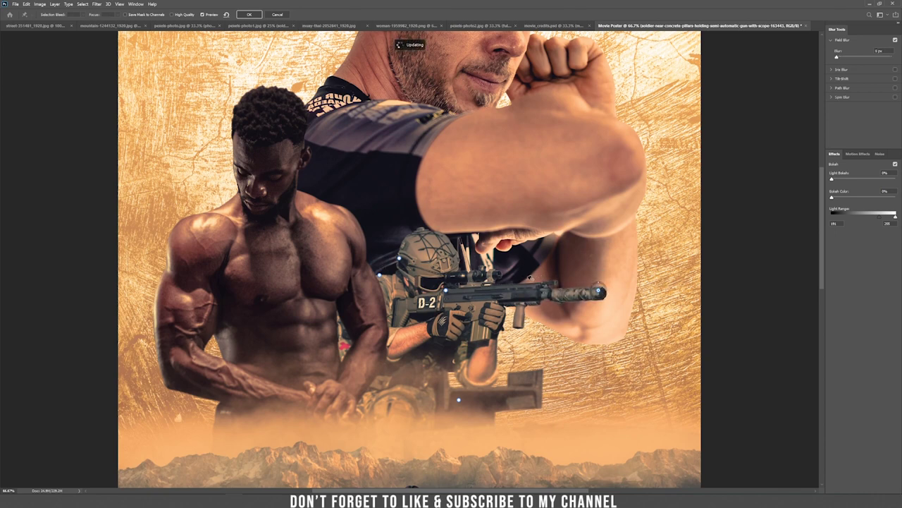
{"action": "left_click", "coordinate": [487, 267]}
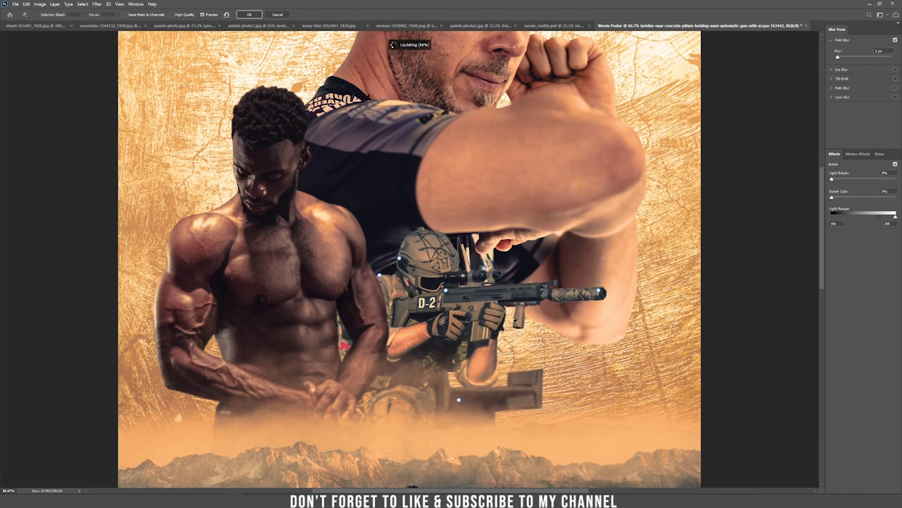
Step: Add a 0 px blur pin on the soldier's front hand and apply the Field Blur
{"action": "left_click", "coordinate": [488, 313]}
{"action": "left_click_drag", "start_coordinate": [493, 314], "coordinate": [492, 310]}
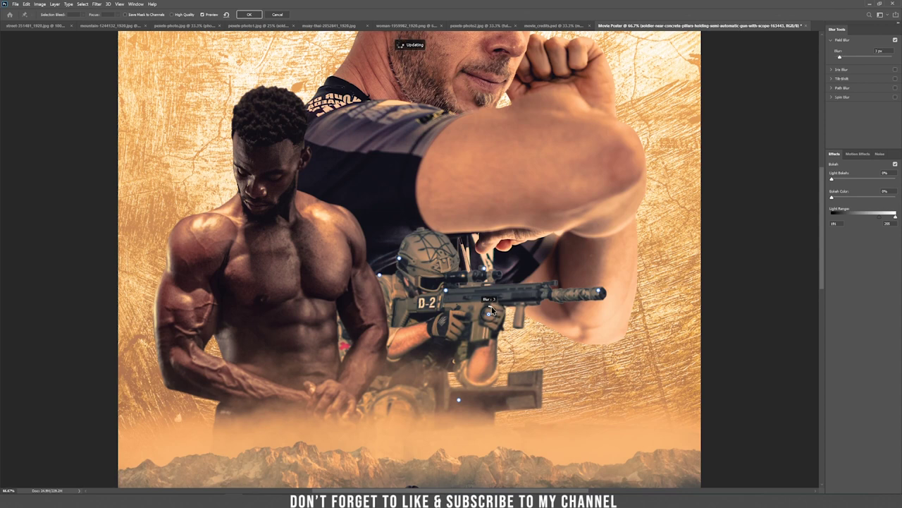
{"action": "left_click_drag", "start_coordinate": [490, 310], "coordinate": [491, 311]}
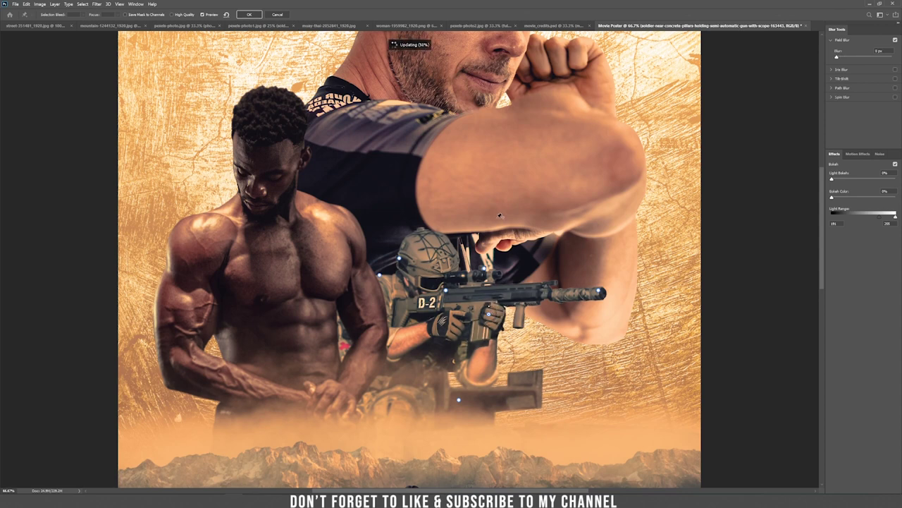
{"action": "left_click", "coordinate": [250, 15]}
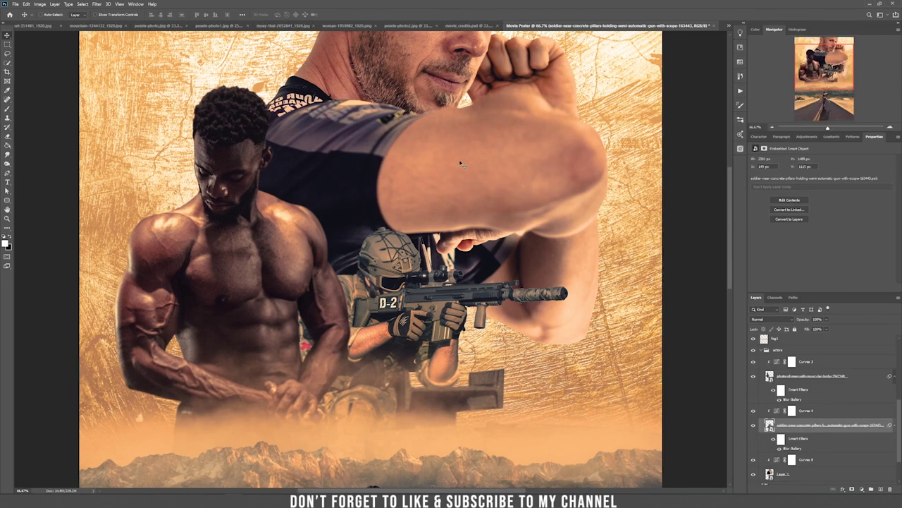
Step: Start a Field Blur on Layer 3, the bald man, and set the pin on his face to 0 px
{"action": "scroll", "coordinate": [439, 141], "scroll_direction": "up", "scroll_amount": 5}
{"action": "scroll", "coordinate": [809, 434], "scroll_direction": "down", "scroll_amount": 1}
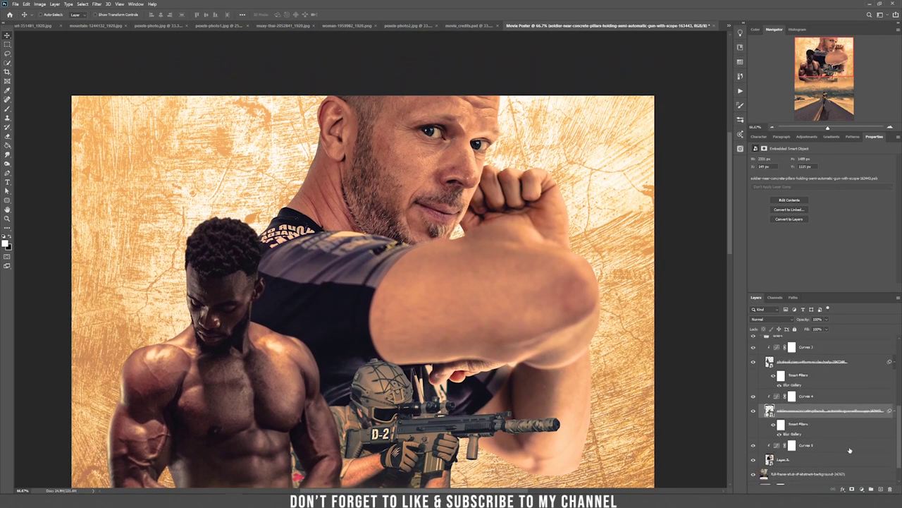
{"action": "left_click", "coordinate": [850, 463]}
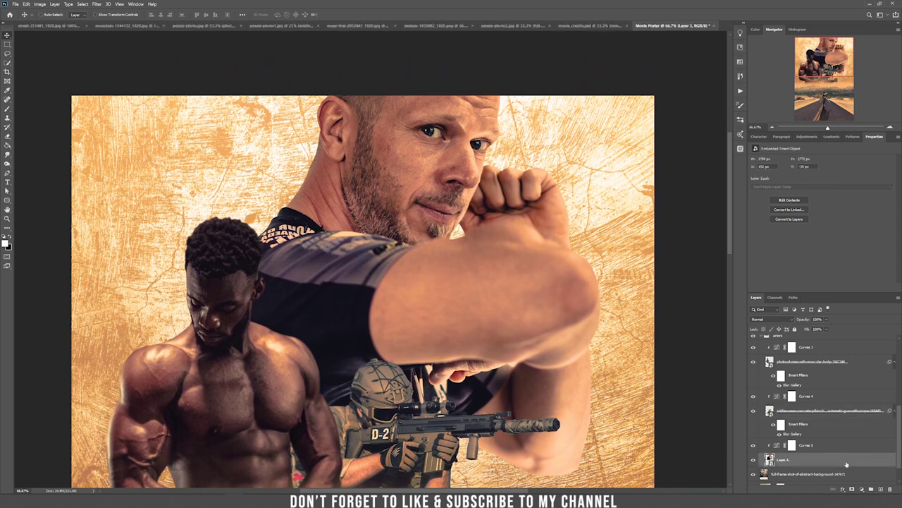
{"action": "left_click", "coordinate": [96, 3]}
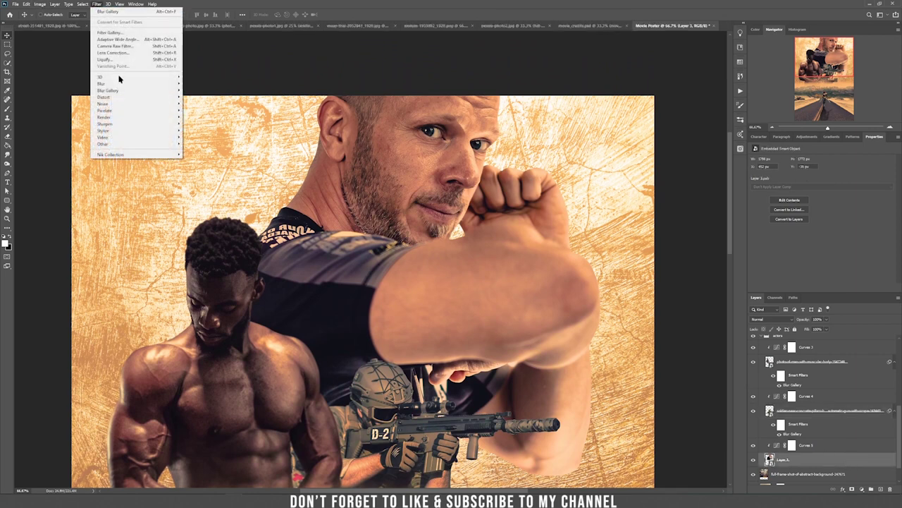
{"action": "mouse_move", "coordinate": [135, 90]}
{"action": "left_click", "coordinate": [201, 90]}
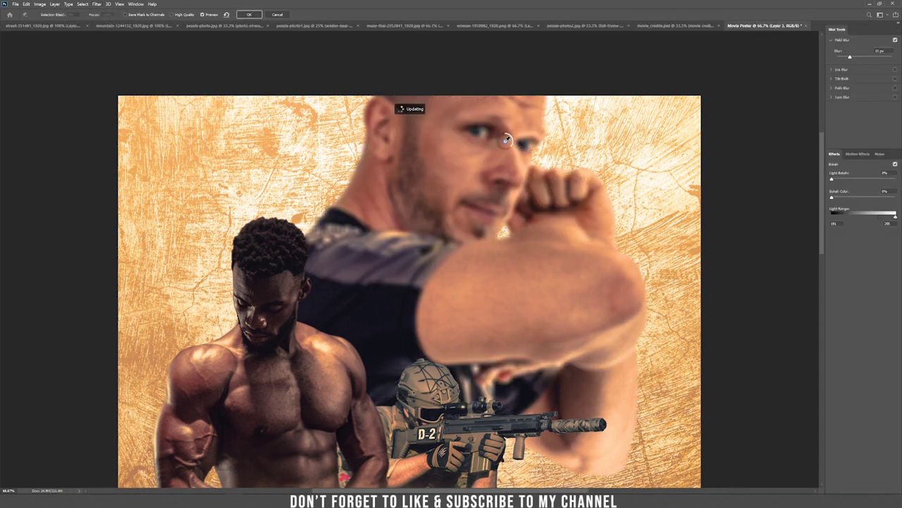
{"action": "mouse_move", "coordinate": [506, 139]}
{"action": "left_mouse_down"}
{"action": "mouse_move", "coordinate": [513, 147]}
{"action": "mouse_move", "coordinate": [508, 132]}
{"action": "left_mouse_up"}
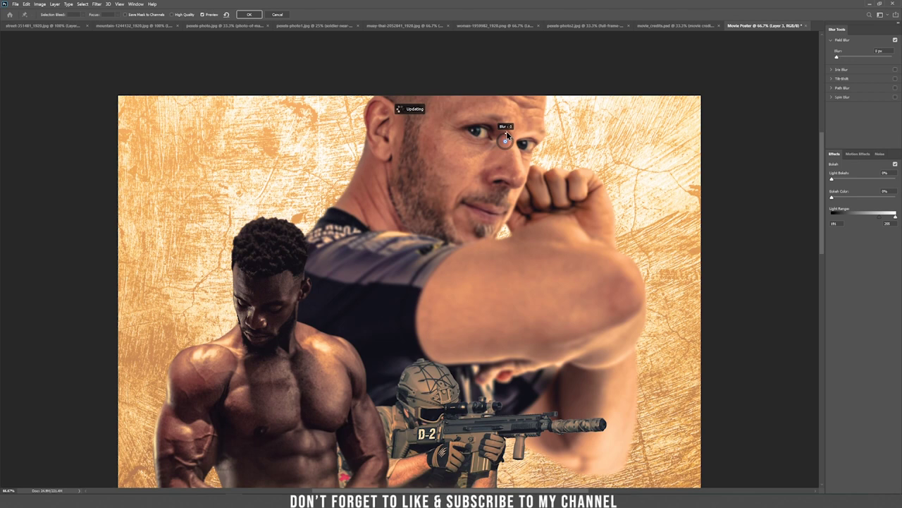
Step: Add a 3 px blur pin behind the bald man's ear and a 4 px pin near the lower edge of his far arm
{"action": "left_click", "coordinate": [367, 128]}
{"action": "left_click_drag", "start_coordinate": [372, 136], "coordinate": [373, 124]}
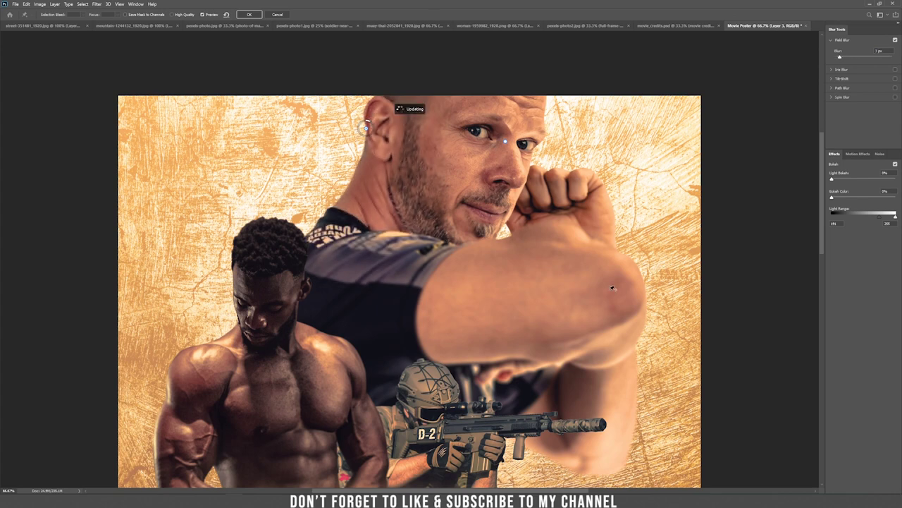
{"action": "left_click", "coordinate": [586, 456]}
{"action": "left_click_drag", "start_coordinate": [593, 461], "coordinate": [593, 454]}
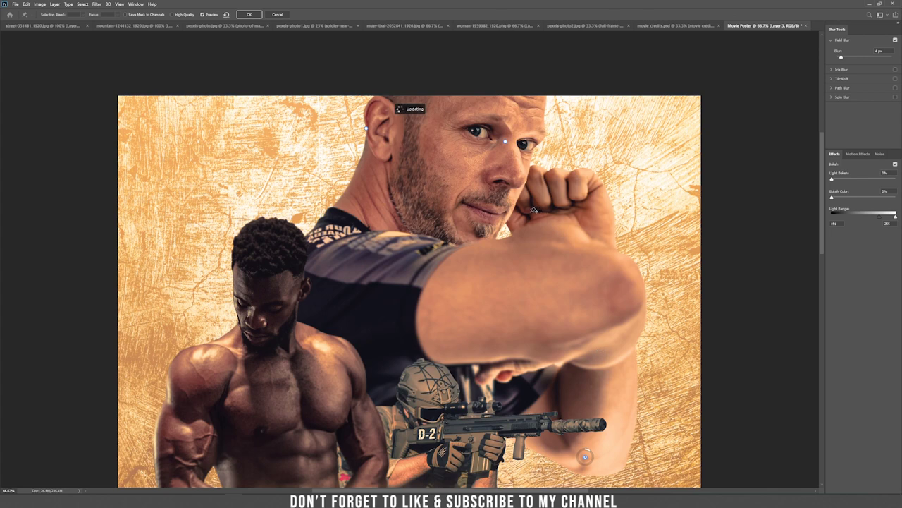
Step: Add a 4 px blur pin on the bald man's shirt collar and a 1 px pin at the edge of his forehead
{"action": "left_click", "coordinate": [327, 214]}
{"action": "left_click_drag", "start_coordinate": [334, 218], "coordinate": [332, 208]}
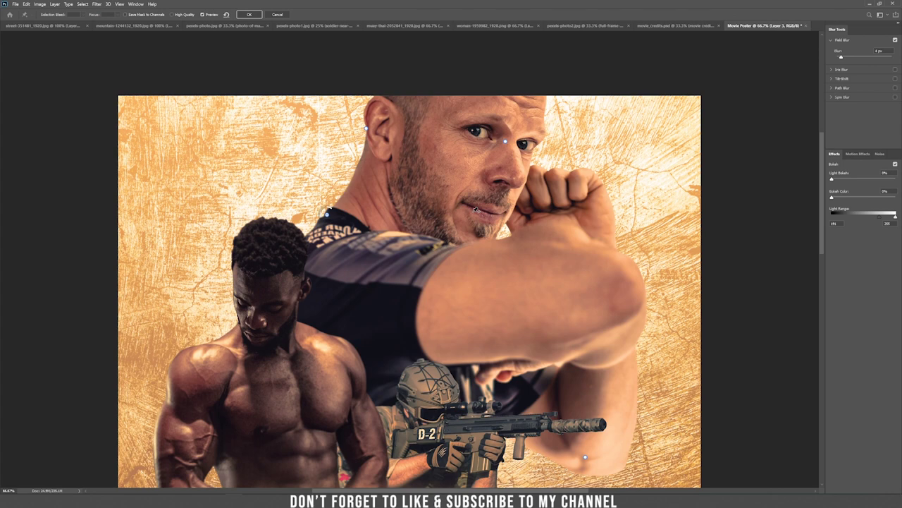
{"action": "left_click", "coordinate": [545, 99]}
{"action": "left_click_drag", "start_coordinate": [550, 107], "coordinate": [545, 95]}
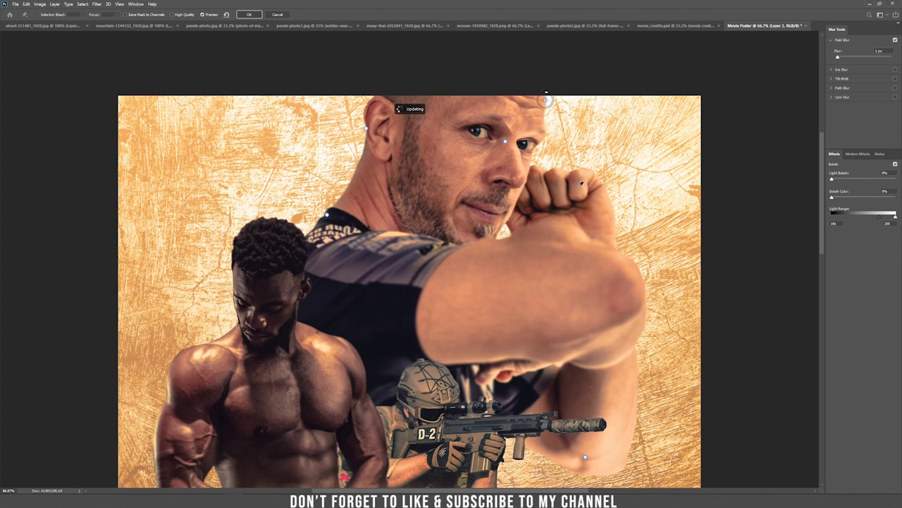
Step: Add a 3 px blur pin on the wrist of the bald man's raised fist and apply the Field Blur
{"action": "left_click", "coordinate": [612, 208]}
{"action": "key", "text": "ctrl+minus"}
{"action": "key", "text": "ctrl+minus"}
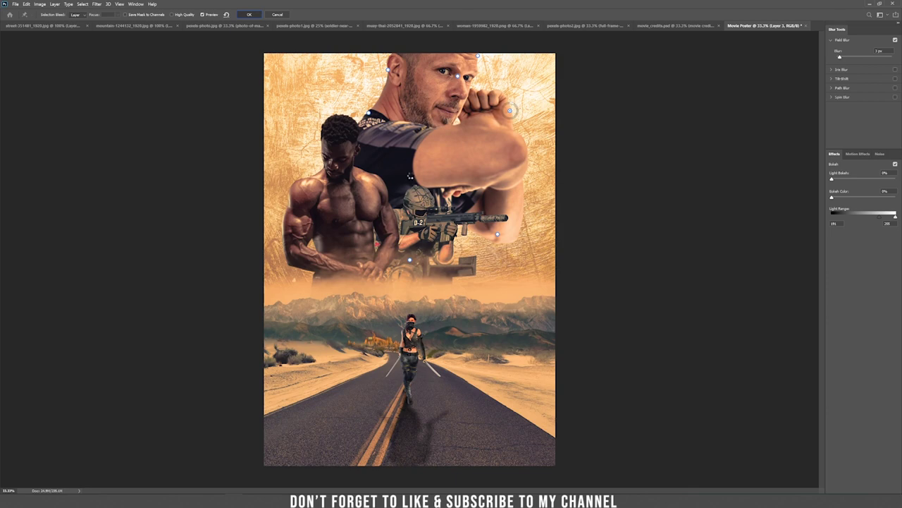
{"action": "key", "text": "Return"}
{"action": "key", "text": "ctrl+plus"}
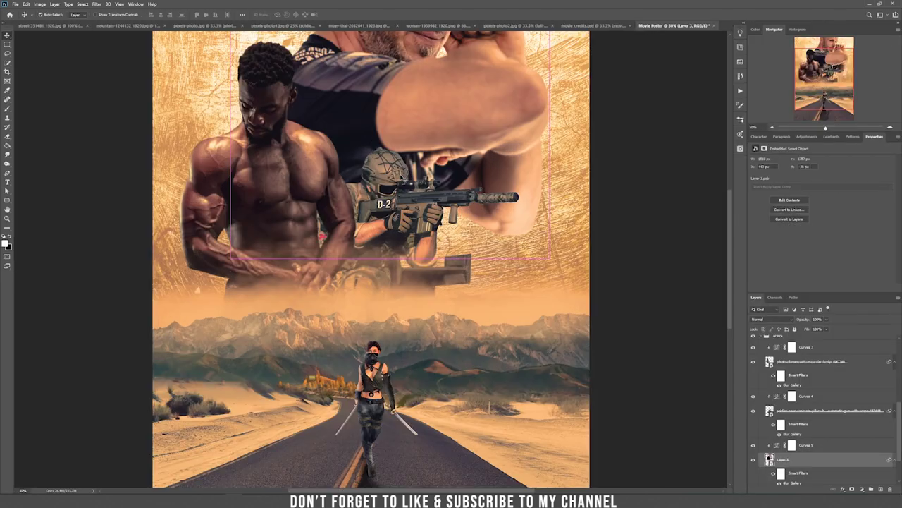
{"action": "scroll", "coordinate": [429, 236], "scroll_direction": "up", "scroll_amount": 3}
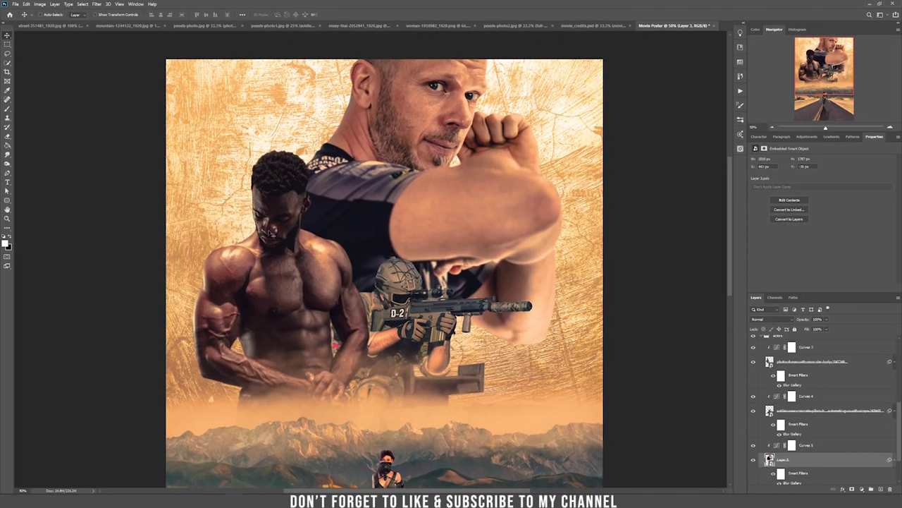
Step: Add an Outer Glow layer style with a light orange colour and Screen blend mode to the shirtless man's layer
{"action": "left_click", "coordinate": [868, 364]}
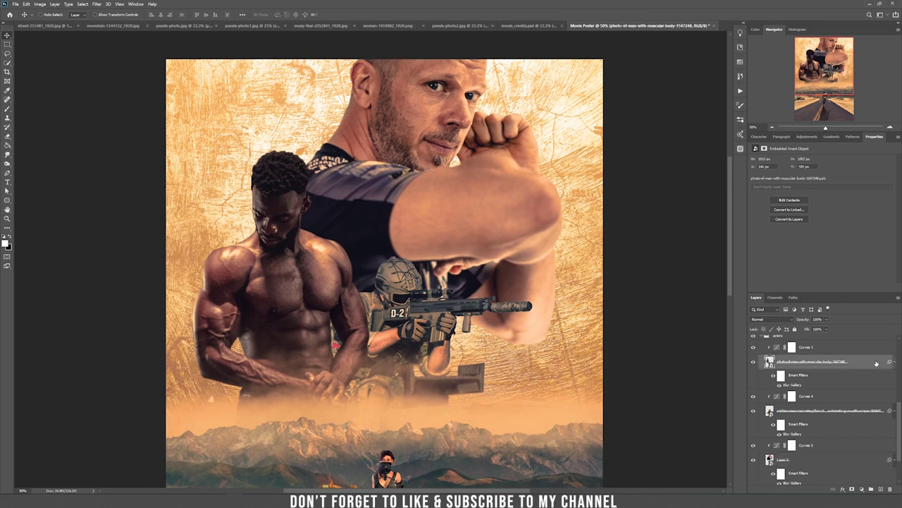
{"action": "double_click", "coordinate": [876, 363]}
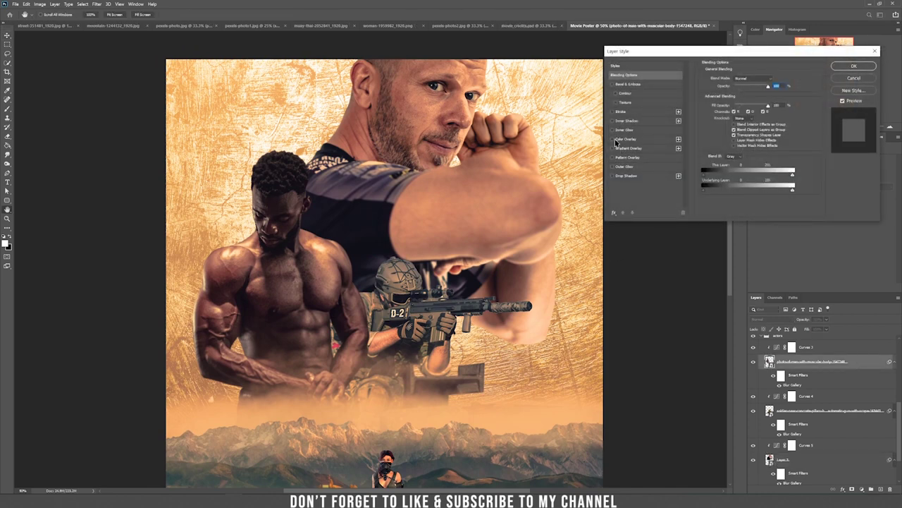
{"action": "left_click", "coordinate": [613, 167]}
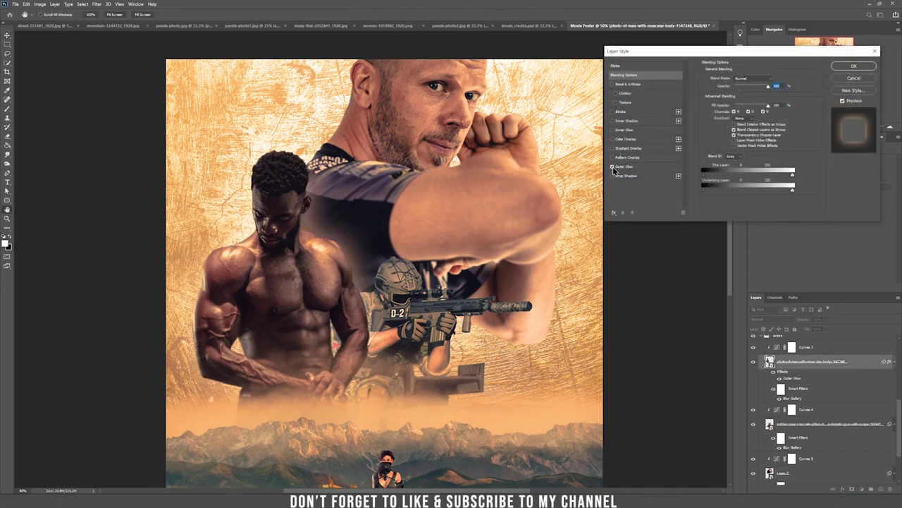
{"action": "left_click", "coordinate": [626, 168]}
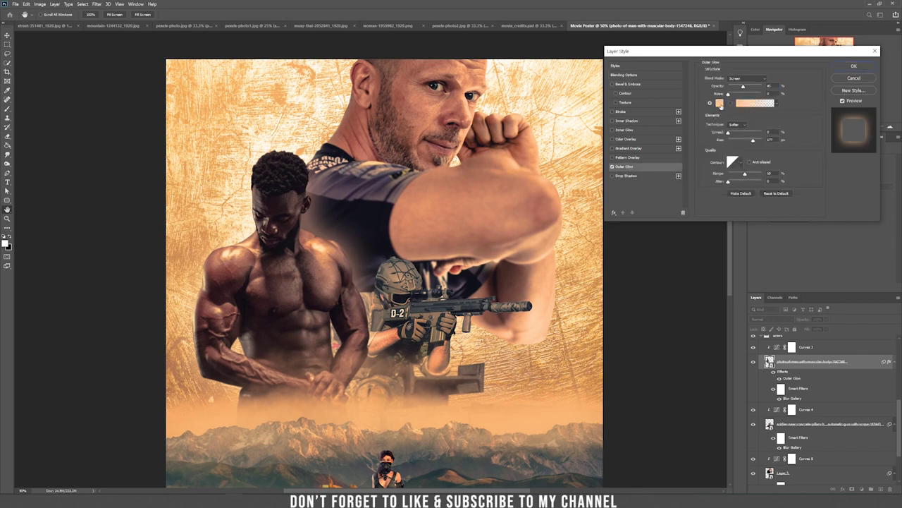
{"action": "left_click", "coordinate": [719, 104]}
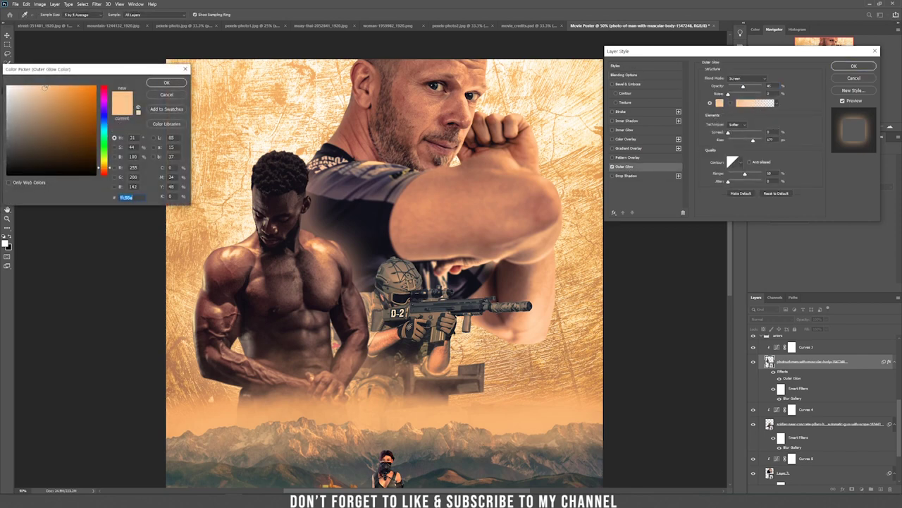
{"action": "left_click", "coordinate": [162, 84]}
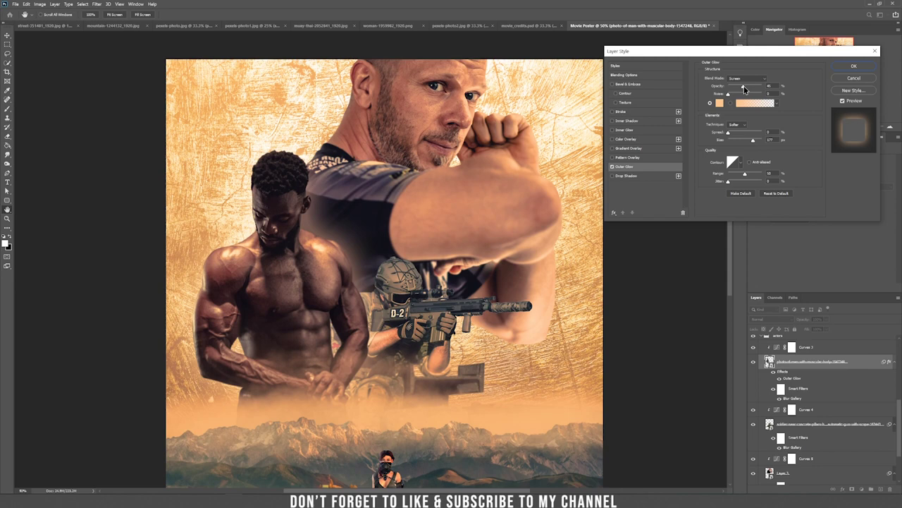
{"action": "left_click", "coordinate": [854, 65]}
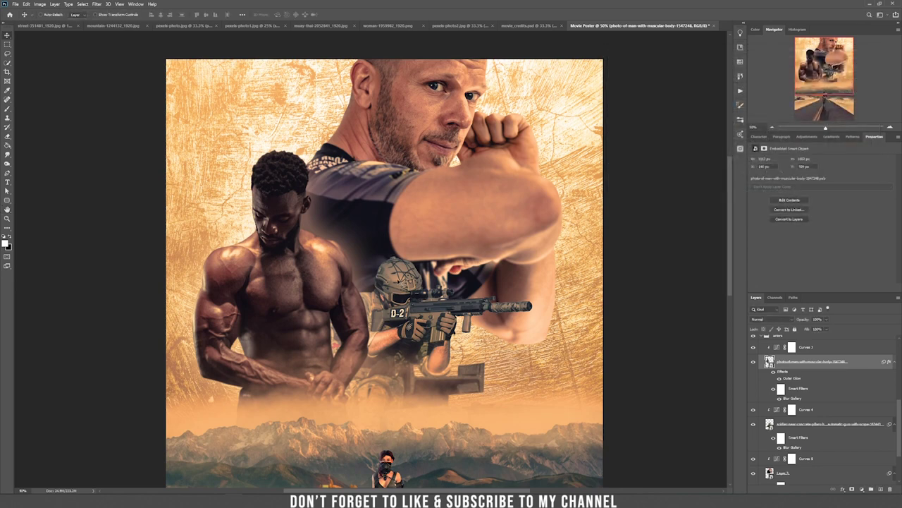
Step: Add an Outer Glow layer style with a light orange colour and Screen blend mode to the bald man's layer
{"action": "left_click", "coordinate": [422, 109], "text": "ctrl"}
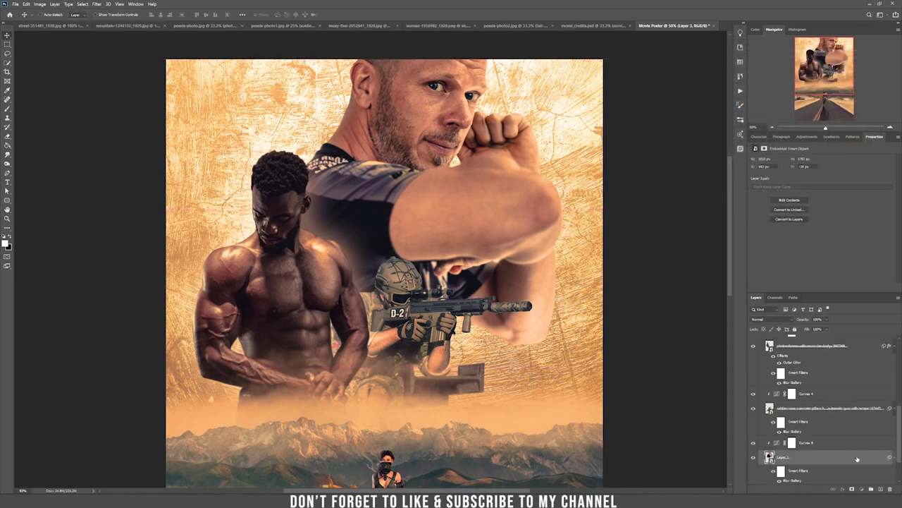
{"action": "double_click", "coordinate": [855, 456]}
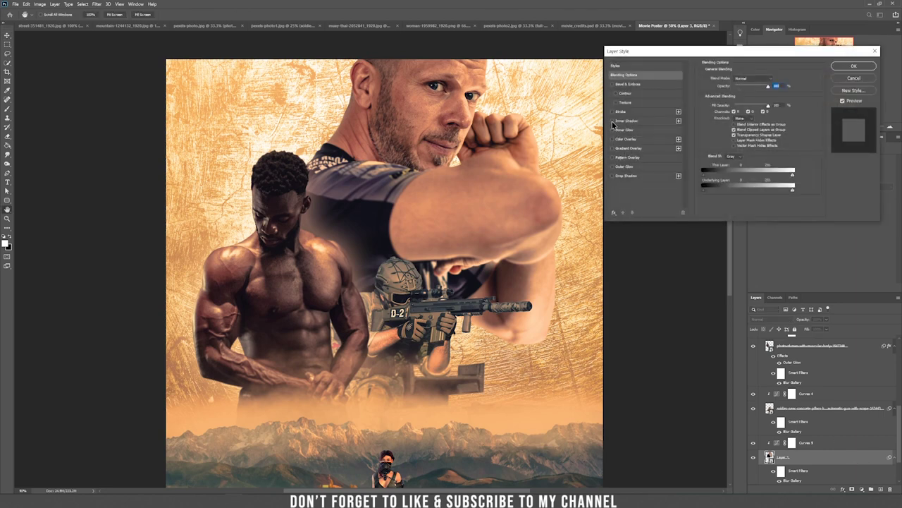
{"action": "left_click", "coordinate": [613, 166]}
{"action": "left_click", "coordinate": [625, 167]}
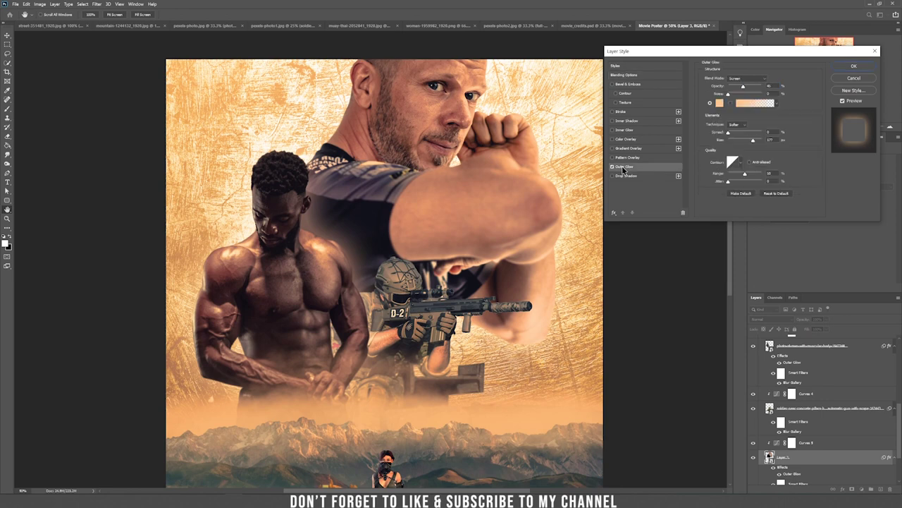
{"action": "left_click", "coordinate": [853, 67]}
Step: Add a light orange Outer Glow in Screen mode to the soldier's layer and lower its opacity
{"action": "left_click", "coordinate": [884, 407]}
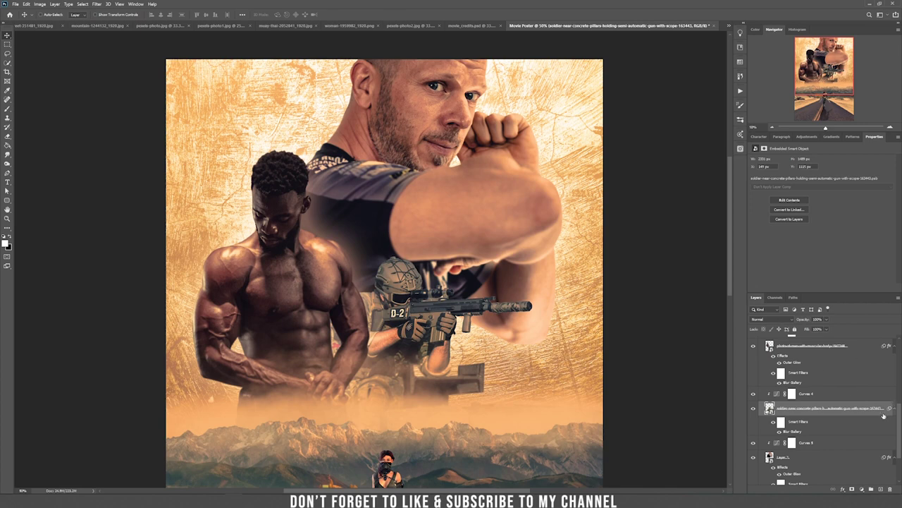
{"action": "double_click", "coordinate": [884, 413]}
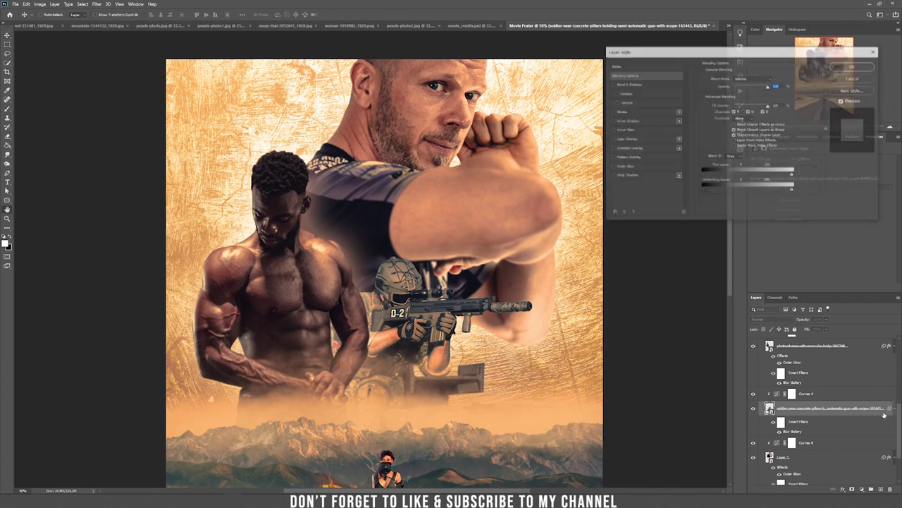
{"action": "left_click", "coordinate": [616, 167]}
{"action": "left_click", "coordinate": [622, 168]}
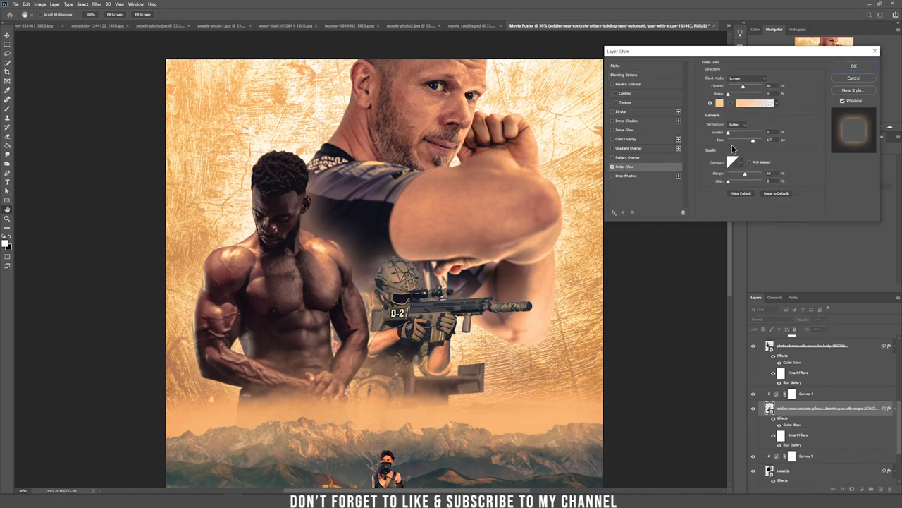
{"action": "left_click_drag", "start_coordinate": [741, 87], "coordinate": [739, 88]}
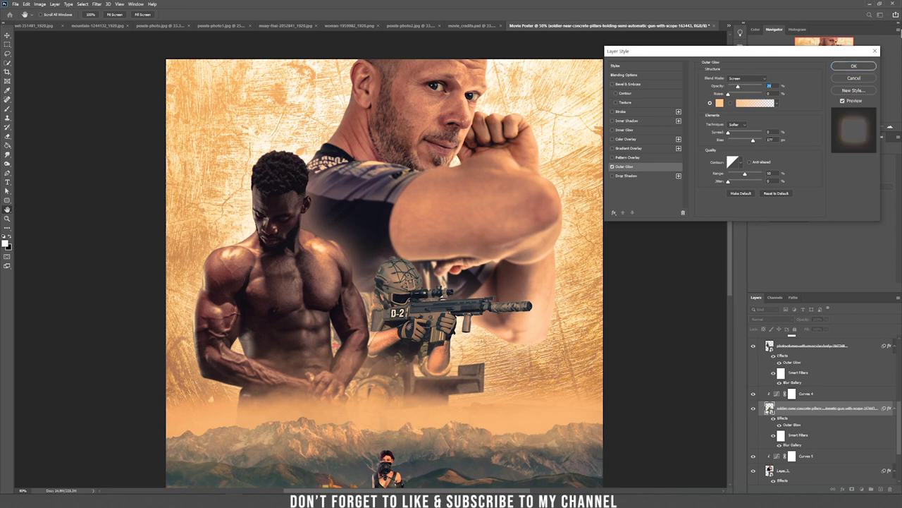
{"action": "left_click", "coordinate": [853, 66]}
Step: Add a white Soft Light Inner Shadow to the shirtless man's layer, compare it on and off, and raise its opacity
{"action": "key", "text": "ctrl+minus"}
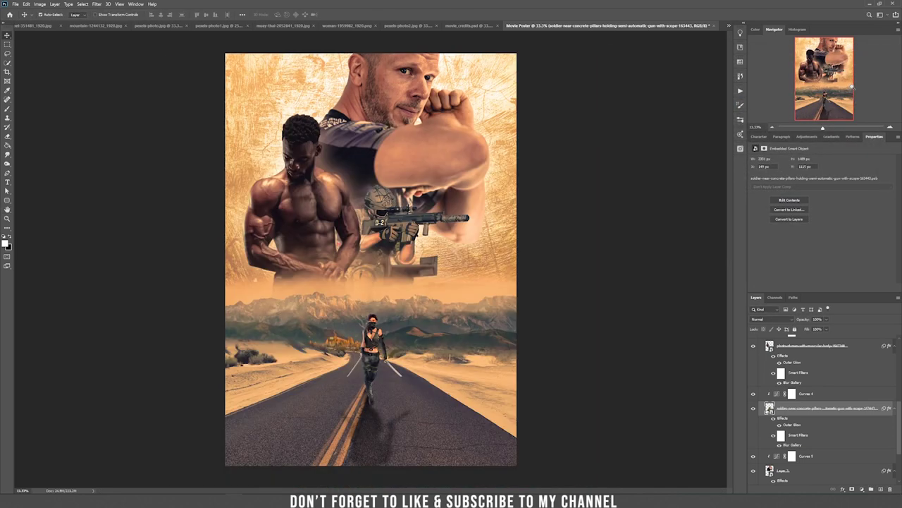
{"action": "key", "text": "ctrl+plus"}
{"action": "key", "text": "ctrl+plus"}
{"action": "left_click_drag", "start_coordinate": [229, 70], "coordinate": [318, 153]}
{"action": "left_click", "coordinate": [318, 151], "text": "ctrl"}
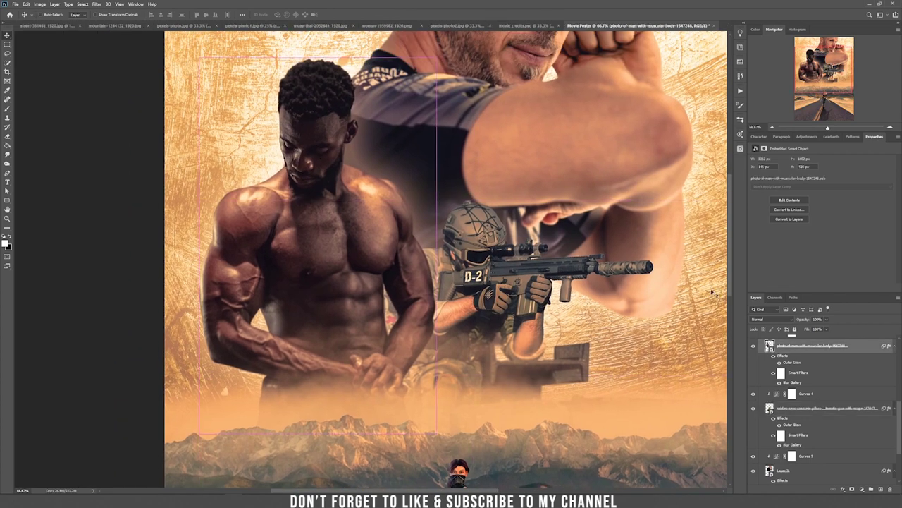
{"action": "double_click", "coordinate": [870, 347]}
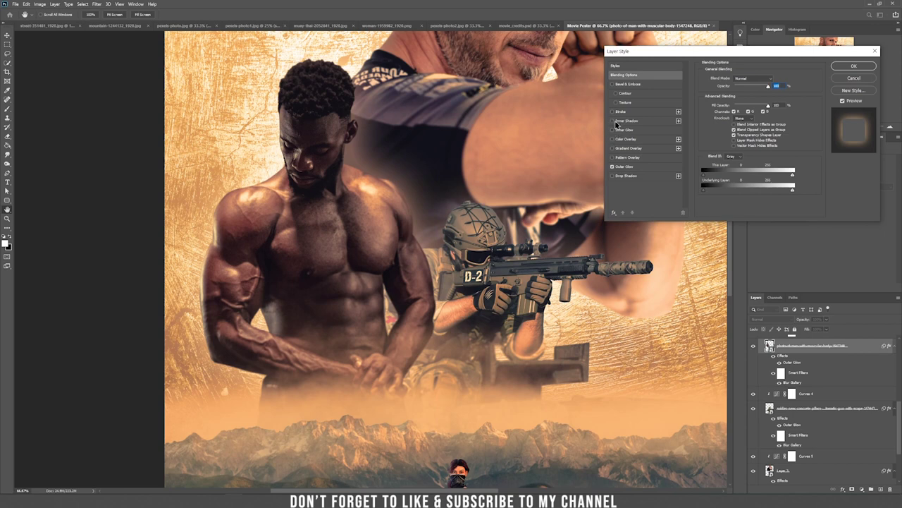
{"action": "left_click", "coordinate": [613, 121]}
{"action": "left_click", "coordinate": [627, 121]}
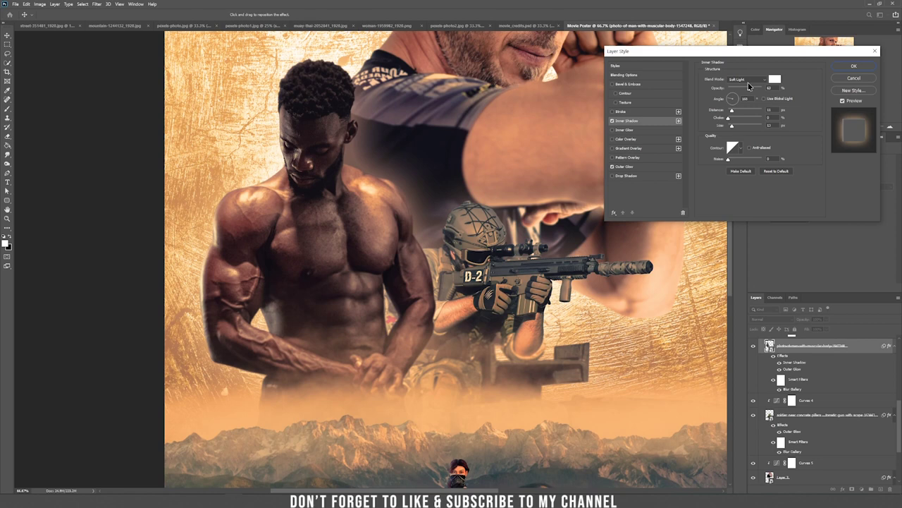
{"action": "left_click_drag", "start_coordinate": [749, 91], "coordinate": [752, 95]}
{"action": "left_click", "coordinate": [612, 120]}
{"action": "left_click", "coordinate": [612, 121]}
{"action": "left_click", "coordinate": [612, 120]}
{"action": "left_click", "coordinate": [612, 121]}
{"action": "left_click_drag", "start_coordinate": [751, 88], "coordinate": [766, 90]}
{"action": "left_click", "coordinate": [854, 66]}
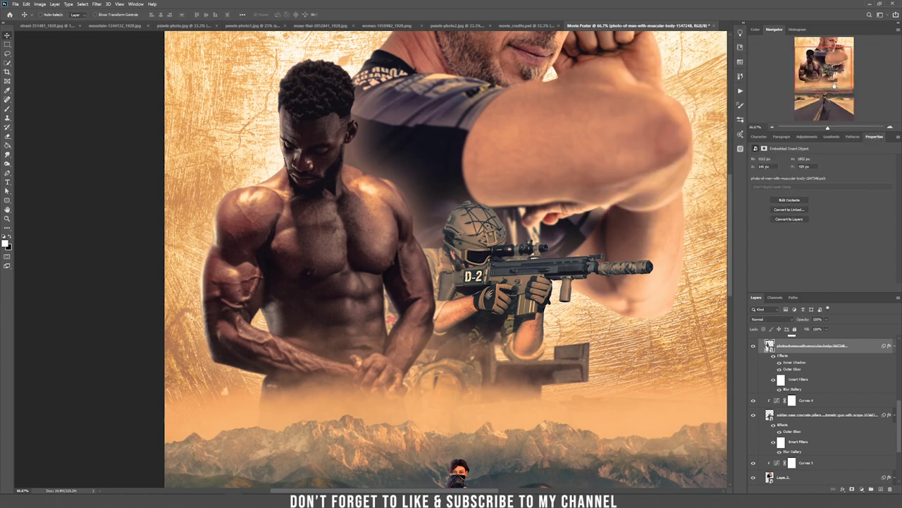
Step: Add a white Soft Light Inner Shadow to the bald man's layer and increase its size
{"action": "key", "text": "ctrl+minus"}
{"action": "key", "text": "ctrl+minus"}
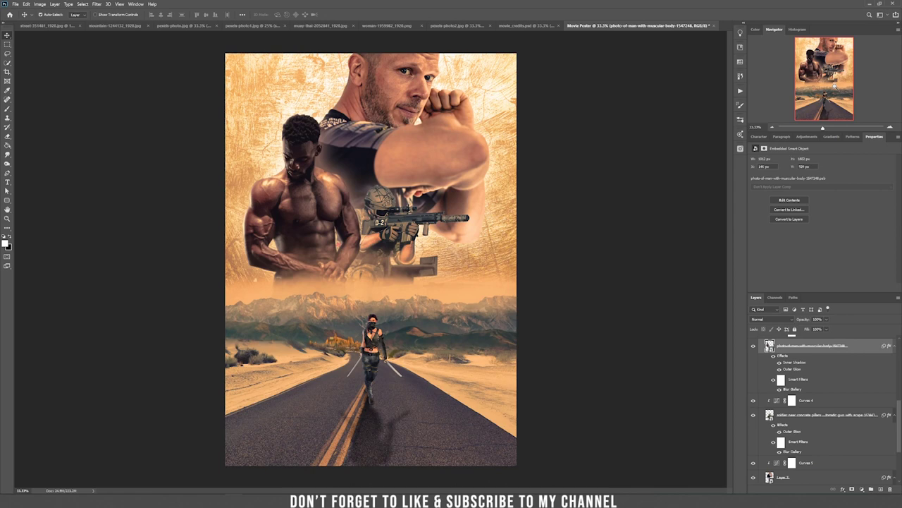
{"action": "key", "text": "ctrl+plus"}
{"action": "scroll", "coordinate": [436, 204], "scroll_direction": "up", "scroll_amount": 3}
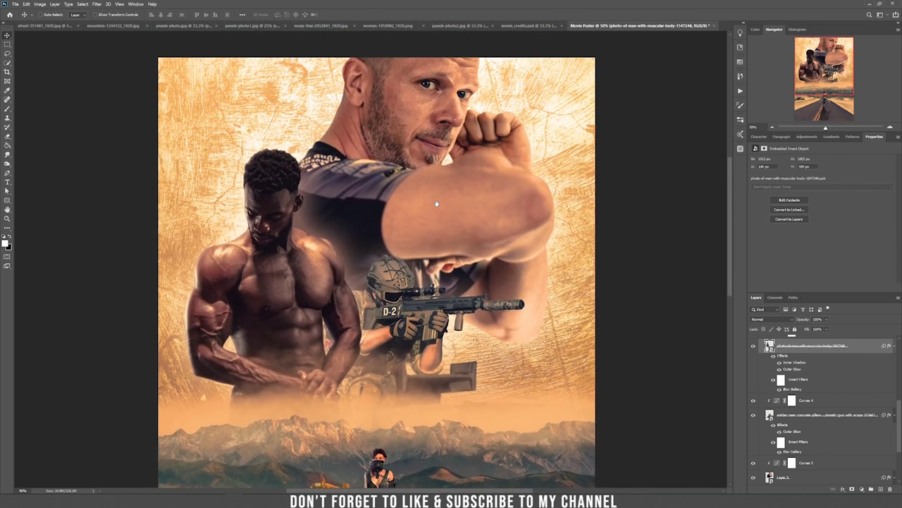
{"action": "left_click", "coordinate": [418, 108]}
{"action": "double_click", "coordinate": [832, 423]}
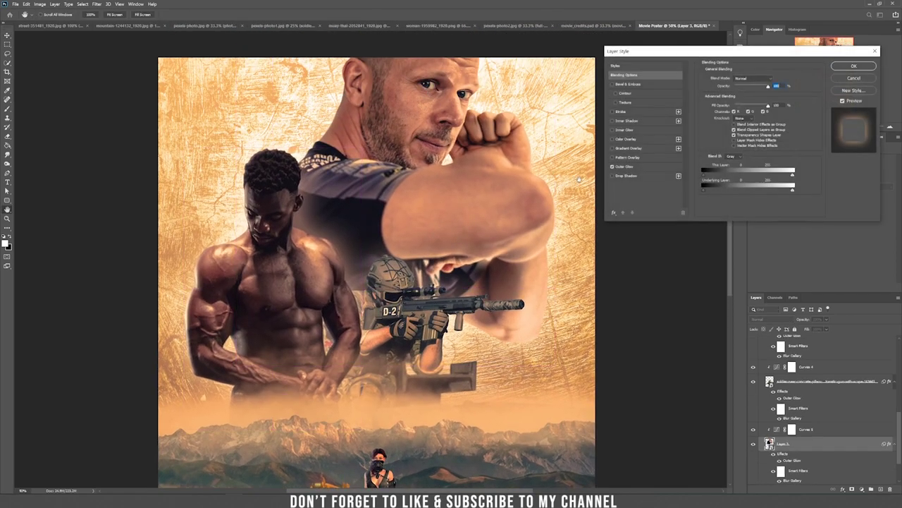
{"action": "left_click", "coordinate": [612, 121]}
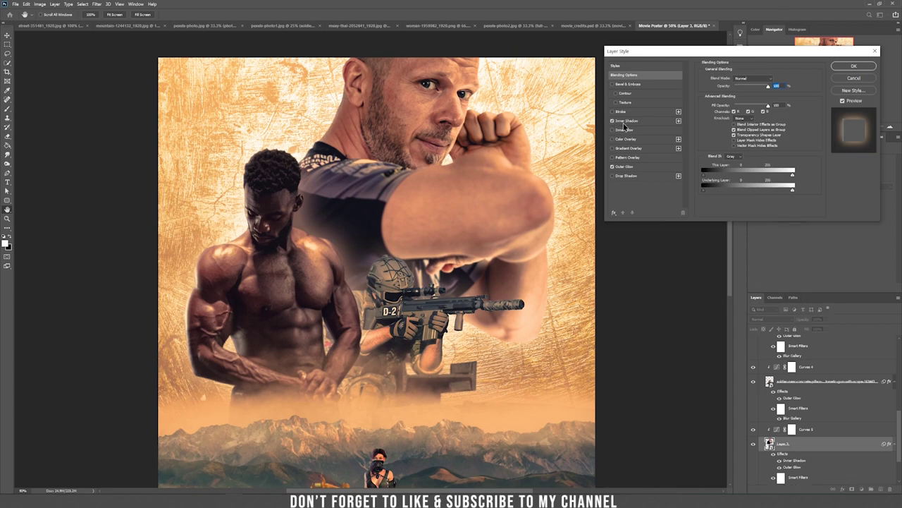
{"action": "left_click", "coordinate": [624, 124]}
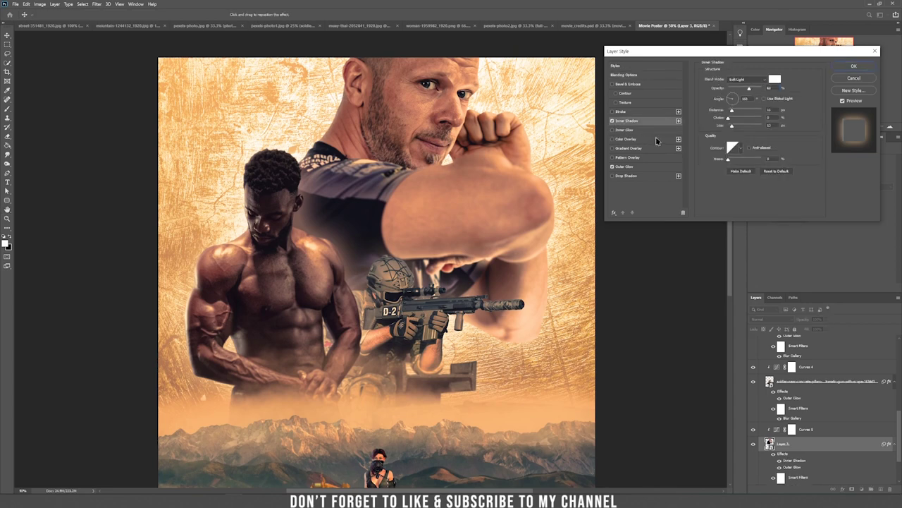
{"action": "left_click_drag", "start_coordinate": [735, 127], "coordinate": [738, 126]}
{"action": "left_click_drag", "start_coordinate": [744, 128], "coordinate": [741, 128]}
{"action": "left_click", "coordinate": [854, 66]}
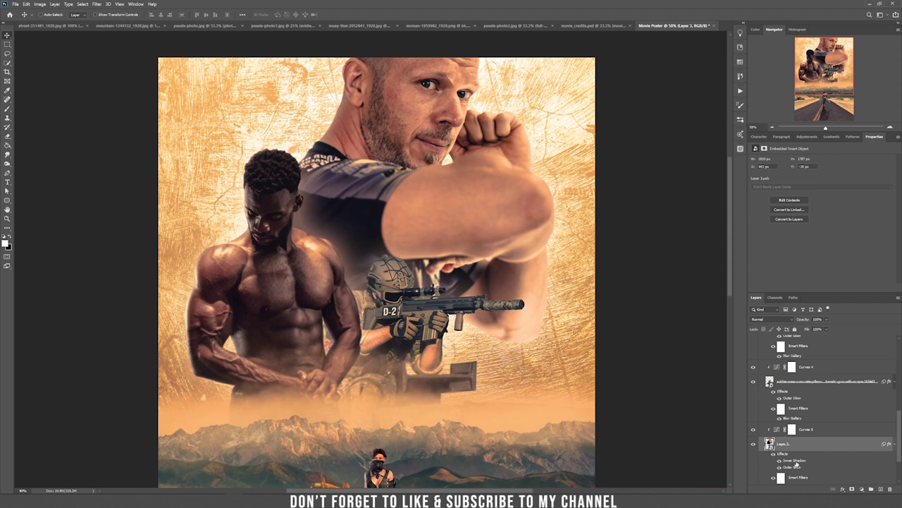
Step: Add a white Soft Light Inner Shadow to the soldier's layer and lower its opacity
{"action": "double_click", "coordinate": [861, 388]}
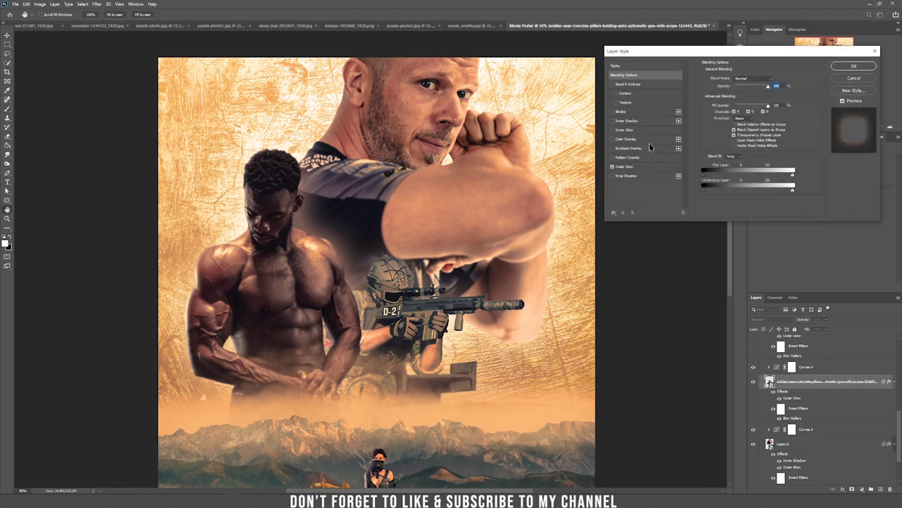
{"action": "left_click", "coordinate": [613, 121]}
{"action": "left_click", "coordinate": [625, 121]}
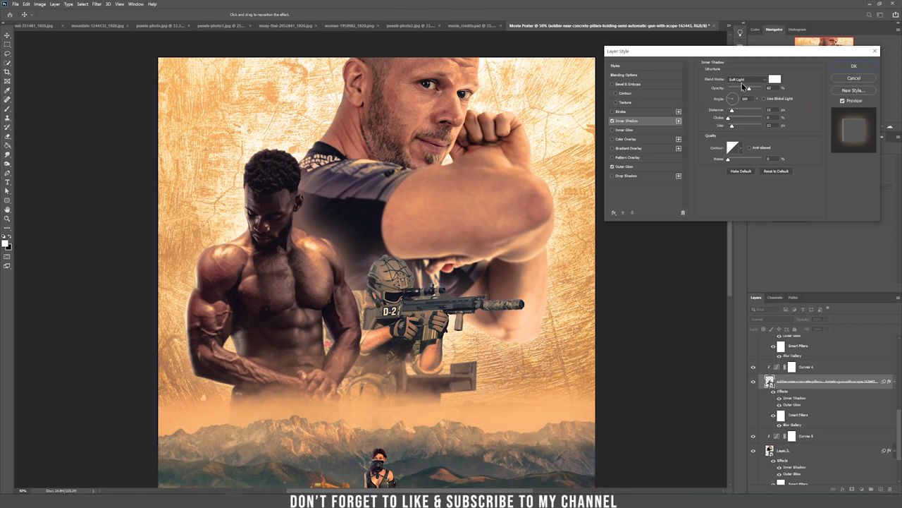
{"action": "left_click_drag", "start_coordinate": [748, 89], "coordinate": [738, 93]}
{"action": "left_click", "coordinate": [859, 66]}
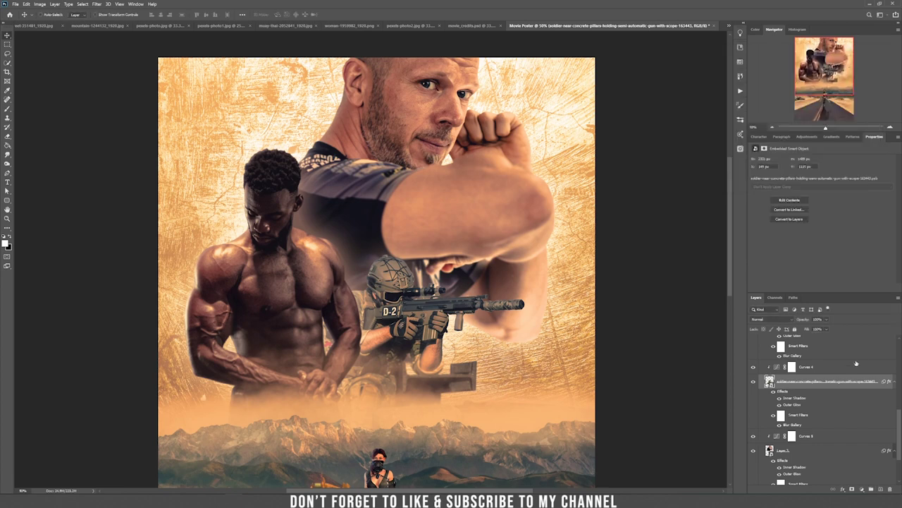
Step: Create a new clipped layer above the soldier, set its blend mode to Soft Light and name it "shadows"
{"action": "left_click", "coordinate": [881, 488]}
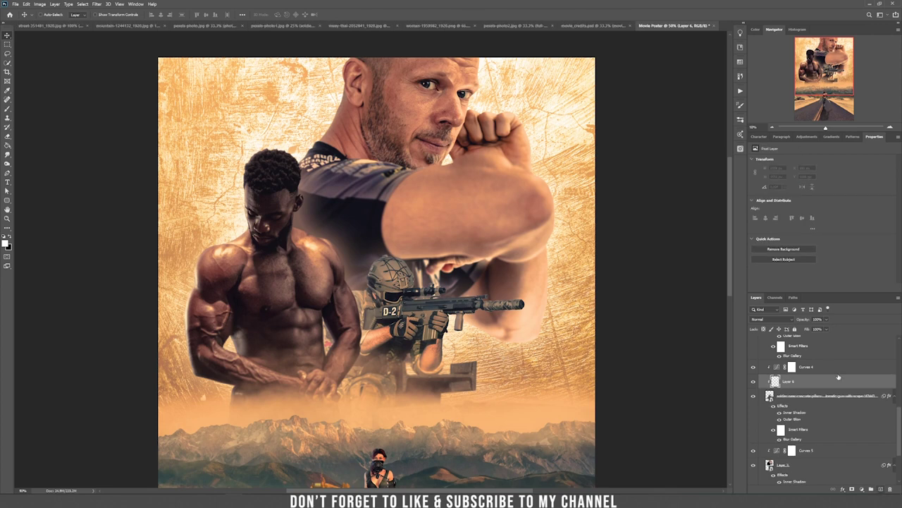
{"action": "left_click", "coordinate": [772, 322]}
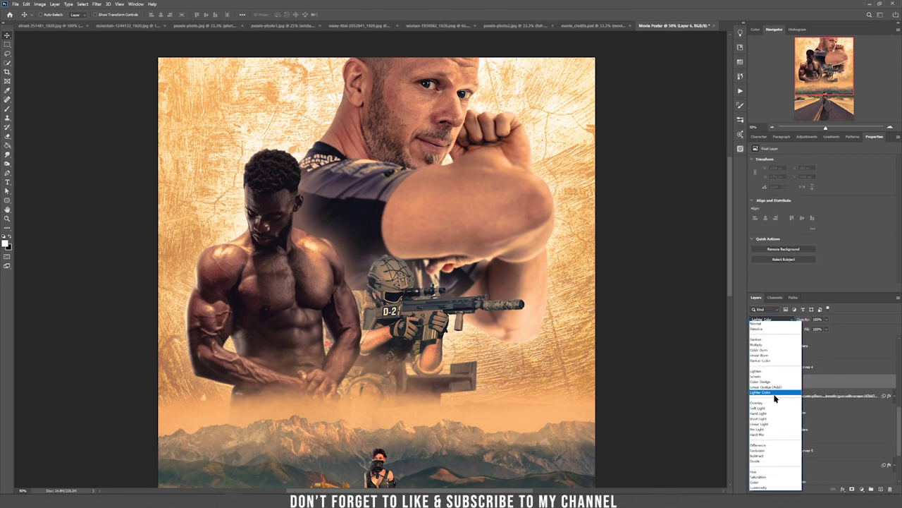
{"action": "left_click", "coordinate": [774, 407]}
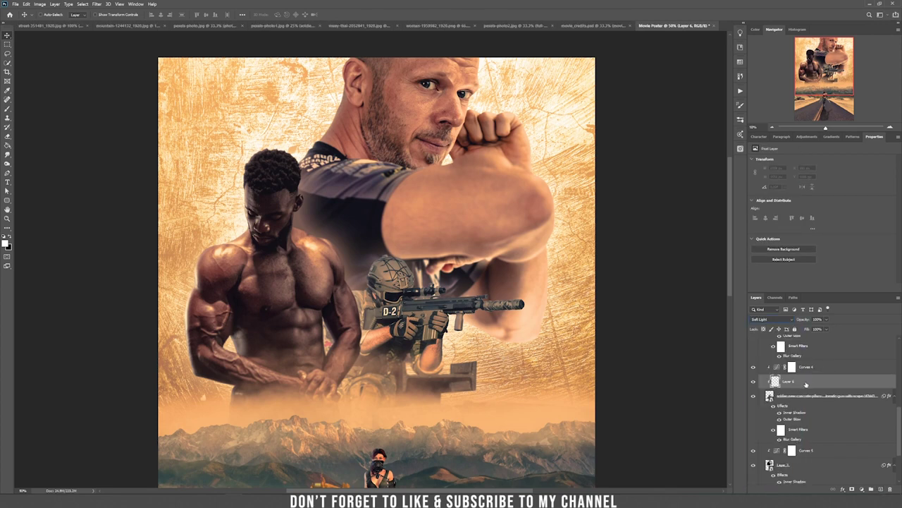
{"action": "double_click", "coordinate": [787, 382]}
{"action": "type", "text": "shadows"}
{"action": "key", "text": "Return"}
Step: Paint soft black shadows over the soldier's body, helmet and lower edge with an enlarged soft round brush on the shadows layer
{"action": "left_click", "coordinate": [11, 237]}
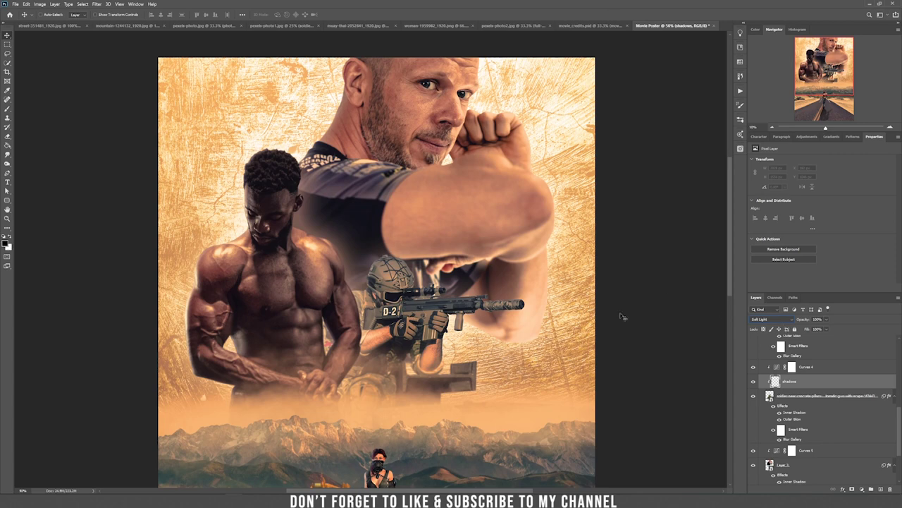
{"action": "key", "text": "b"}
{"action": "right_click", "coordinate": [380, 274]}
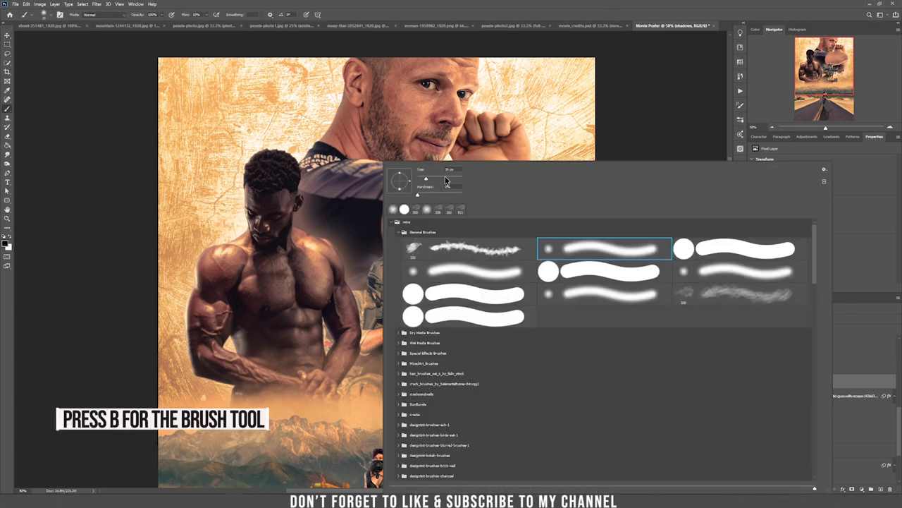
{"action": "left_click", "coordinate": [357, 283]}
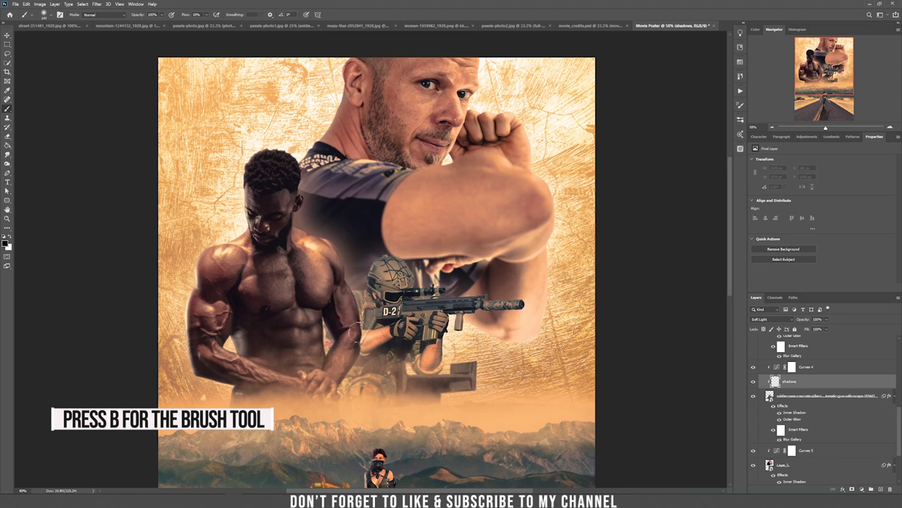
{"action": "mouse_move", "coordinate": [331, 323]}
{"action": "left_mouse_down"}
{"action": "mouse_move", "coordinate": [324, 359]}
{"action": "mouse_move", "coordinate": [348, 367]}
{"action": "mouse_move", "coordinate": [341, 383]}
{"action": "mouse_move", "coordinate": [362, 292]}
{"action": "mouse_move", "coordinate": [375, 269]}
{"action": "mouse_move", "coordinate": [394, 265]}
{"action": "mouse_move", "coordinate": [375, 286]}
{"action": "mouse_move", "coordinate": [378, 312]}
{"action": "mouse_move", "coordinate": [373, 344]}
{"action": "left_mouse_up"}
{"action": "mouse_move", "coordinate": [350, 376]}
{"action": "left_mouse_down"}
{"action": "mouse_move", "coordinate": [381, 373]}
{"action": "mouse_move", "coordinate": [354, 378]}
{"action": "mouse_move", "coordinate": [320, 350]}
{"action": "left_mouse_up"}
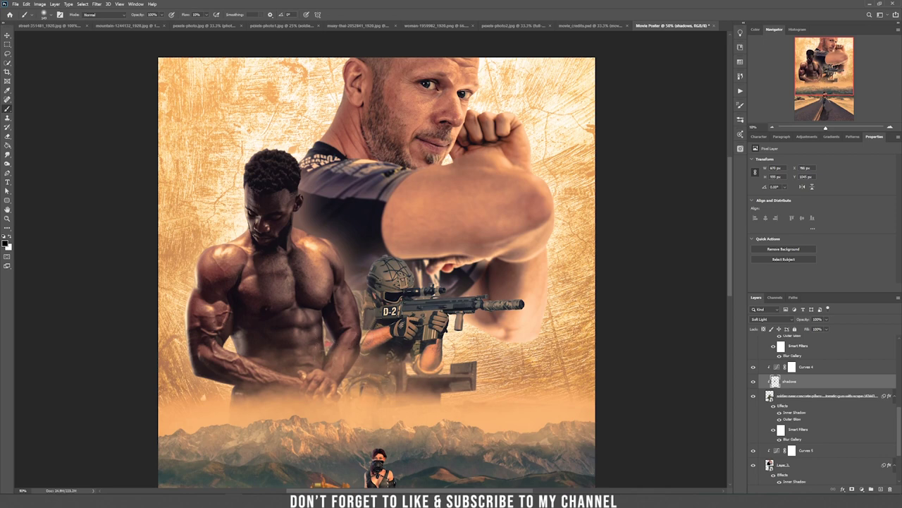
{"action": "mouse_move", "coordinate": [333, 295]}
{"action": "left_mouse_down"}
{"action": "mouse_move", "coordinate": [354, 296]}
{"action": "mouse_move", "coordinate": [333, 326]}
{"action": "left_mouse_up"}
{"action": "mouse_move", "coordinate": [392, 265]}
{"action": "left_mouse_down"}
{"action": "mouse_move", "coordinate": [373, 300]}
{"action": "mouse_move", "coordinate": [516, 297]}
{"action": "mouse_move", "coordinate": [434, 321]}
{"action": "mouse_move", "coordinate": [432, 364]}
{"action": "mouse_move", "coordinate": [452, 380]}
{"action": "left_mouse_up"}
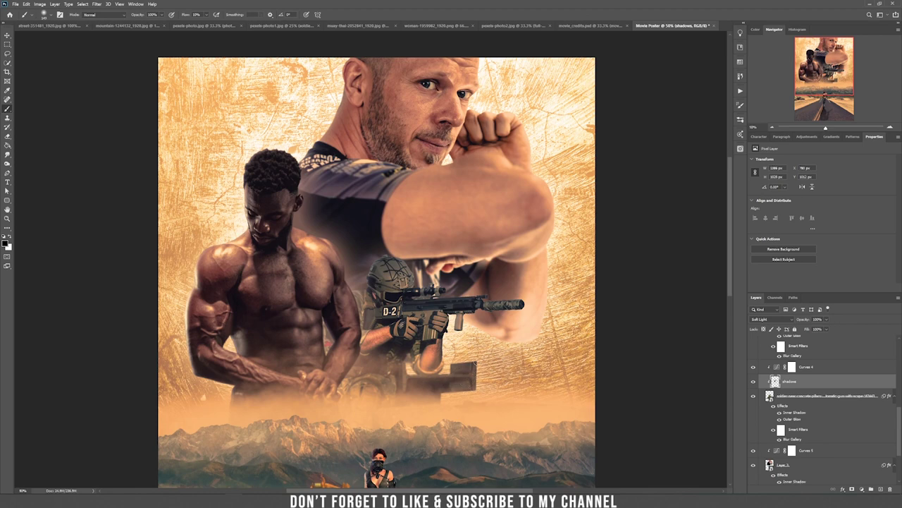
{"action": "mouse_move", "coordinate": [337, 381]}
{"action": "left_mouse_down"}
{"action": "mouse_move", "coordinate": [461, 382]}
{"action": "mouse_move", "coordinate": [378, 353]}
{"action": "mouse_move", "coordinate": [327, 322]}
{"action": "mouse_move", "coordinate": [371, 360]}
{"action": "mouse_move", "coordinate": [411, 326]}
{"action": "mouse_move", "coordinate": [378, 296]}
{"action": "mouse_move", "coordinate": [397, 264]}
{"action": "left_mouse_up"}
{"action": "key", "text": "v"}
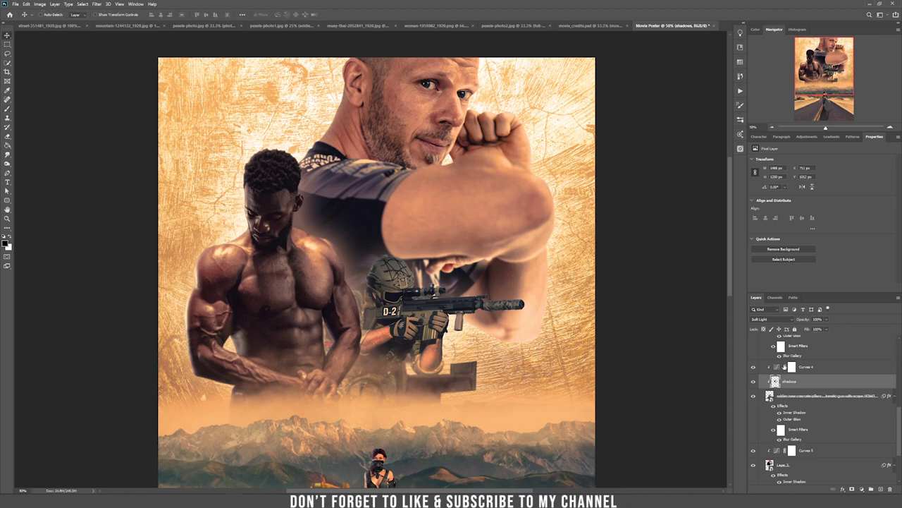
Step: Create a new clipped layer above the bald man's layer and set its blend mode to Soft Light
{"action": "scroll", "coordinate": [848, 462], "scroll_direction": "down", "scroll_amount": 2}
{"action": "left_click", "coordinate": [822, 437]}
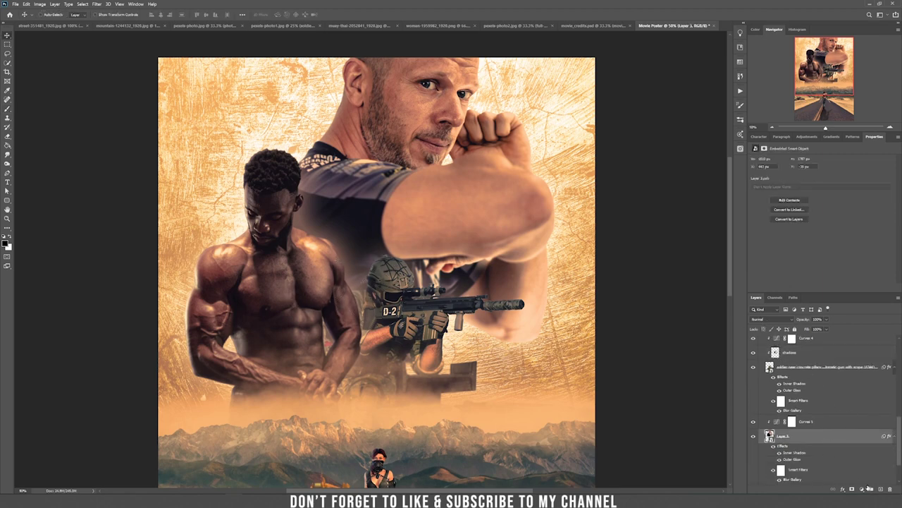
{"action": "left_click", "coordinate": [881, 489]}
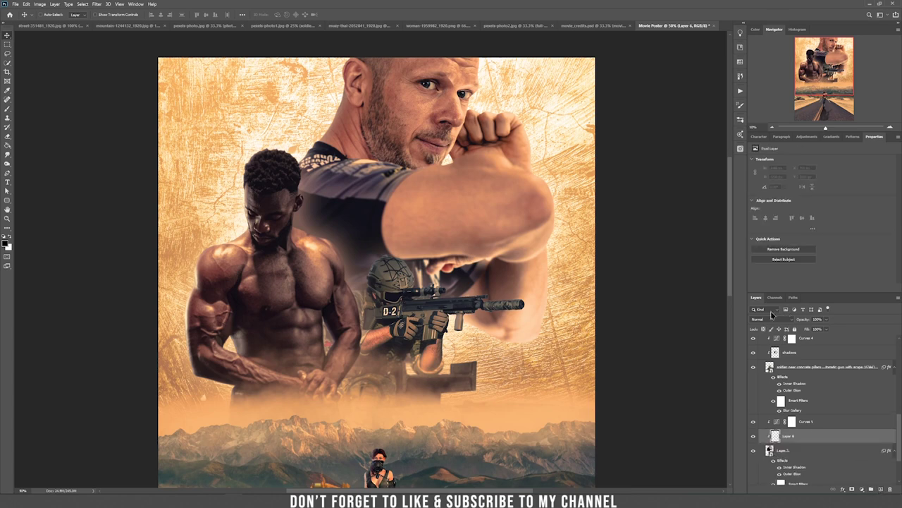
{"action": "left_click", "coordinate": [769, 319]}
{"action": "left_click", "coordinate": [769, 406]}
Step: Paint soft black shading over the bald man's head, shirt and arm with a larger soft round brush at 0% hardness
{"action": "key", "text": "b"}
{"action": "right_click", "coordinate": [375, 145]}
{"action": "left_click", "coordinate": [443, 161]}
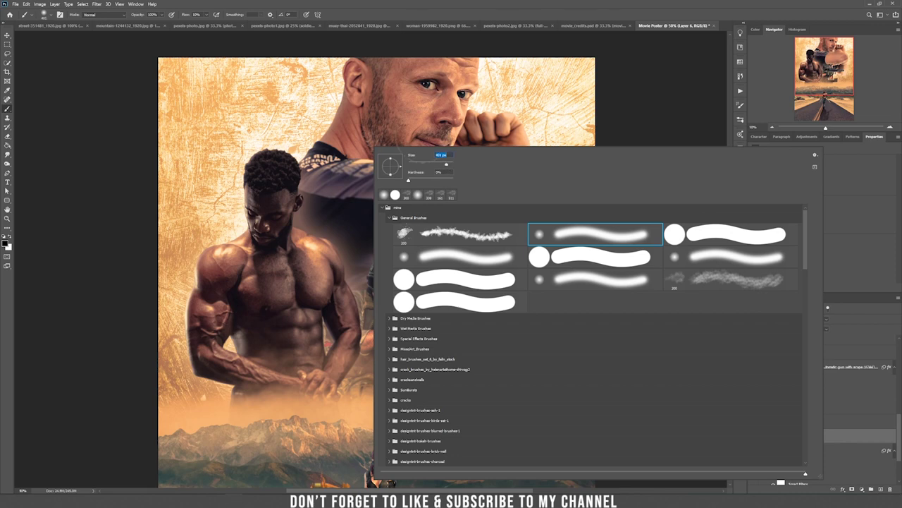
{"action": "left_click", "coordinate": [346, 85]}
{"action": "mouse_move", "coordinate": [356, 84]}
{"action": "left_mouse_down"}
{"action": "mouse_move", "coordinate": [319, 151]}
{"action": "mouse_move", "coordinate": [312, 216]}
{"action": "mouse_move", "coordinate": [380, 191]}
{"action": "mouse_move", "coordinate": [354, 184]}
{"action": "mouse_move", "coordinate": [351, 213]}
{"action": "mouse_move", "coordinate": [389, 232]}
{"action": "mouse_move", "coordinate": [345, 272]}
{"action": "mouse_move", "coordinate": [464, 262]}
{"action": "mouse_move", "coordinate": [409, 278]}
{"action": "mouse_move", "coordinate": [466, 274]}
{"action": "mouse_move", "coordinate": [496, 287]}
{"action": "mouse_move", "coordinate": [508, 317]}
{"action": "mouse_move", "coordinate": [488, 246]}
{"action": "left_mouse_up"}
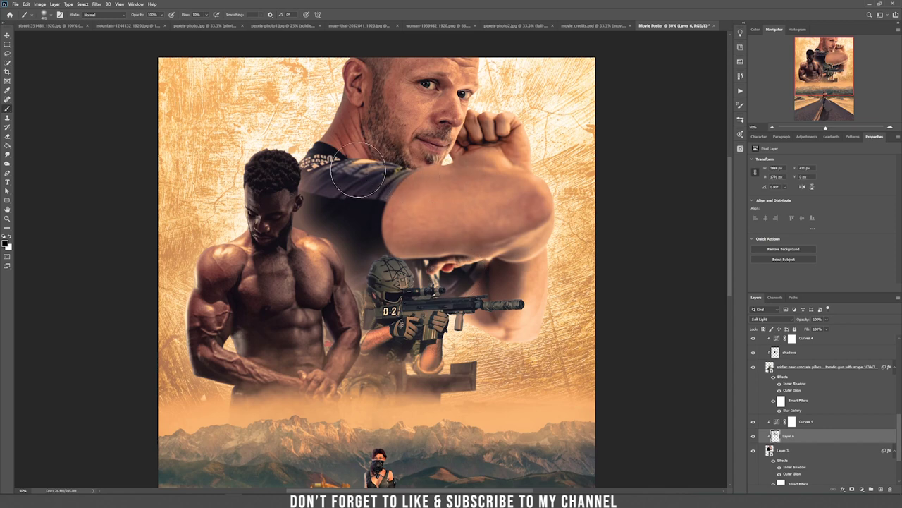
{"action": "mouse_move", "coordinate": [407, 48]}
{"action": "left_mouse_down"}
{"action": "mouse_move", "coordinate": [356, 83]}
{"action": "mouse_move", "coordinate": [345, 132]}
{"action": "mouse_move", "coordinate": [353, 146]}
{"action": "mouse_move", "coordinate": [304, 191]}
{"action": "mouse_move", "coordinate": [363, 162]}
{"action": "mouse_move", "coordinate": [341, 245]}
{"action": "mouse_move", "coordinate": [365, 299]}
{"action": "mouse_move", "coordinate": [394, 268]}
{"action": "mouse_move", "coordinate": [373, 262]}
{"action": "mouse_move", "coordinate": [392, 278]}
{"action": "mouse_move", "coordinate": [446, 270]}
{"action": "mouse_move", "coordinate": [491, 277]}
{"action": "mouse_move", "coordinate": [504, 310]}
{"action": "mouse_move", "coordinate": [507, 254]}
{"action": "mouse_move", "coordinate": [471, 260]}
{"action": "mouse_move", "coordinate": [364, 215]}
{"action": "mouse_move", "coordinate": [456, 186]}
{"action": "mouse_move", "coordinate": [363, 194]}
{"action": "mouse_move", "coordinate": [337, 151]}
{"action": "mouse_move", "coordinate": [358, 99]}
{"action": "mouse_move", "coordinate": [344, 167]}
{"action": "mouse_move", "coordinate": [319, 192]}
{"action": "mouse_move", "coordinate": [321, 237]}
{"action": "left_mouse_up"}
Step: Try moving the fog2 layer up over the figures and undo the move
{"action": "key", "text": "ctrl+minus"}
{"action": "key", "text": "ctrl+minus"}
{"action": "key", "text": "ctrl+plus"}
{"action": "key", "text": "ctrl+plus"}
{"action": "key", "text": "v"}
{"action": "left_click", "coordinate": [512, 308]}
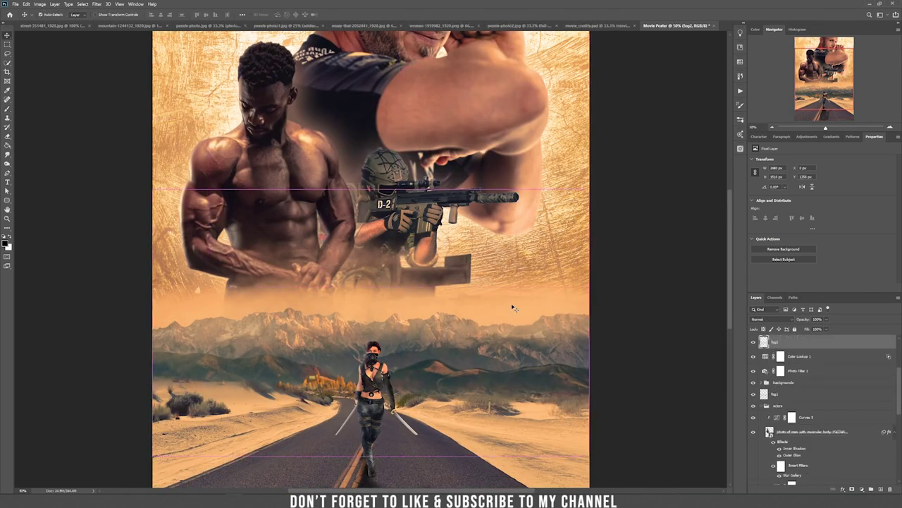
{"action": "left_click_drag", "start_coordinate": [481, 342], "coordinate": [454, 129]}
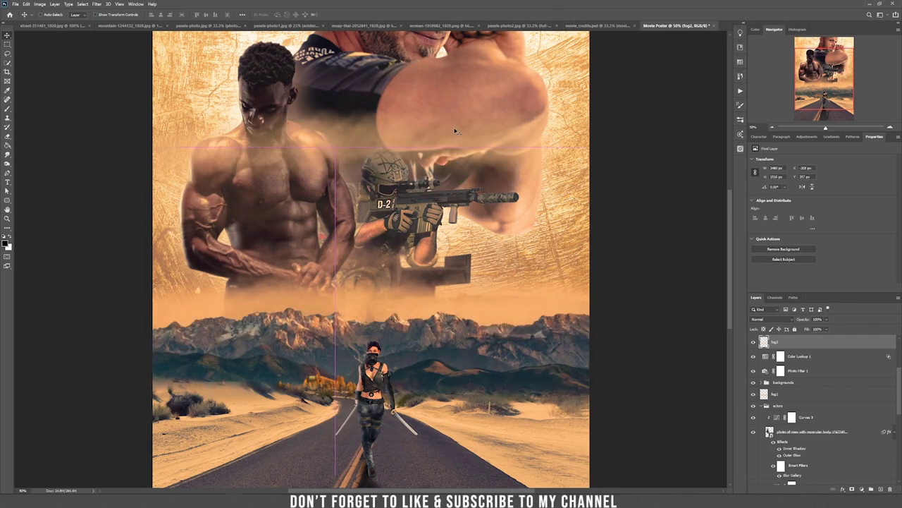
{"action": "key", "text": "ctrl+z"}
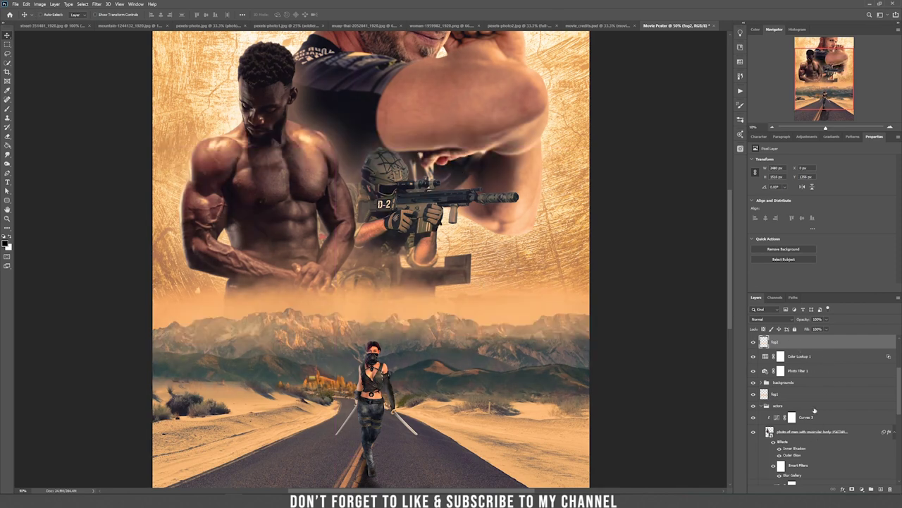
Step: Move the fog1 layer slightly down toward the mountain tops so it covers less of the figures' lower bodies
{"action": "left_click", "coordinate": [811, 393]}
{"action": "left_click_drag", "start_coordinate": [387, 373], "coordinate": [373, 154]}
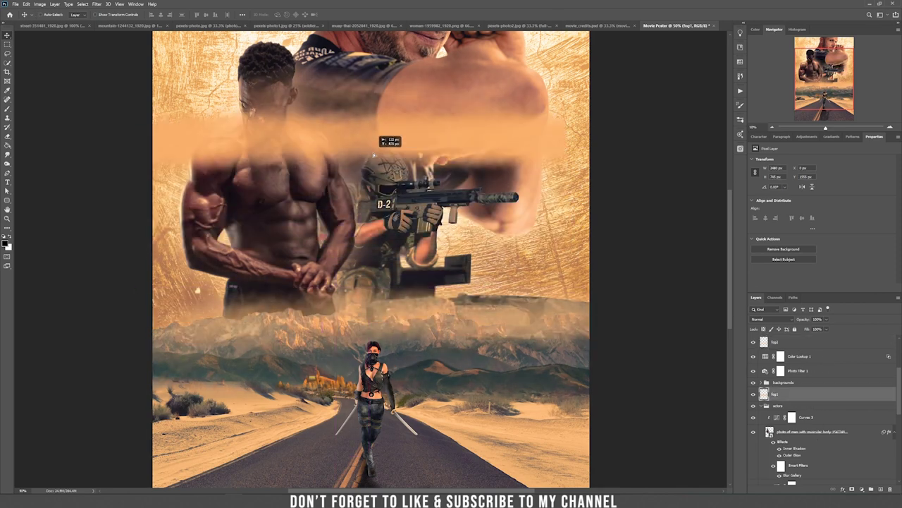
{"action": "key", "text": "ctrl+z"}
{"action": "left_click_drag", "start_coordinate": [532, 301], "coordinate": [518, 336]}
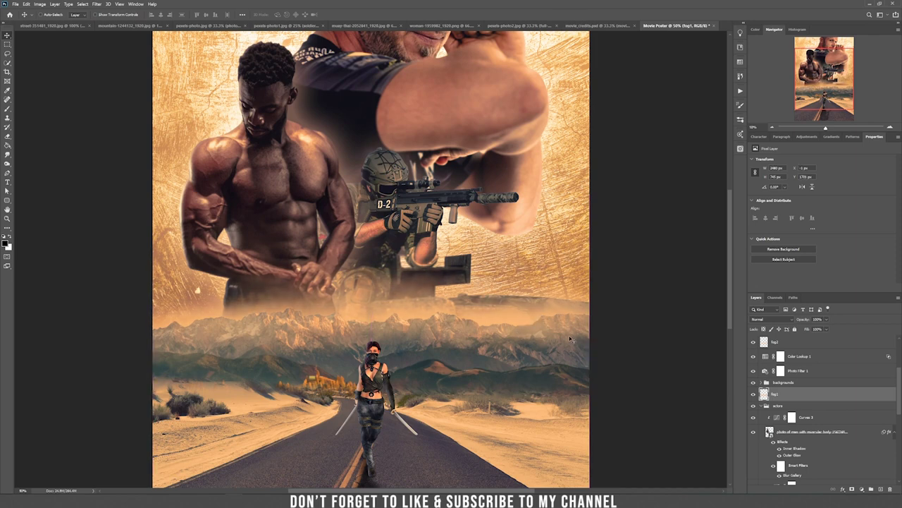
{"action": "key", "text": "ctrl+minus"}
{"action": "key", "text": "ctrl+plus"}
{"action": "left_click_drag", "start_coordinate": [415, 382], "coordinate": [405, 330]}
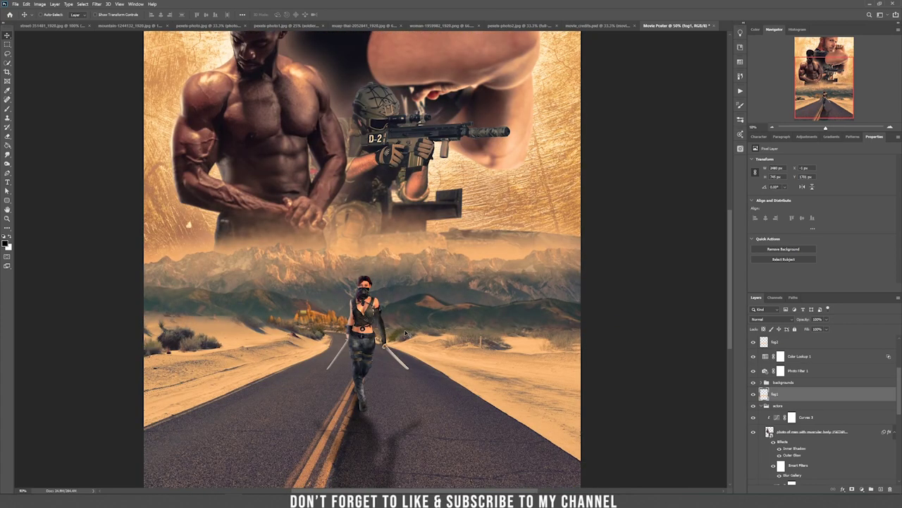
{"action": "key", "text": "ctrl+minus"}
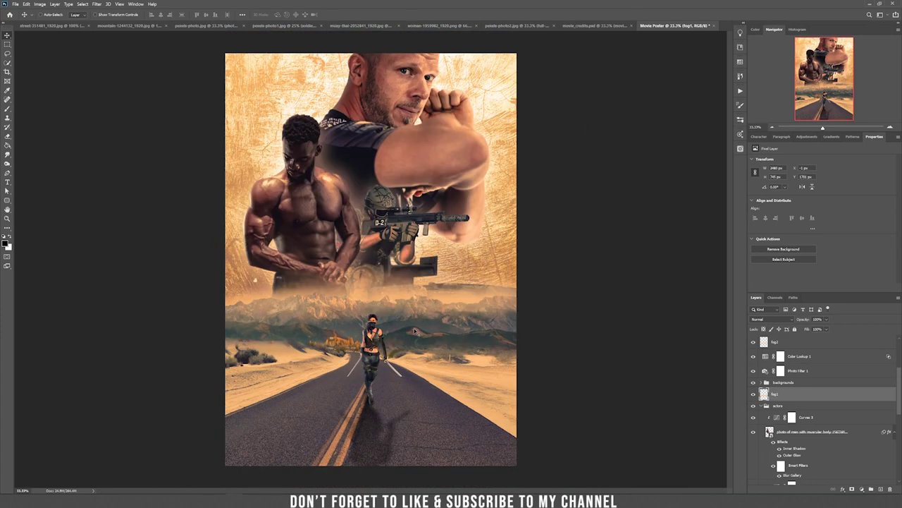
Step: Try moving the warrior woman together with her clipped layers, Layer 8 and the first shadow layer
{"action": "key", "text": "ctrl+plus"}
{"action": "key", "text": "ctrl+plus"}
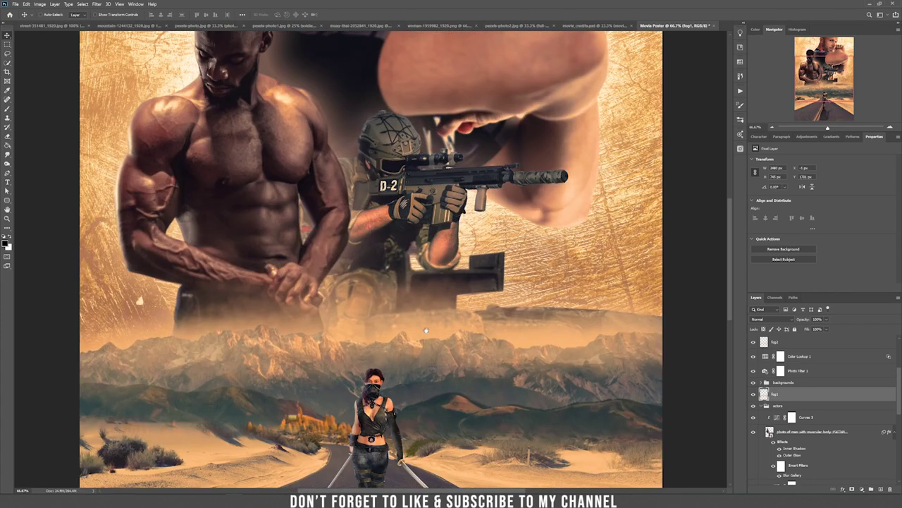
{"action": "left_click_drag", "start_coordinate": [425, 333], "coordinate": [408, 193]}
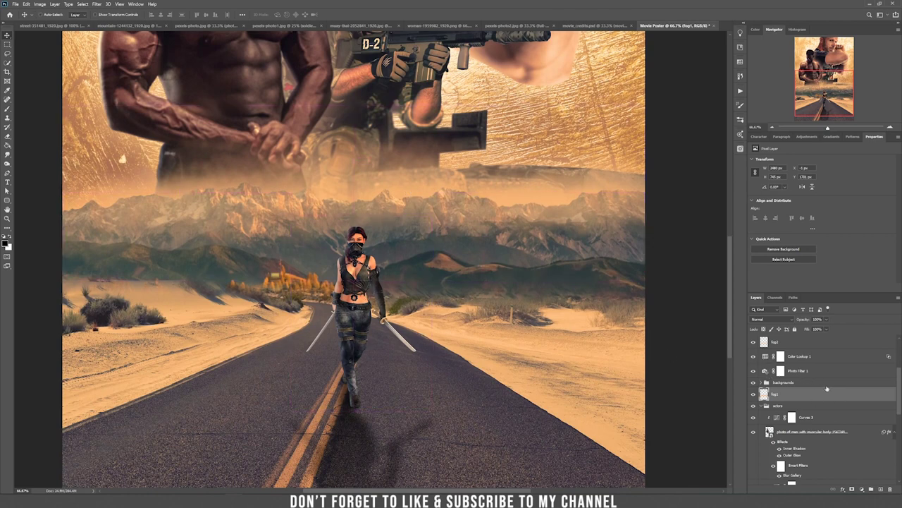
{"action": "scroll", "coordinate": [765, 405], "scroll_direction": "up", "scroll_amount": 1}
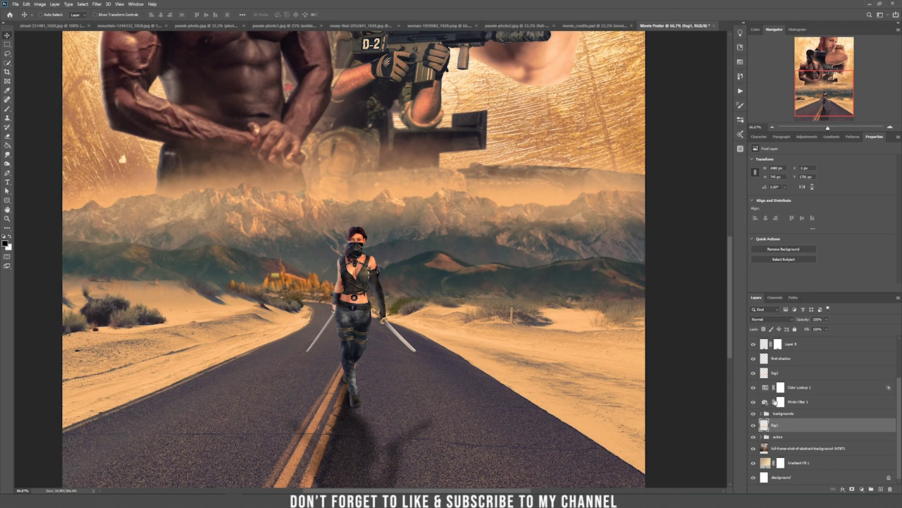
{"action": "scroll", "coordinate": [775, 402], "scroll_direction": "up", "scroll_amount": 2}
{"action": "left_click", "coordinate": [798, 374]}
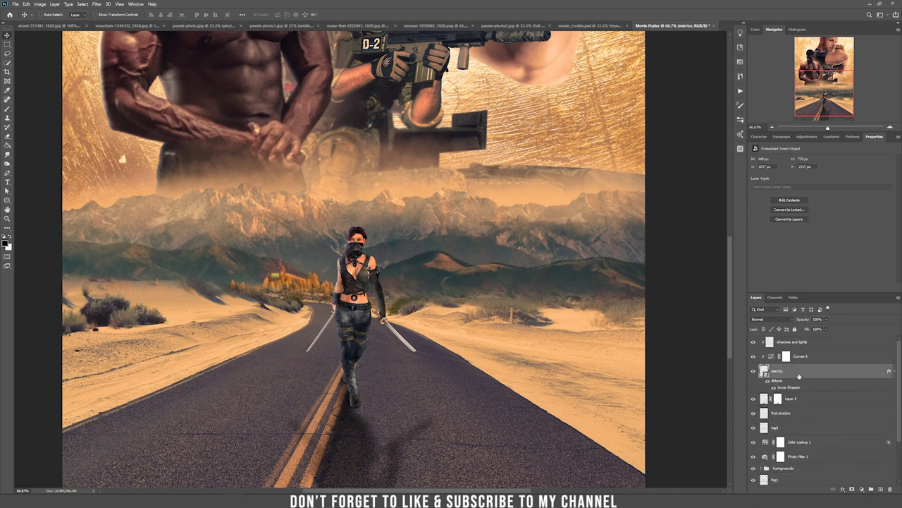
{"action": "left_click", "coordinate": [828, 345], "text": "shift"}
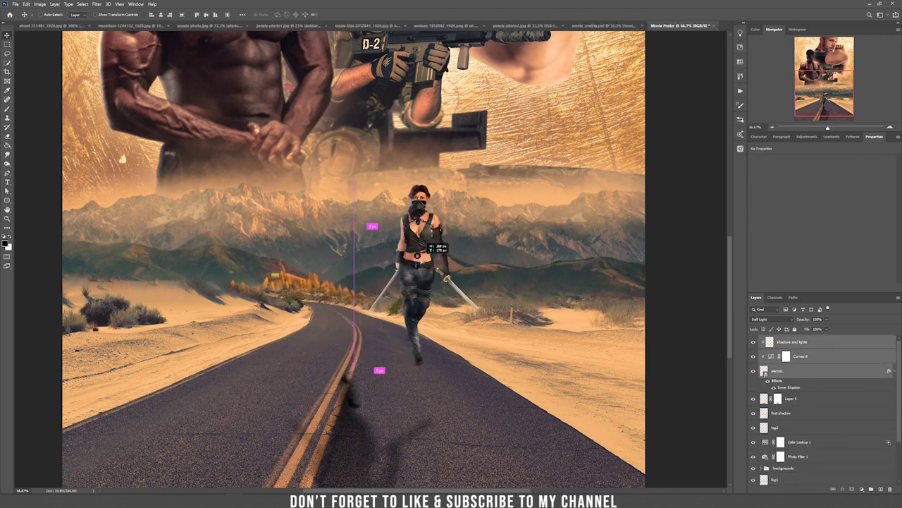
{"action": "left_click", "coordinate": [837, 345]}
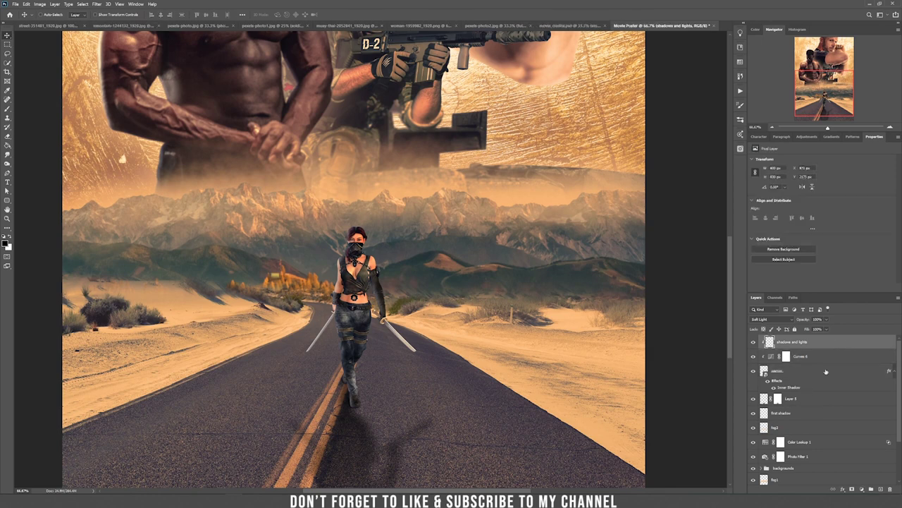
{"action": "left_click", "coordinate": [807, 414], "text": "shift"}
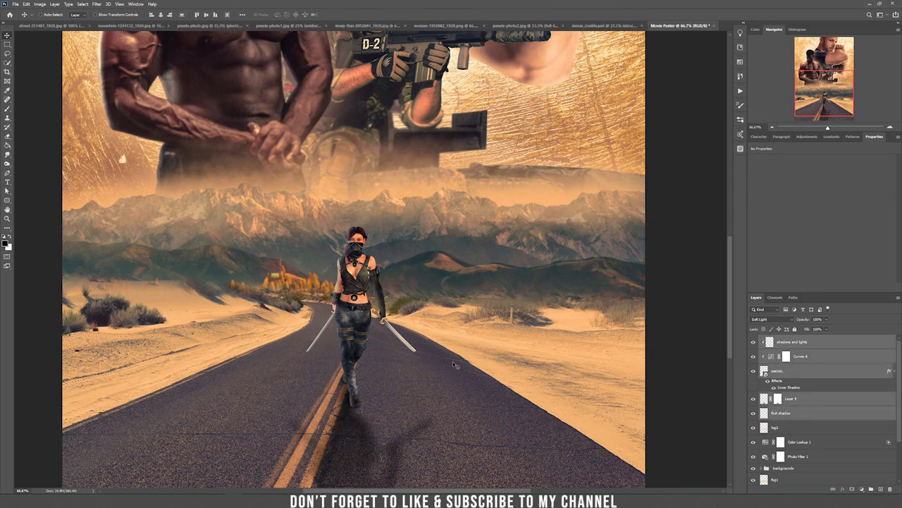
{"action": "mouse_move", "coordinate": [474, 300]}
{"action": "left_mouse_down"}
{"action": "mouse_move", "coordinate": [370, 296]}
{"action": "mouse_move", "coordinate": [484, 290]}
{"action": "mouse_move", "coordinate": [472, 292]}
{"action": "mouse_move", "coordinate": [480, 300]}
{"action": "left_mouse_up"}
Step: Group all layers from "shadows and lights" down to "first shadow" and name the group "warrior"
{"action": "left_click", "coordinate": [818, 343]}
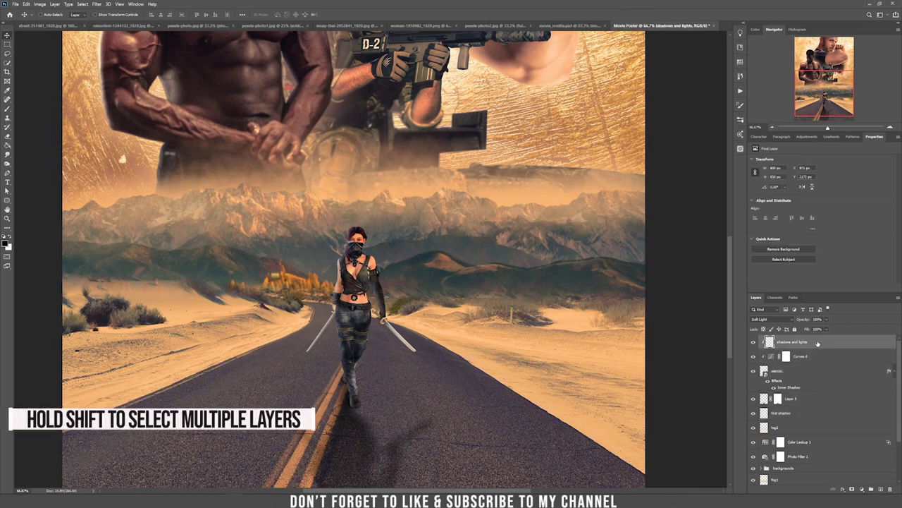
{"action": "left_click", "coordinate": [807, 414], "text": "shift"}
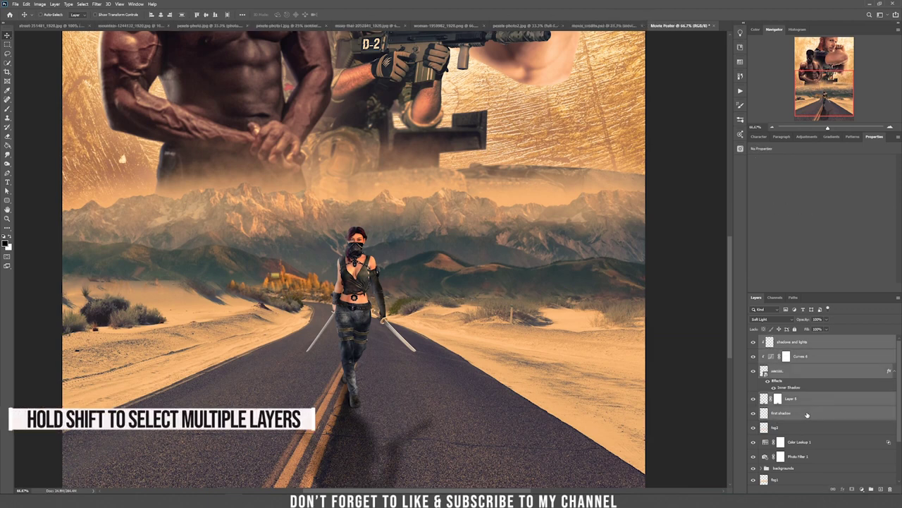
{"action": "left_click", "coordinate": [872, 489]}
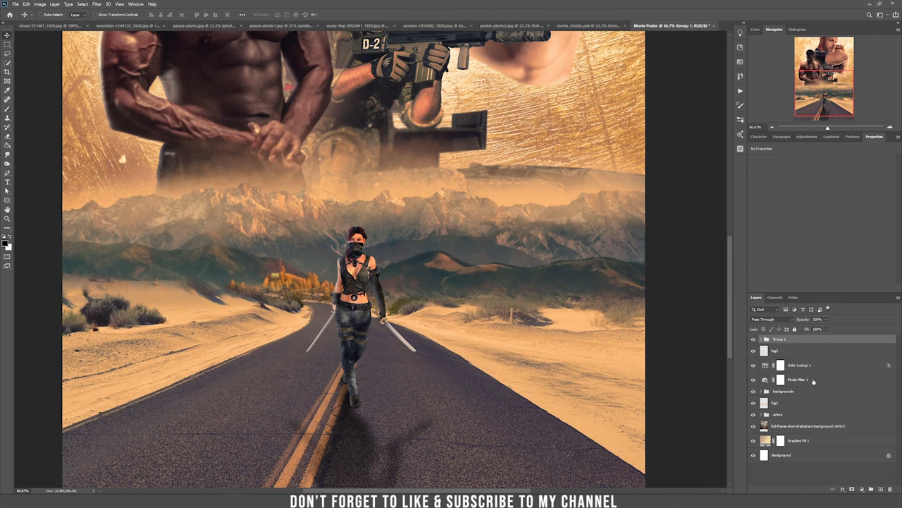
{"action": "double_click", "coordinate": [780, 340]}
{"action": "key", "text": "Return"}
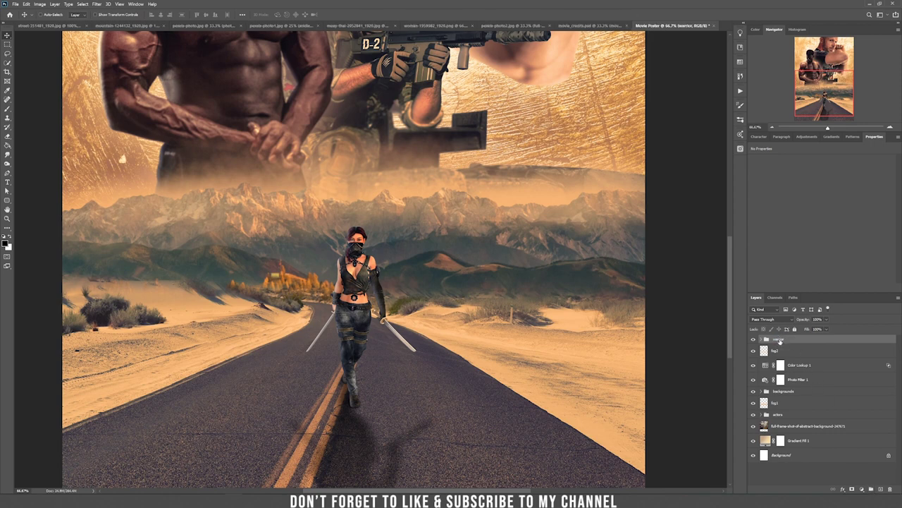
{"action": "left_click_drag", "start_coordinate": [420, 289], "coordinate": [395, 269]}
{"action": "key", "text": "ctrl+z"}
Step: Create a new layer above fog2, beneath the warrior group, and name it "light1"
{"action": "left_click", "coordinate": [779, 351]}
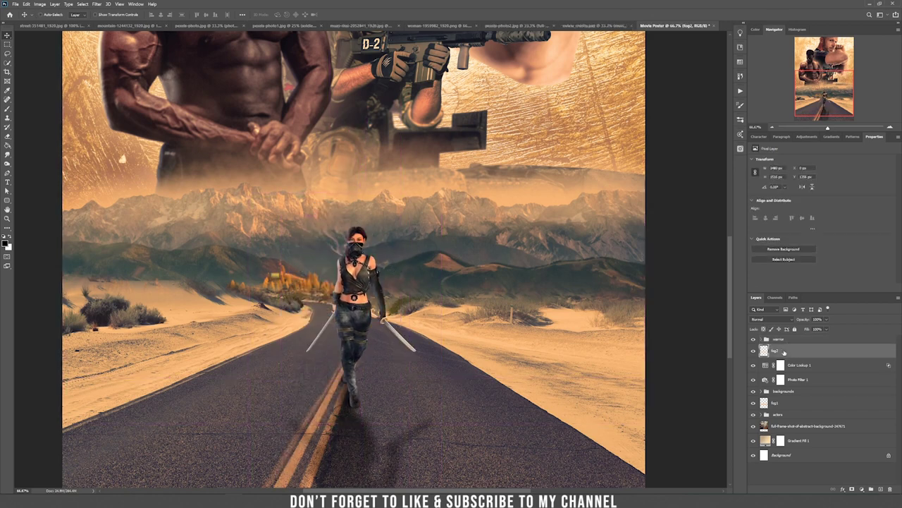
{"action": "left_click", "coordinate": [882, 490]}
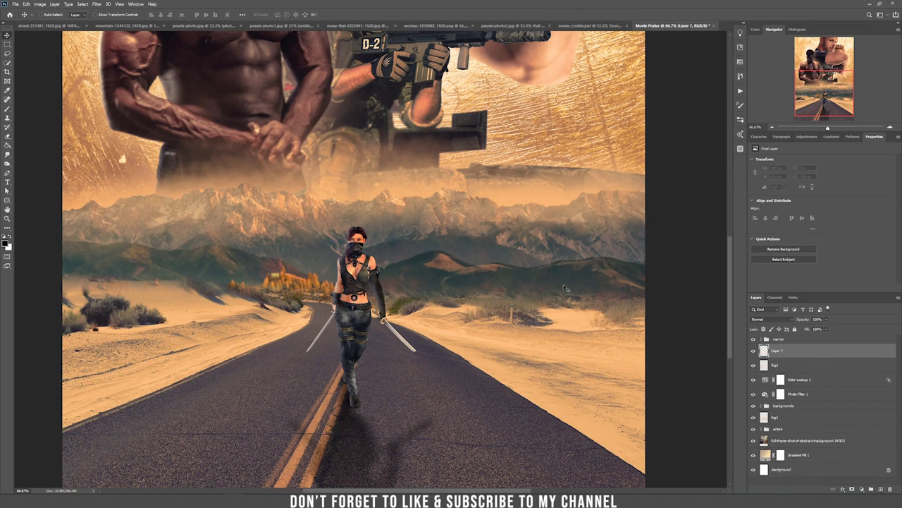
{"action": "double_click", "coordinate": [778, 351]}
{"action": "type", "text": "light1"}
{"action": "key", "text": "Return"}
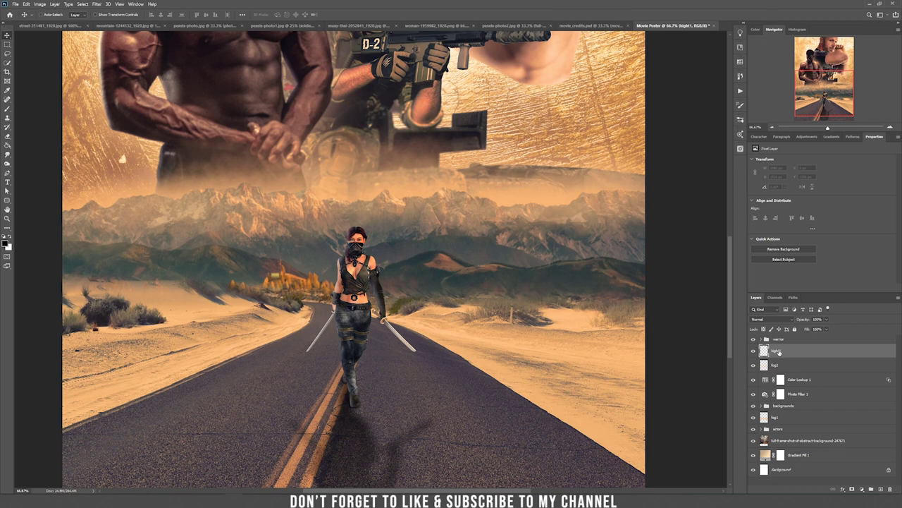
{"action": "double_click", "coordinate": [779, 351]}
{"action": "type", "text": "light1"}
{"action": "key", "text": "Return"}
{"action": "type", "text": "1"}
{"action": "key", "text": "Return"}
Step: Try painting a soft pale tan glow behind the warrior woman on the light1 layer and undo it
{"action": "key", "text": "b"}
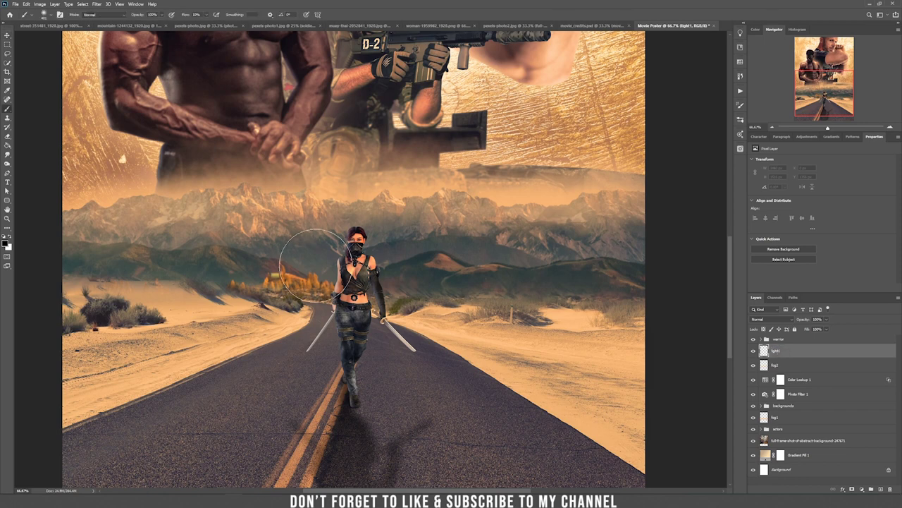
{"action": "left_click", "coordinate": [5, 243]}
{"action": "left_click", "coordinate": [34, 91]}
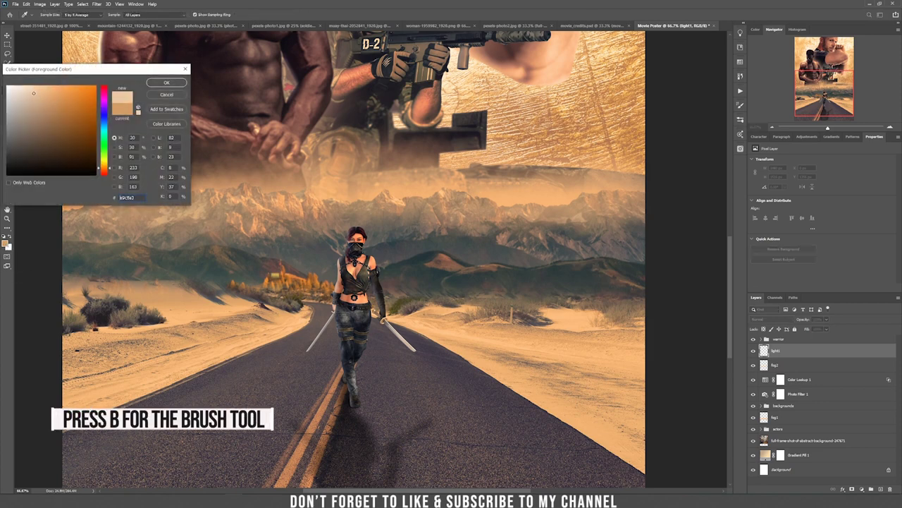
{"action": "left_click", "coordinate": [165, 84]}
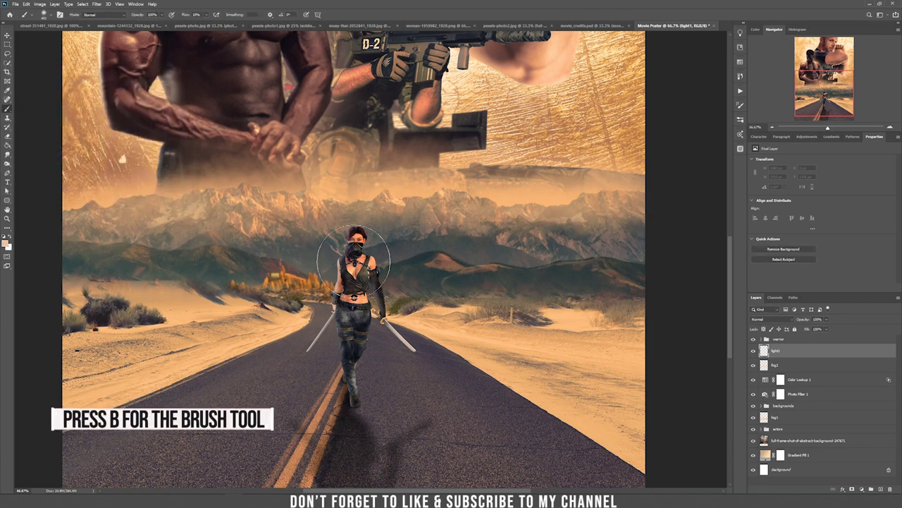
{"action": "mouse_move", "coordinate": [356, 259]}
{"action": "left_mouse_down"}
{"action": "mouse_move", "coordinate": [359, 405]}
{"action": "mouse_move", "coordinate": [331, 268]}
{"action": "mouse_move", "coordinate": [353, 233]}
{"action": "mouse_move", "coordinate": [356, 204]}
{"action": "mouse_move", "coordinate": [358, 338]}
{"action": "mouse_move", "coordinate": [352, 282]}
{"action": "left_mouse_up"}
{"action": "key", "text": "ctrl+minus"}
{"action": "key", "text": "ctrl+minus"}
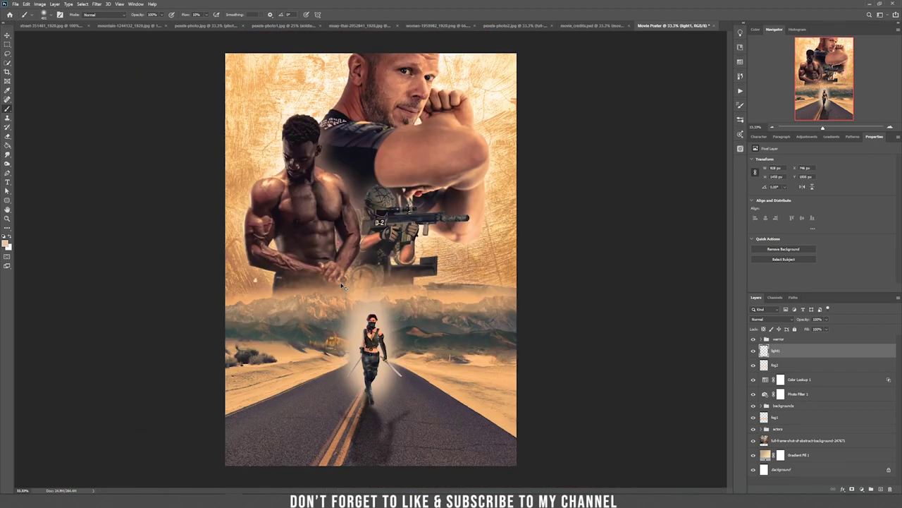
{"action": "key", "text": "ctrl+z"}
{"action": "left_click", "coordinate": [5, 243]}
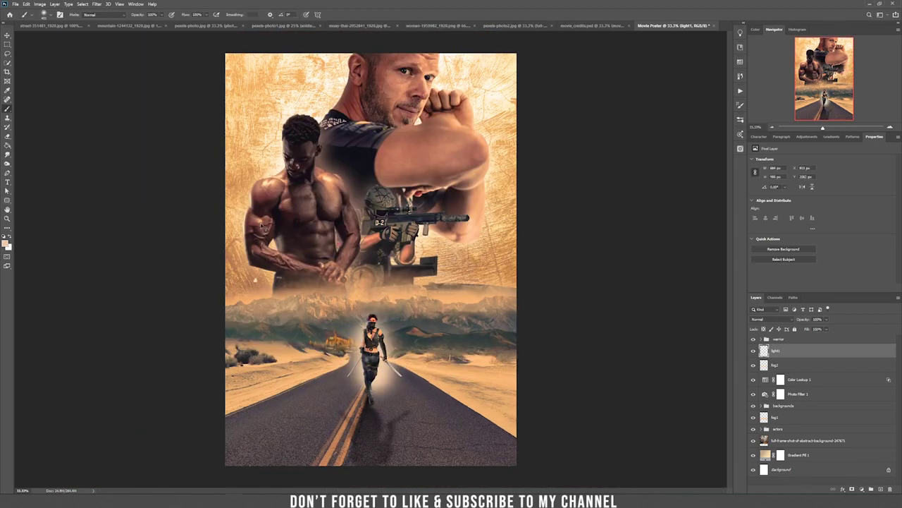
{"action": "key", "text": "ctrl+z"}
Step: Paint a light peach glow behind the warrior woman on light1 with a larger soft round brush at 0% hardness
{"action": "left_click", "coordinate": [5, 242]}
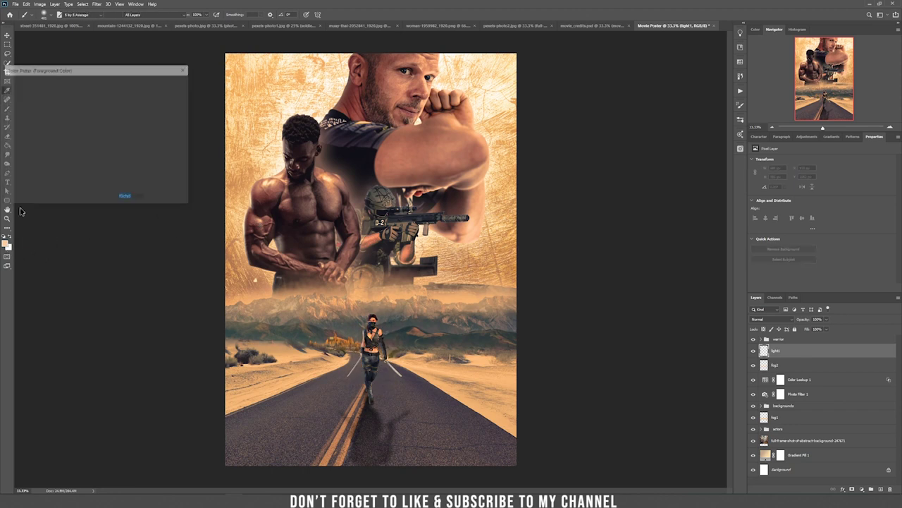
{"action": "left_click", "coordinate": [39, 85]}
{"action": "left_click", "coordinate": [167, 84]}
{"action": "left_click_drag", "start_coordinate": [368, 381], "coordinate": [368, 322]}
{"action": "right_click", "coordinate": [369, 321]}
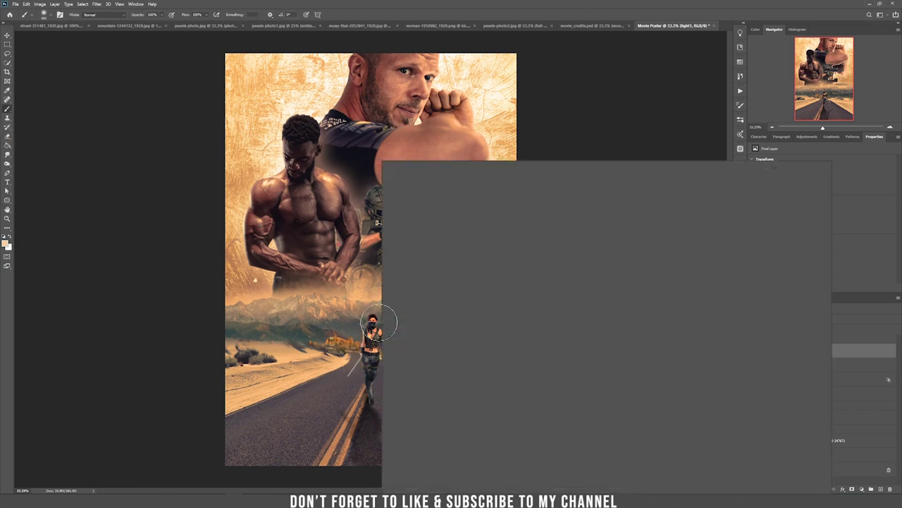
{"action": "left_click_drag", "start_coordinate": [456, 181], "coordinate": [458, 181]}
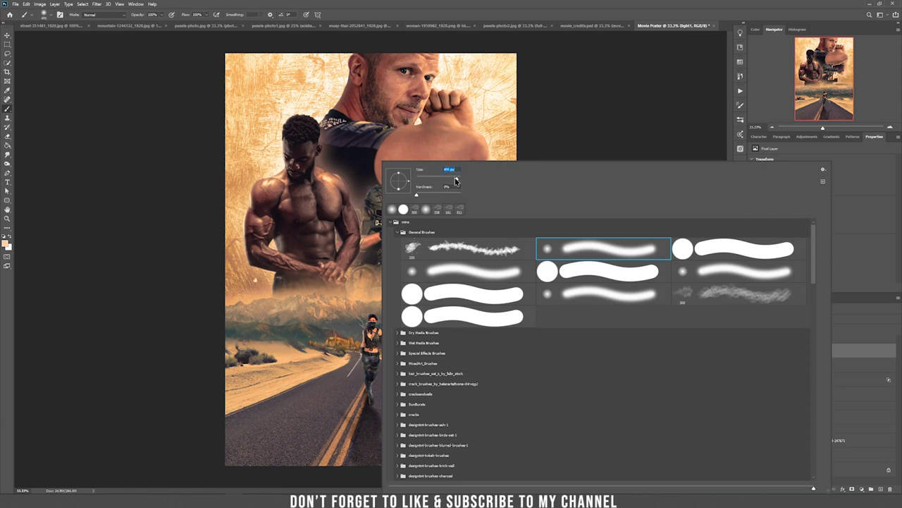
{"action": "left_click", "coordinate": [355, 335]}
{"action": "left_click", "coordinate": [373, 337]}
{"action": "left_click", "coordinate": [370, 357]}
{"action": "left_click", "coordinate": [371, 371]}
{"action": "mouse_move", "coordinate": [371, 370]}
{"action": "left_mouse_down"}
{"action": "mouse_move", "coordinate": [375, 328]}
{"action": "mouse_move", "coordinate": [372, 381]}
{"action": "mouse_move", "coordinate": [372, 365]}
{"action": "left_mouse_up"}
{"action": "key", "text": "ctrl+z"}
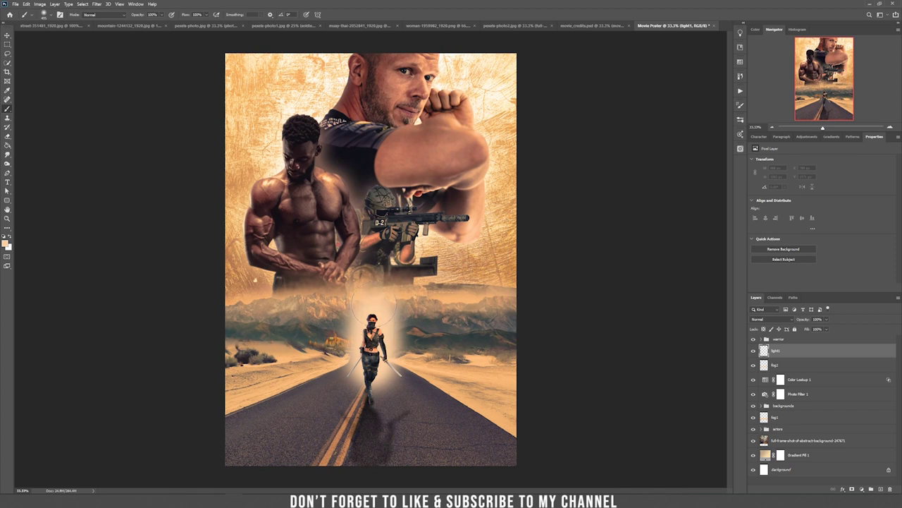
Step: Create a new layer above light1, set its blend mode to Screen and name it "light2"
{"action": "key", "text": "v"}
{"action": "left_click", "coordinate": [877, 488]}
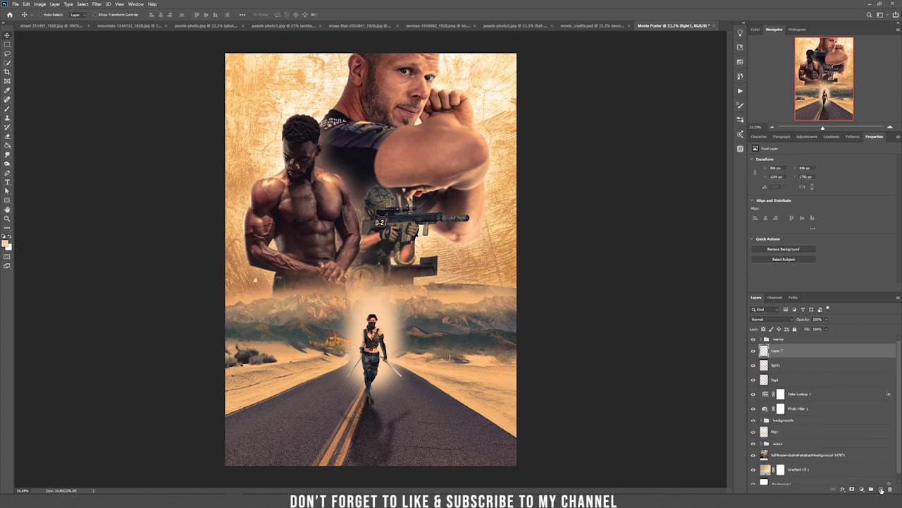
{"action": "left_click", "coordinate": [772, 319]}
{"action": "left_click", "coordinate": [768, 377]}
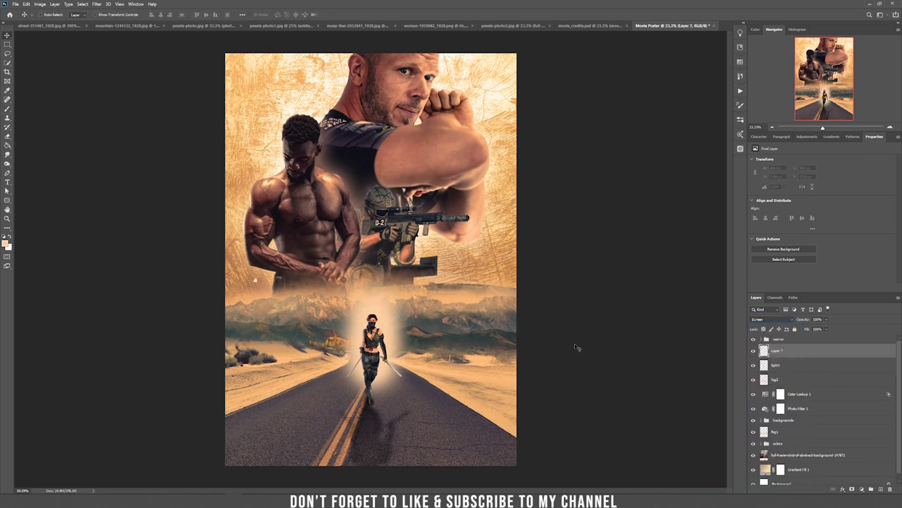
{"action": "double_click", "coordinate": [776, 351]}
{"action": "type", "text": "ligh"}
{"action": "type", "text": "ht2"}
{"action": "key", "text": "Return"}
Step: Paint orange light around the warrior woman on light2, using a more saturated orange for the outer strokes over the desert and mountains
{"action": "left_click", "coordinate": [5, 243]}
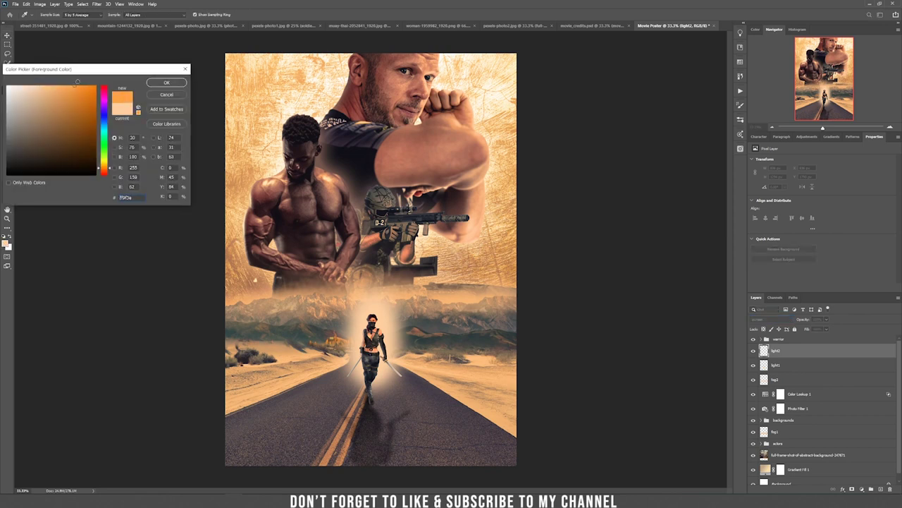
{"action": "left_click", "coordinate": [169, 83]}
{"action": "mouse_move", "coordinate": [371, 335]}
{"action": "left_mouse_down"}
{"action": "mouse_move", "coordinate": [373, 325]}
{"action": "mouse_move", "coordinate": [371, 335]}
{"action": "left_mouse_up"}
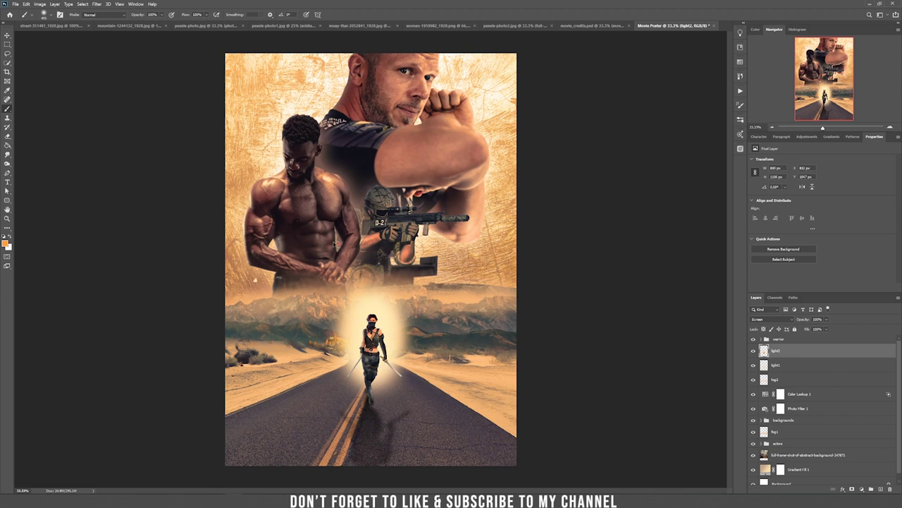
{"action": "left_click", "coordinate": [4, 243]}
{"action": "left_click", "coordinate": [166, 82]}
{"action": "mouse_move", "coordinate": [353, 331]}
{"action": "left_mouse_down"}
{"action": "mouse_move", "coordinate": [395, 317]}
{"action": "mouse_move", "coordinate": [386, 340]}
{"action": "mouse_move", "coordinate": [404, 332]}
{"action": "mouse_move", "coordinate": [356, 339]}
{"action": "mouse_move", "coordinate": [337, 314]}
{"action": "left_mouse_up"}
{"action": "mouse_move", "coordinate": [344, 352]}
{"action": "left_mouse_down"}
{"action": "mouse_move", "coordinate": [346, 338]}
{"action": "mouse_move", "coordinate": [395, 328]}
{"action": "left_mouse_up"}
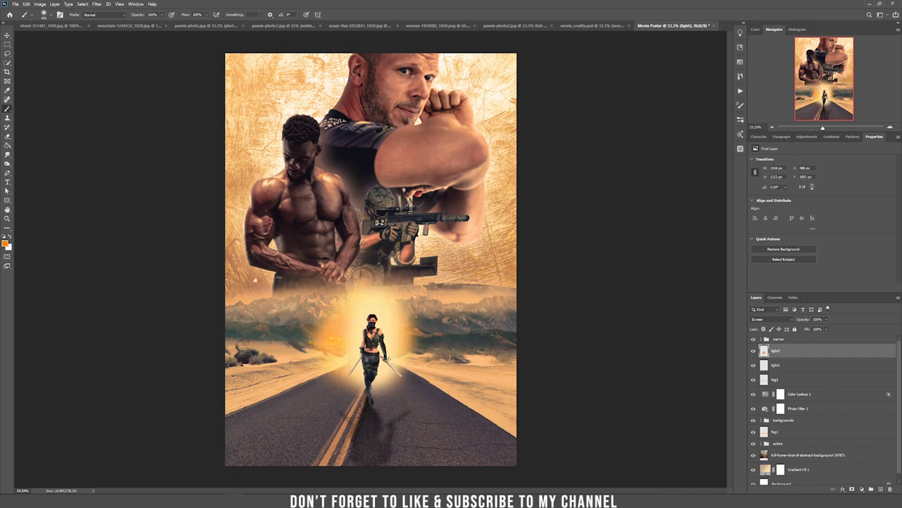
Step: Undo the last orange stroke on light2 and repaint the glow around the warrior woman with a large soft round brush at 0% hardness
{"action": "key", "text": "ctrl+z"}
{"action": "right_click", "coordinate": [413, 307]}
{"action": "left_click_drag", "start_coordinate": [487, 180], "coordinate": [490, 180]}
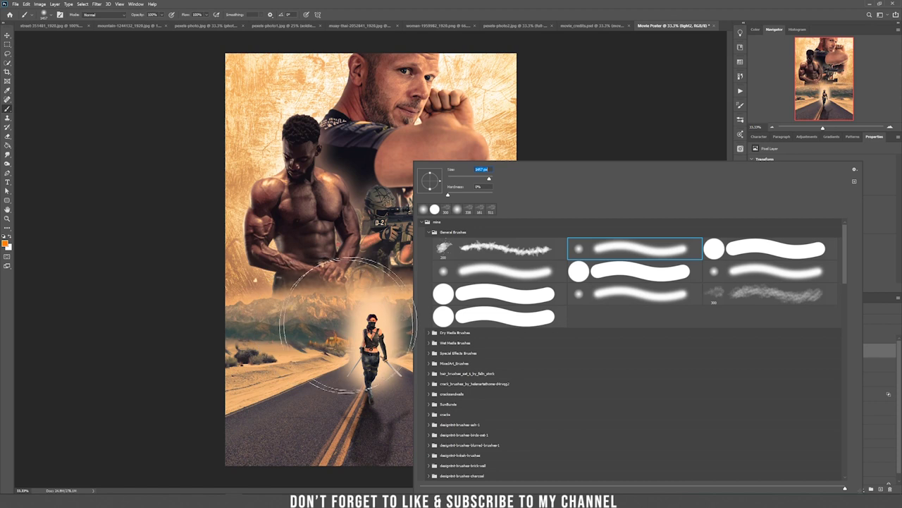
{"action": "left_click", "coordinate": [371, 319]}
{"action": "left_click_drag", "start_coordinate": [384, 332], "coordinate": [358, 318]}
Step: Scale down the peach glow on light1 around the warrior woman and set the layer's opacity to about 79%
{"action": "key", "text": "v"}
{"action": "left_click", "coordinate": [775, 365]}
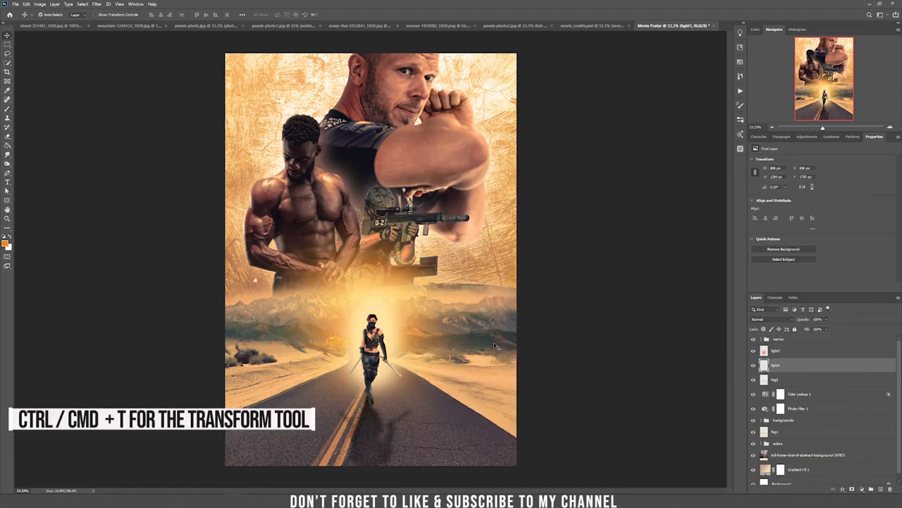
{"action": "key", "text": "ctrl+t"}
{"action": "left_click_drag", "start_coordinate": [424, 263], "coordinate": [432, 287]}
{"action": "key", "text": "Return"}
{"action": "key", "text": "4"}
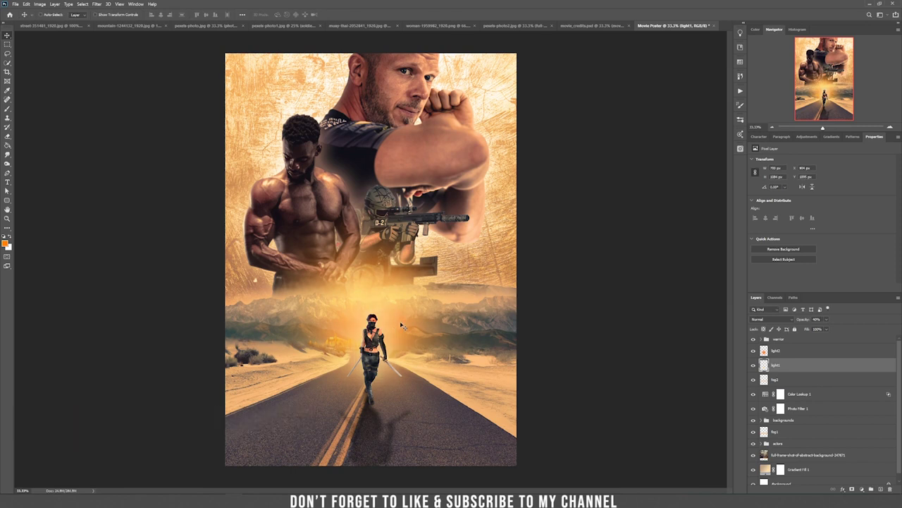
{"action": "left_click", "coordinate": [826, 320]}
{"action": "left_click_drag", "start_coordinate": [824, 329], "coordinate": [835, 331]}
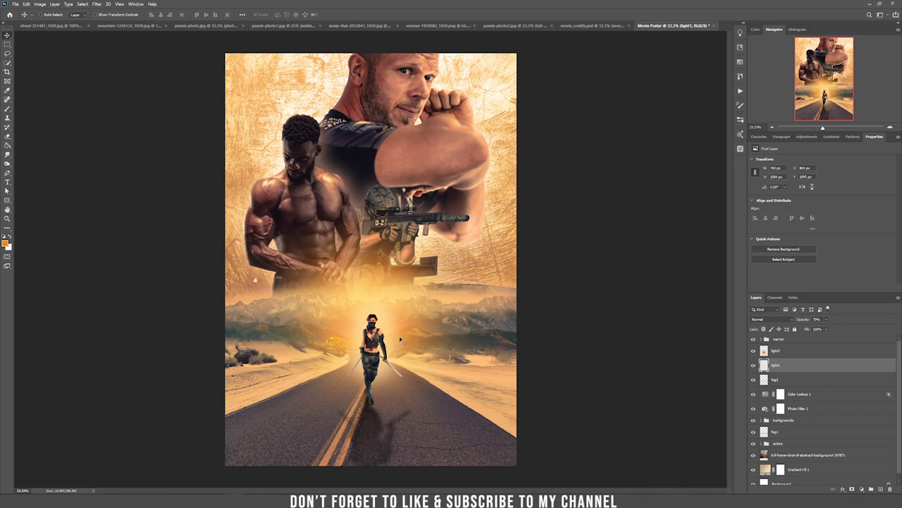
Step: Add a Photo Filter adjustment layer with Warming Filter (85) at 25% density above the warrior group
{"action": "left_click", "coordinate": [763, 340]}
{"action": "left_click", "coordinate": [763, 340]}
{"action": "left_click", "coordinate": [804, 341]}
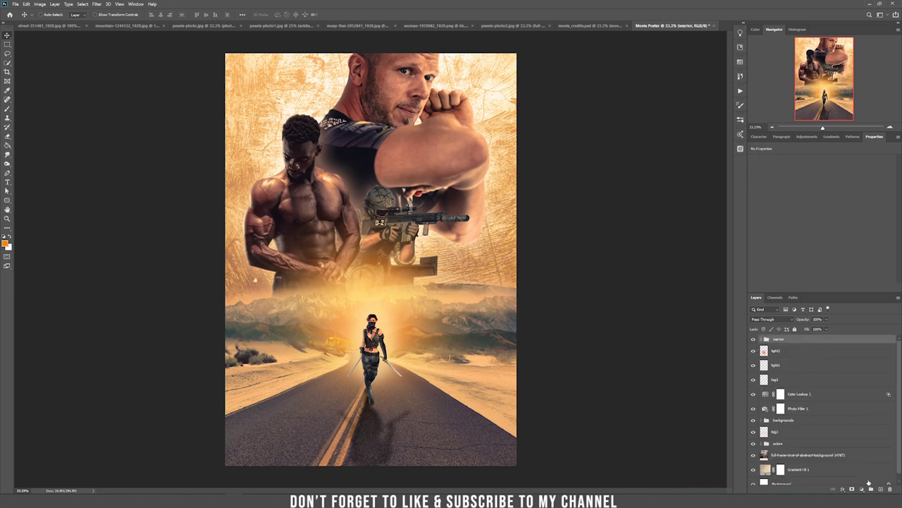
{"action": "left_click", "coordinate": [861, 488]}
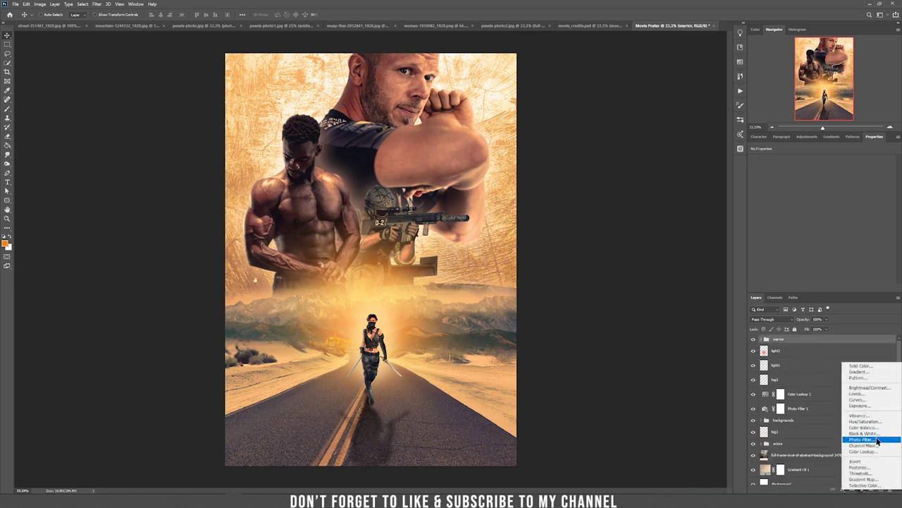
{"action": "left_click", "coordinate": [861, 439]}
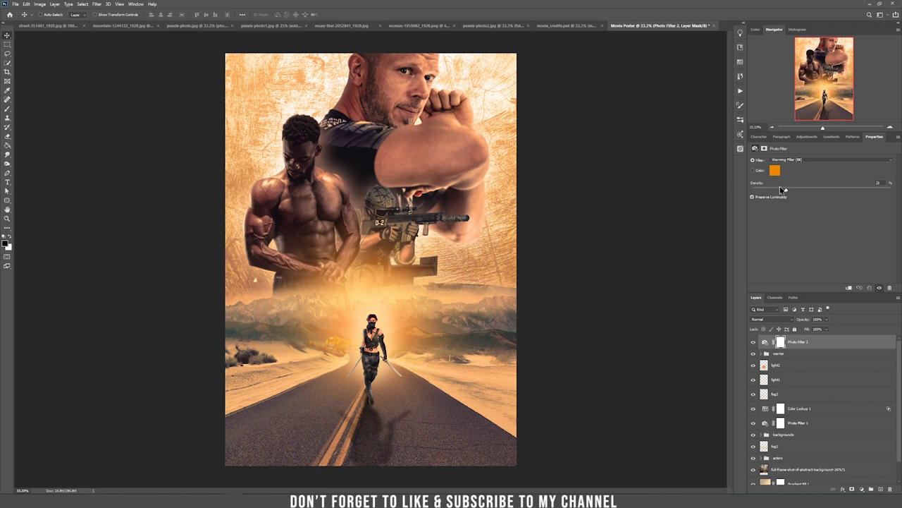
Step: Add a Brightness/Contrast adjustment layer above the photo filter with brightness -3 and contrast 15
{"action": "left_click", "coordinate": [862, 488]}
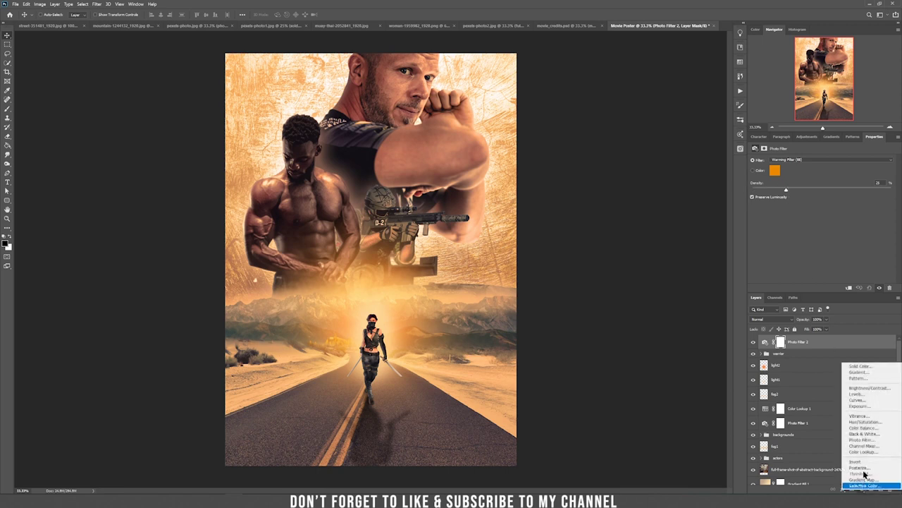
{"action": "left_click", "coordinate": [886, 392]}
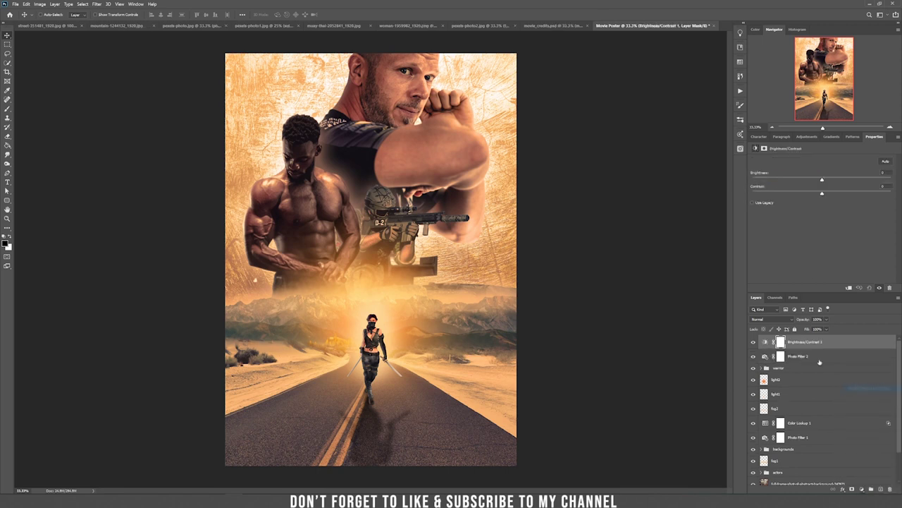
{"action": "left_click_drag", "start_coordinate": [821, 179], "coordinate": [819, 179]}
{"action": "left_click_drag", "start_coordinate": [820, 182], "coordinate": [822, 184]}
{"action": "left_click_drag", "start_coordinate": [834, 196], "coordinate": [833, 196]}
Step: Add a Color Lookup adjustment layer on top using LateSunset.3DL and reduce its opacity to about 50%
{"action": "left_click", "coordinate": [862, 489]}
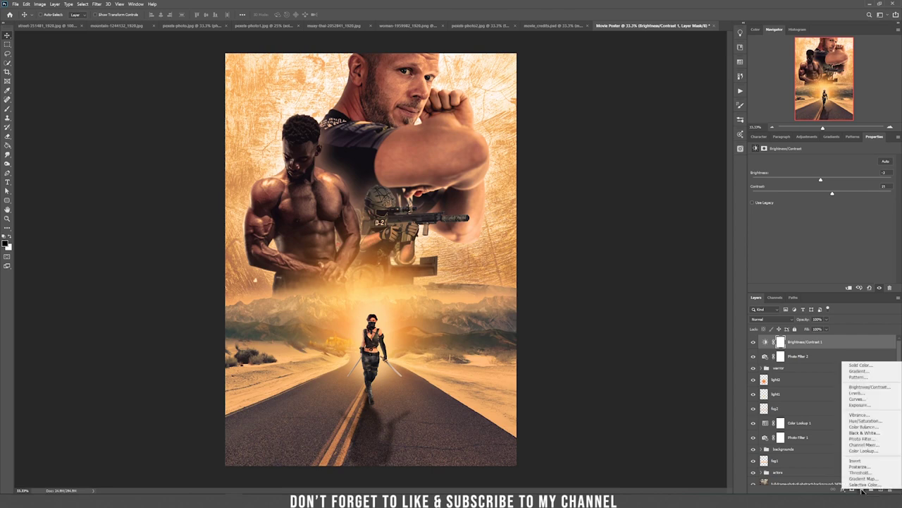
{"action": "left_click", "coordinate": [880, 451]}
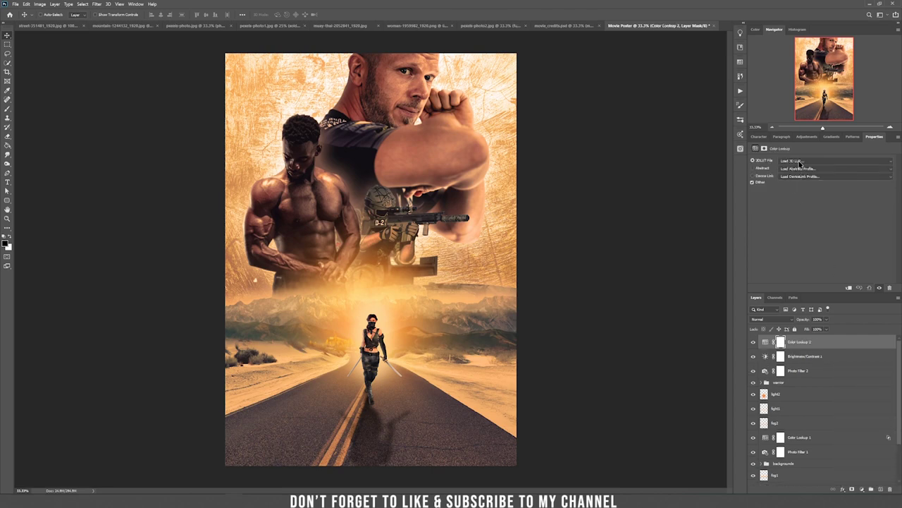
{"action": "left_click", "coordinate": [799, 162]}
{"action": "left_click", "coordinate": [803, 389]}
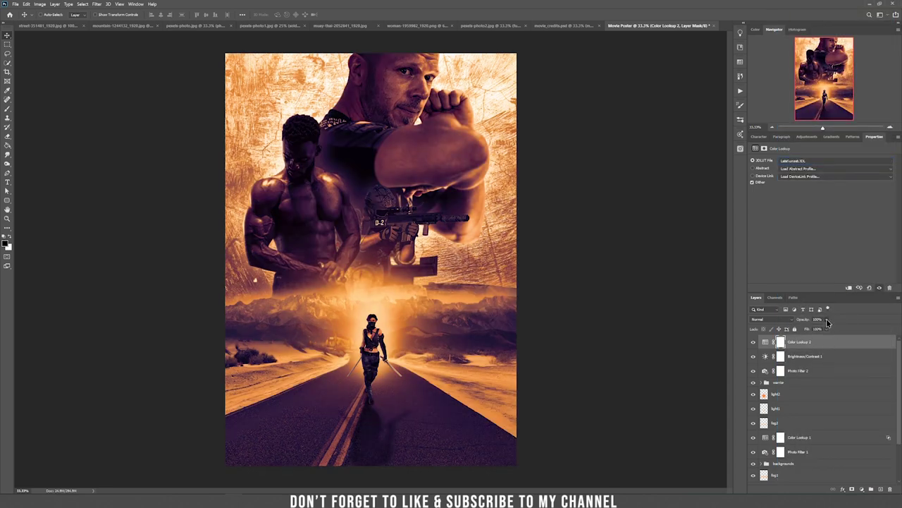
{"action": "left_click_drag", "start_coordinate": [811, 328], "coordinate": [811, 328]}
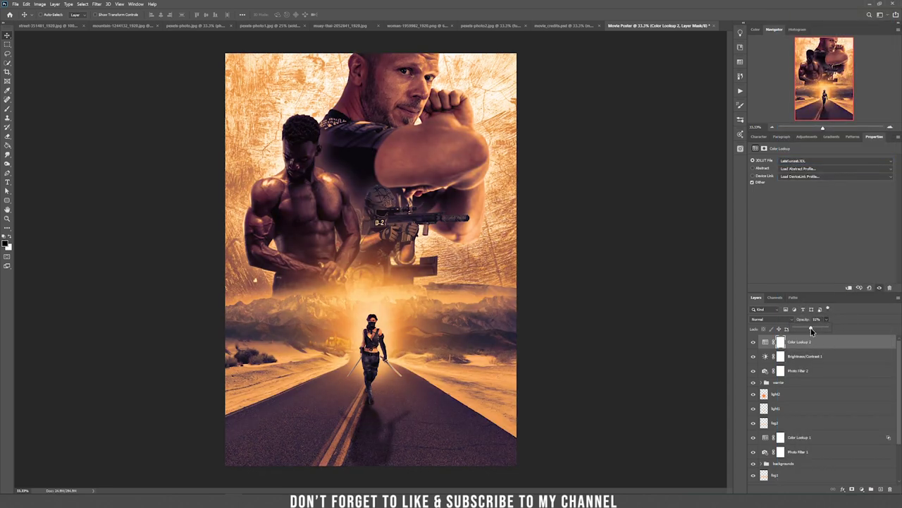
Step: Split the underlying layer's black Blend If slider of the top Color Lookup layer across to the white end
{"action": "double_click", "coordinate": [832, 342]}
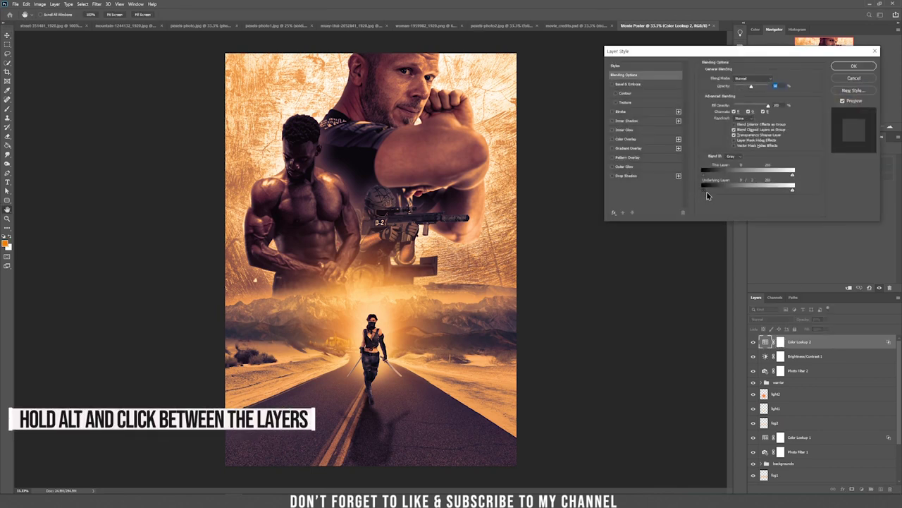
{"action": "left_click_drag", "start_coordinate": [706, 190], "coordinate": [792, 190]}
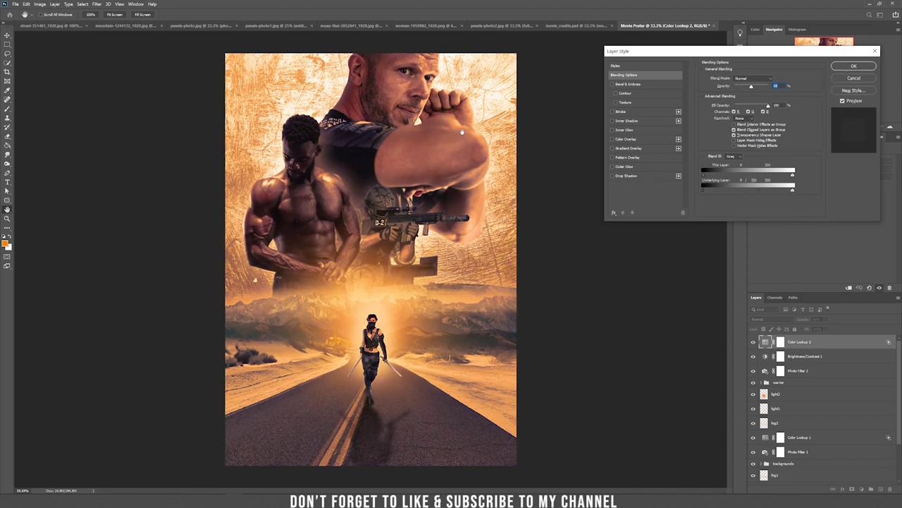
{"action": "left_click", "coordinate": [853, 65]}
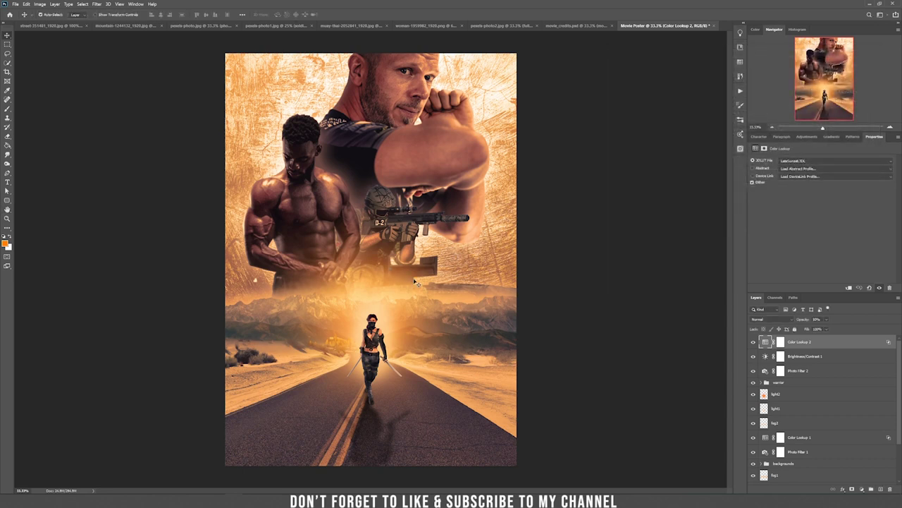
Step: Stamp all visible layers into a new merged layer at the top of the stack, undoing any accidental shift
{"action": "key", "text": "ctrl+minus"}
{"action": "key", "text": "ctrl+plus"}
{"action": "mouse_move", "coordinate": [901, 381]}
{"action": "left_mouse_down"}
{"action": "mouse_move", "coordinate": [900, 425]}
{"action": "mouse_move", "coordinate": [900, 373]}
{"action": "left_mouse_up"}
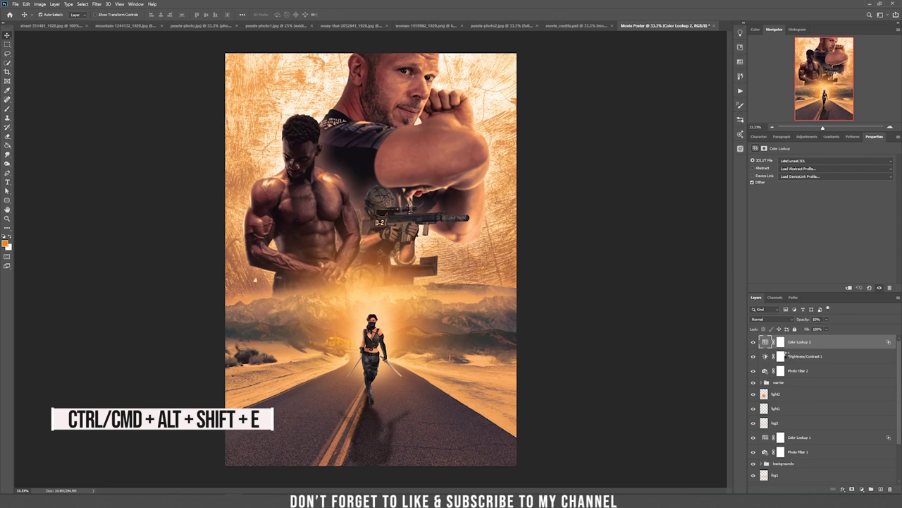
{"action": "key", "text": "ctrl+alt+shift+e"}
{"action": "left_click_drag", "start_coordinate": [369, 199], "coordinate": [315, 186]}
{"action": "key", "text": "ctrl+z"}
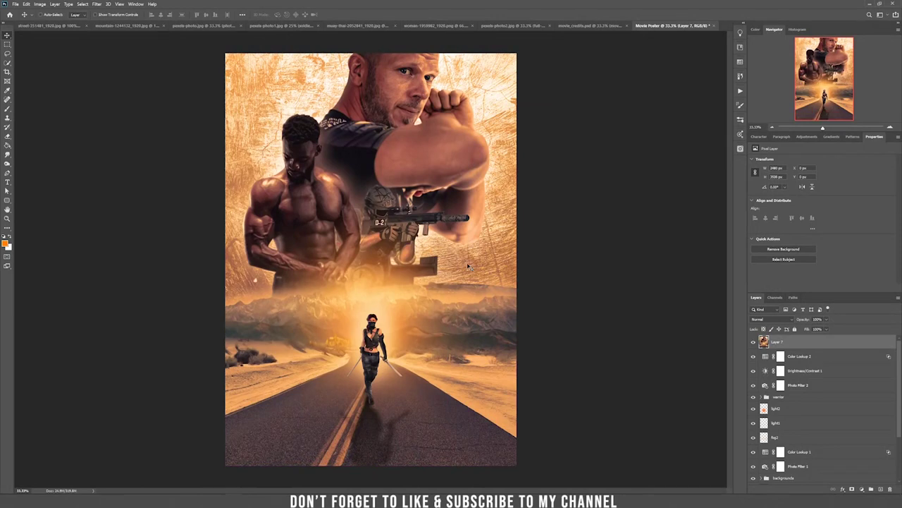
Step: Open the Camera Raw Filter on the merged layer and raise Texture to about +29
{"action": "left_click", "coordinate": [99, 9]}
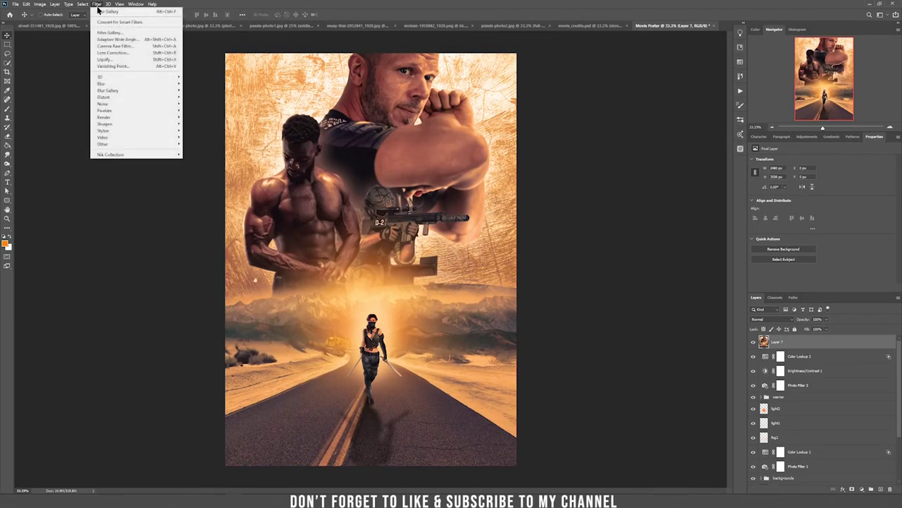
{"action": "left_click", "coordinate": [129, 44]}
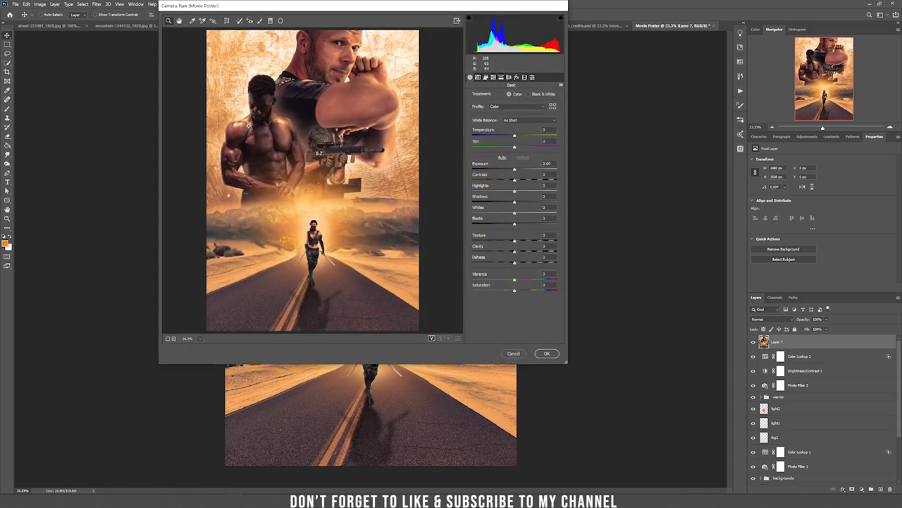
{"action": "left_click_drag", "start_coordinate": [527, 243], "coordinate": [526, 242]}
Step: Set Texture to +33 and Clarity to +18 in Camera Raw, checking the detail on the bare-chested man at 50% zoom
{"action": "left_click", "coordinate": [317, 82]}
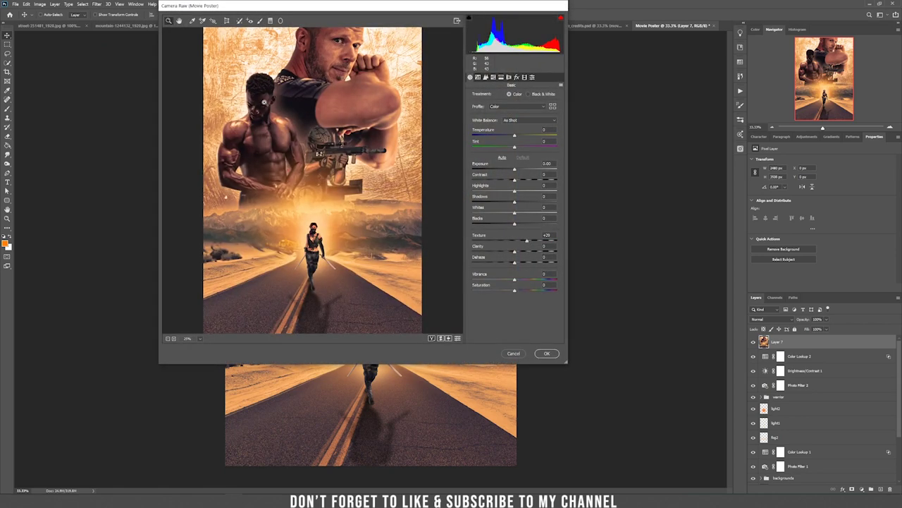
{"action": "left_click", "coordinate": [317, 82]}
{"action": "left_click", "coordinate": [317, 82]}
{"action": "left_click_drag", "start_coordinate": [220, 211], "coordinate": [305, 197]}
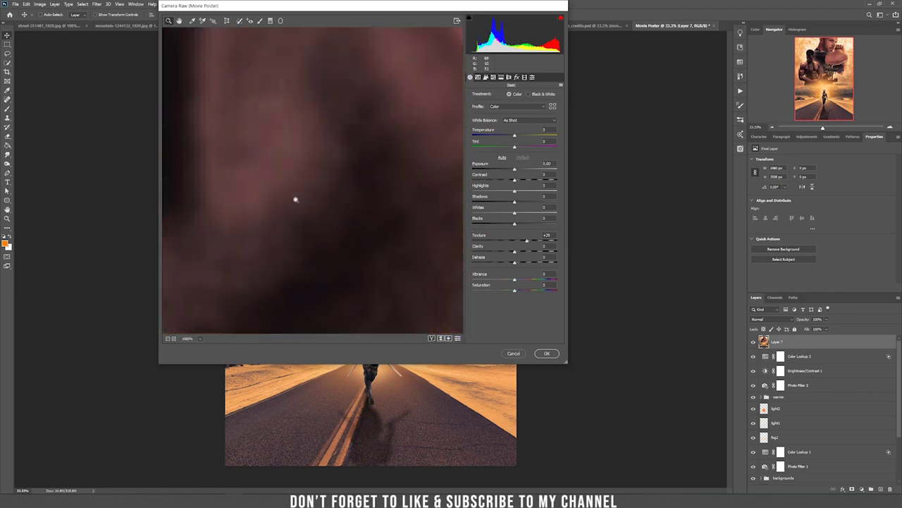
{"action": "left_click", "coordinate": [200, 340]}
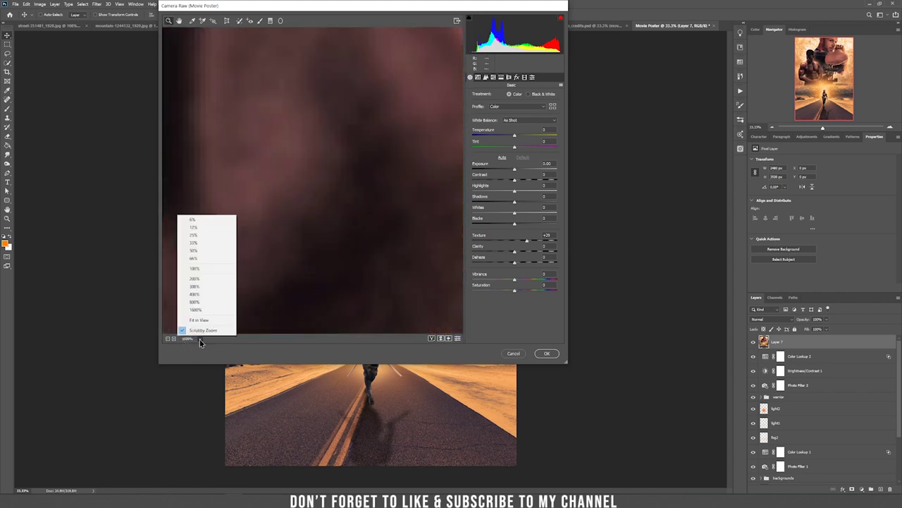
{"action": "left_click", "coordinate": [215, 278]}
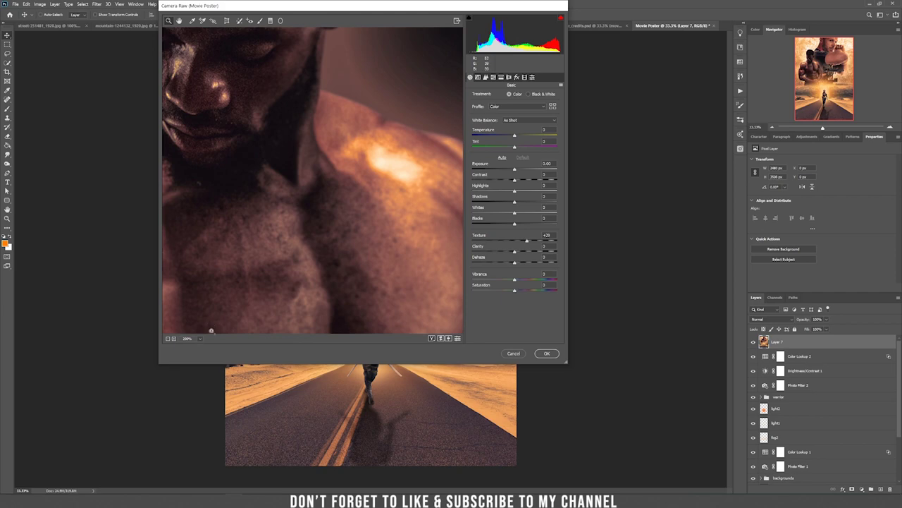
{"action": "left_click", "coordinate": [200, 338]}
{"action": "left_click", "coordinate": [204, 268]}
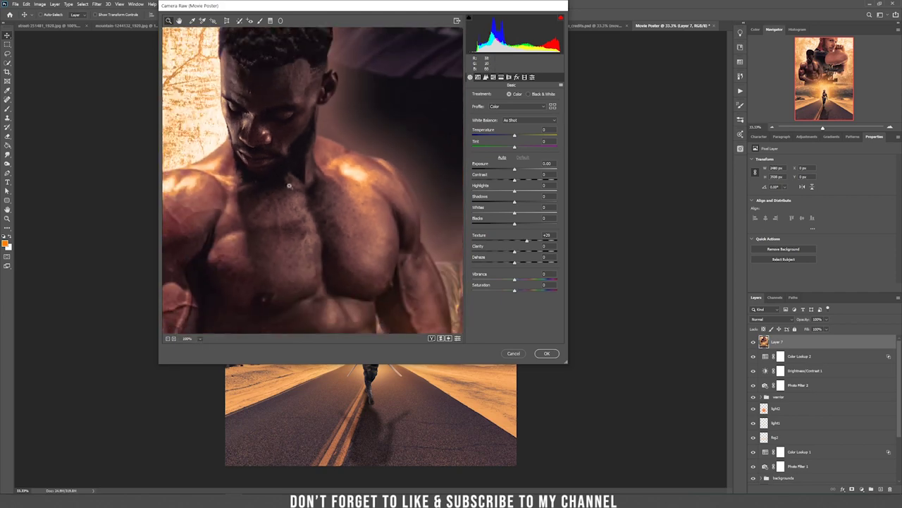
{"action": "left_click", "coordinate": [200, 339]}
{"action": "left_click", "coordinate": [218, 250]}
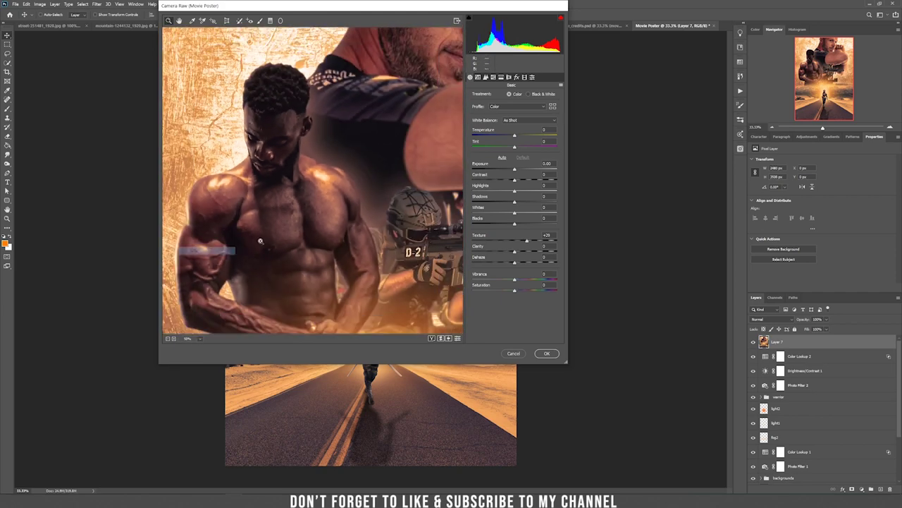
{"action": "left_click_drag", "start_coordinate": [514, 251], "coordinate": [530, 241]}
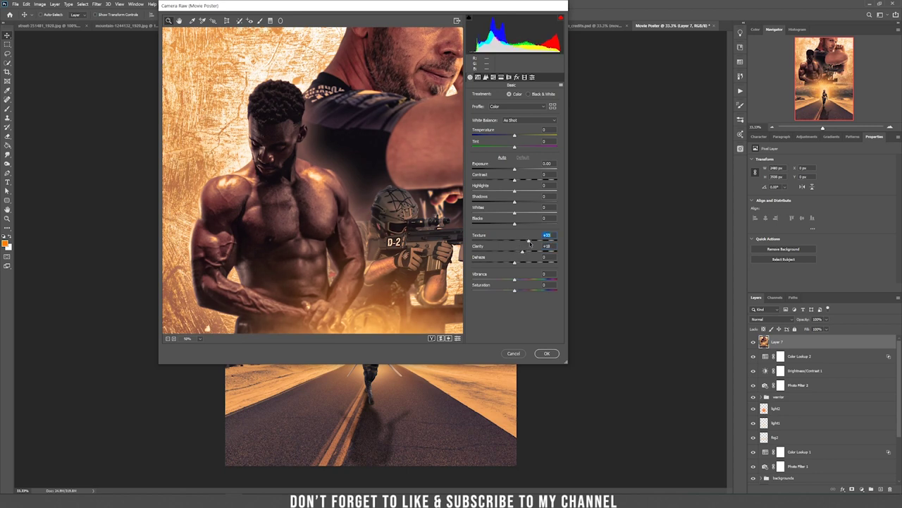
{"action": "left_click_drag", "start_coordinate": [362, 164], "coordinate": [354, 117]}
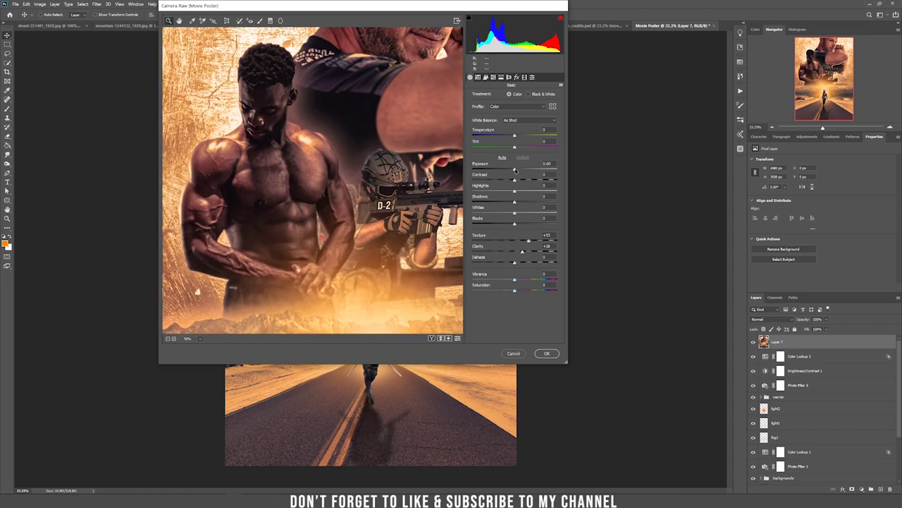
Step: Set Shadows to +27, Whites to +28 and Blacks to +32, and apply the Camera Raw adjustments
{"action": "left_click_drag", "start_coordinate": [516, 202], "coordinate": [526, 203]}
{"action": "key", "text": "ctrl+0"}
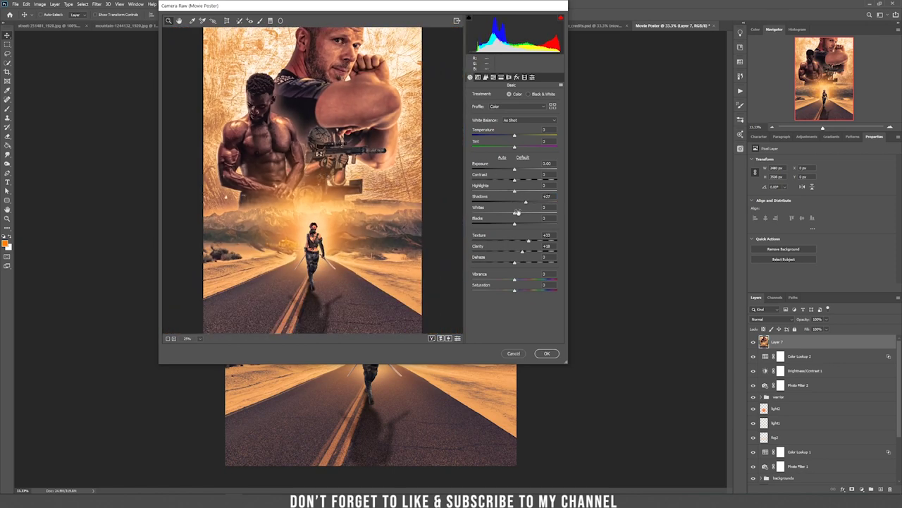
{"action": "left_click_drag", "start_coordinate": [515, 214], "coordinate": [531, 215]}
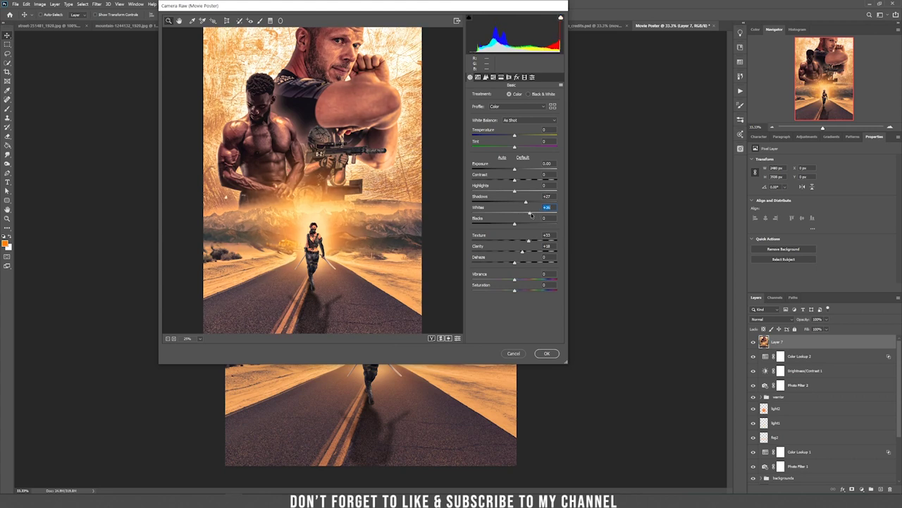
{"action": "left_click_drag", "start_coordinate": [515, 225], "coordinate": [524, 225]}
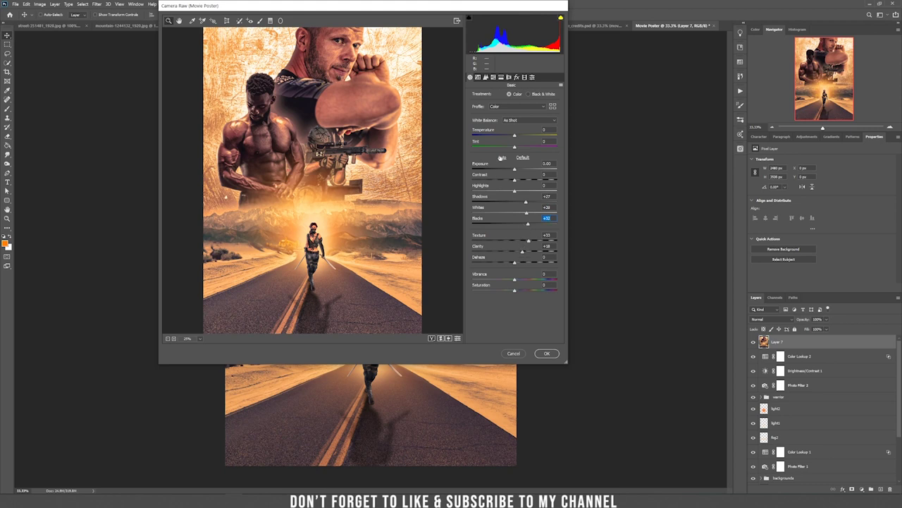
{"action": "left_click_drag", "start_coordinate": [516, 181], "coordinate": [507, 181]}
{"action": "left_click_drag", "start_coordinate": [509, 182], "coordinate": [514, 185]}
{"action": "left_click", "coordinate": [547, 353]}
Step: Compare the poster with and without the Camera Raw adjustments by toggling the merged layer's visibility
{"action": "left_click", "coordinate": [753, 342]}
{"action": "left_click", "coordinate": [754, 342]}
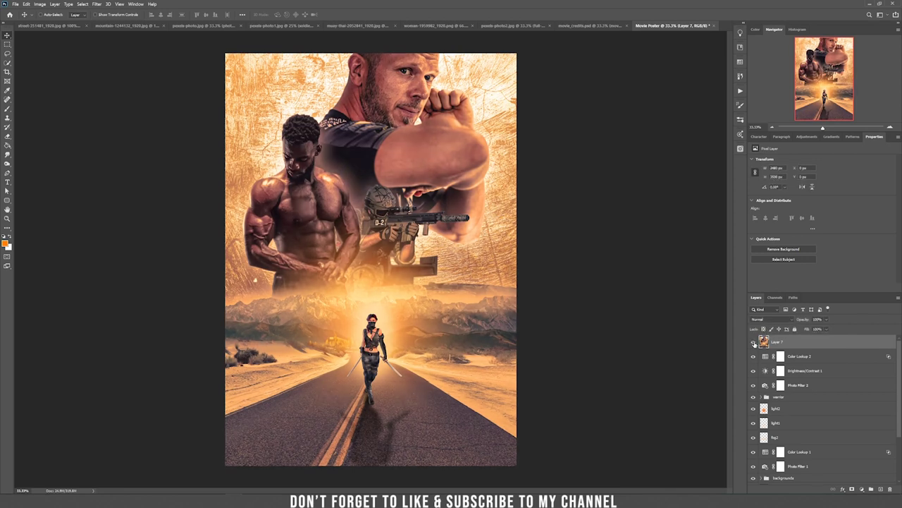
{"action": "left_click", "coordinate": [754, 342]}
{"action": "left_click", "coordinate": [754, 342]}
Step: Add the title text "THE RETURN" at 30 pt below the bare-chested man
{"action": "key", "text": "t"}
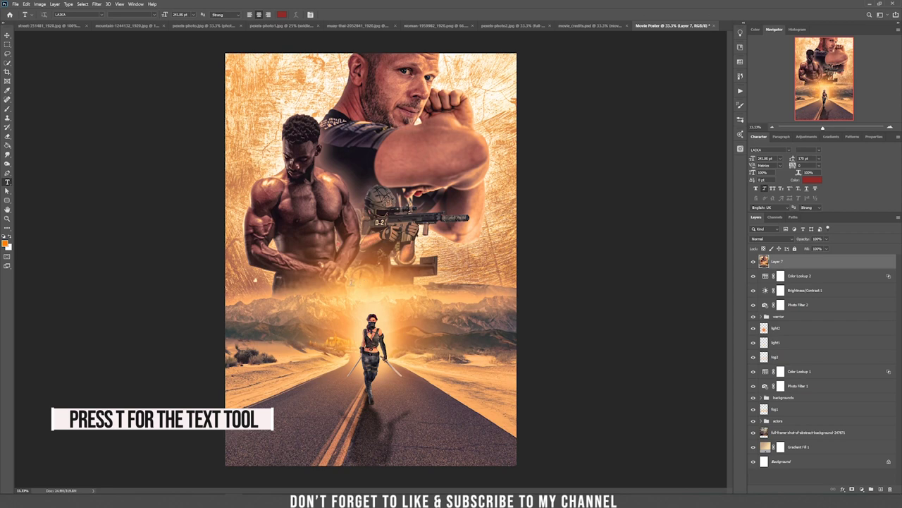
{"action": "left_click", "coordinate": [307, 279]}
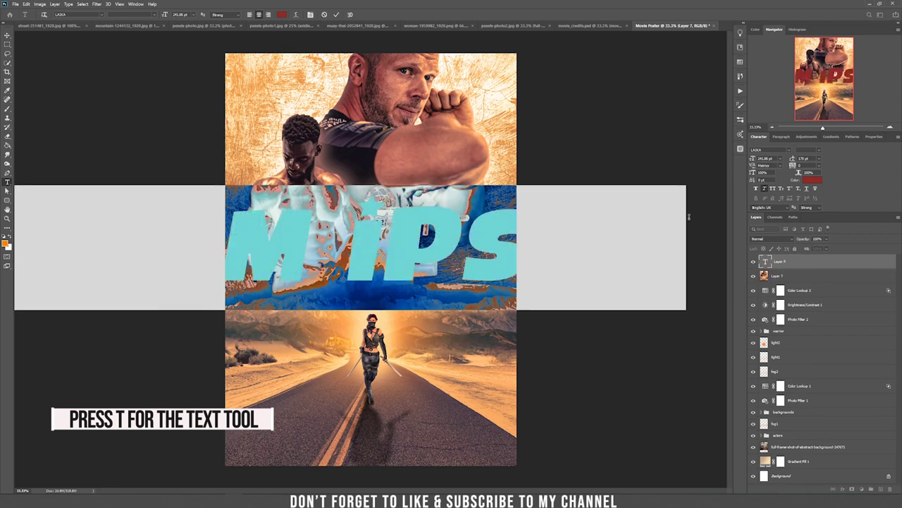
{"action": "left_click", "coordinate": [780, 158]}
{"action": "left_click", "coordinate": [767, 230]}
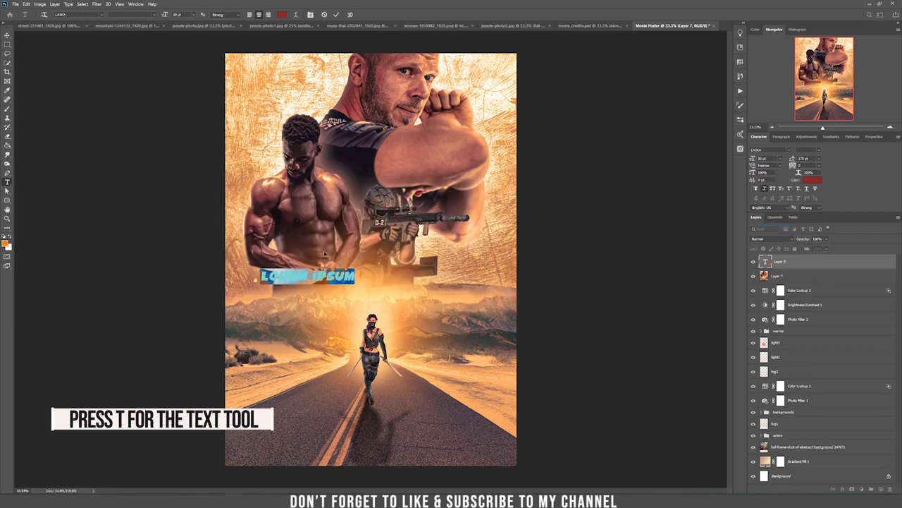
{"action": "type", "text": "THE RETURN"}
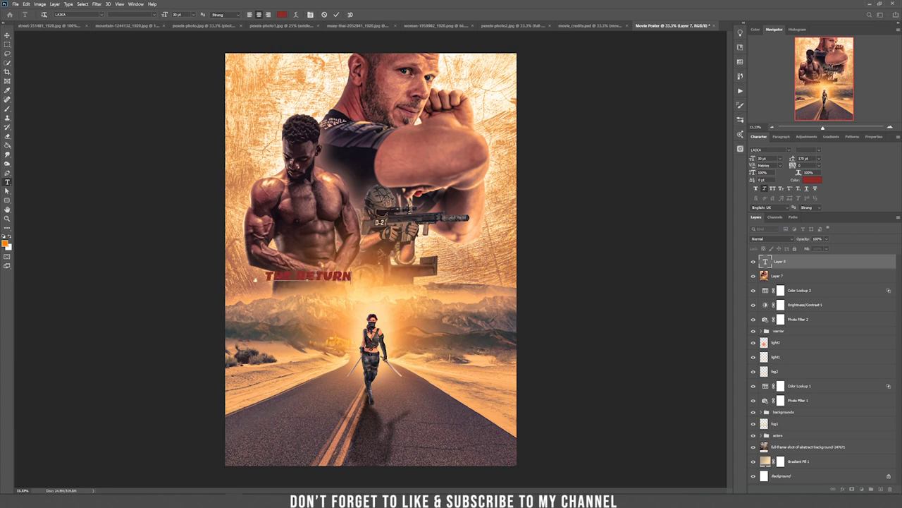
{"action": "key", "text": "ctrl+Return"}
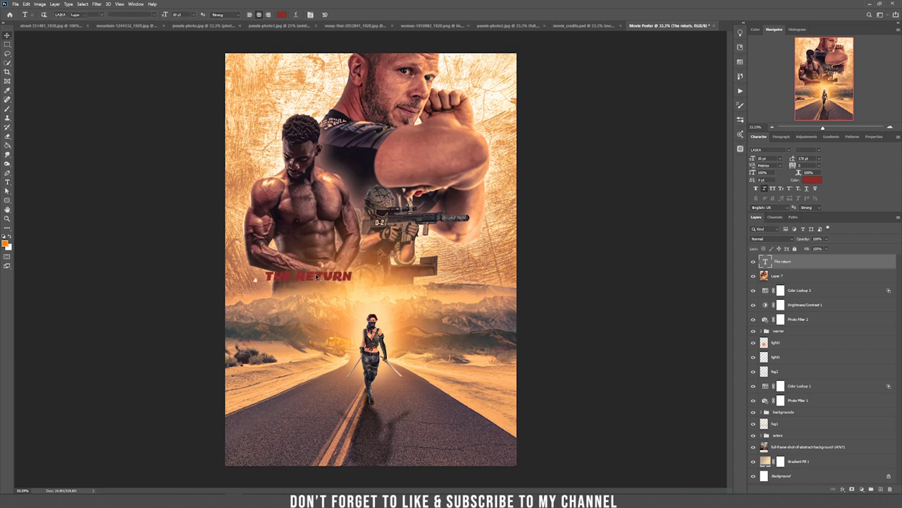
Step: Enlarge the title to span most of the poster's width above the walking woman and convert it to a smart object
{"action": "key", "text": "ctrl+t"}
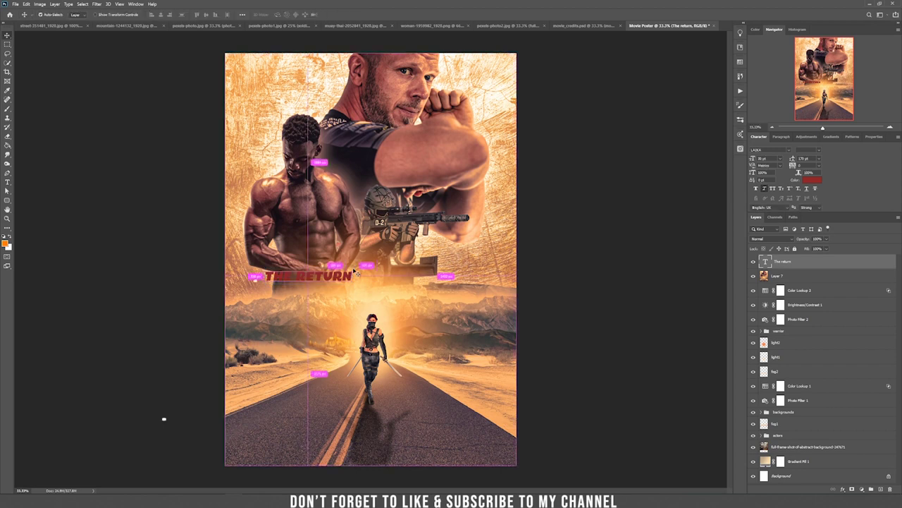
{"action": "left_click_drag", "start_coordinate": [418, 249], "coordinate": [511, 224]}
{"action": "left_click_drag", "start_coordinate": [452, 260], "coordinate": [448, 276]}
{"action": "key", "text": "Return"}
{"action": "right_click", "coordinate": [827, 269]}
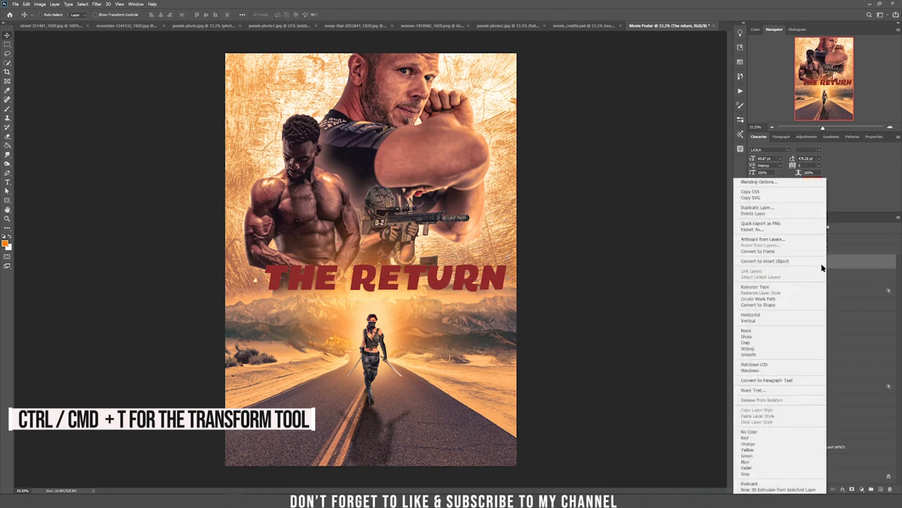
{"action": "left_click", "coordinate": [791, 261]}
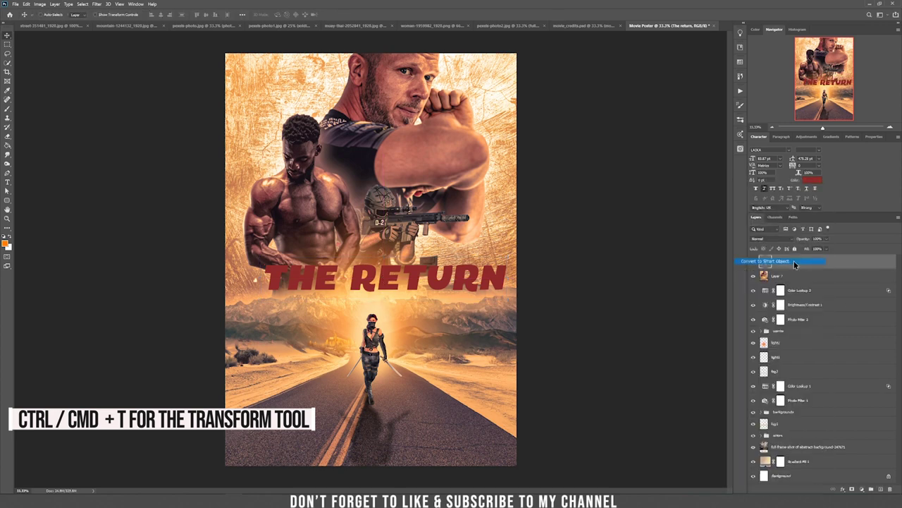
Step: Distort the title into perspective so the letters grow taller towards the final N, keeping the layer at 100% opacity
{"action": "key", "text": "ctrl+t"}
{"action": "right_click", "coordinate": [493, 282]}
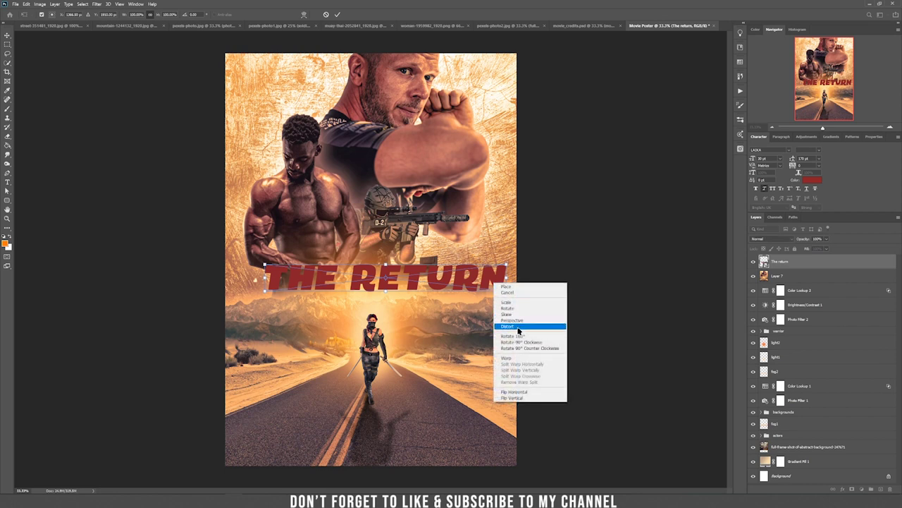
{"action": "left_click", "coordinate": [520, 328]}
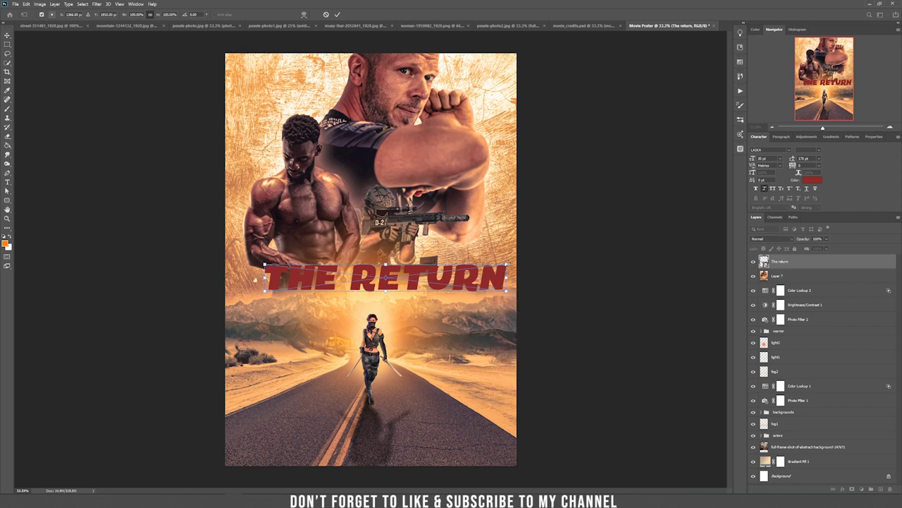
{"action": "left_click_drag", "start_coordinate": [506, 265], "coordinate": [514, 191]}
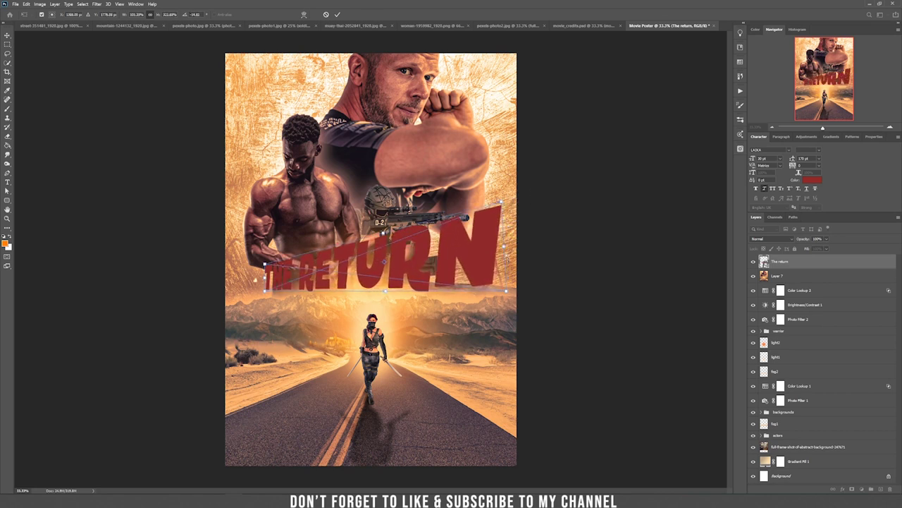
{"action": "left_click_drag", "start_coordinate": [509, 289], "coordinate": [521, 322]}
{"action": "left_click_drag", "start_coordinate": [265, 265], "coordinate": [325, 268]}
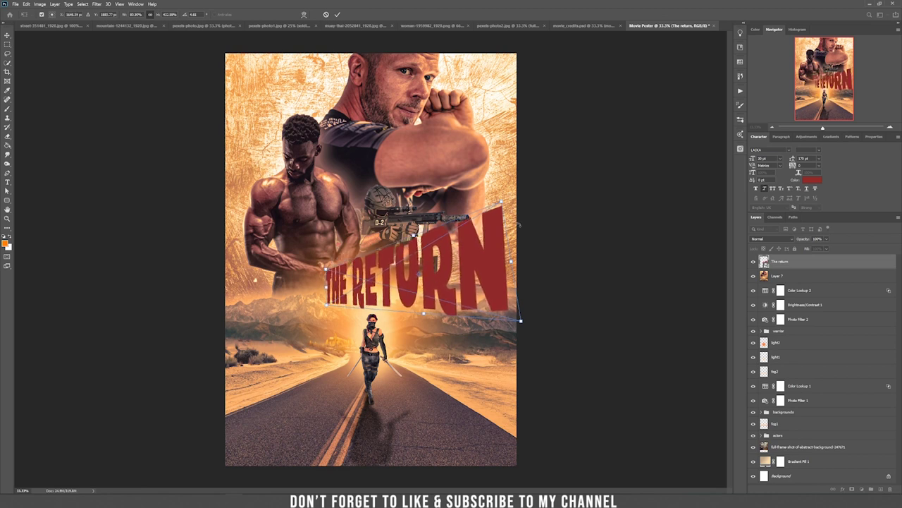
{"action": "left_click_drag", "start_coordinate": [501, 202], "coordinate": [510, 214]}
{"action": "left_click_drag", "start_coordinate": [497, 265], "coordinate": [483, 267]}
{"action": "key", "text": "Return"}
{"action": "key", "text": "3"}
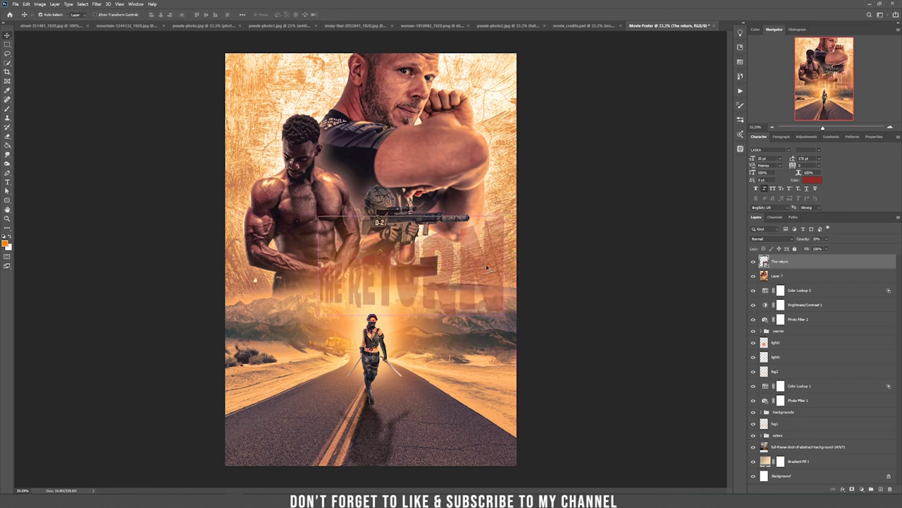
{"action": "key", "text": "0"}
Step: Add a drop shadow to the title and set its color to light orange (fbcb8a), sampled from the poster
{"action": "double_click", "coordinate": [862, 268]}
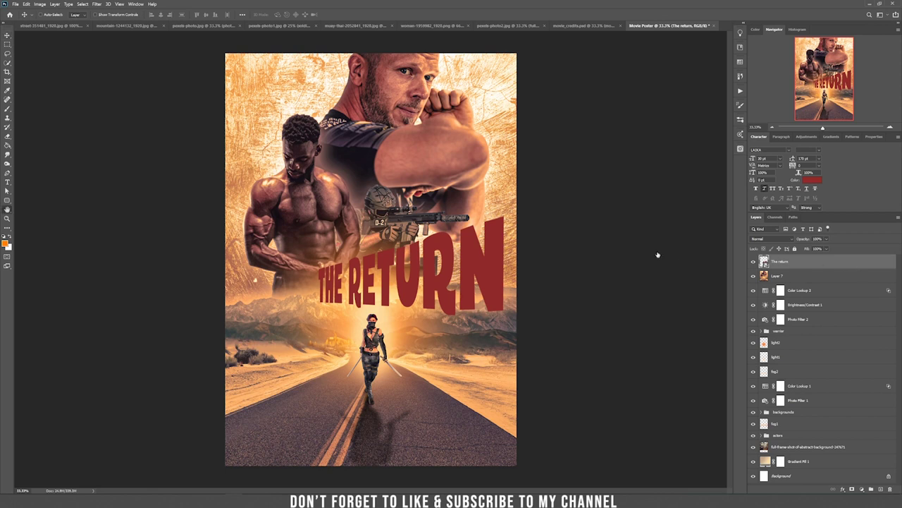
{"action": "left_click", "coordinate": [614, 176]}
{"action": "left_click", "coordinate": [650, 177]}
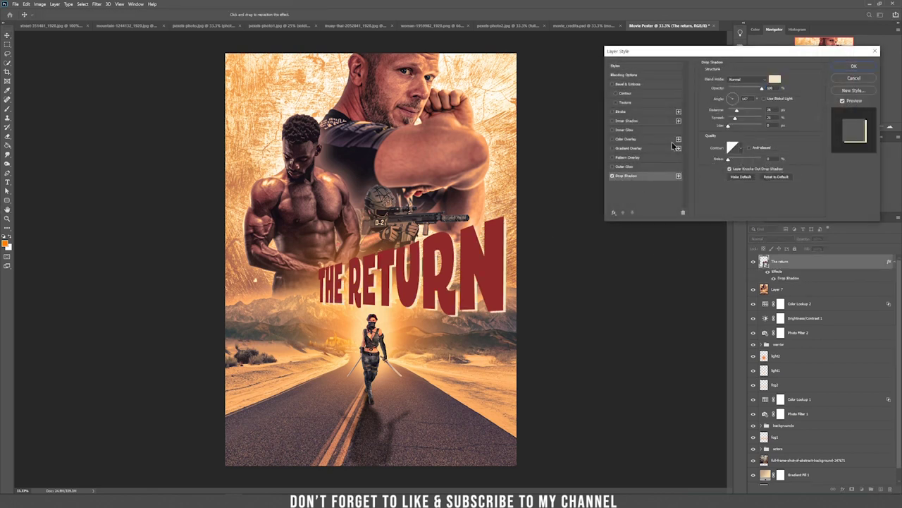
{"action": "left_click", "coordinate": [775, 79]}
{"action": "type", "text": "000000"}
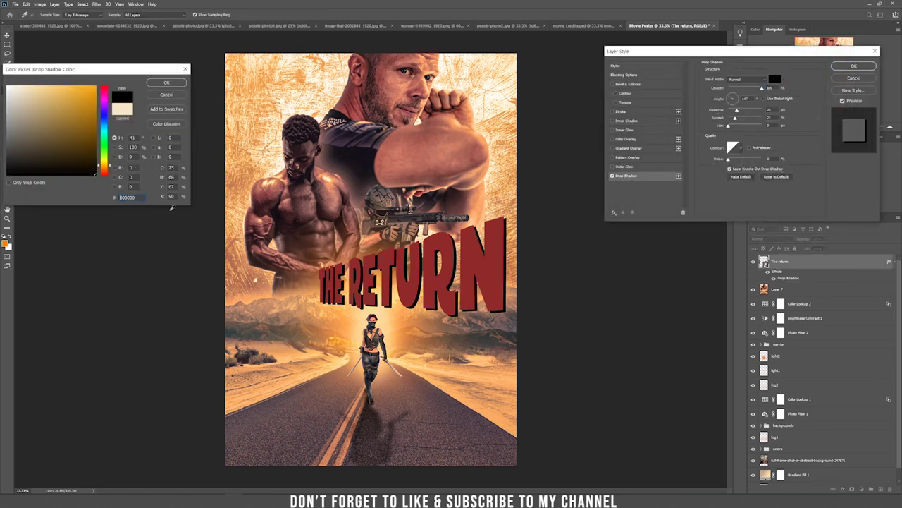
{"action": "left_click", "coordinate": [424, 321]}
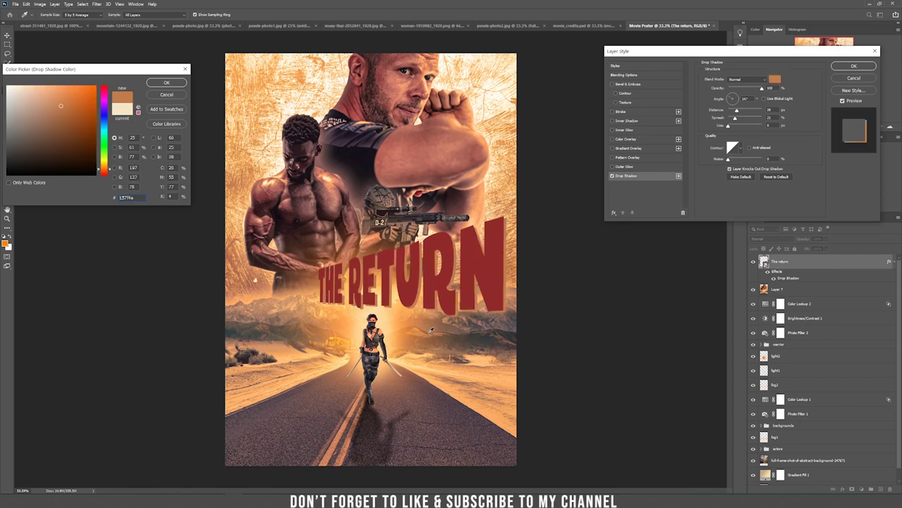
{"action": "left_click", "coordinate": [475, 172]}
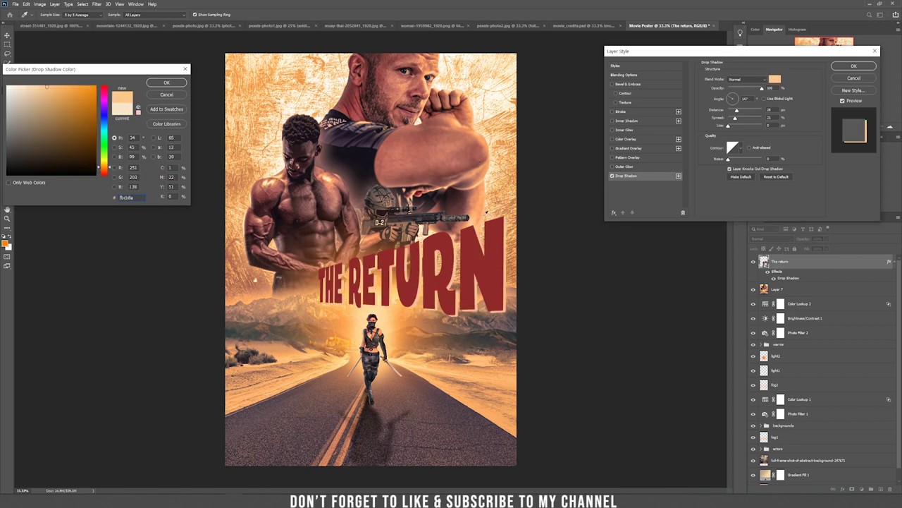
{"action": "left_click", "coordinate": [148, 85]}
{"action": "left_click", "coordinate": [854, 67]}
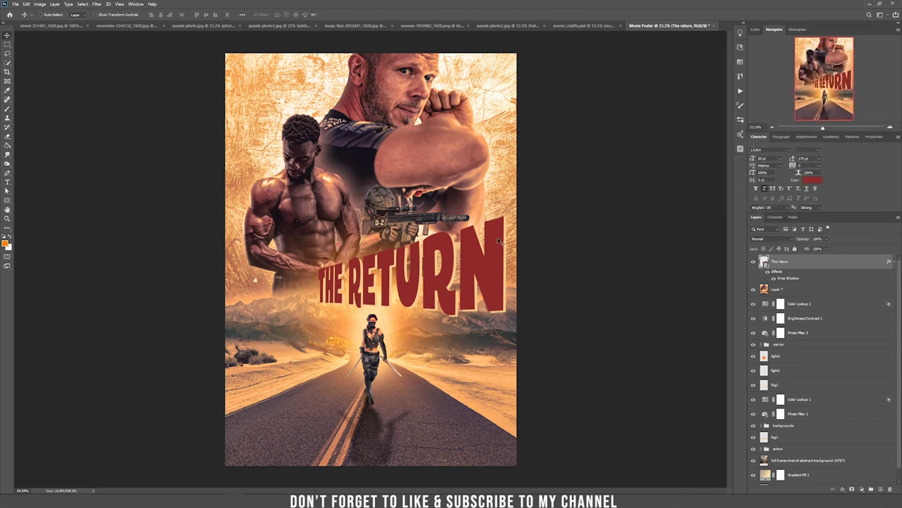
Step: Copy the movie credits group from movie_credits.psd into the Movie Poster document and place it over the road at the poster's lower edge
{"action": "left_click", "coordinate": [582, 25]}
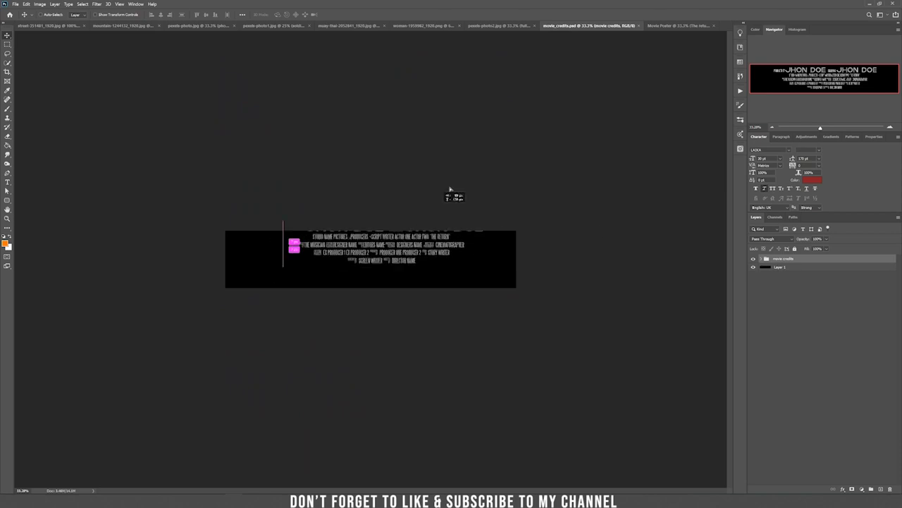
{"action": "left_click", "coordinate": [665, 26]}
{"action": "left_click_drag", "start_coordinate": [664, 27], "coordinate": [389, 416]}
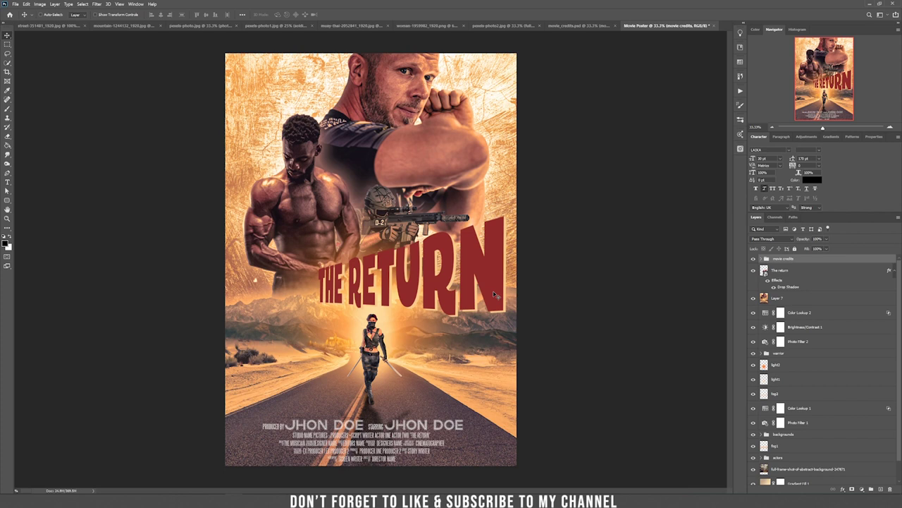
Step: Create a new layer above the movie credits group and fill it with black
{"action": "left_click", "coordinate": [880, 489]}
{"action": "key", "text": "g"}
{"action": "left_click", "coordinate": [291, 210]}
{"action": "key", "text": "v"}
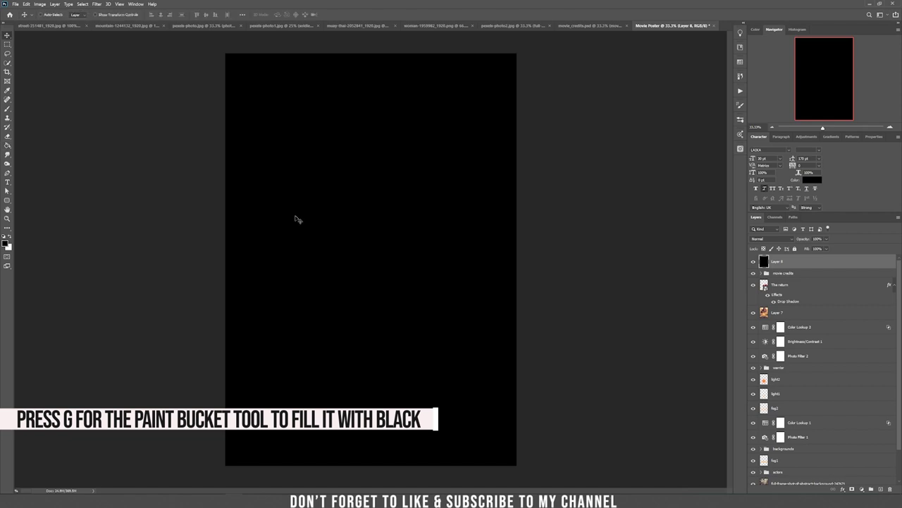
Step: Render a 50-300mm Zoom lens flare on the black layer
{"action": "left_click", "coordinate": [98, 4]}
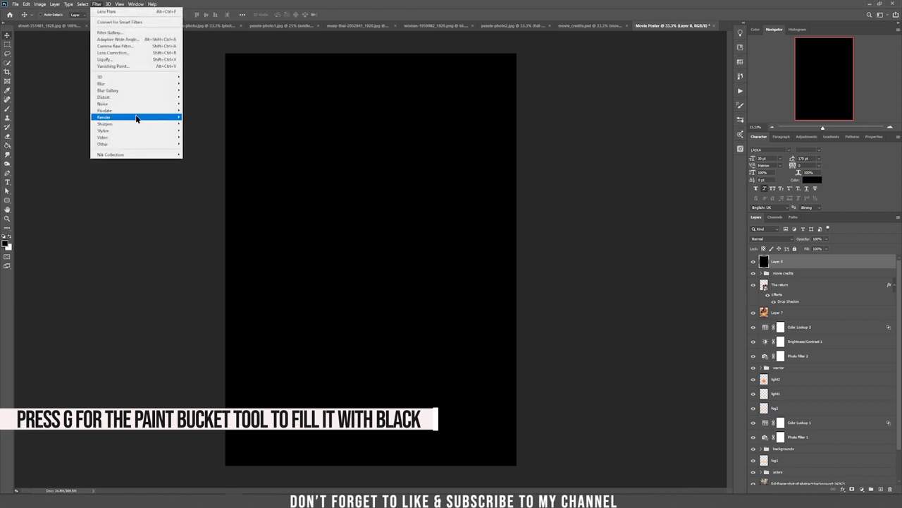
{"action": "mouse_move", "coordinate": [138, 117]}
{"action": "left_click", "coordinate": [207, 161]}
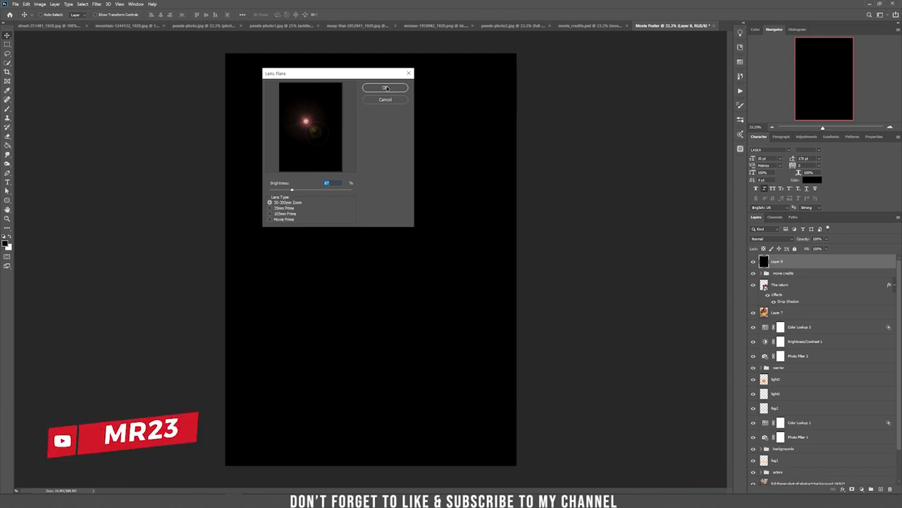
{"action": "left_click", "coordinate": [385, 89]}
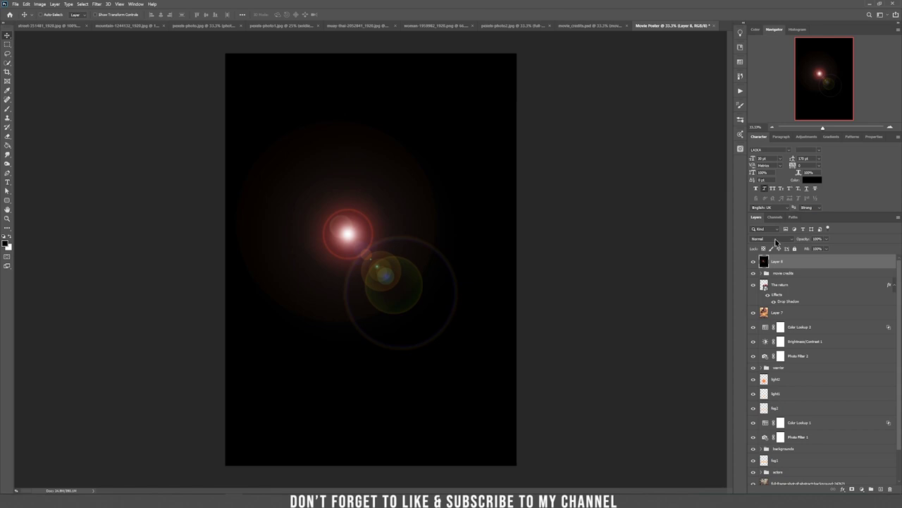
Step: Set the lens flare layer's blend mode to Screen and move the flare just above the walking woman's head
{"action": "left_click", "coordinate": [776, 240]}
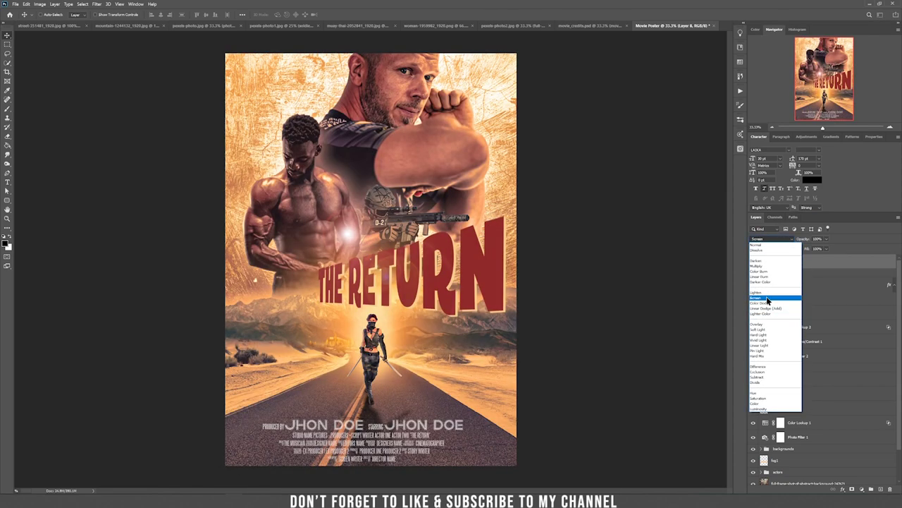
{"action": "left_click", "coordinate": [767, 299]}
{"action": "left_click_drag", "start_coordinate": [372, 235], "coordinate": [411, 332]}
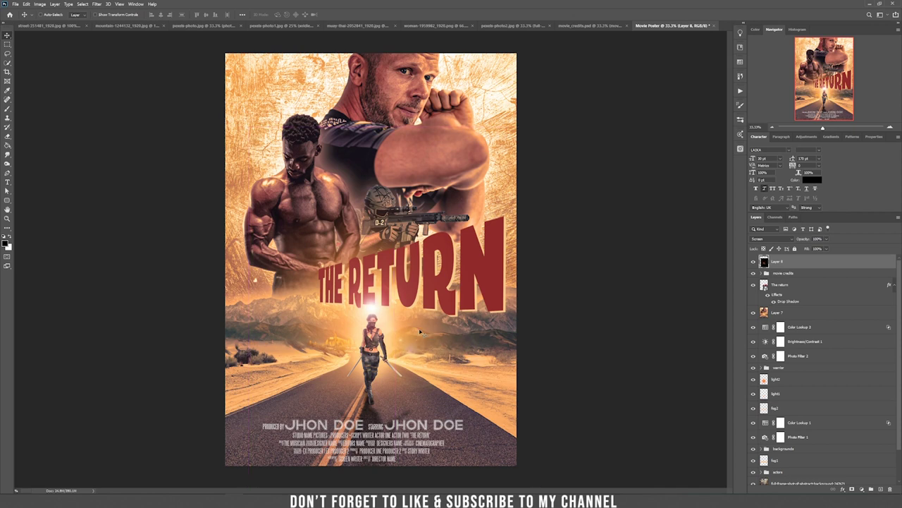